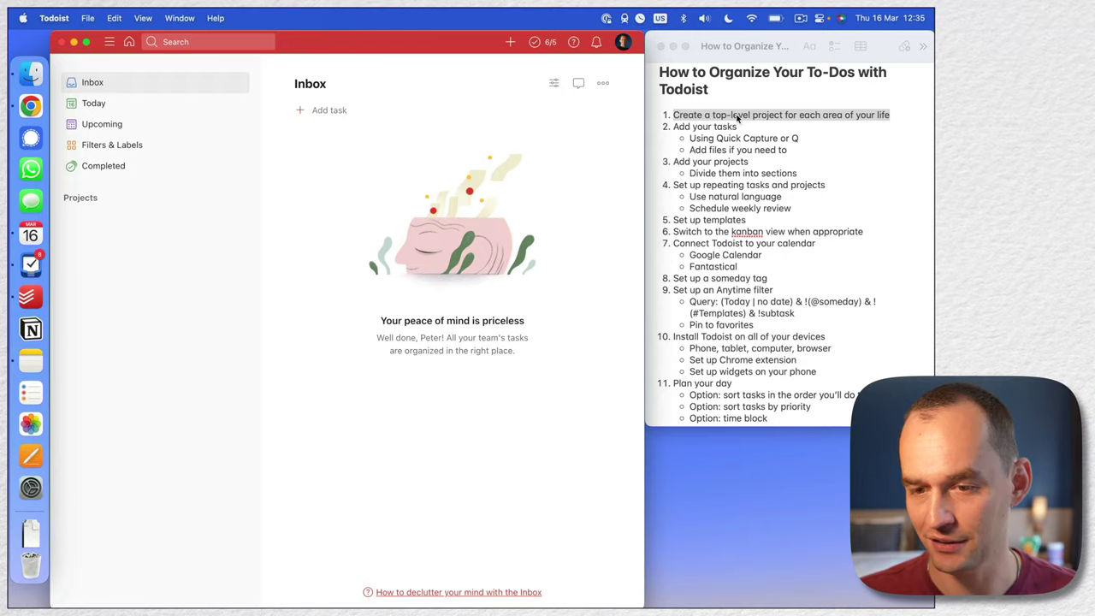
Step: Highlight the checklist item "Create a top-level project for each area of your life" in the note, and return to Todoist
left_click(673, 114)
left_click_drag(673, 115, 890, 115)
left_click(372, 201)
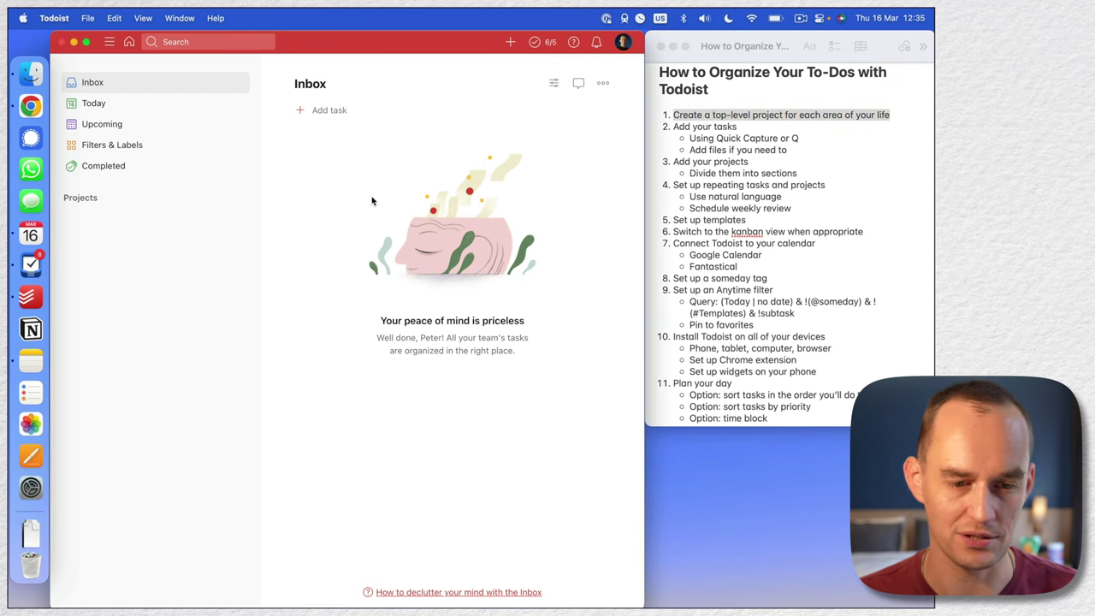
Step: Create a top-level project named "Admin and Finances" with the default colour and List view
left_click(214, 198)
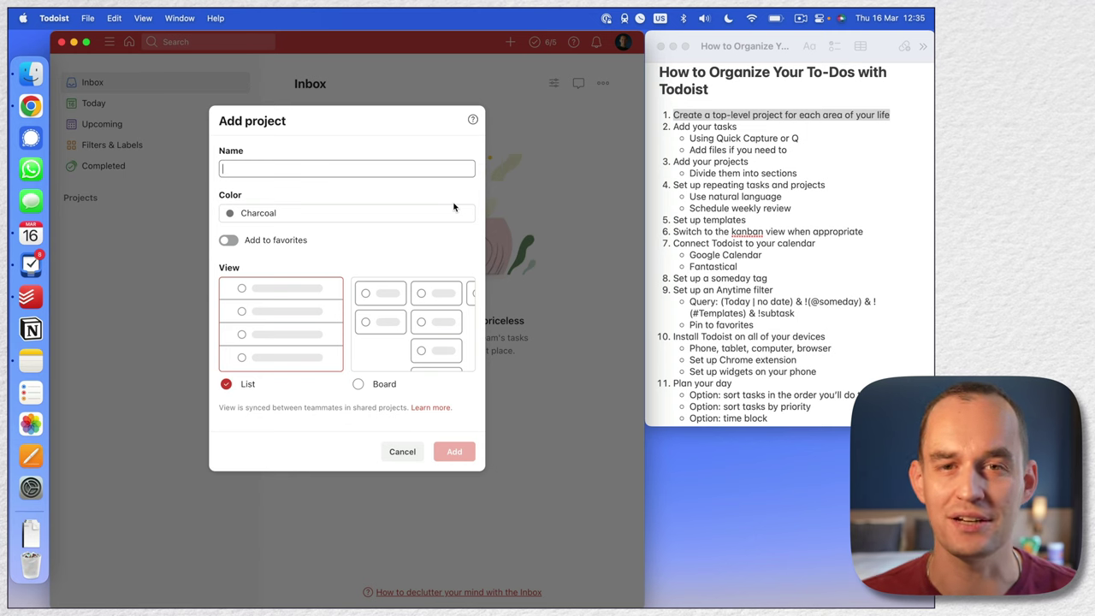
type("Admin and")
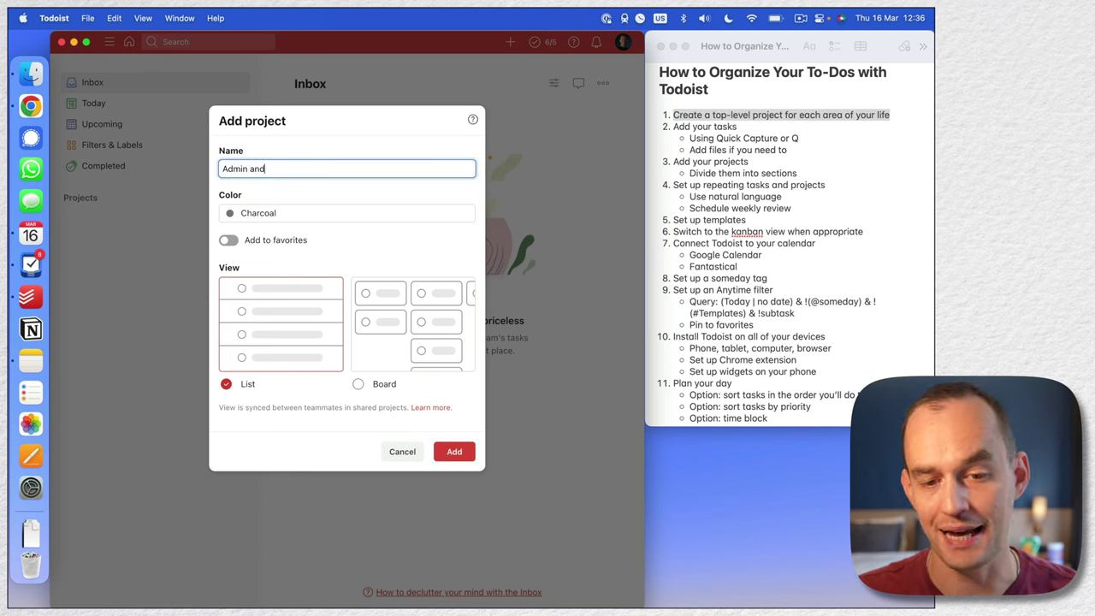
type(" Finances")
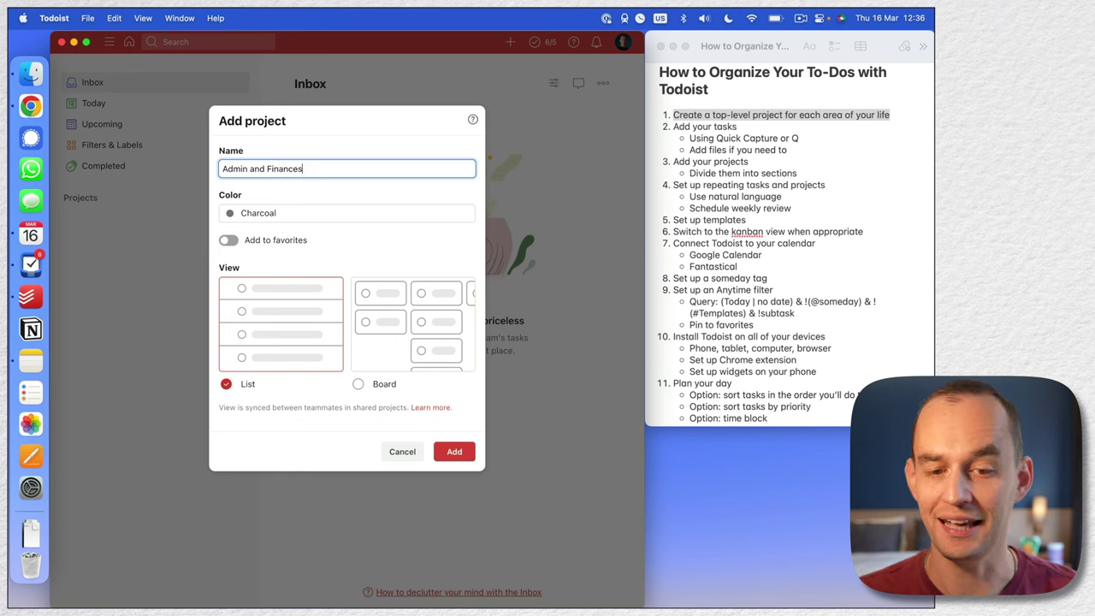
left_click(454, 453)
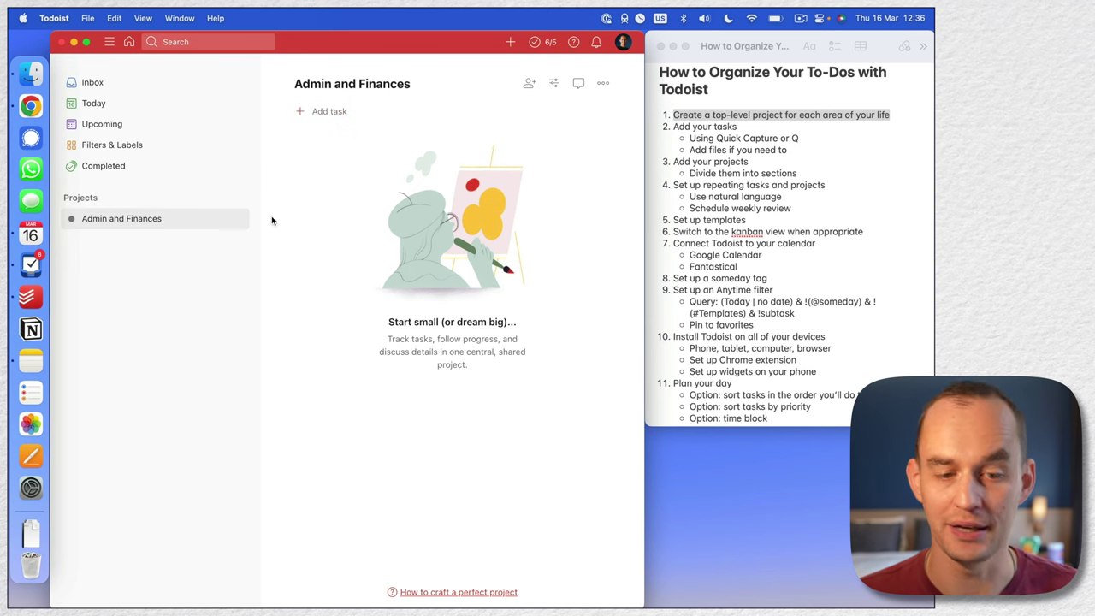
Step: Create a top-level project named "Fun and Trips" with the default colour and List view
left_click(223, 197)
type("Fun a")
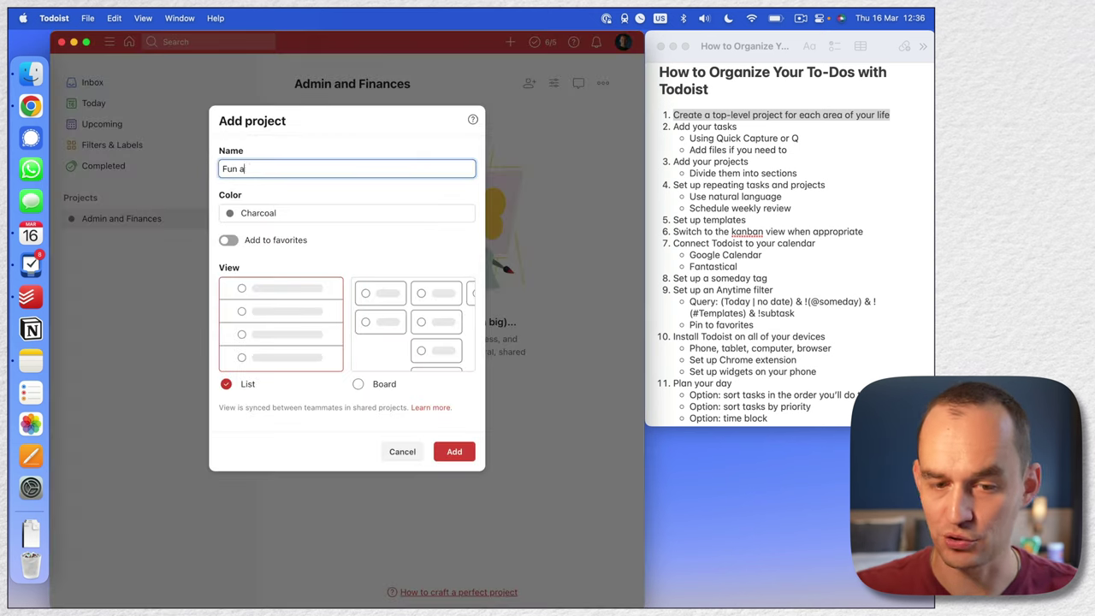
type("nd Trips")
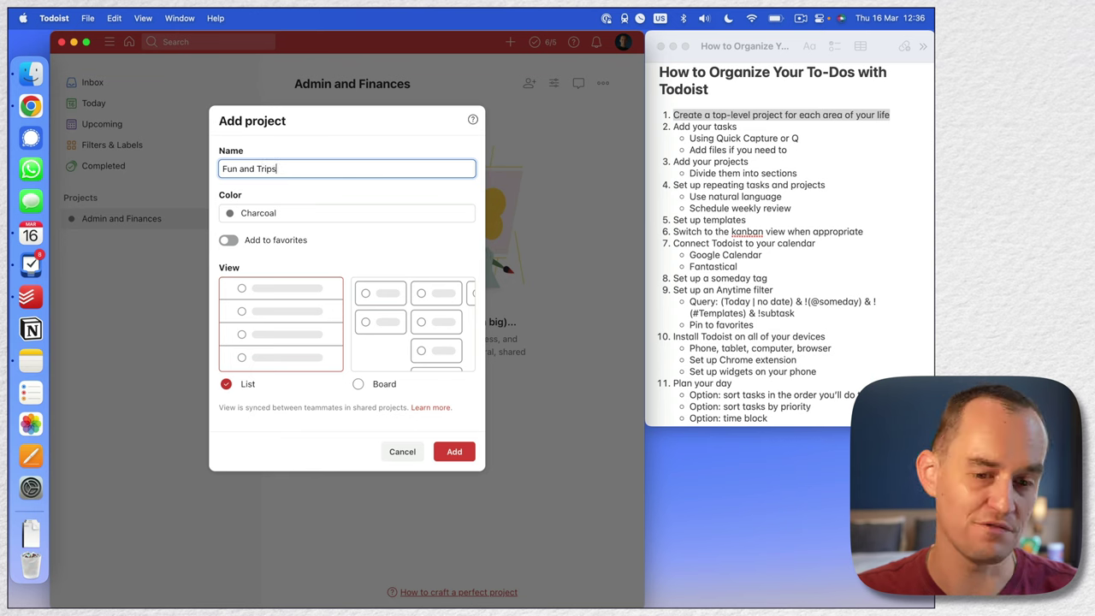
left_click(460, 451)
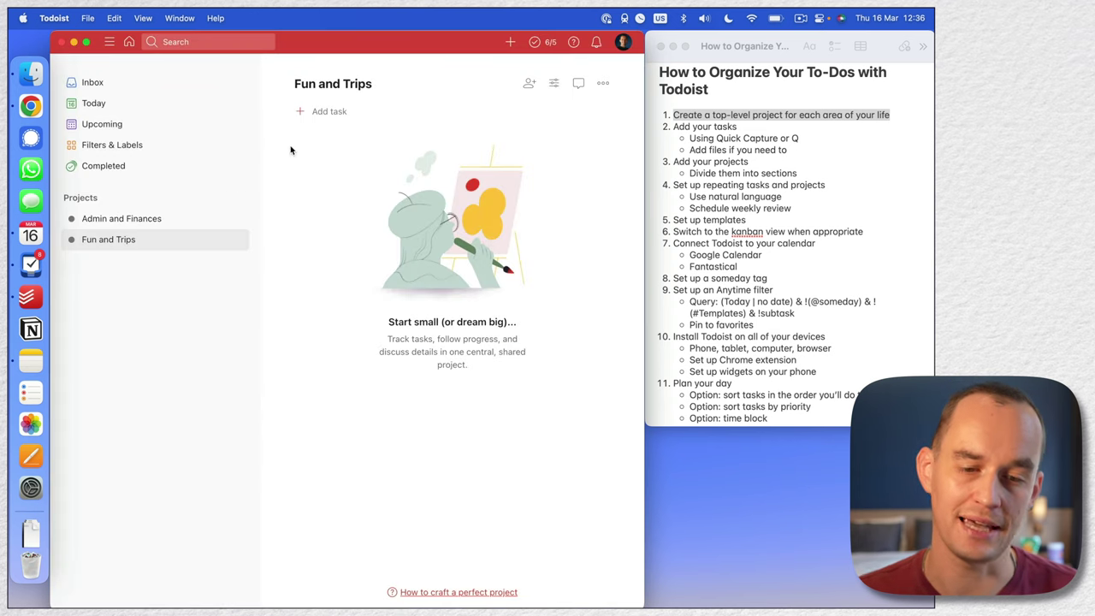
Step: Create two more top-level projects named "Health" and "Home", keeping the default colour and List view
left_click(224, 198)
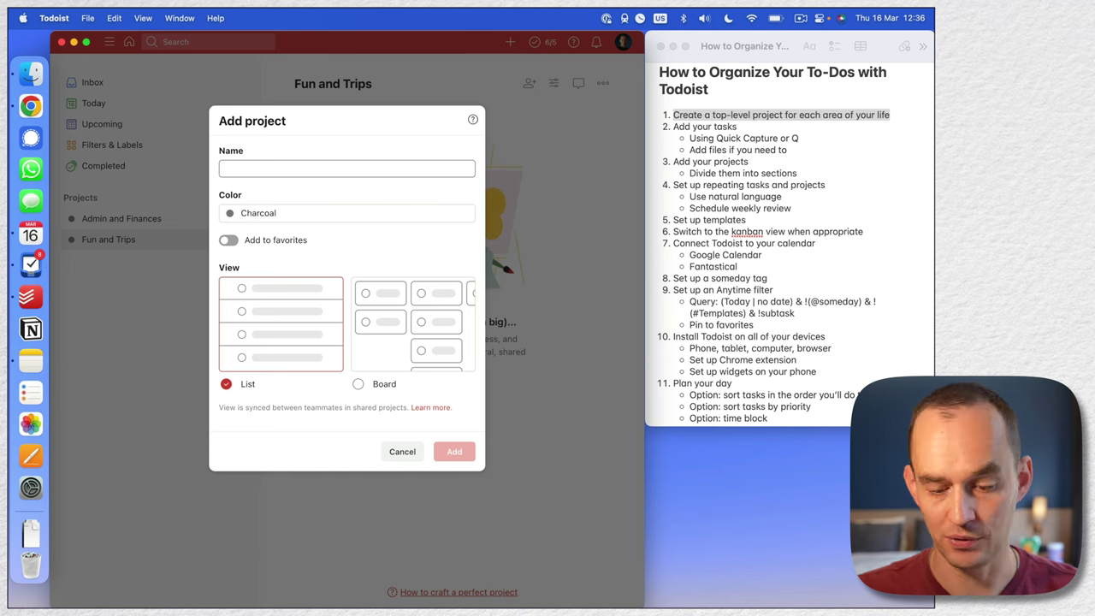
type("Health")
left_click(451, 451)
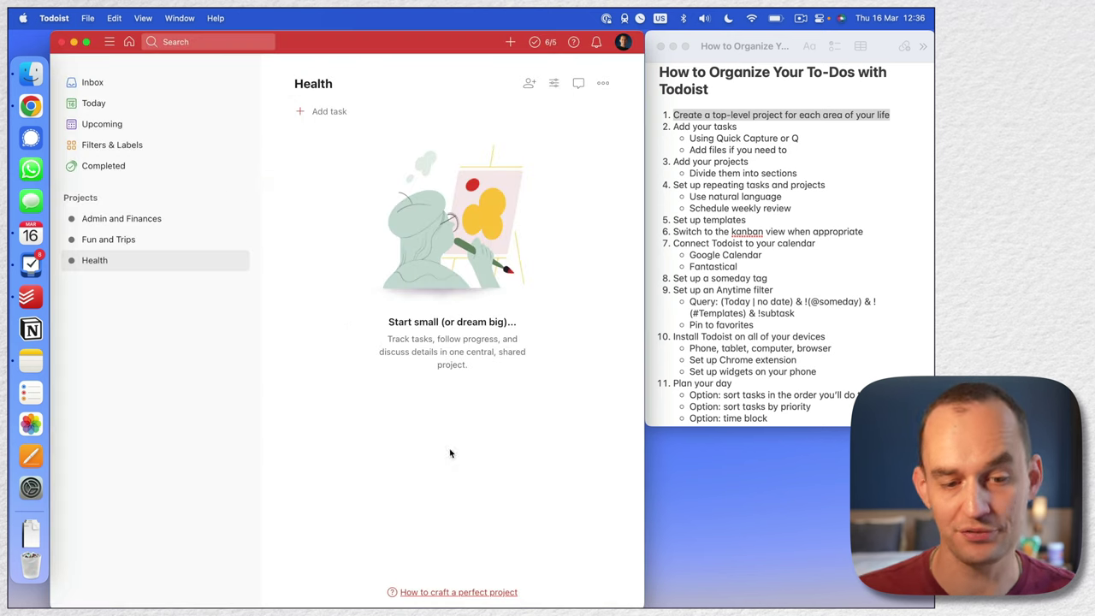
left_click(226, 200)
type("Home")
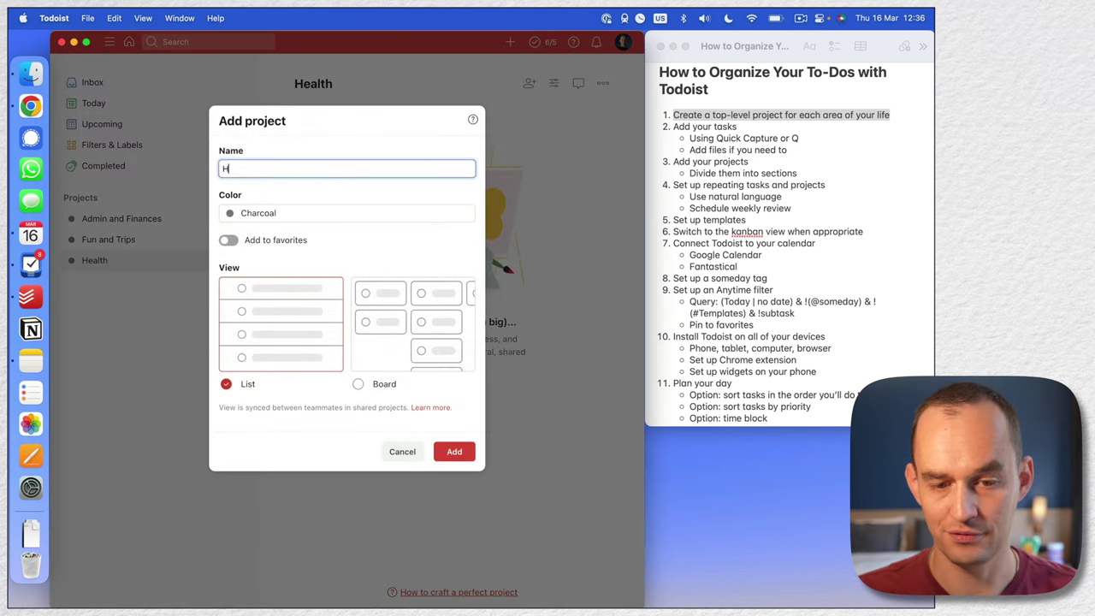
left_click(460, 456)
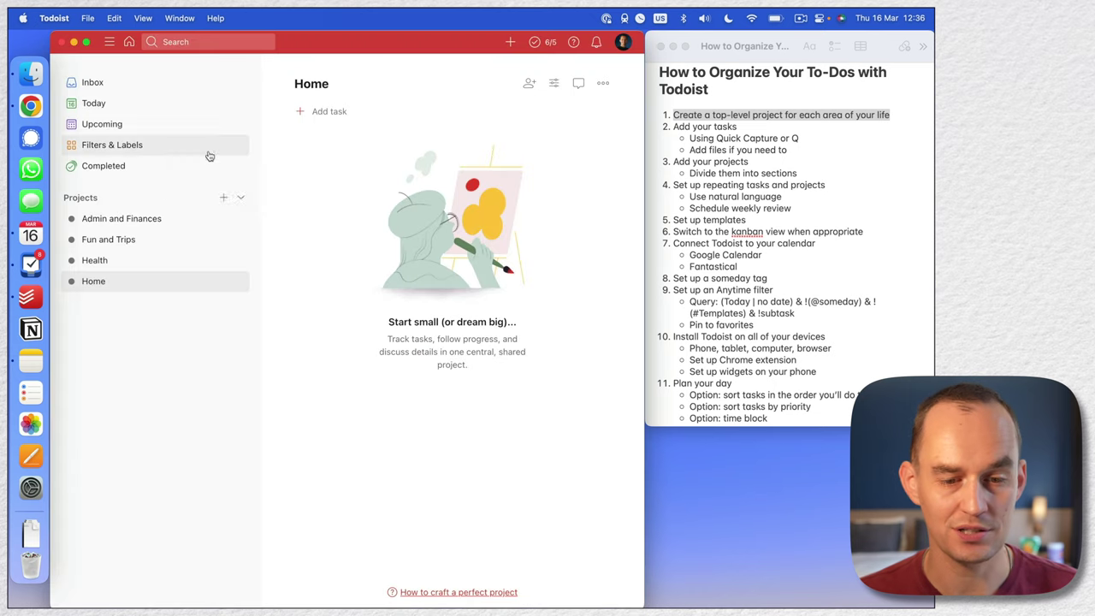
Step: Create a top-level project named "Work" with the default colour and List view
left_click(225, 200)
type("Work")
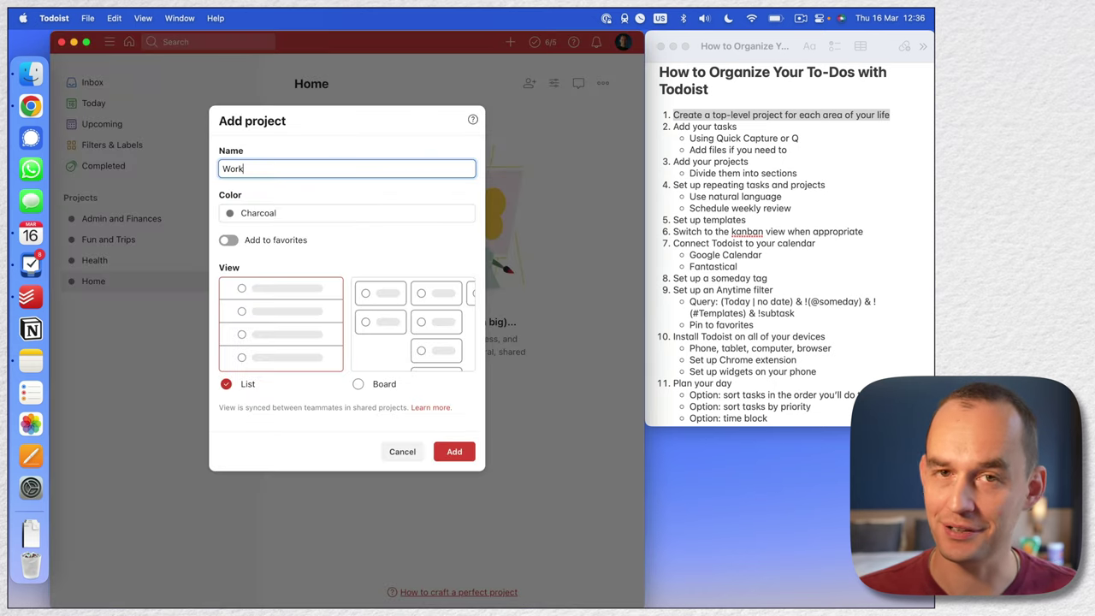
left_click(453, 452)
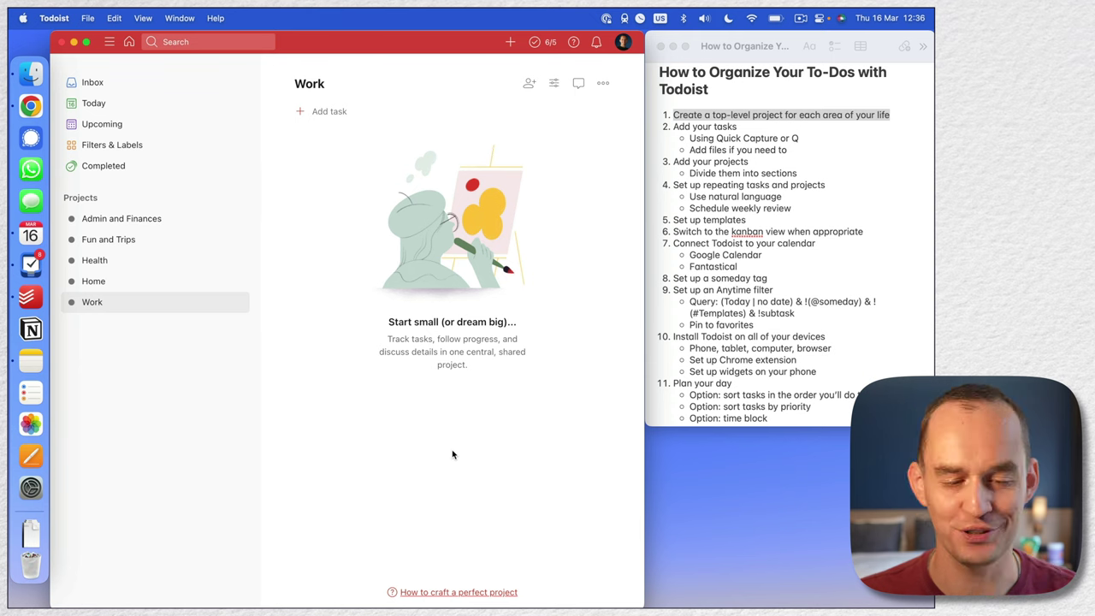
Step: Create a top-level project named "Relationships" and move it above Work in the project list
left_click(226, 200)
type("Relationships")
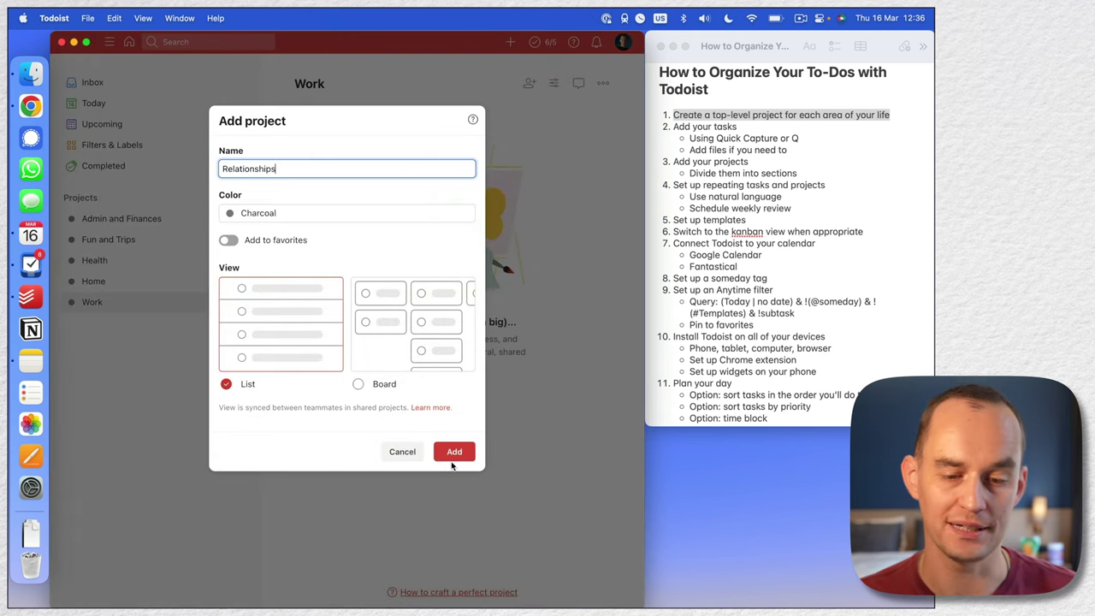
left_click(454, 452)
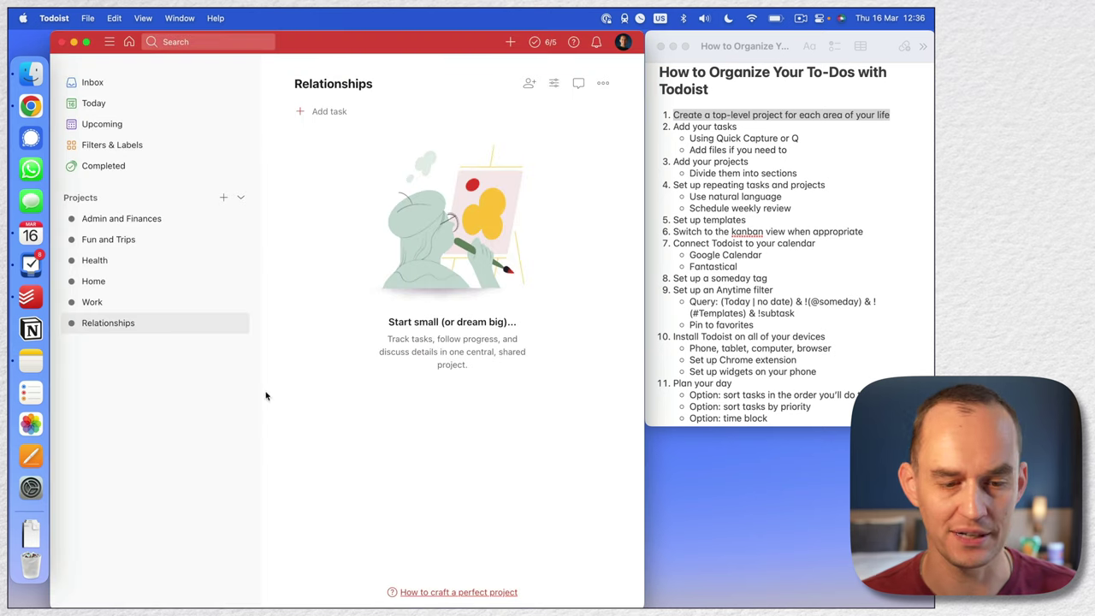
left_click_drag(91, 323, 87, 303)
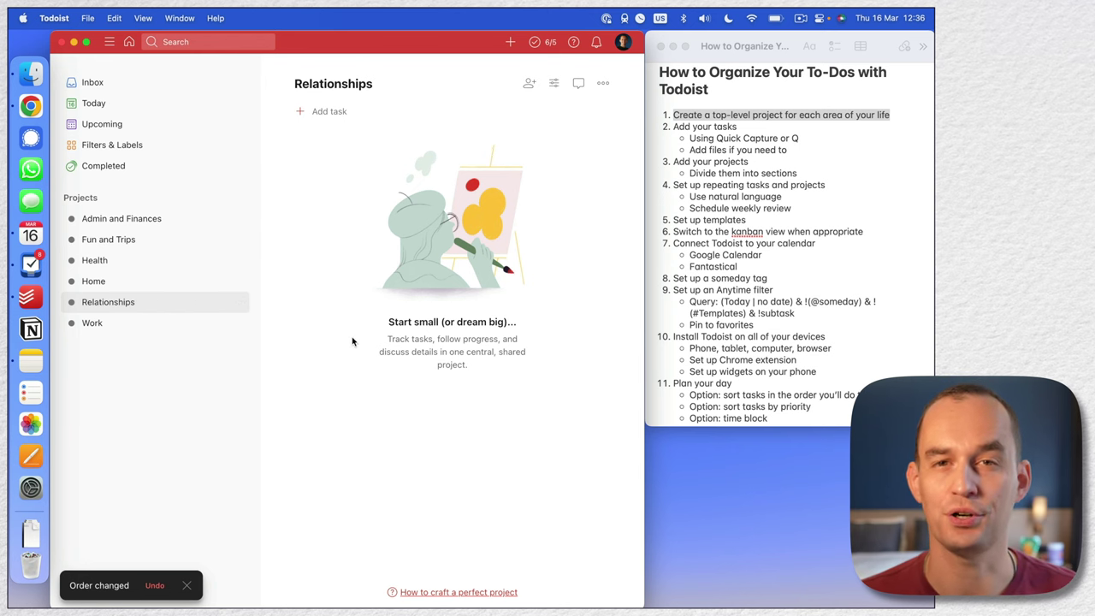
Step: Highlight the "Add your tasks" item with its two sub-items in the Notes checklist, and return to Todoist
left_click(694, 129)
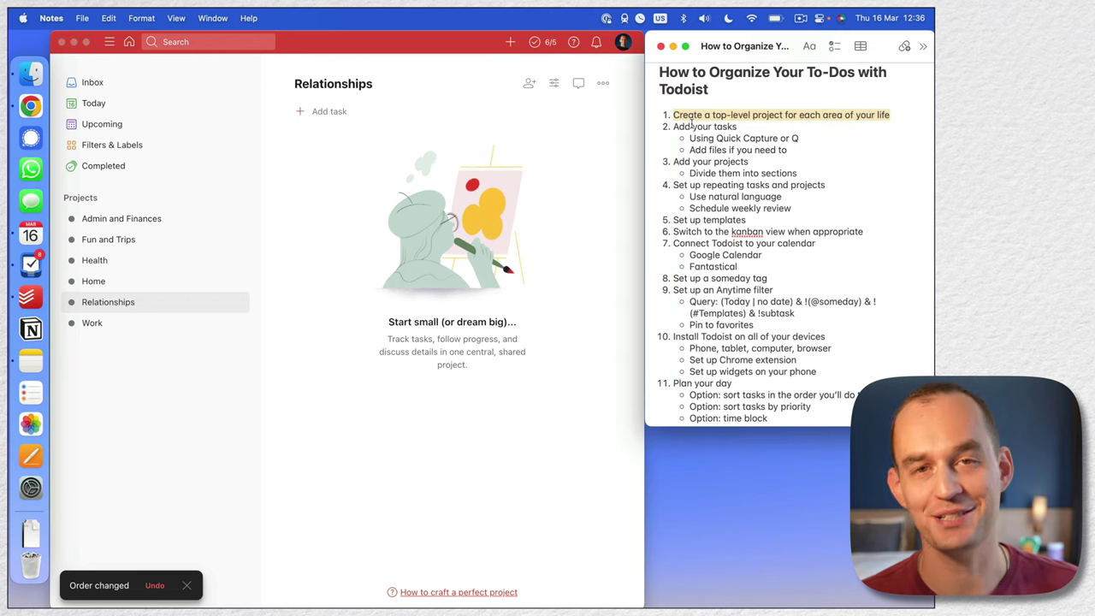
left_click_drag(671, 126, 799, 153)
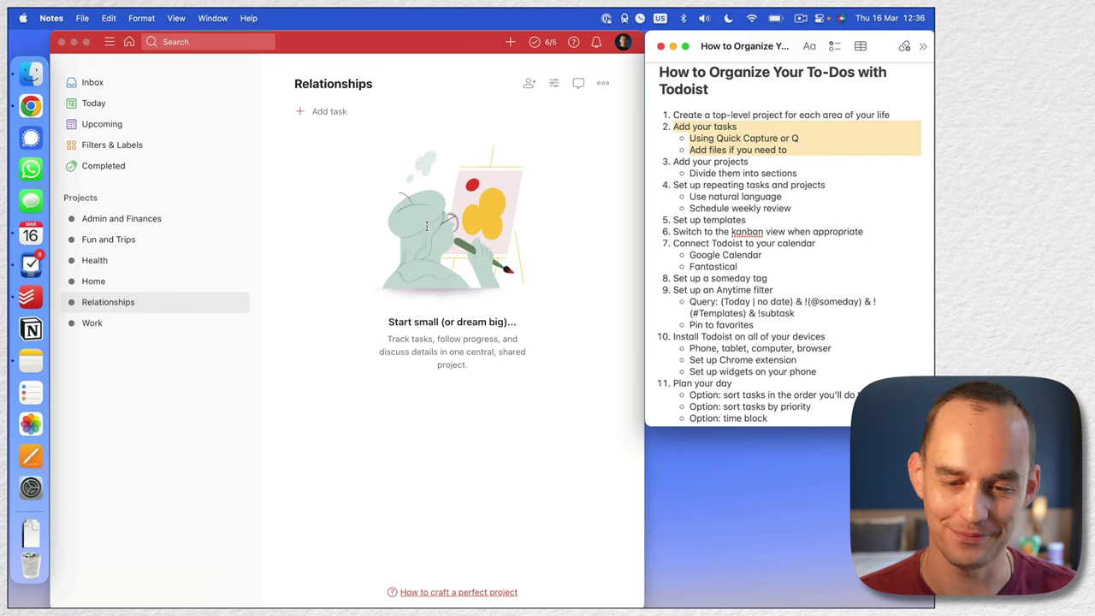
left_click(379, 183)
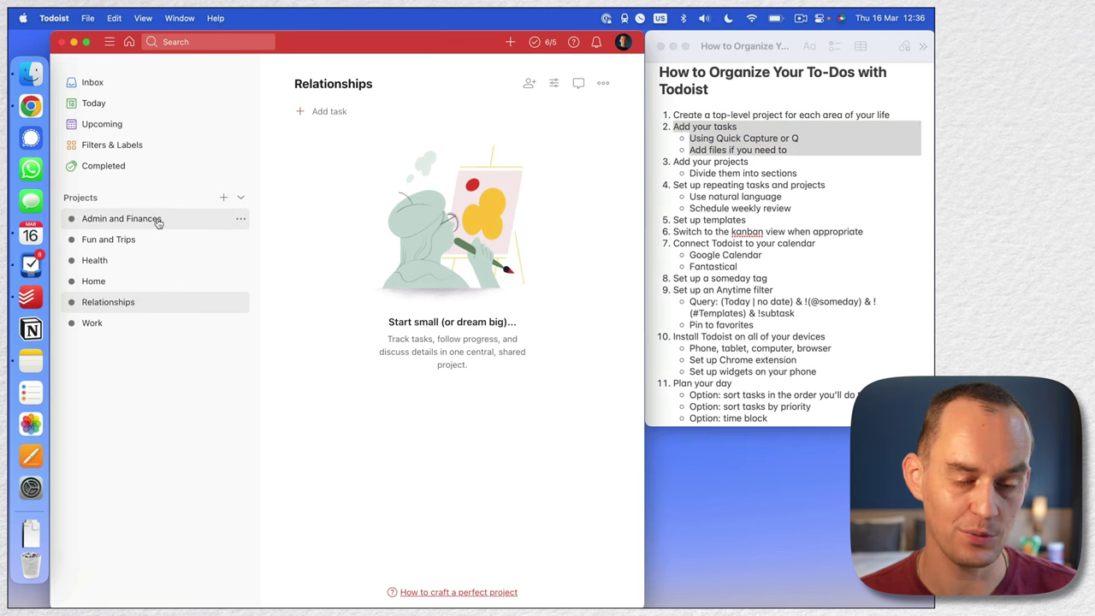
Step: Add the task "Send invoices to bookkeeper" to the Admin and Finances project and close the empty follow-up entry
left_click(157, 220)
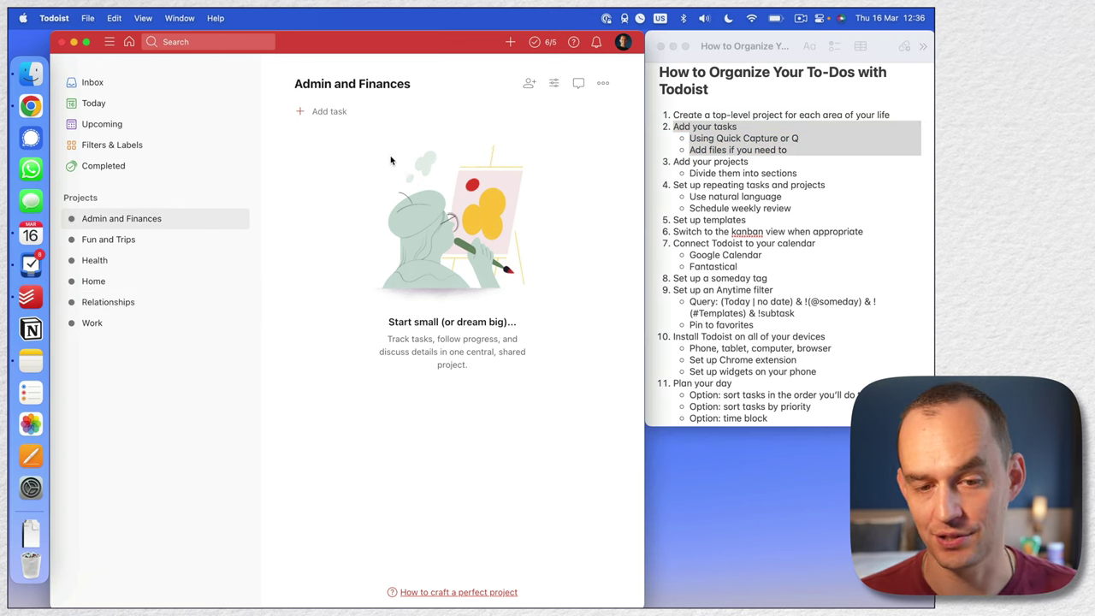
left_click(332, 112)
type("S")
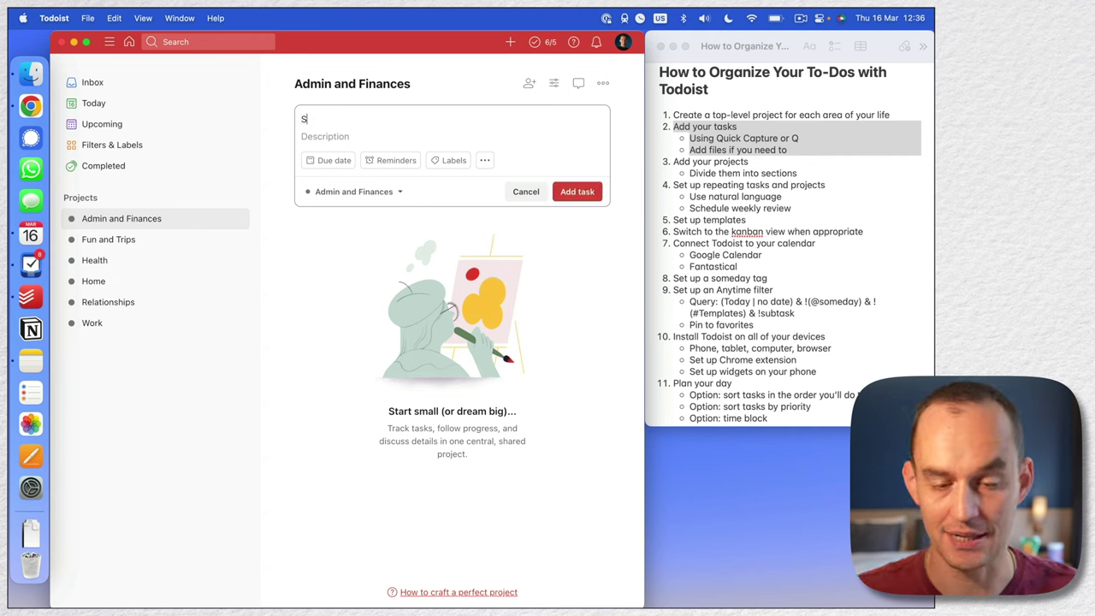
type("end invoices to bookkeeper")
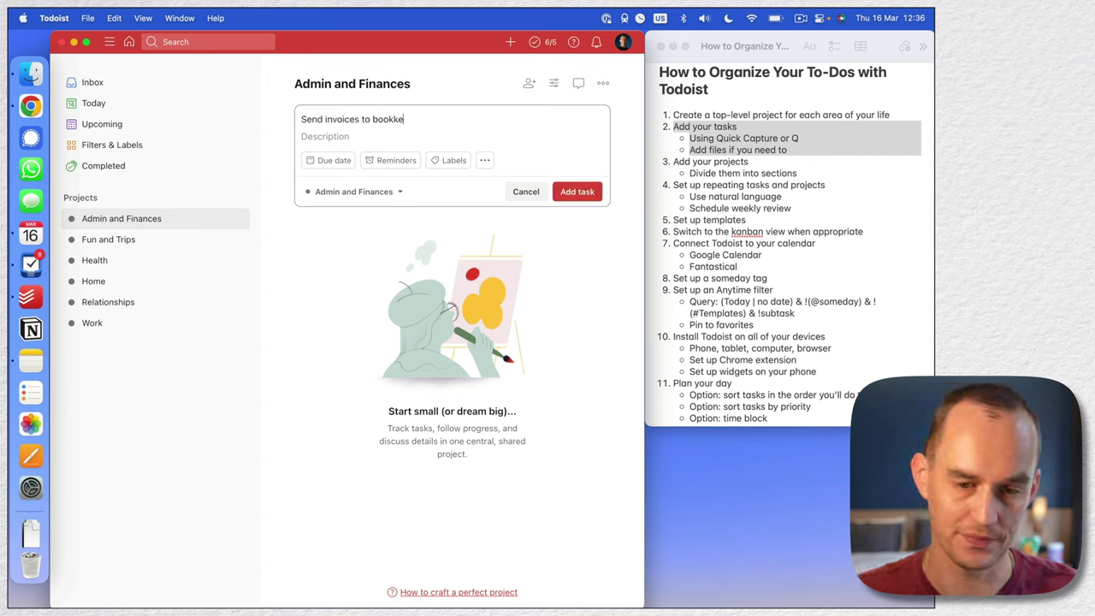
left_click(587, 190)
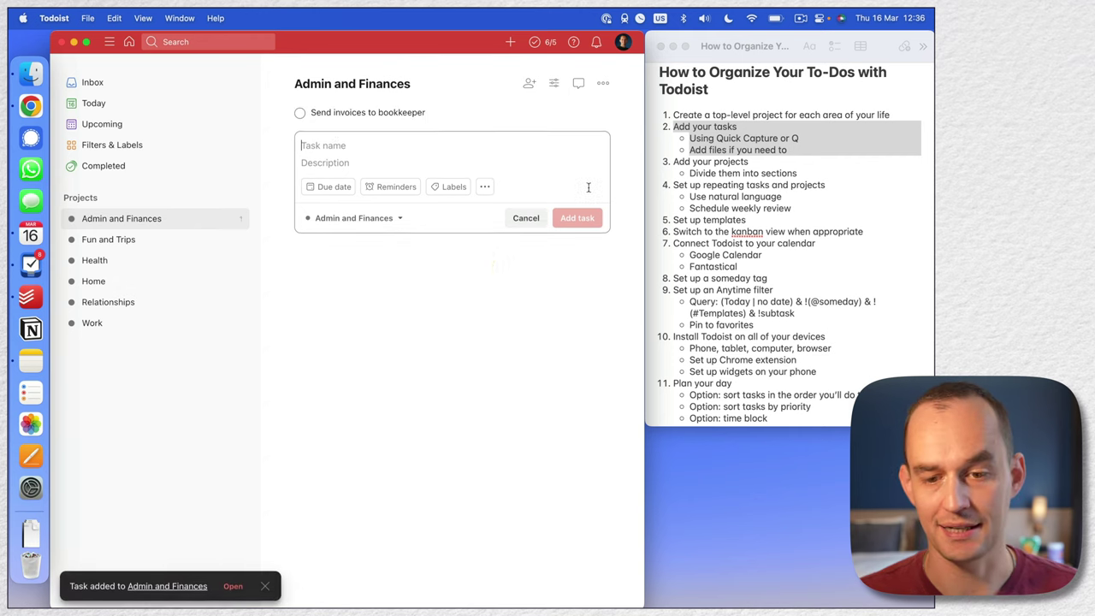
left_click(523, 220)
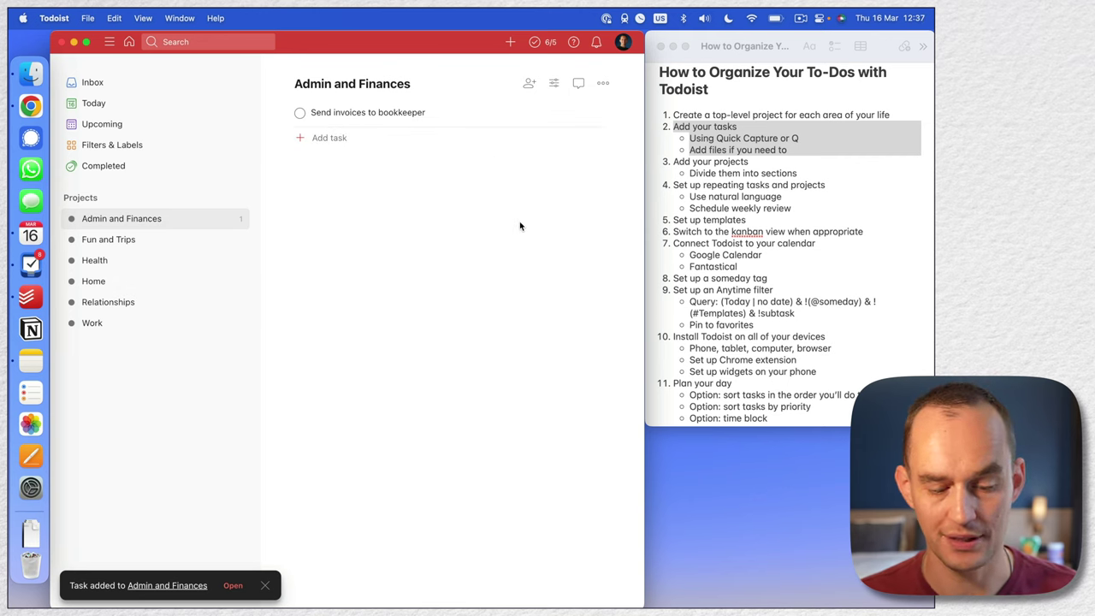
Step: Add the task "Scan documents on my desk" at the top of the Admin and Finances list, leaving no blank entry open
key("a")
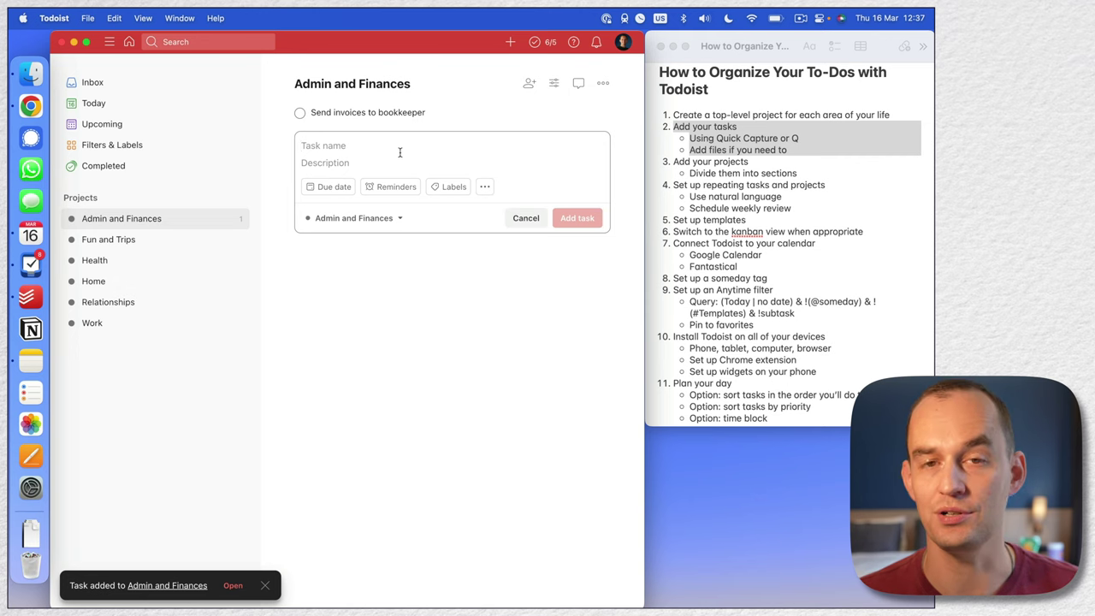
left_click(525, 219)
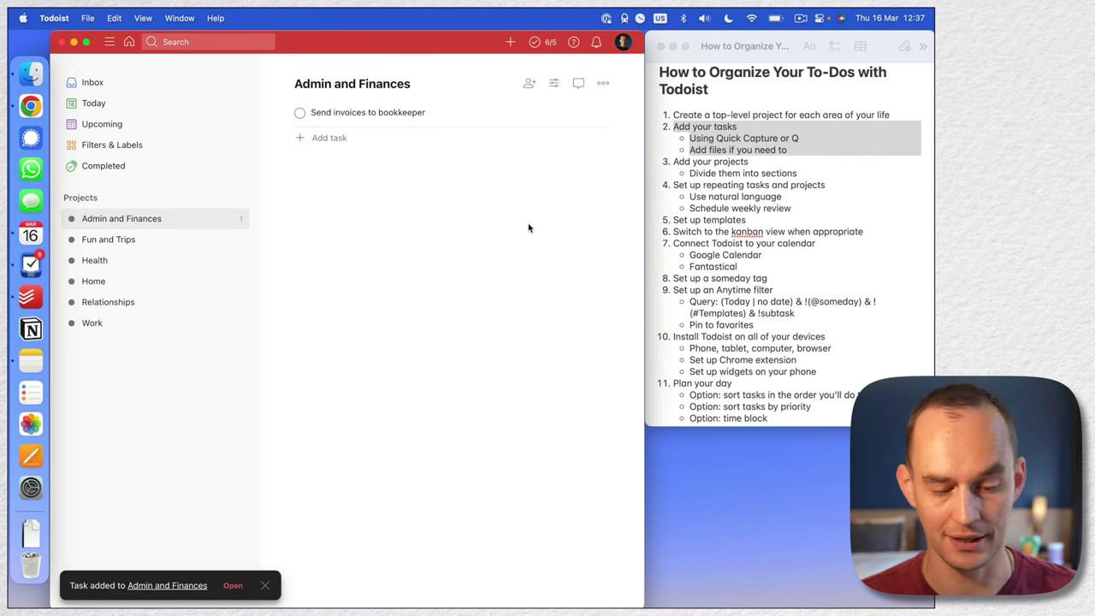
key("shift+a")
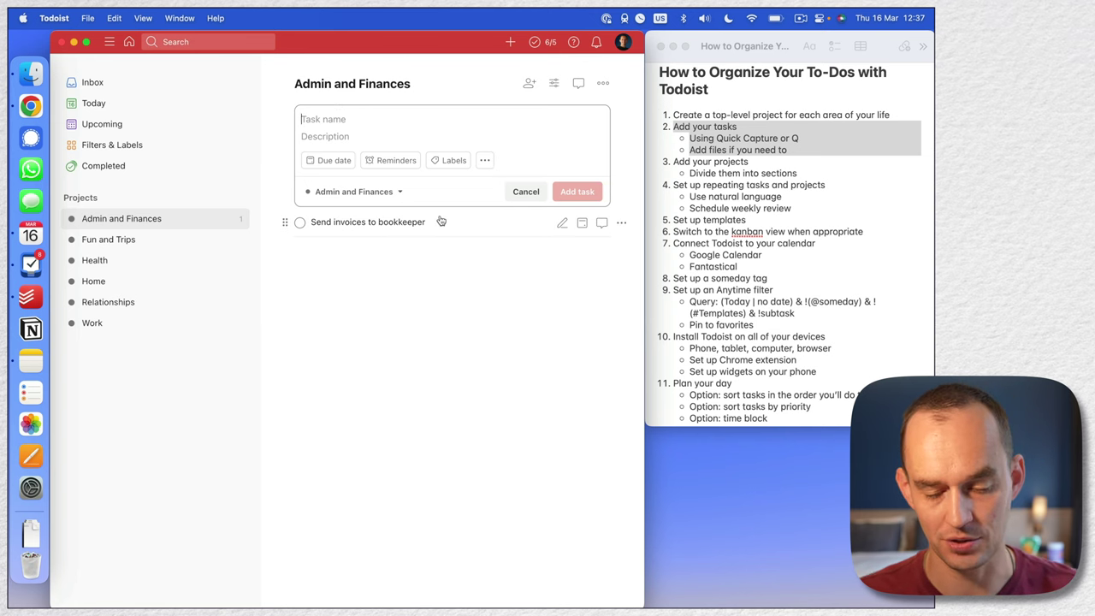
type("Scan documents on my desk")
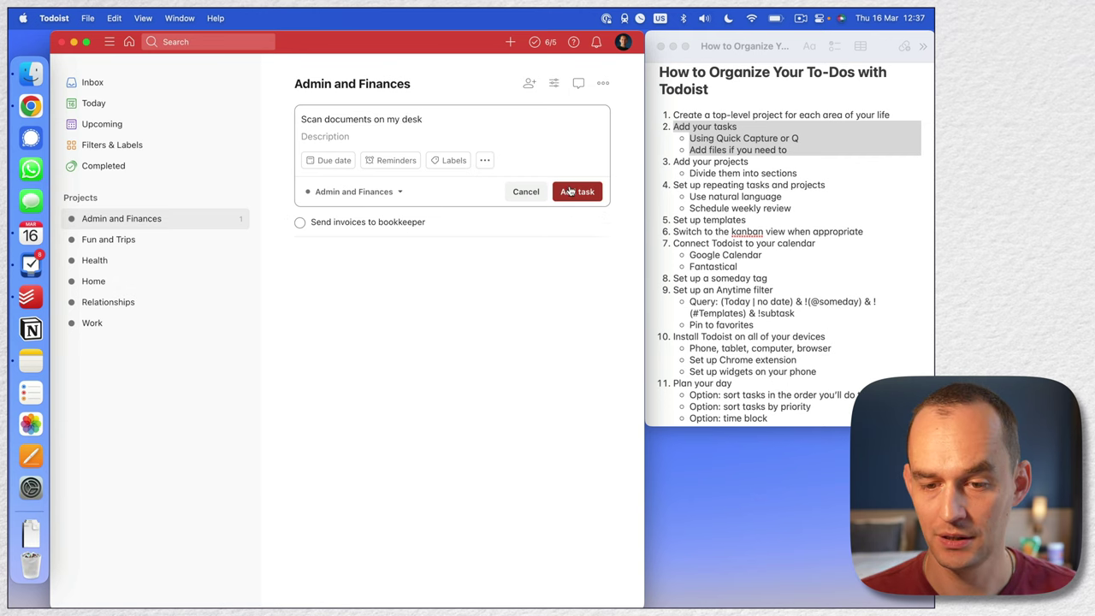
key("Return")
left_click(518, 247)
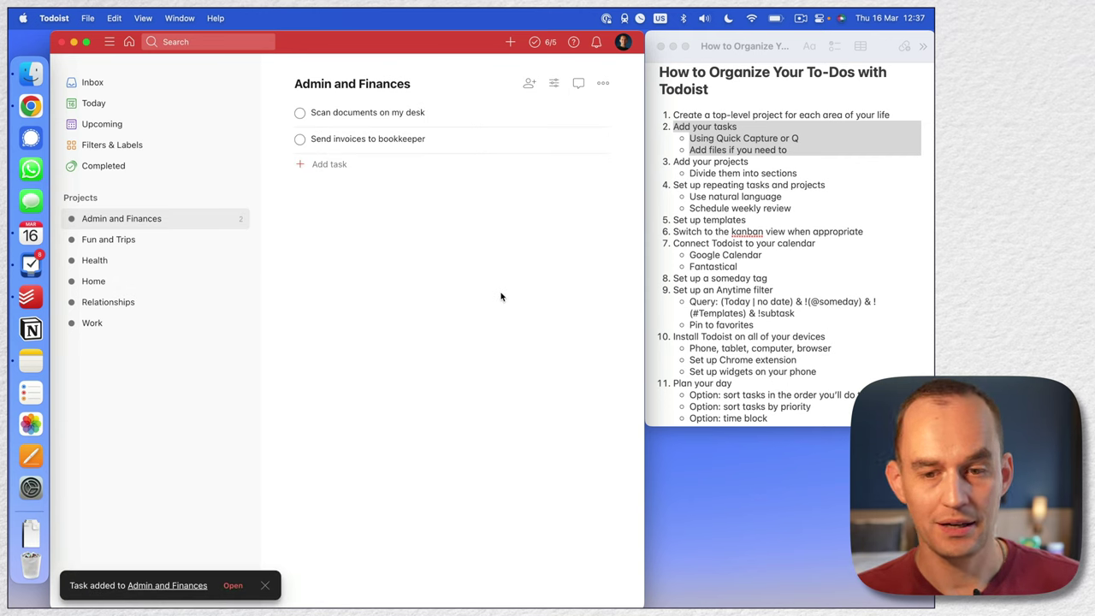
left_click(62, 18)
left_click(65, 21)
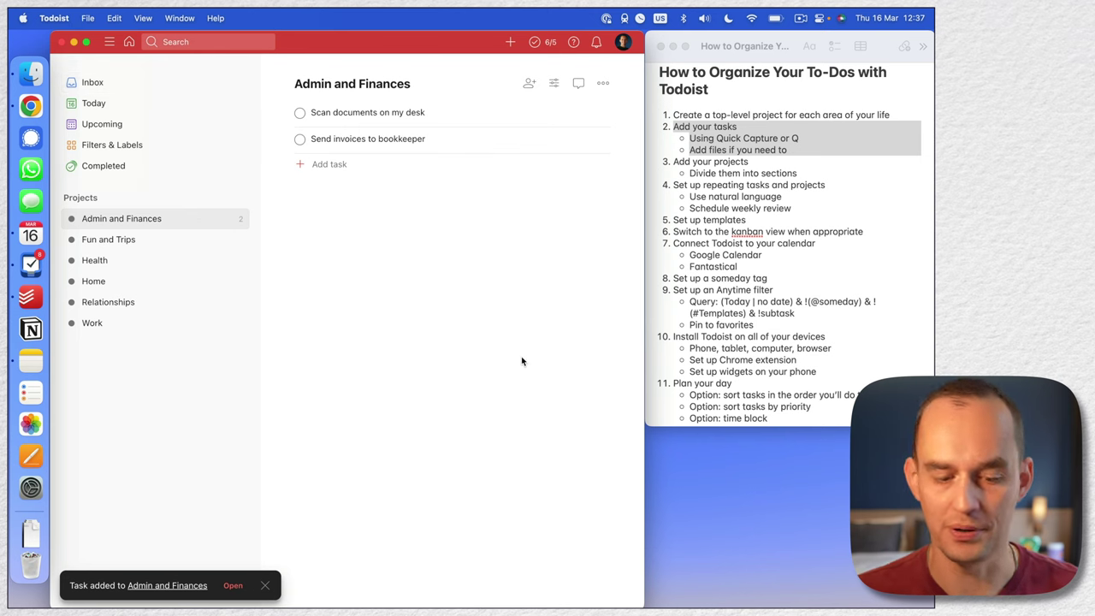
Step: Add the task "Organize previously scanned documents" to Admin and Finances, due today, with the description "Hard deadline: March 25"
key("q")
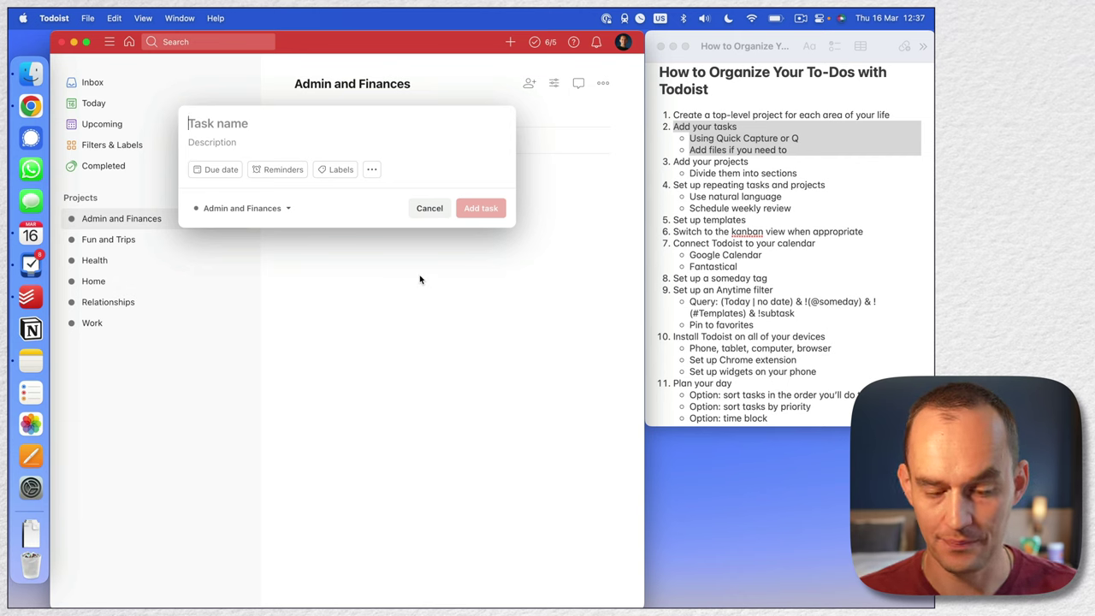
type("Organize ")
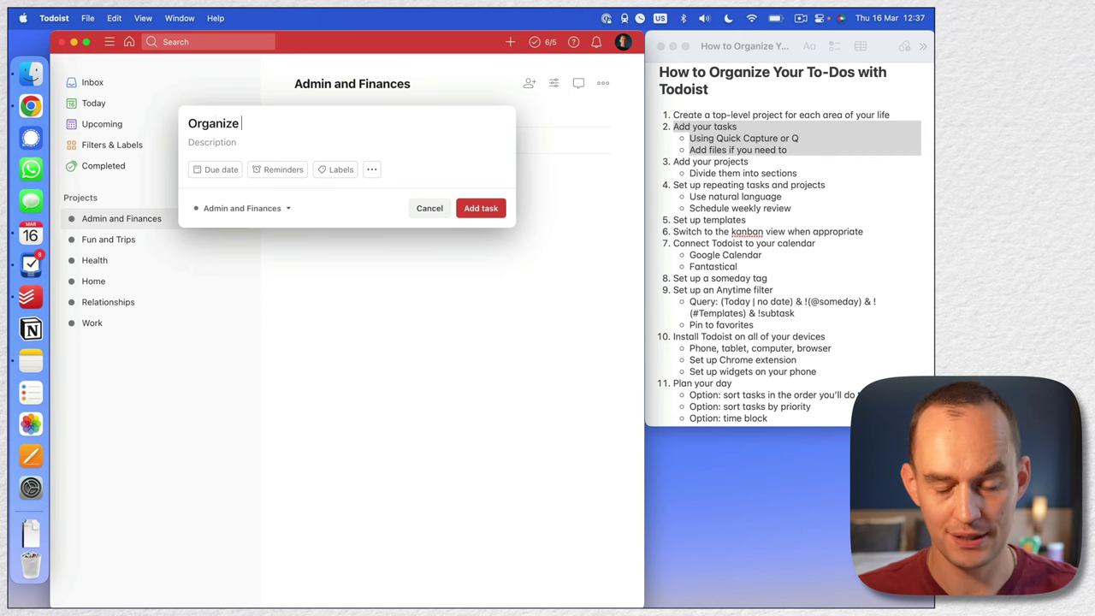
type("previously scann")
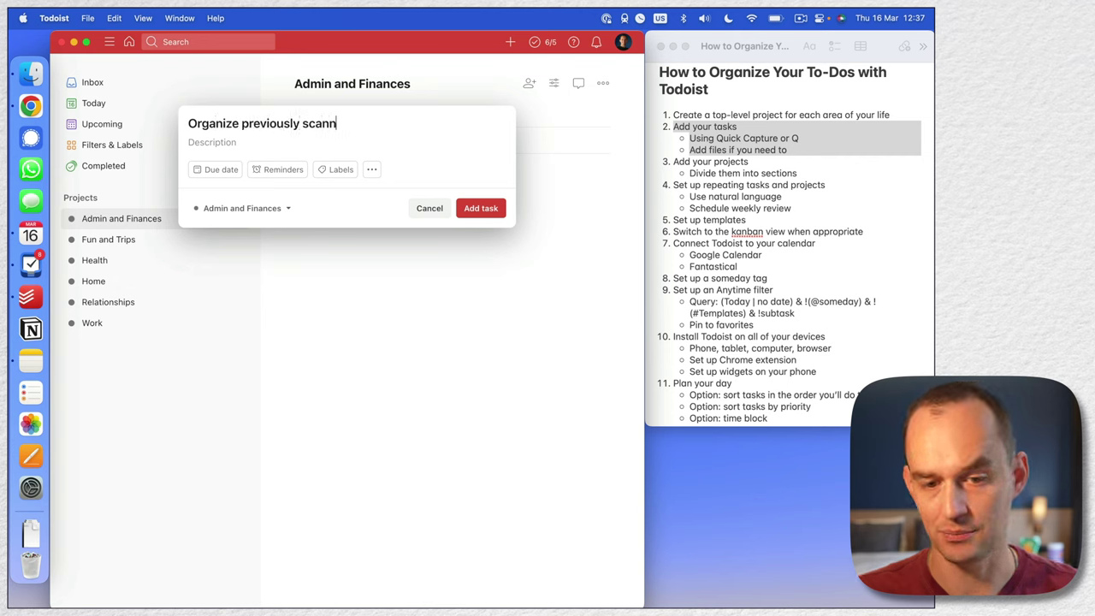
type("ed documents")
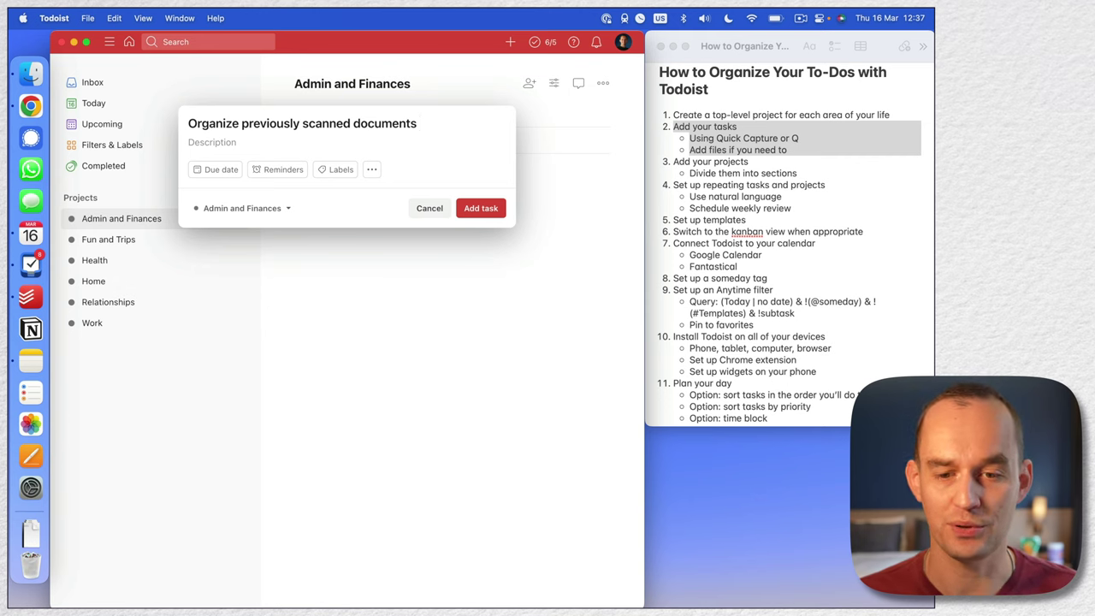
type("today")
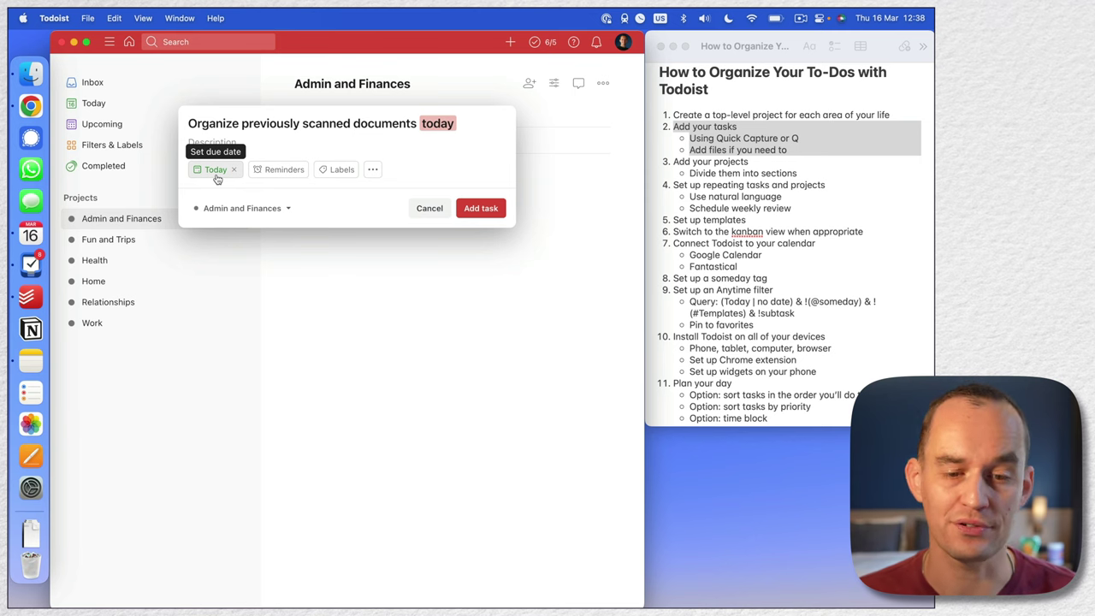
left_click(228, 142)
type("Hard d")
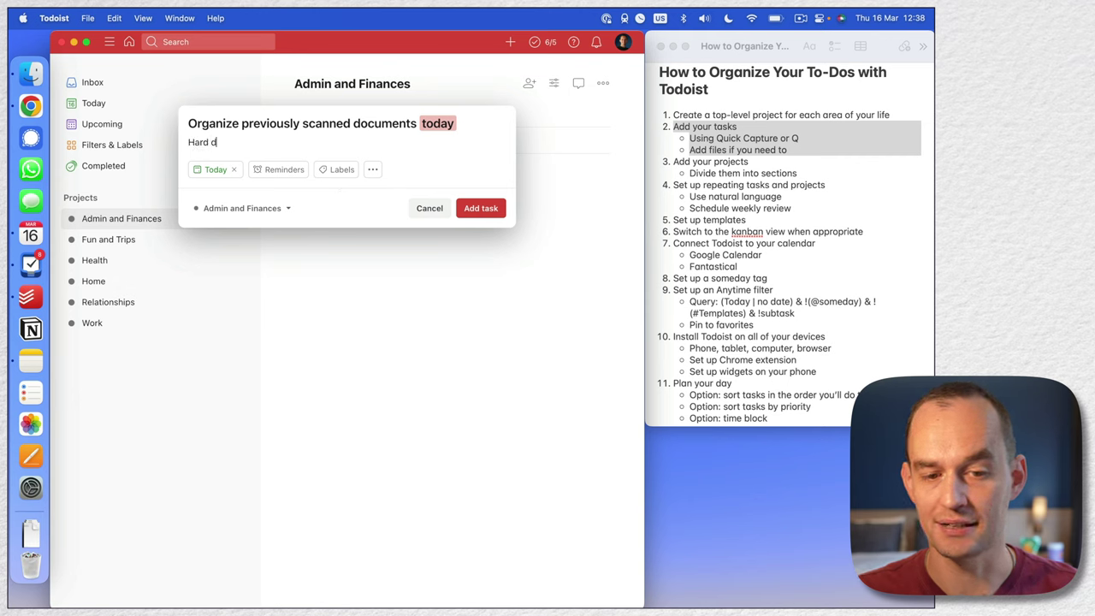
type("eadline: March 25")
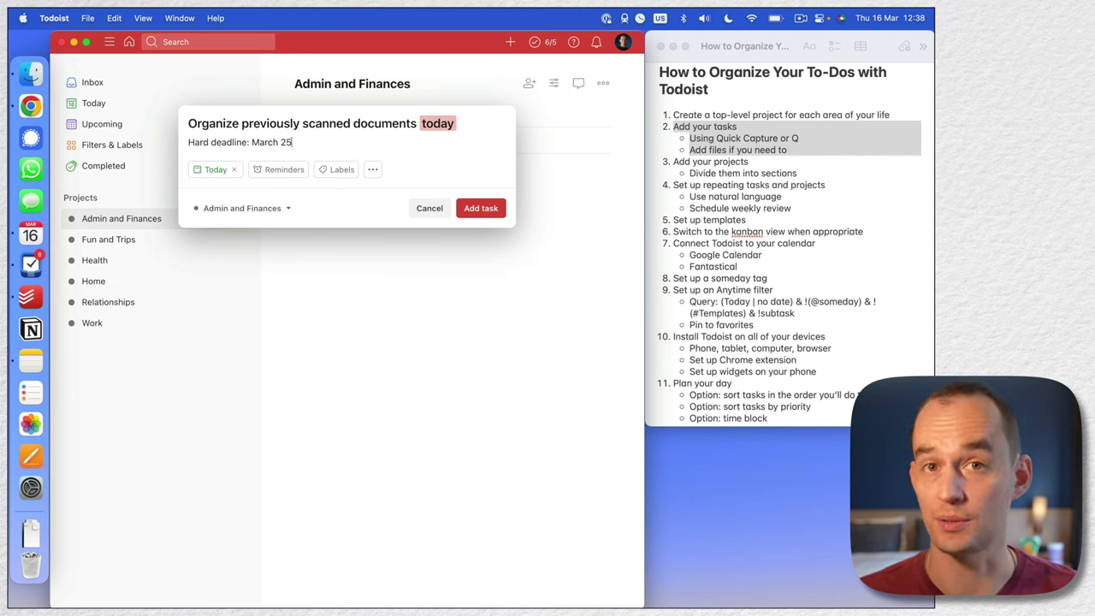
left_click(481, 209)
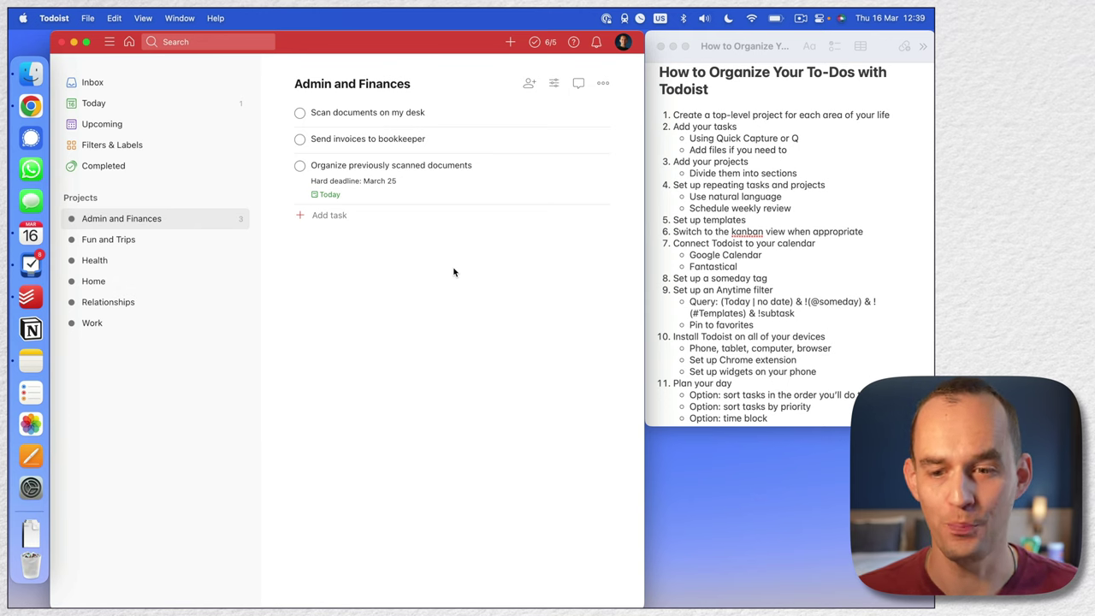
Step: From Notes, use Quick Capture to add a task about emailing the report to a contact, due tomorrow, in the Work project
left_click(819, 193)
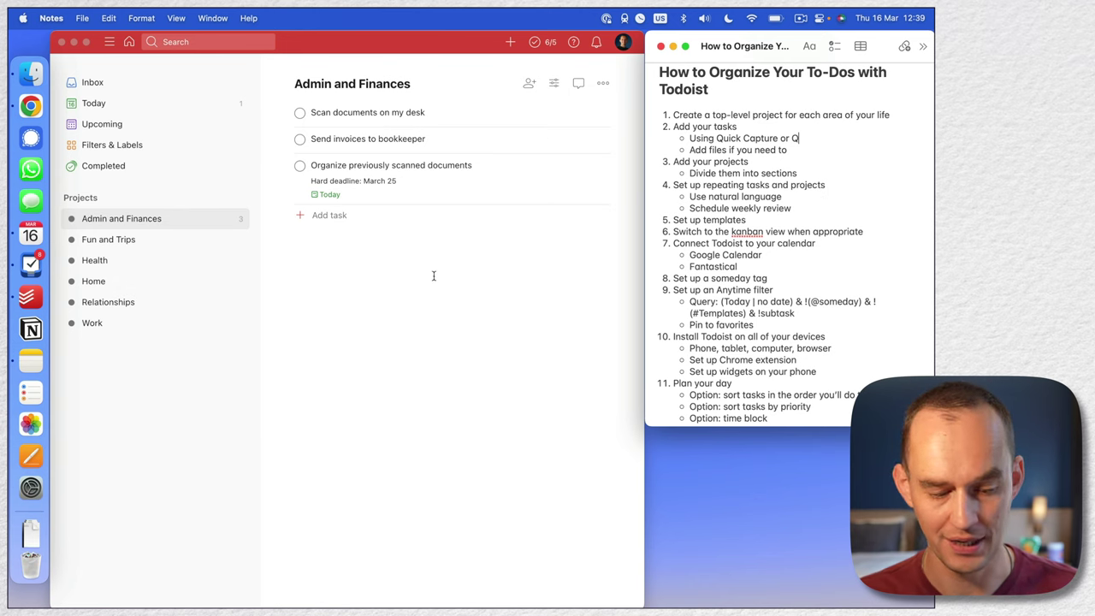
key("ctrl+alt+space")
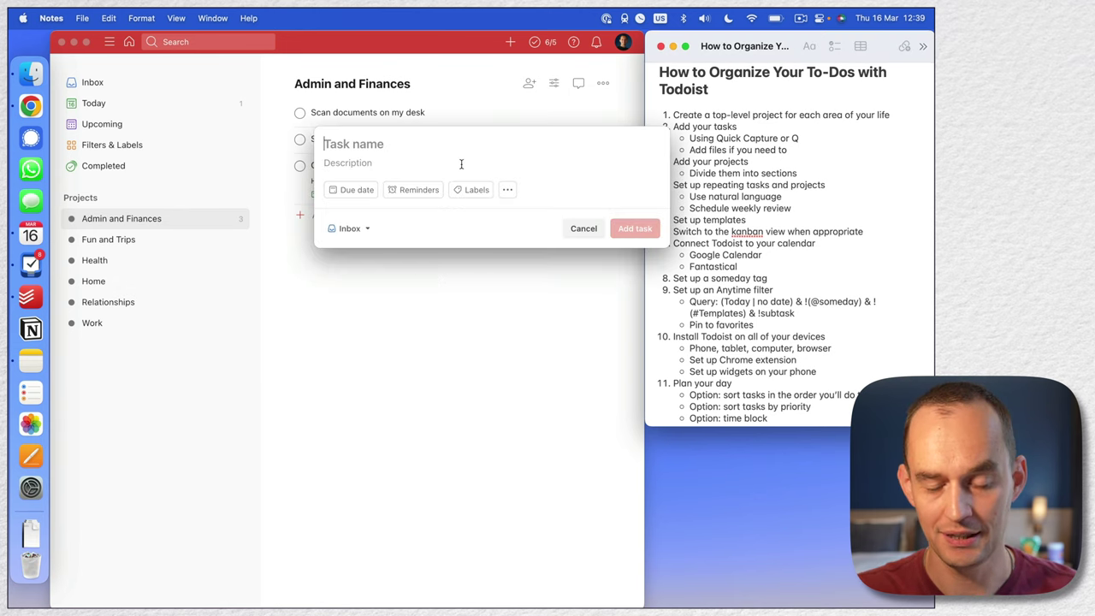
type("Email Mark the repor")
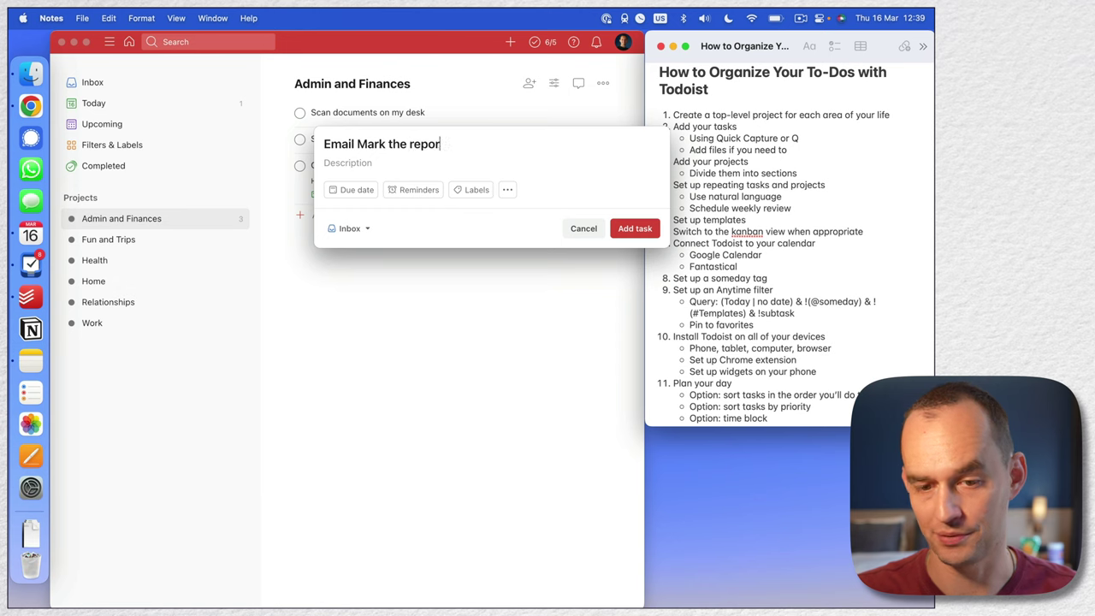
type("t tomorrow")
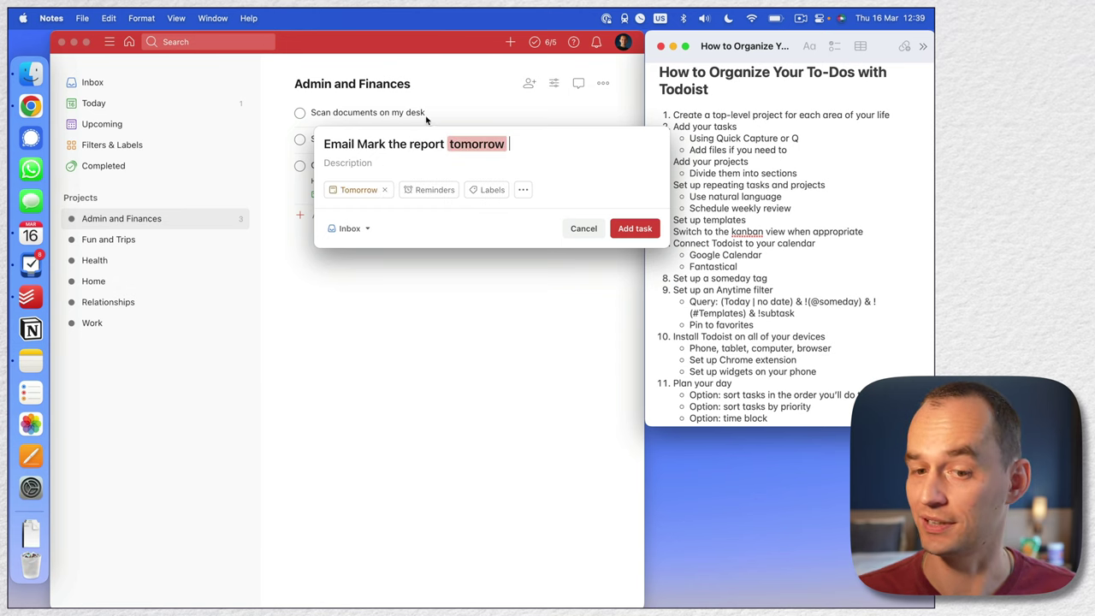
type(" #work")
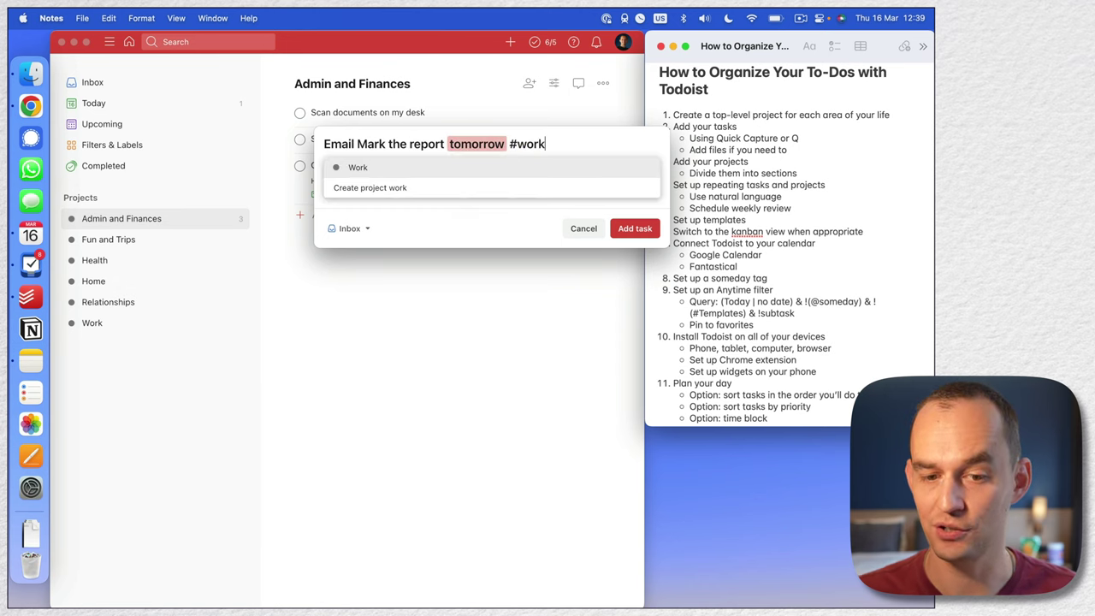
left_click(361, 171)
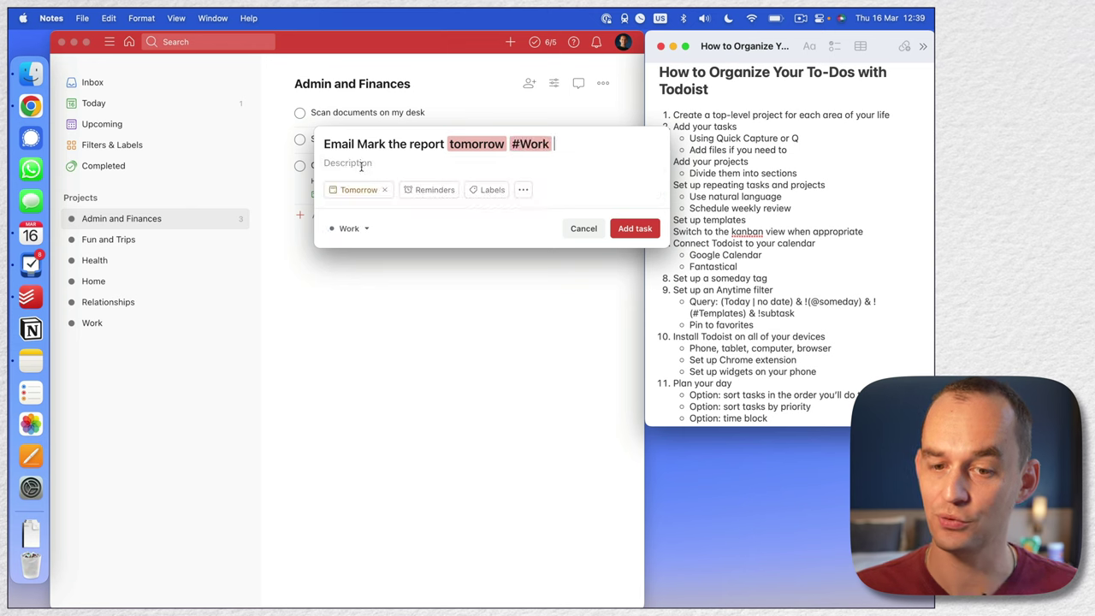
left_click(633, 229)
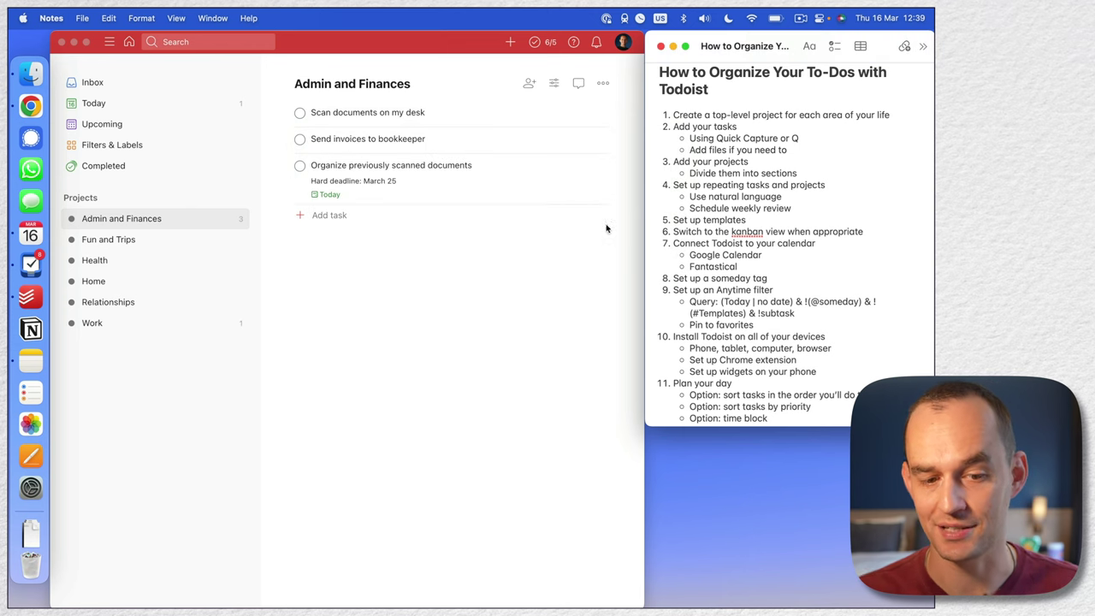
Step: Open the Work project, view the details of the report email task, and close them again
left_click(204, 327)
left_click(183, 327)
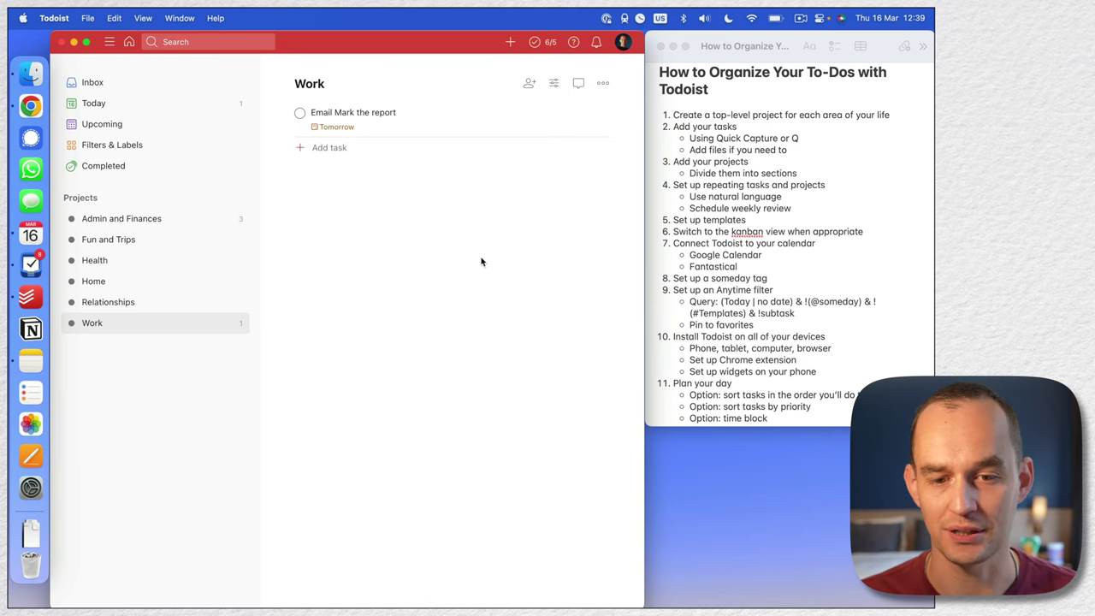
left_click(415, 116)
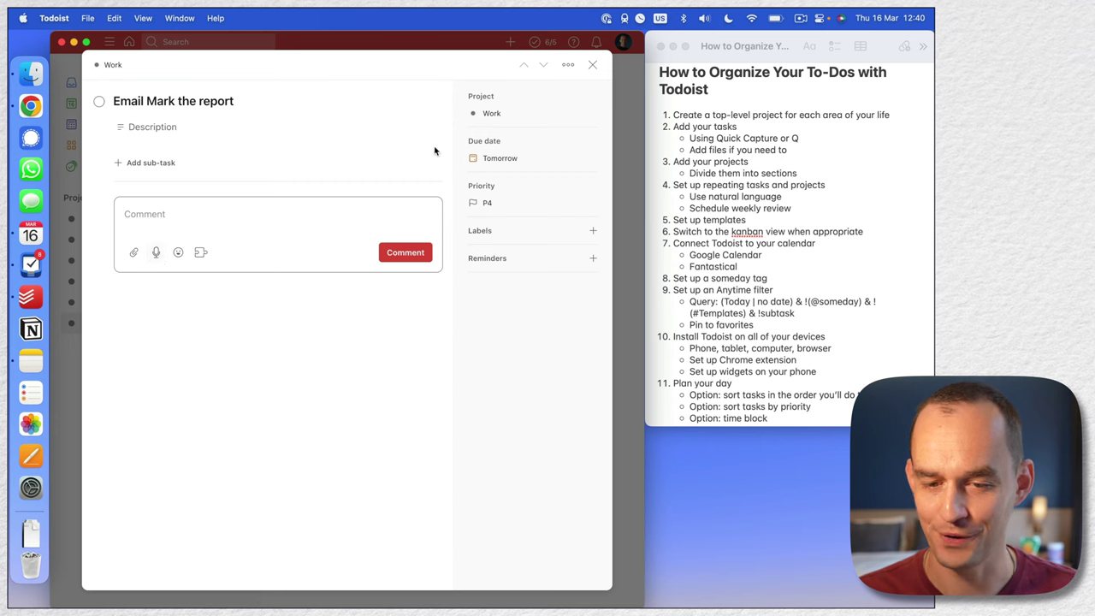
left_click(592, 65)
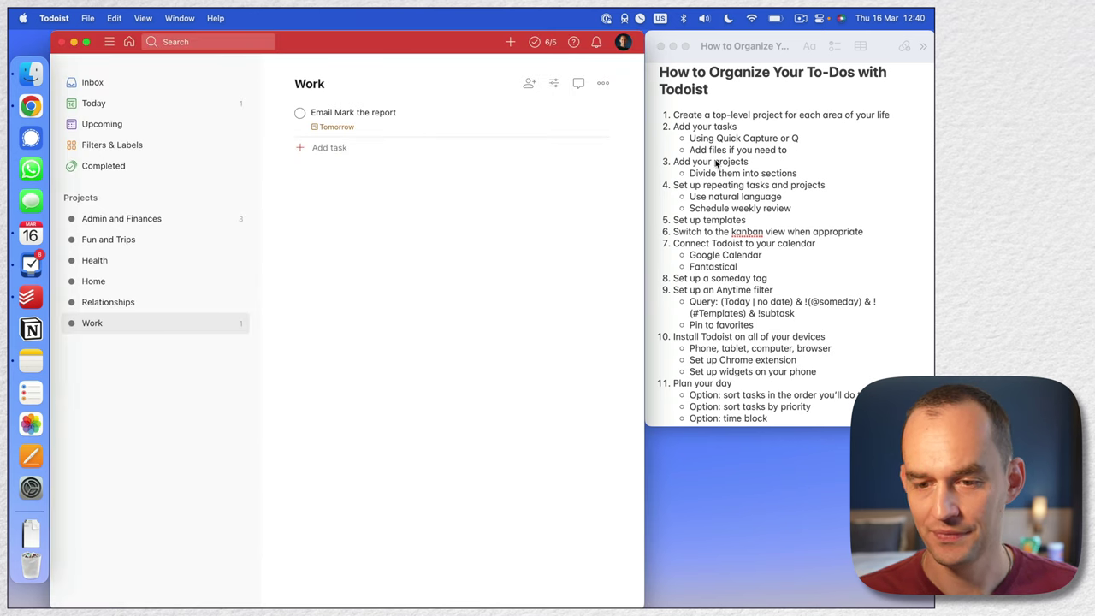
Step: Highlight the "Add your projects" item with its sub-item in the Notes checklist, and return to Todoist
left_click(715, 164)
left_click_drag(673, 161, 818, 173)
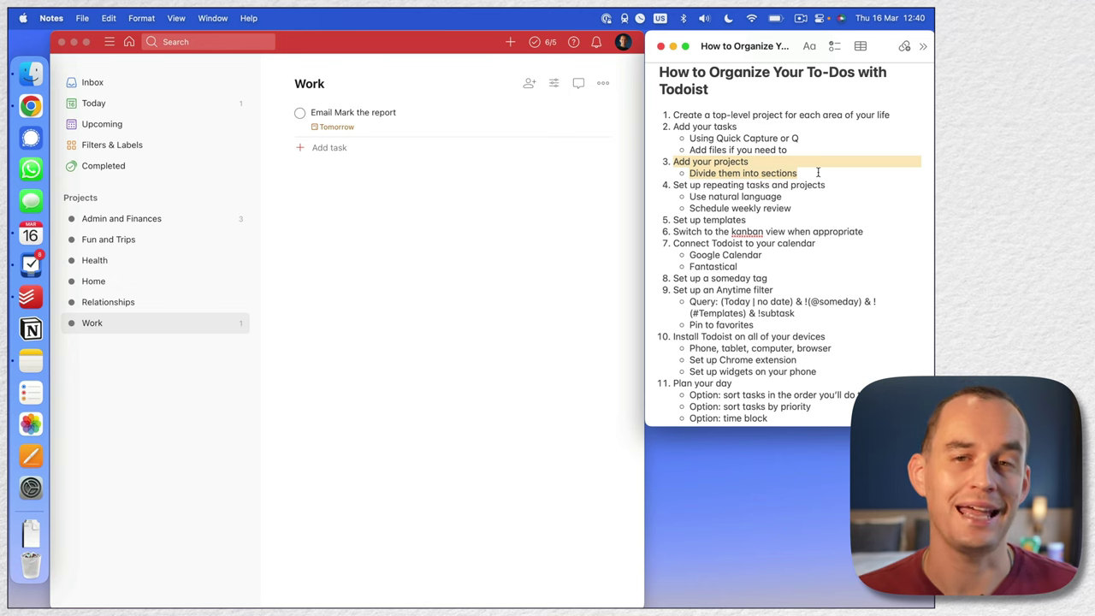
left_click(452, 226)
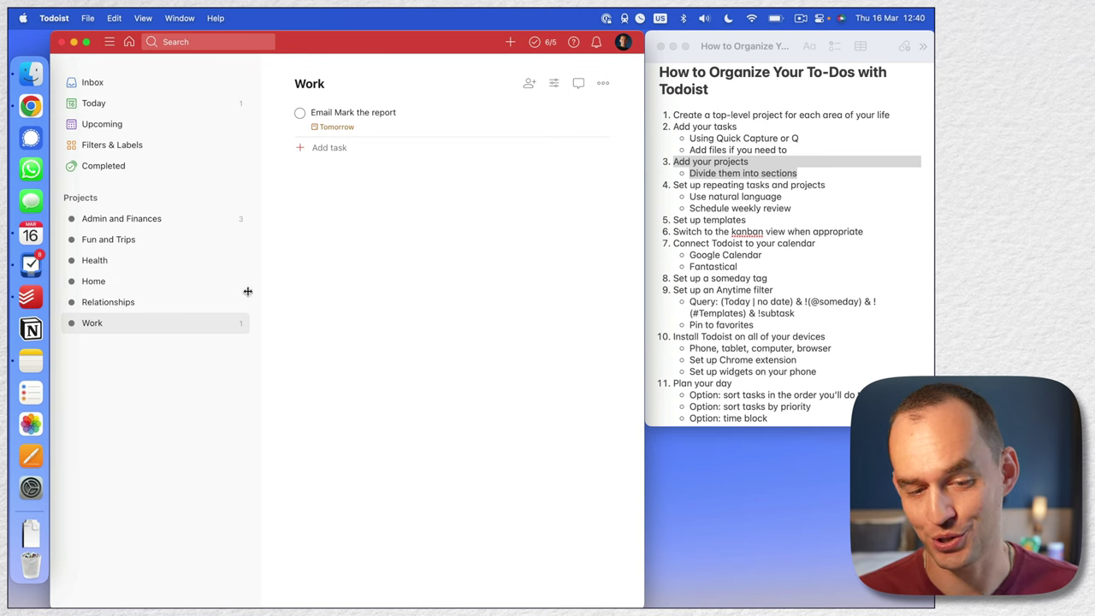
Step: Create a list-view project named "Organize Your Life live course" and nest it under the Work project
left_click(227, 195)
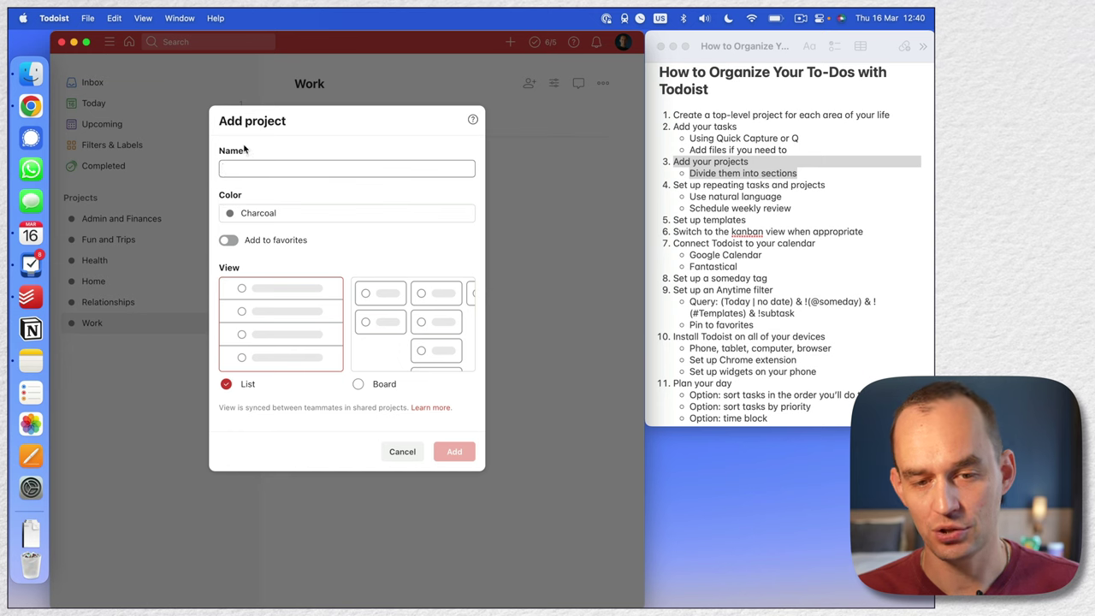
type("Organize Your")
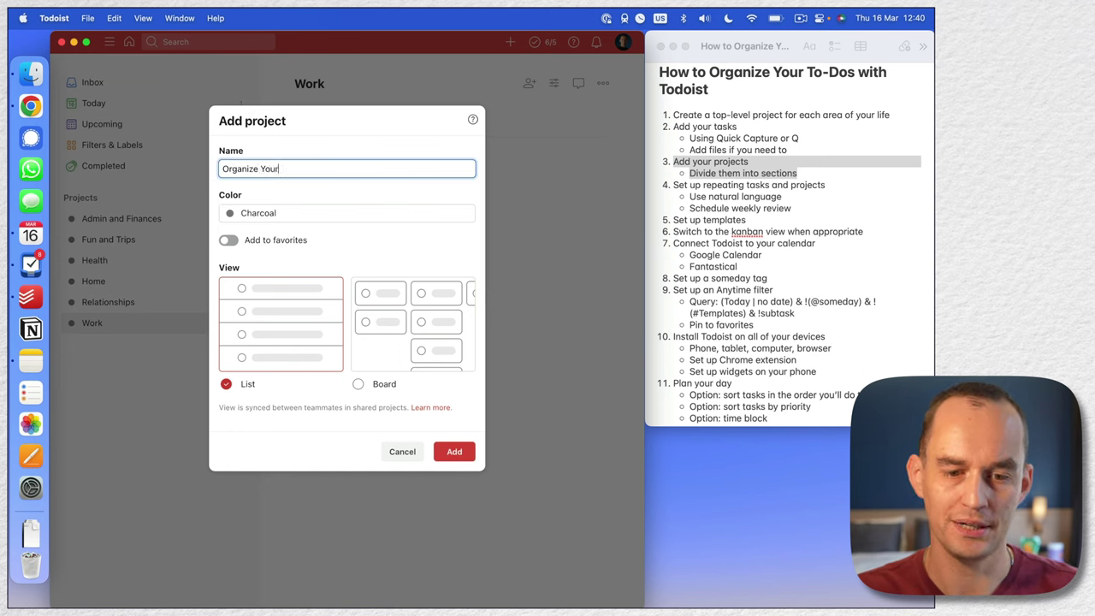
type(" Life live course")
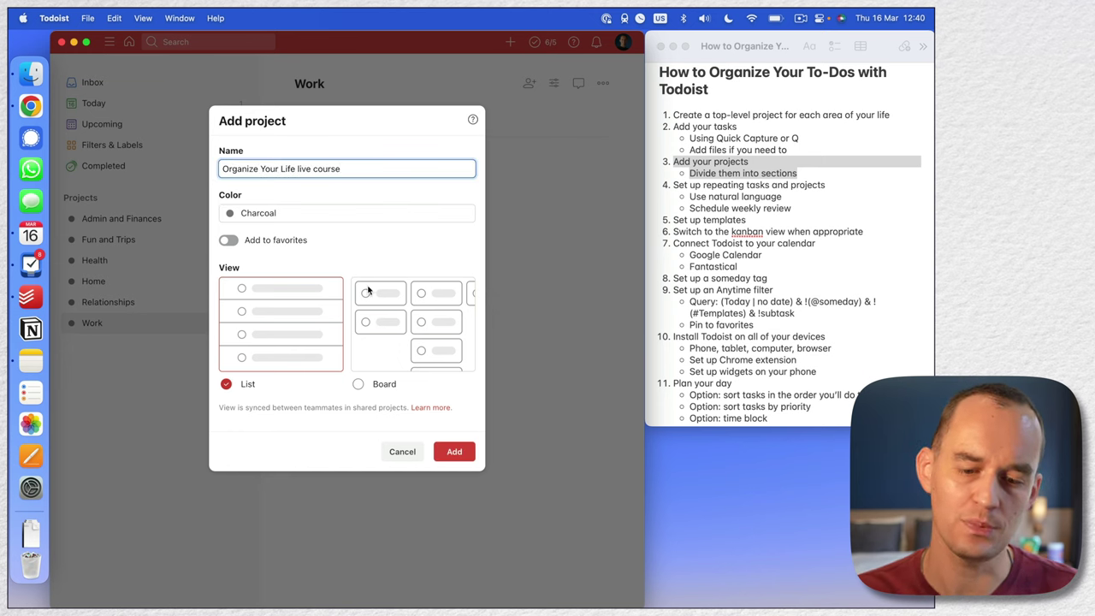
left_click(454, 452)
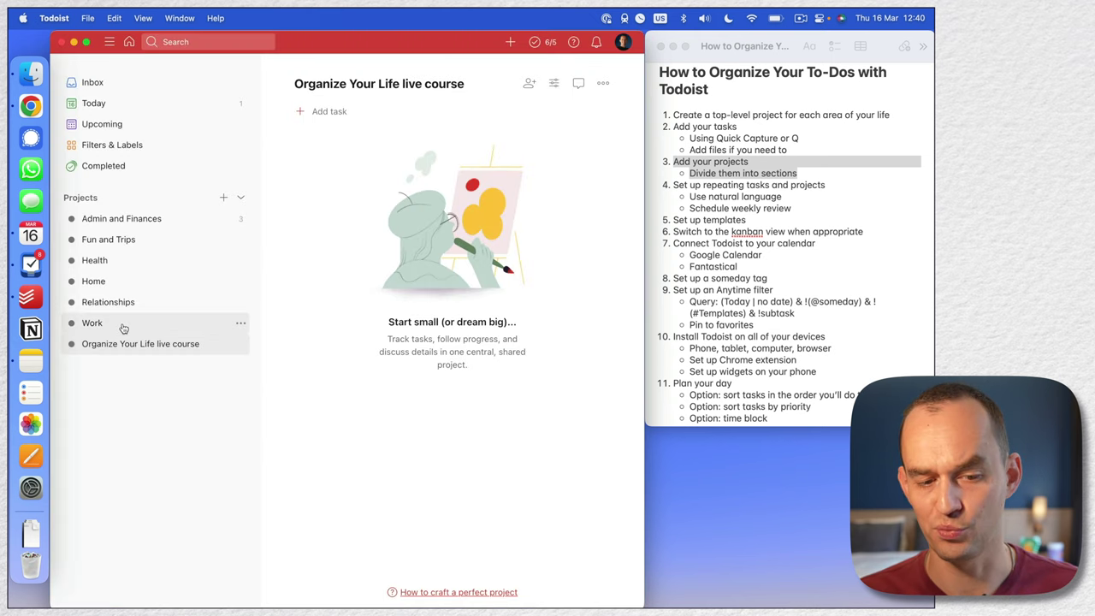
left_click_drag(93, 344, 119, 336)
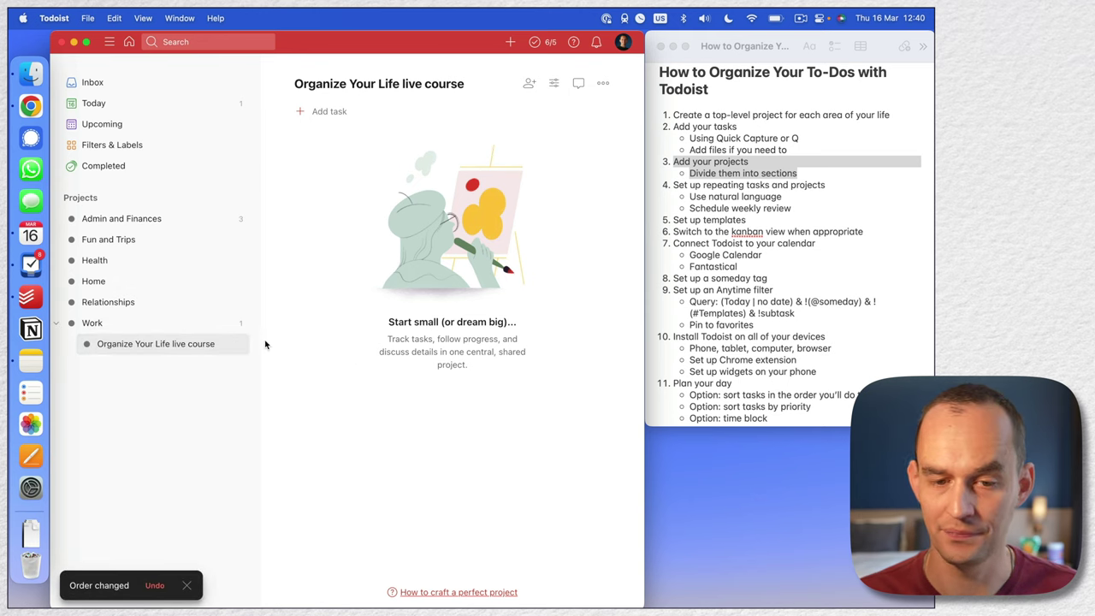
Step: Add the tasks "Create the week 4 slides" and "Create the week 4 workbook" to the Organize Your Life live course project
left_click(328, 111)
type("Create th")
key("BackSpace")
key("BackSpace")
key("BackSpace")
type("e the week ")
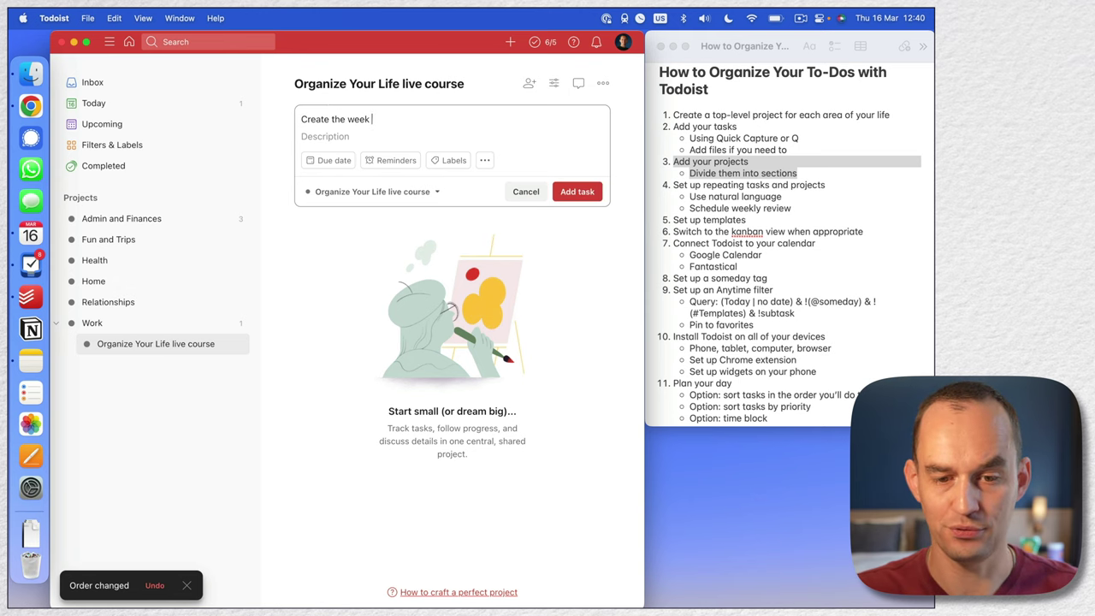
type("4 slides")
key("Return")
type("Creat t")
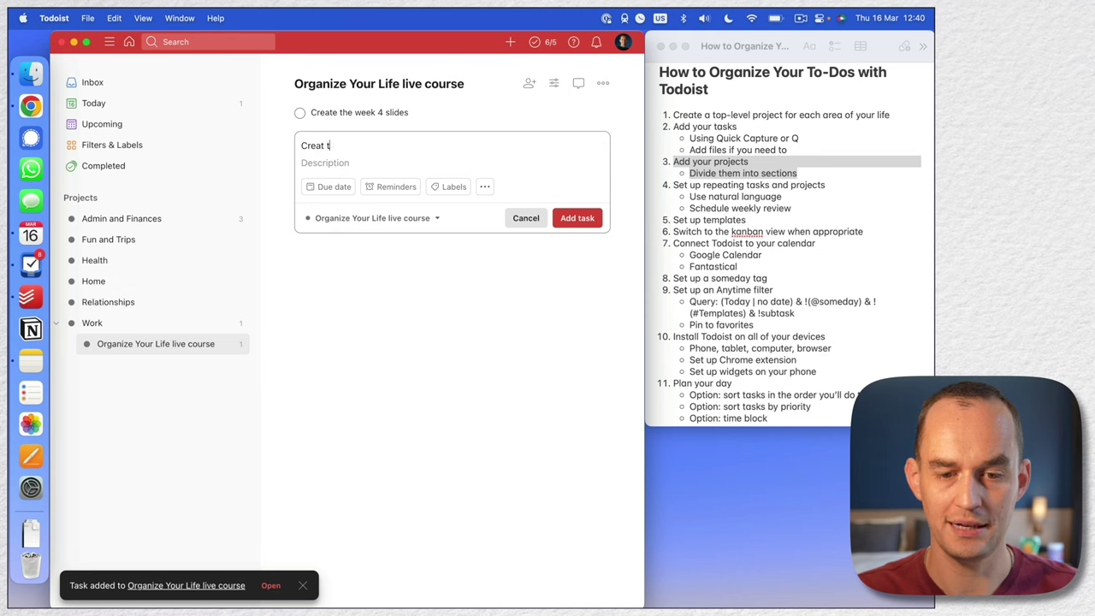
type("he e the week 4 workbook")
key("Return")
Step: Add the task "Send students a post-course feedback survey" to the live course project and close the empty follow-up entry
type("Send students a po")
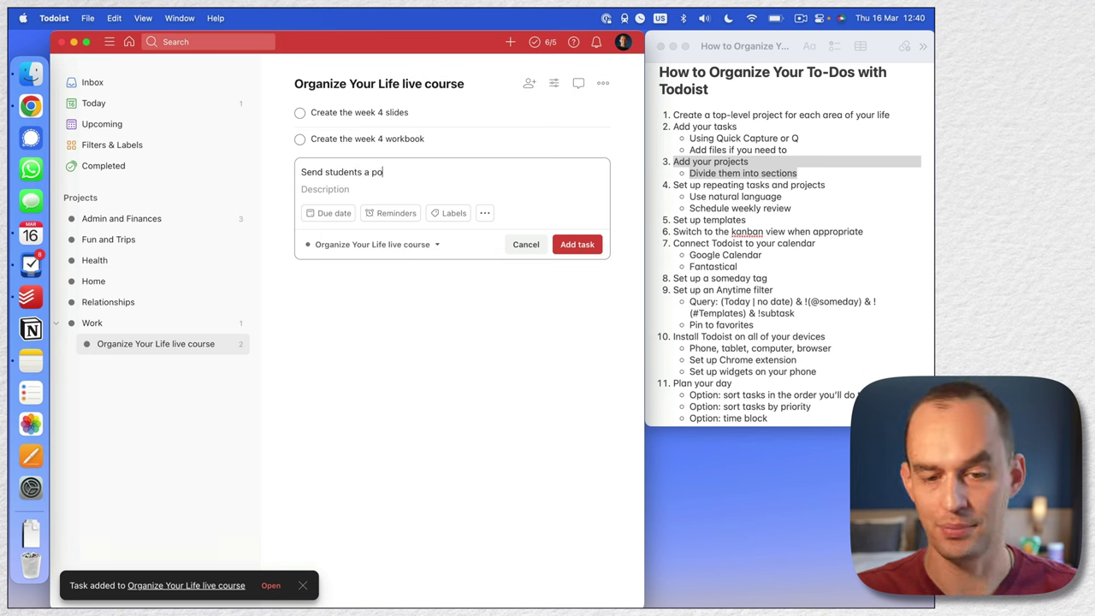
type("st-course feedback su")
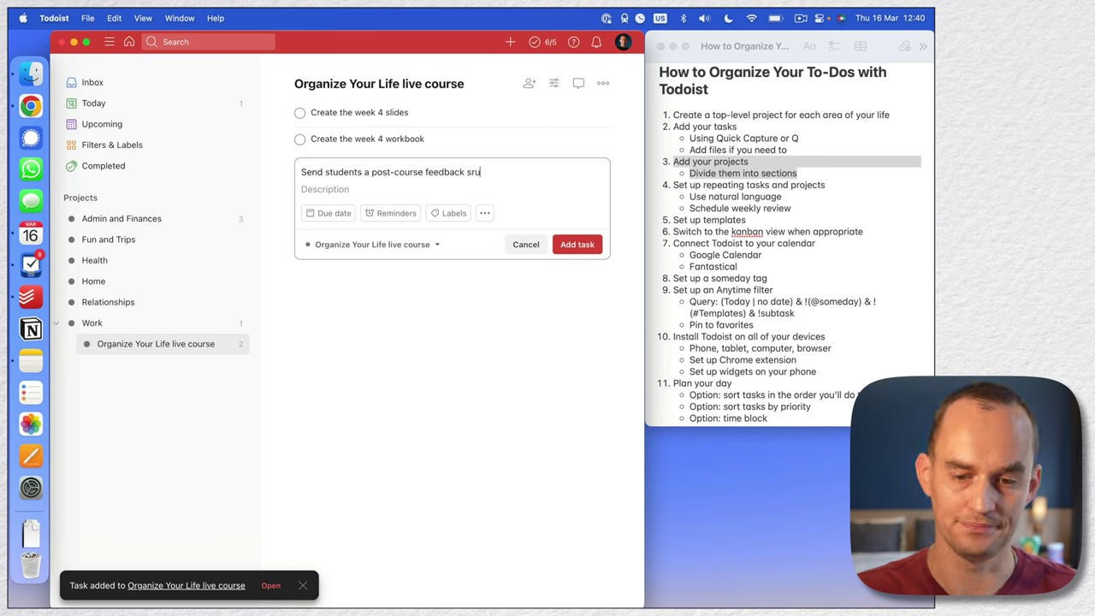
type("rvey")
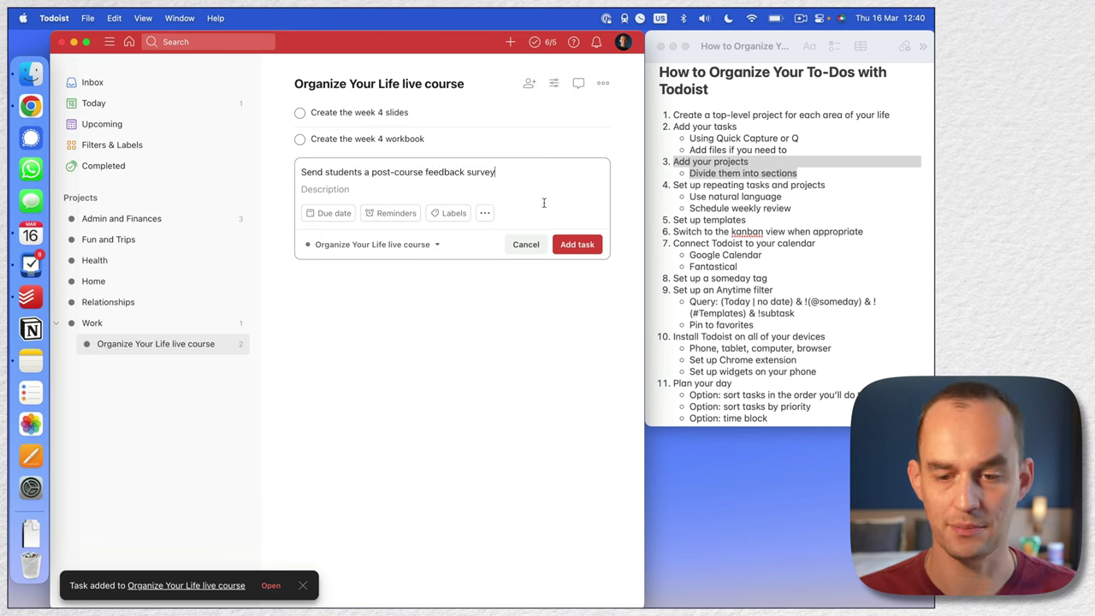
left_click(580, 246)
left_click(529, 245)
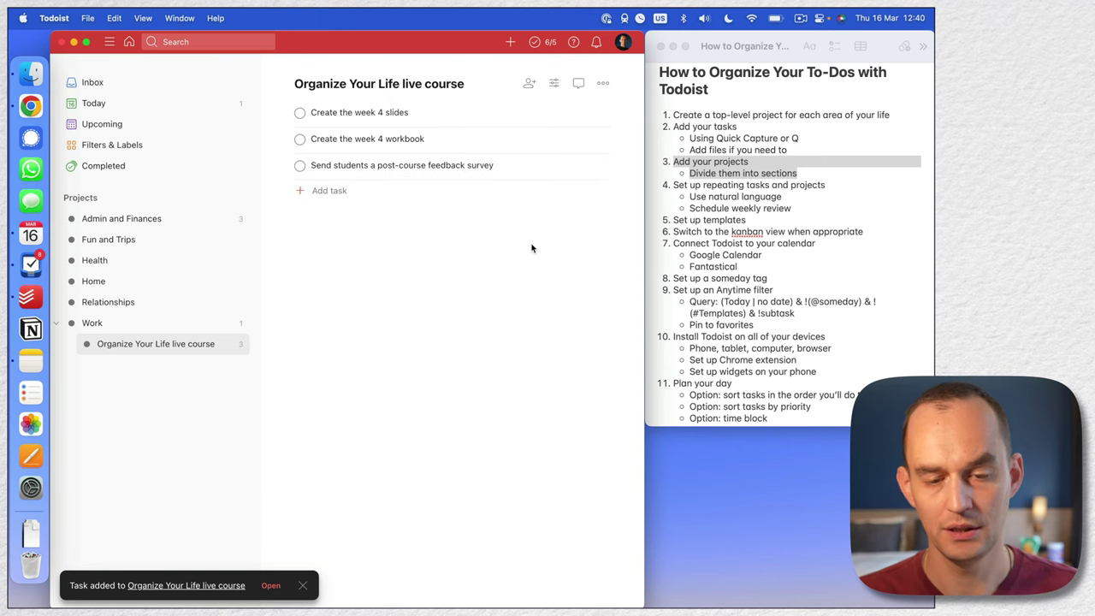
Step: Add the task "Take a group photo on Zoom" to the end of the live course project, leaving no blank entry open
left_click(337, 192)
type("Tka")
type("ke a group photo on Zoom")
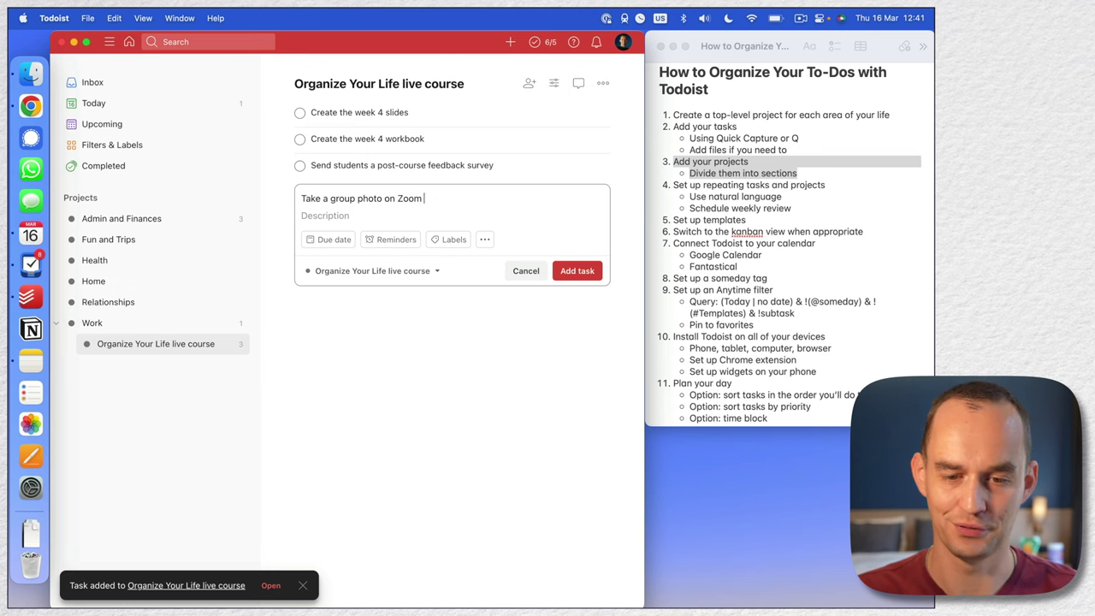
left_click(571, 270)
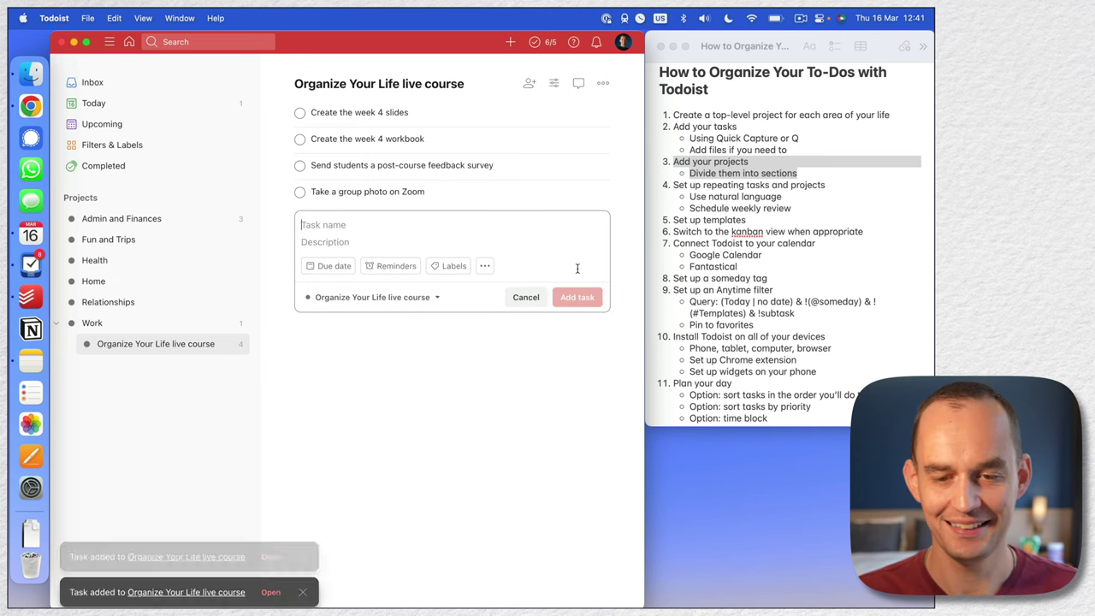
left_click(525, 296)
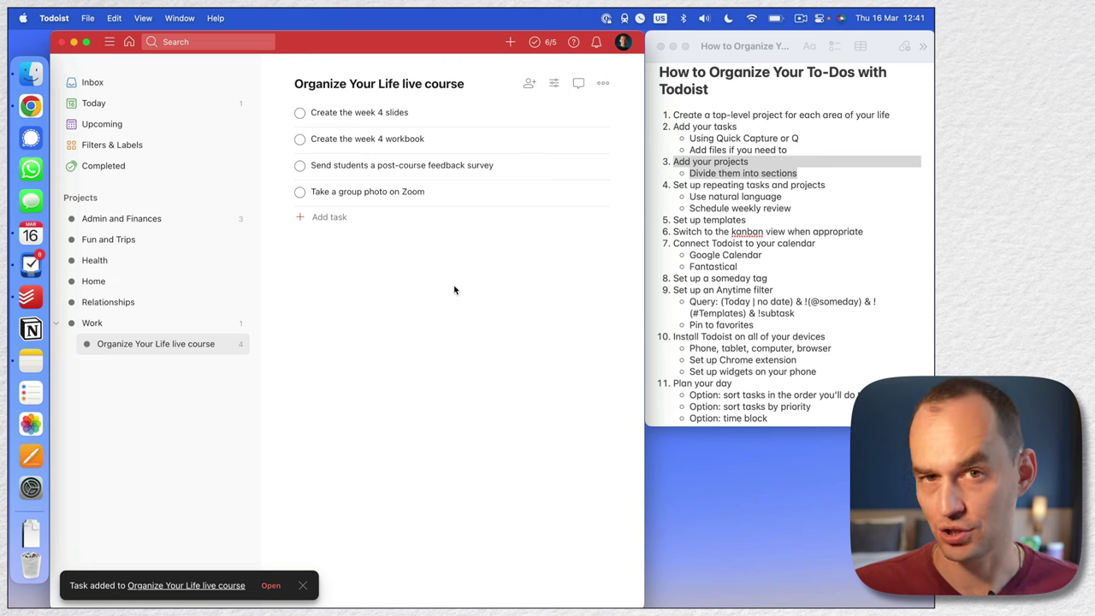
Step: Add two sections named "Week 4" and "After the course finishes" below the tasks in the live course project
left_click(437, 242)
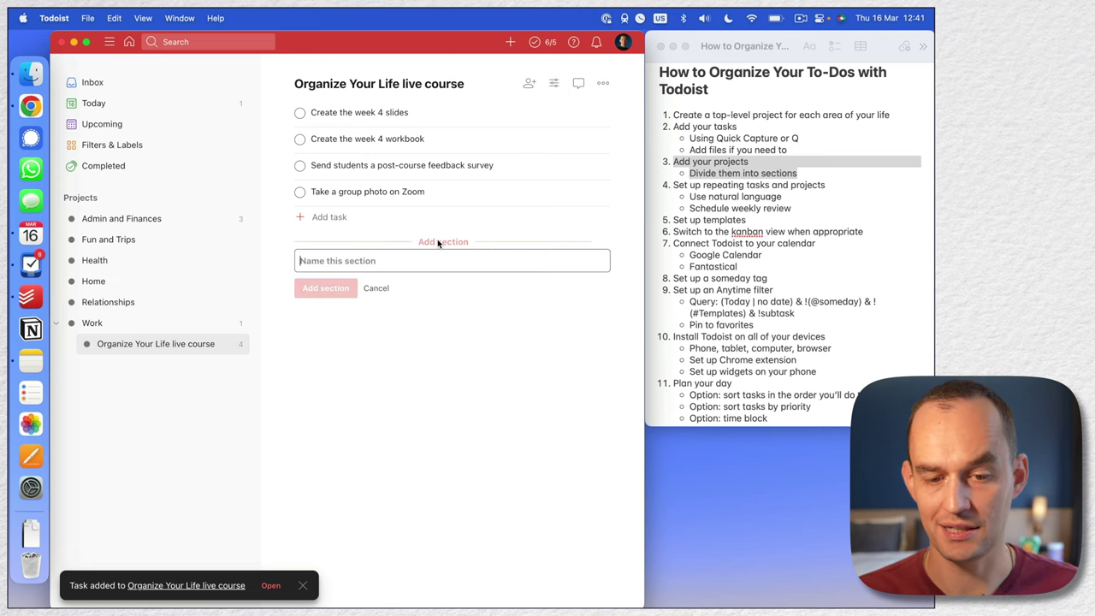
type("Week 4")
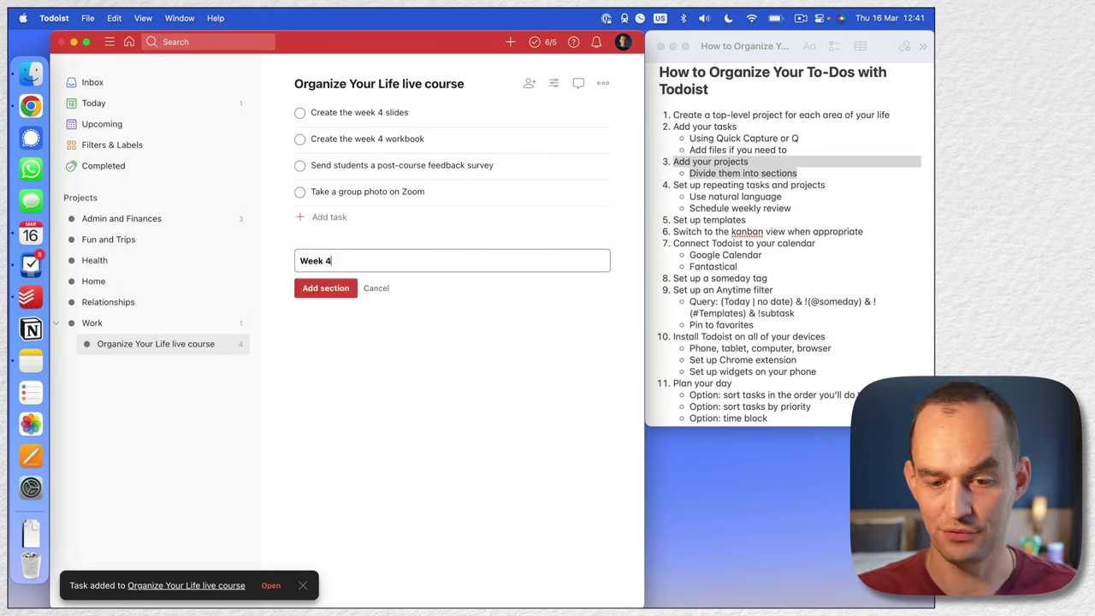
left_click(327, 287)
left_click(442, 305)
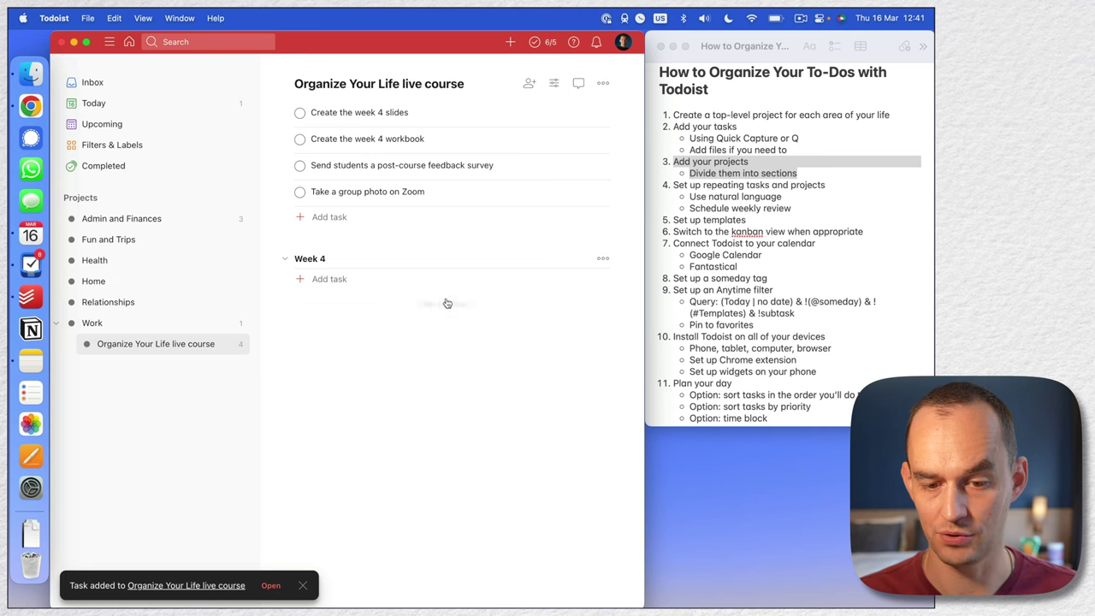
type("After the course finishes")
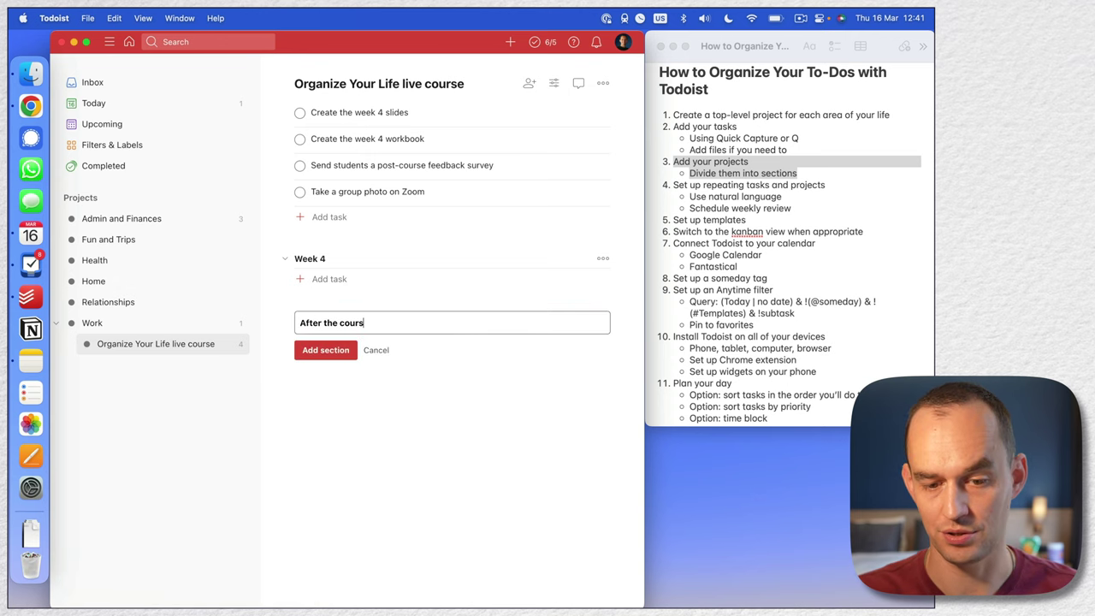
key("Return")
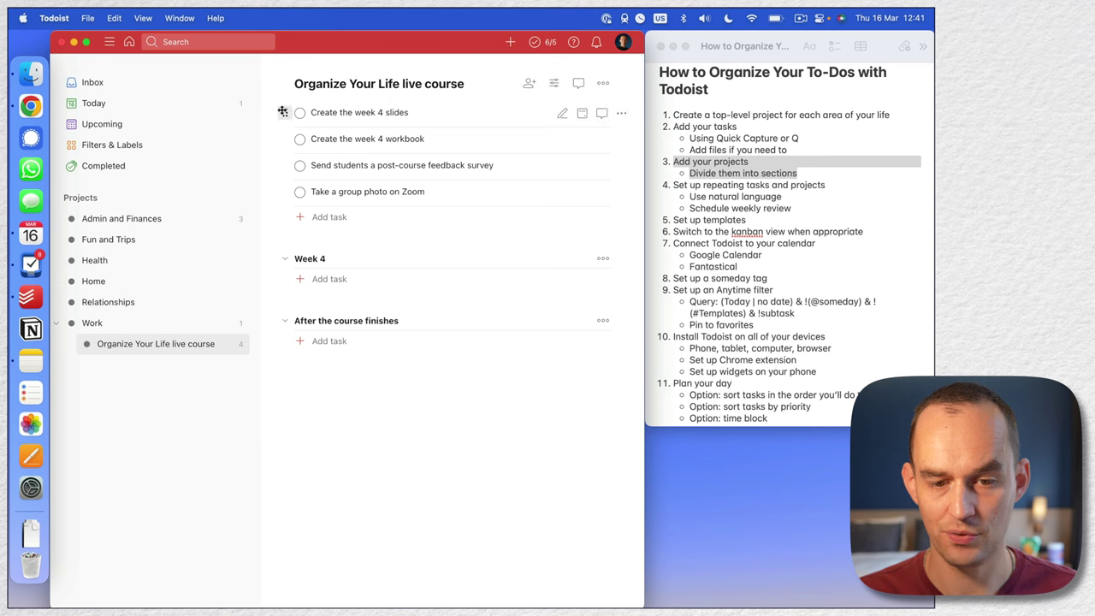
Step: Move the slides, workbook and feedback survey tasks into the Week 4 section, and the group photo task into After the course finishes
left_click_drag(282, 111, 284, 253)
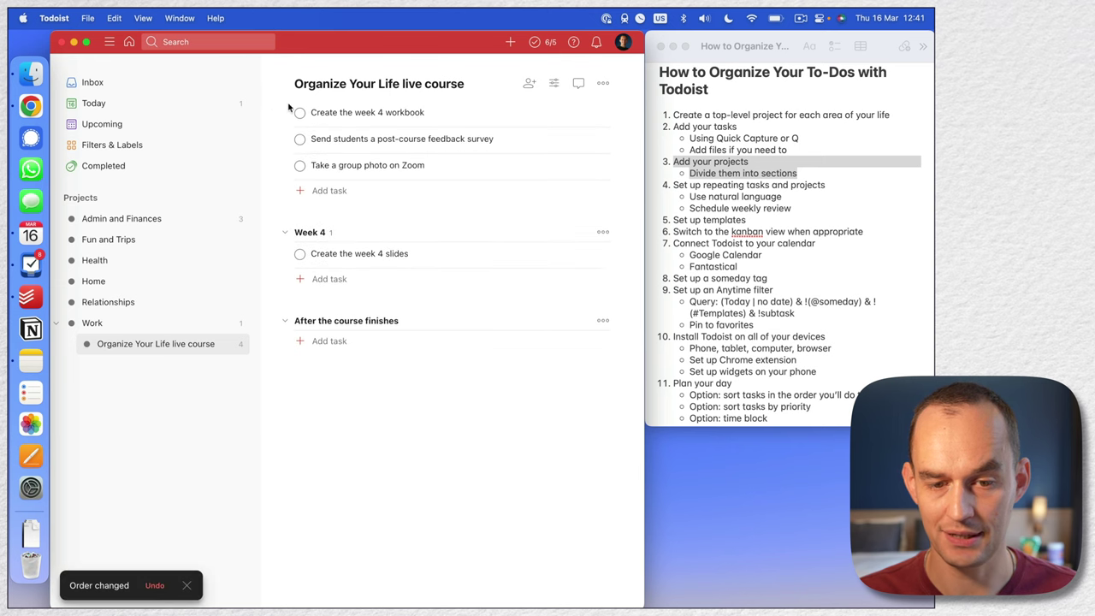
left_click_drag(284, 118, 285, 272)
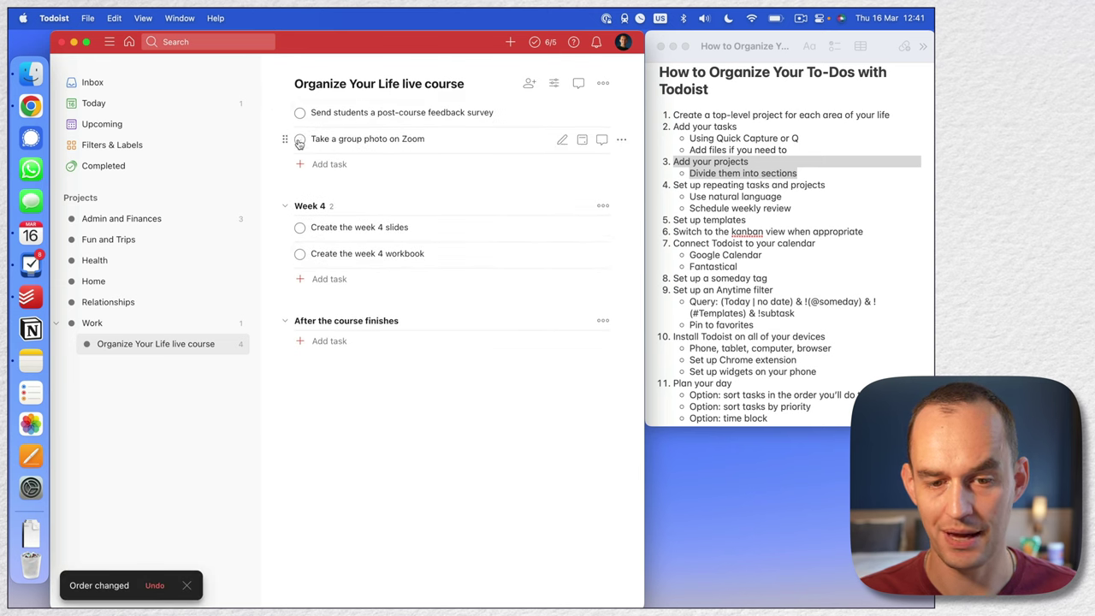
left_click_drag(282, 111, 284, 255)
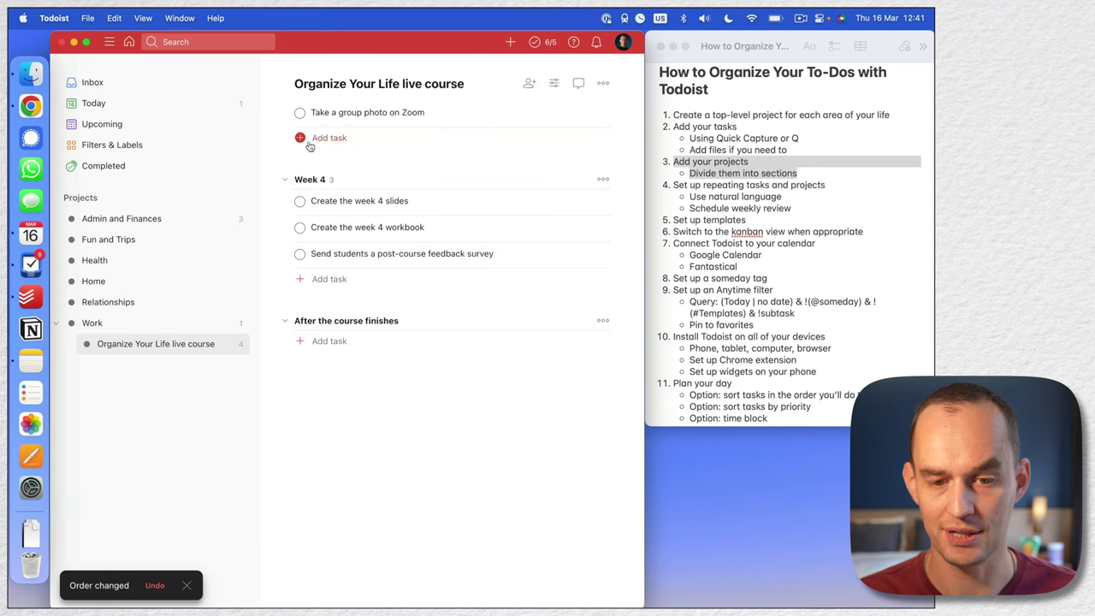
left_click_drag(285, 112, 287, 319)
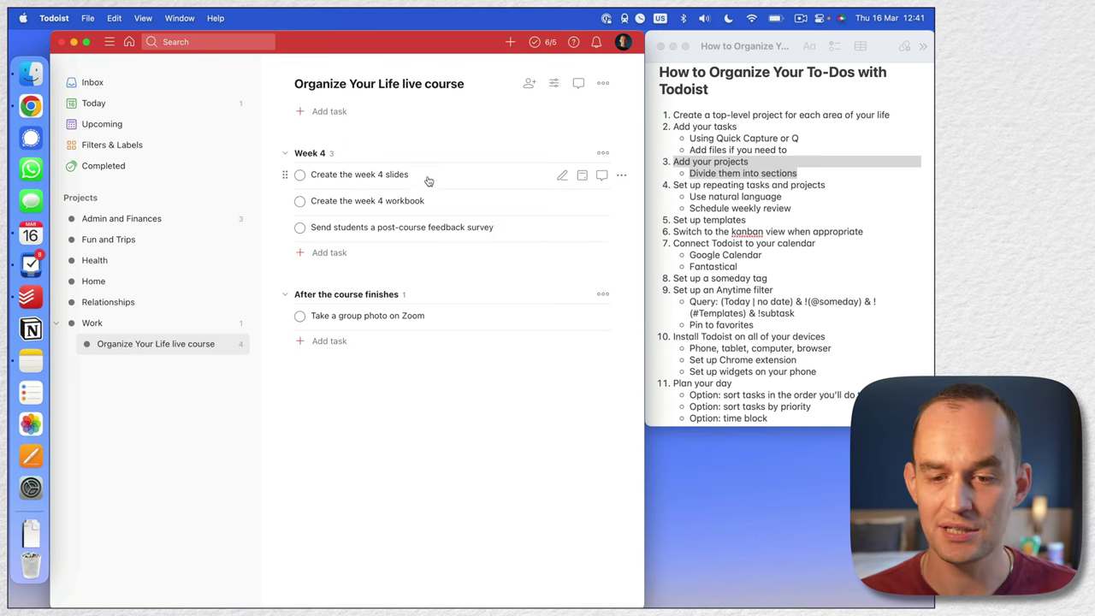
Step: Set the due date of "Create the week 4 slides" and "Create the week 4 workbook" to Today
left_click(582, 175)
left_click(460, 81)
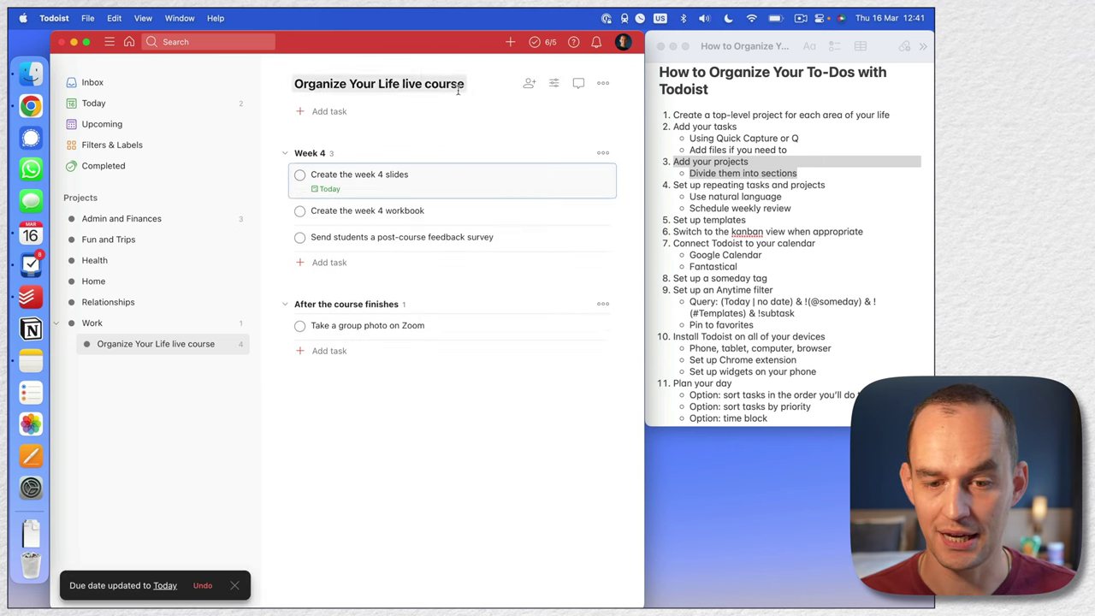
left_click(582, 213)
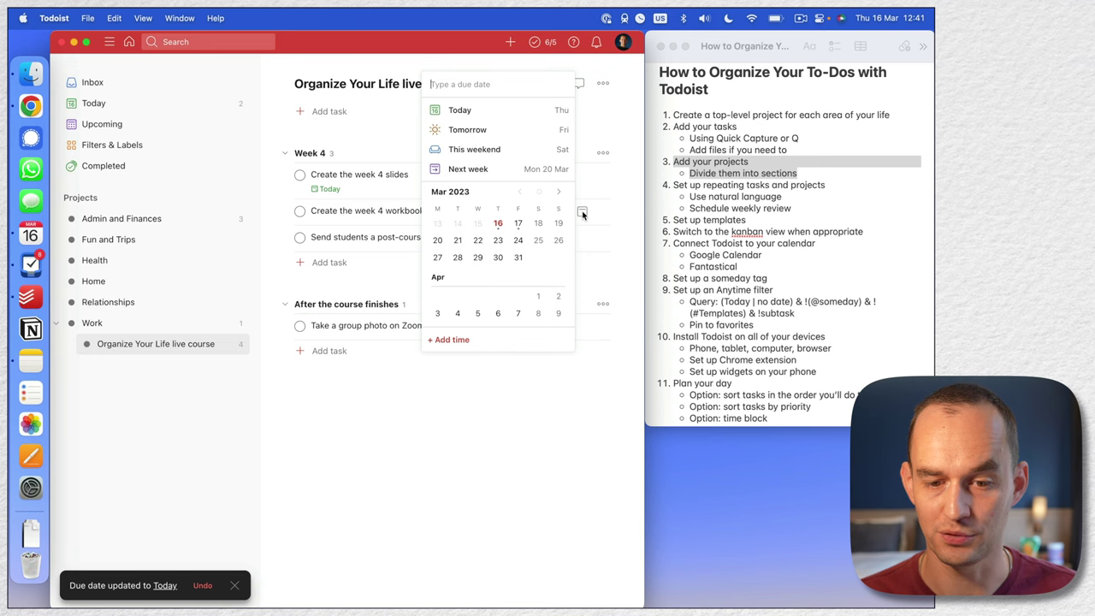
left_click(489, 118)
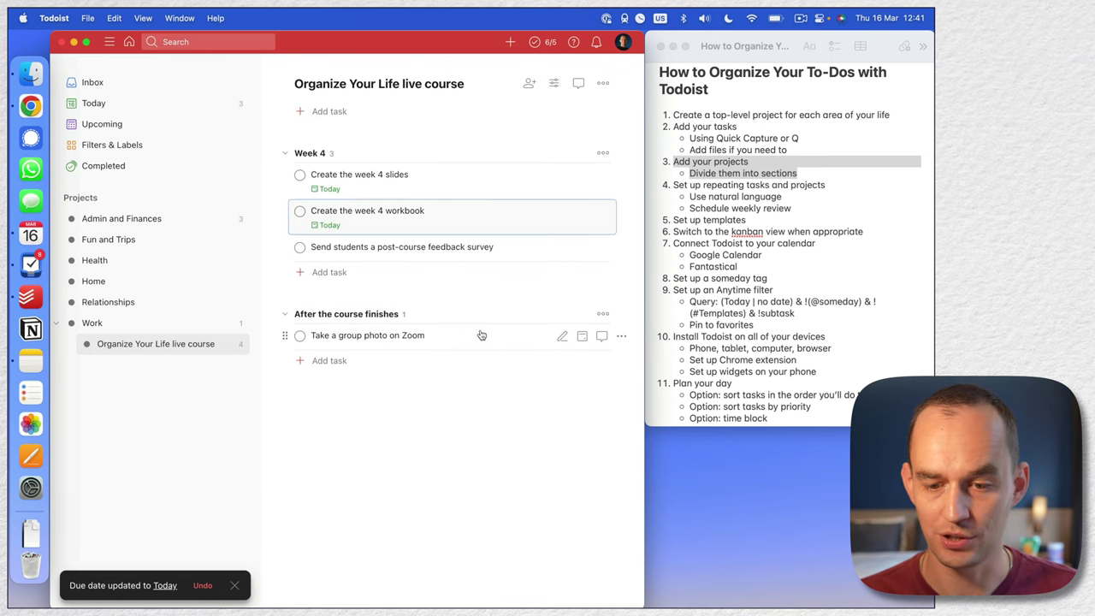
Step: Schedule the "Take a group photo on Zoom" task for 25 Mar
left_click(581, 338)
type("mar 25")
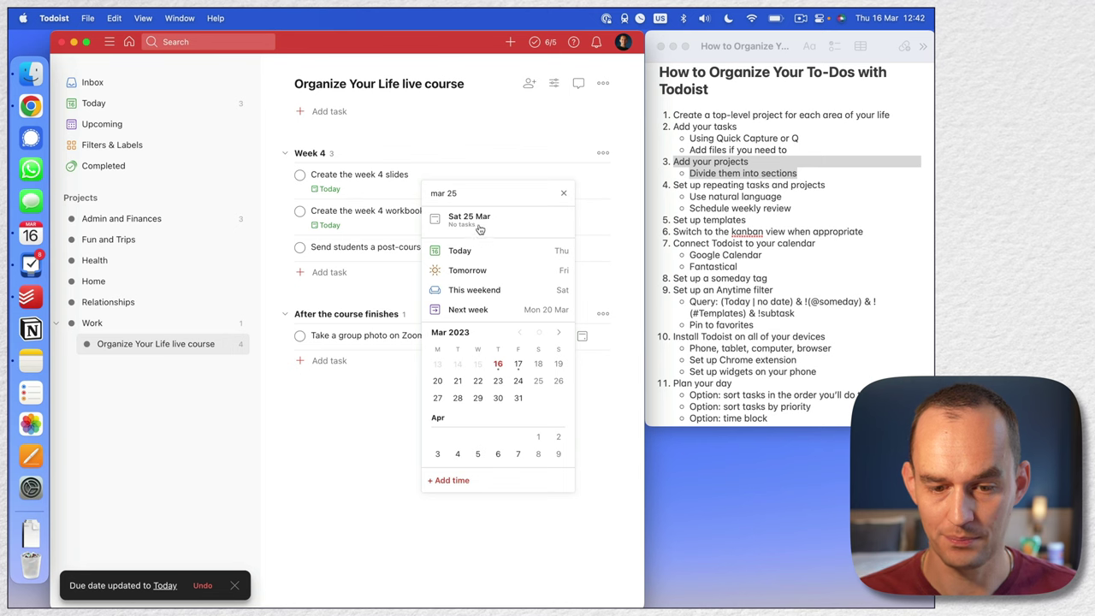
left_click(479, 222)
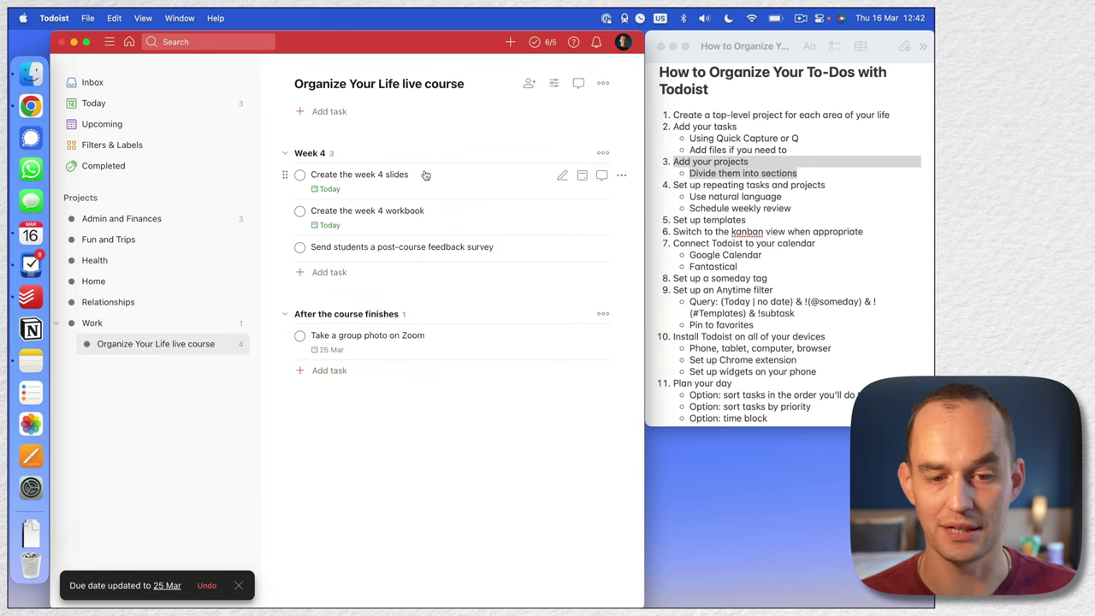
Step: Review the tasks due today, and switch to Notes to highlight the checklist item "Set up repeating tasks and projects"
left_click(200, 107)
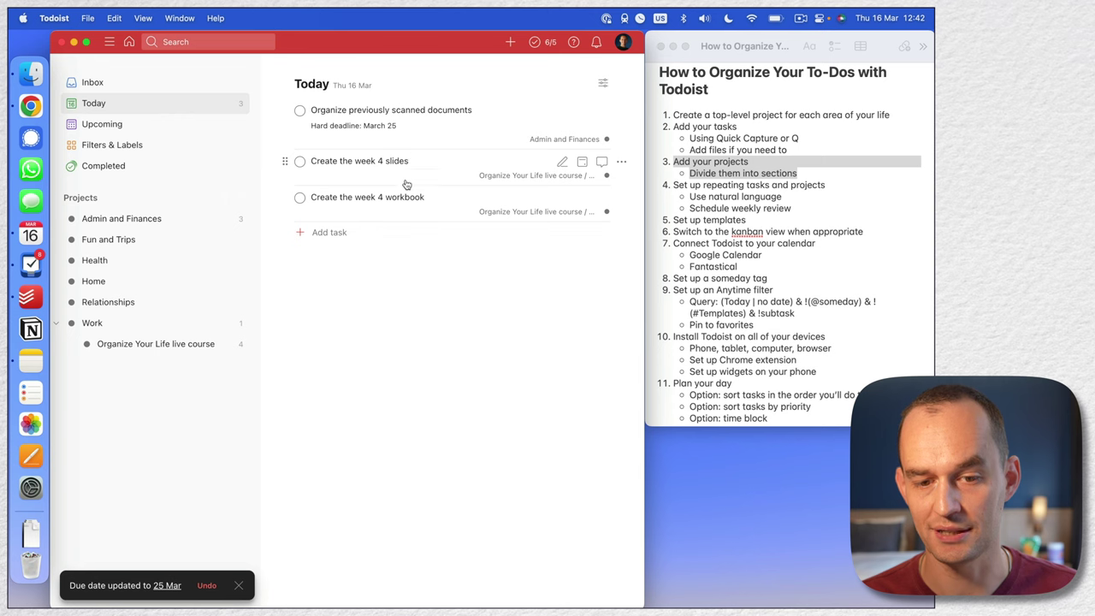
left_click(768, 194)
left_click_drag(674, 185, 829, 185)
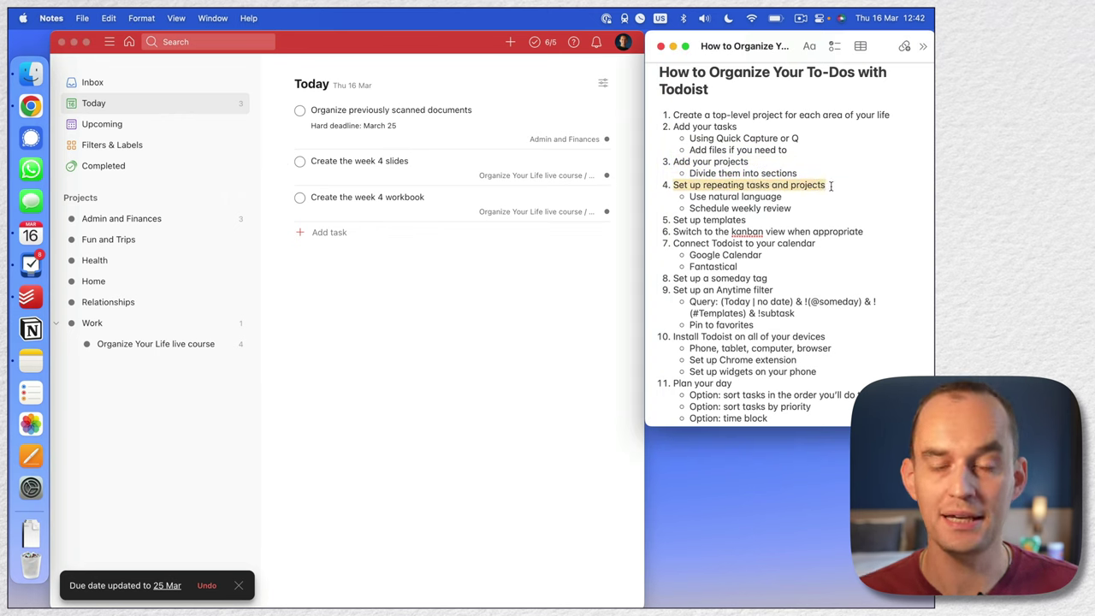
Step: Back in Todoist, add the task "Leave a tip for housekeeping" repeating every day to the Home project, and check it in Home and Today
left_click(455, 290)
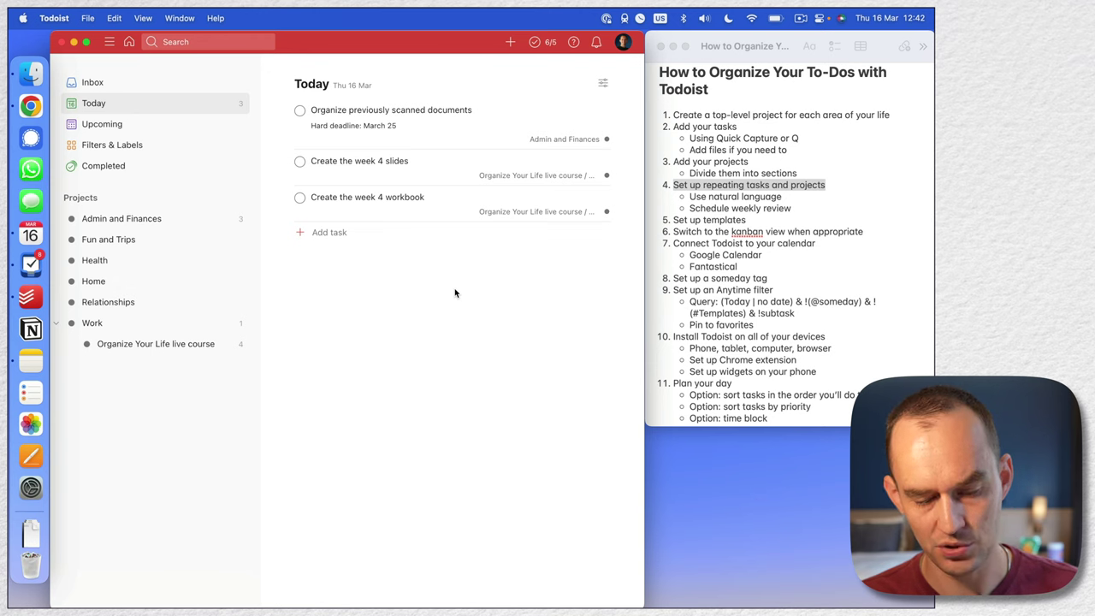
type("qLea")
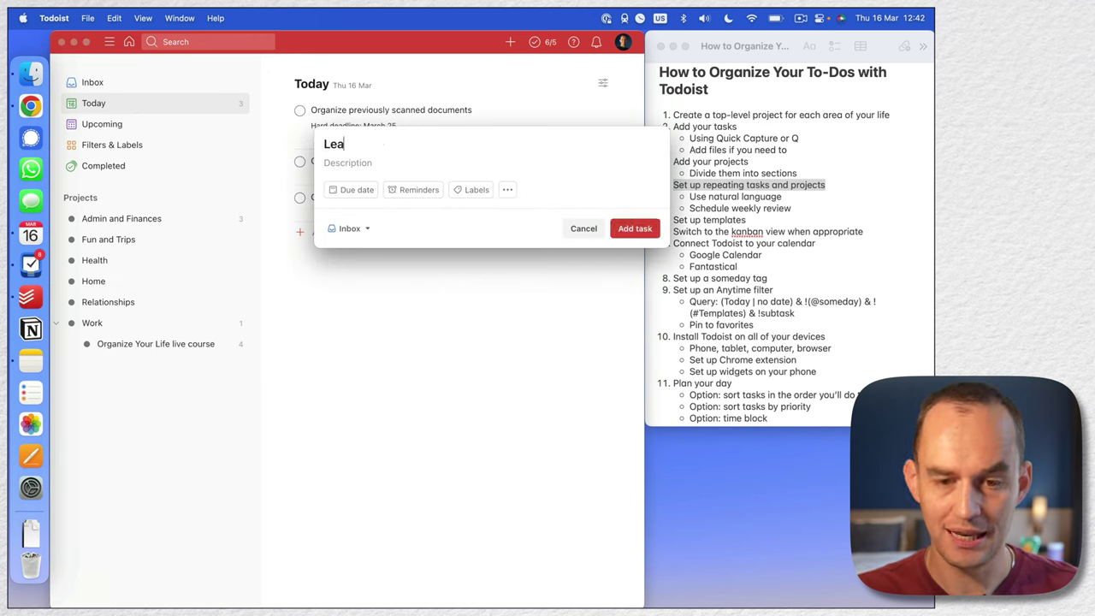
type("ve a tip for housekeeping every day")
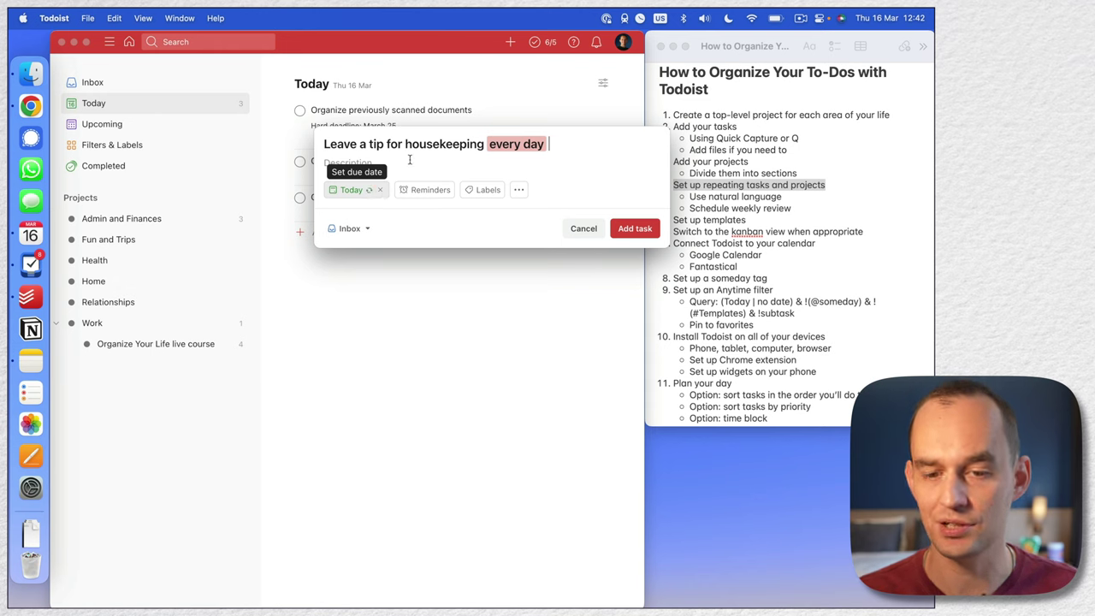
left_click(368, 228)
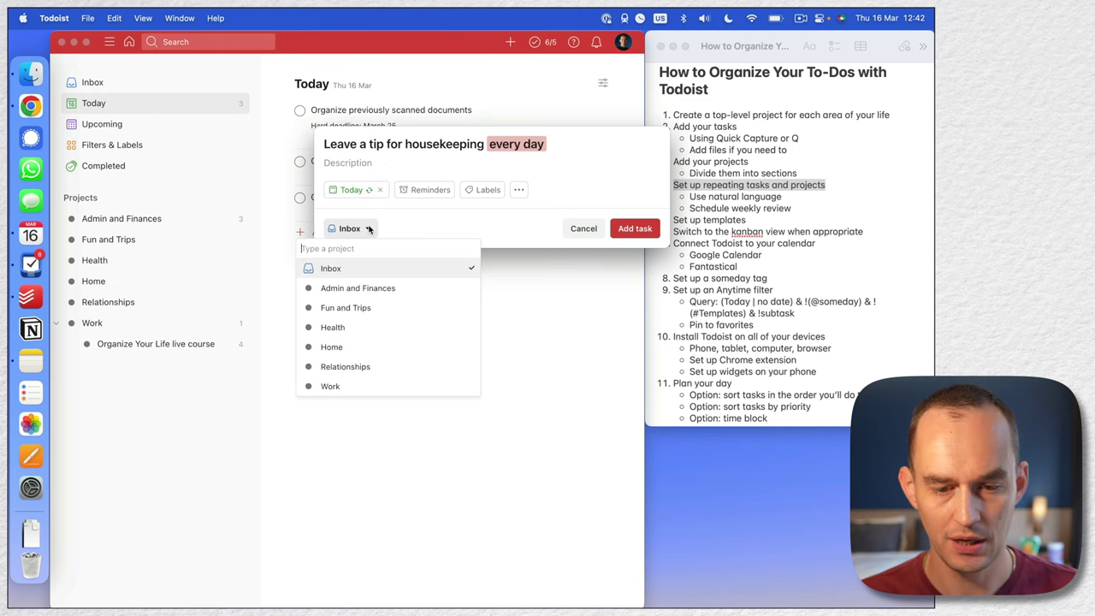
left_click(342, 346)
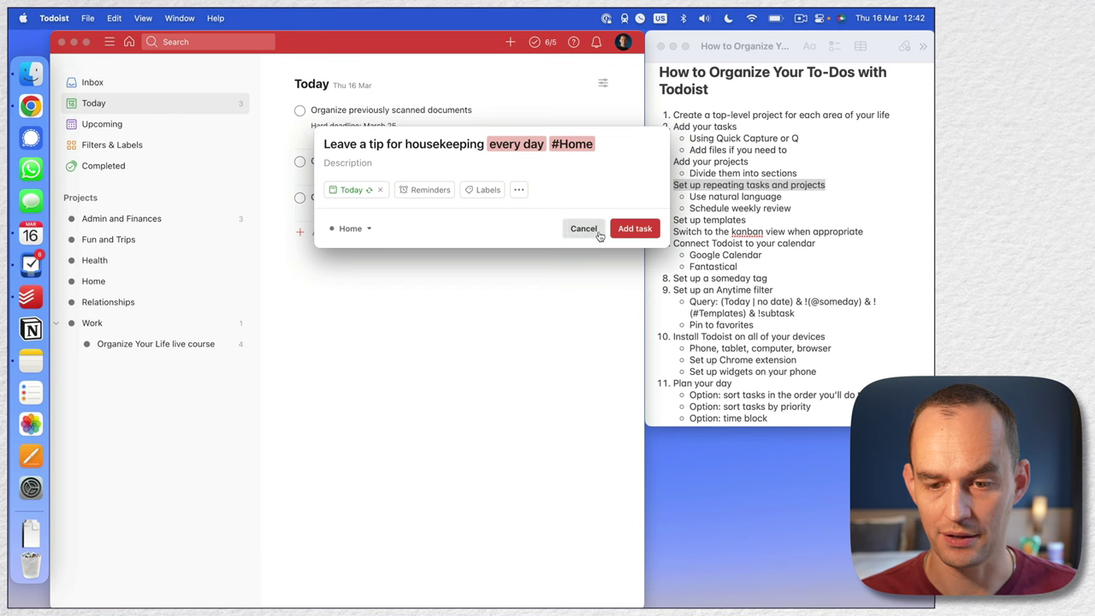
left_click(635, 229)
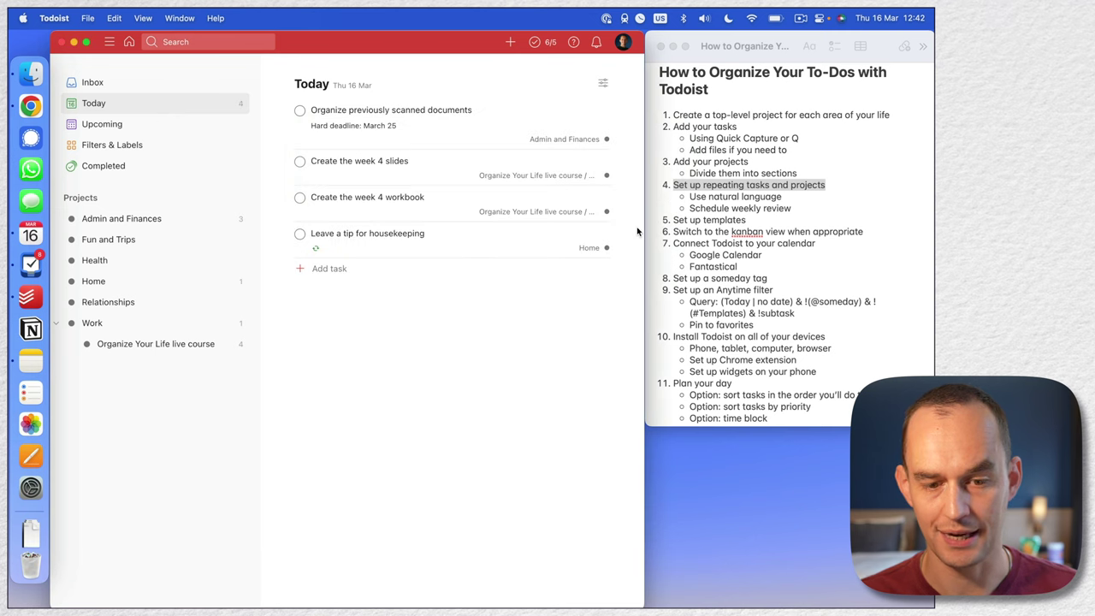
left_click(122, 282)
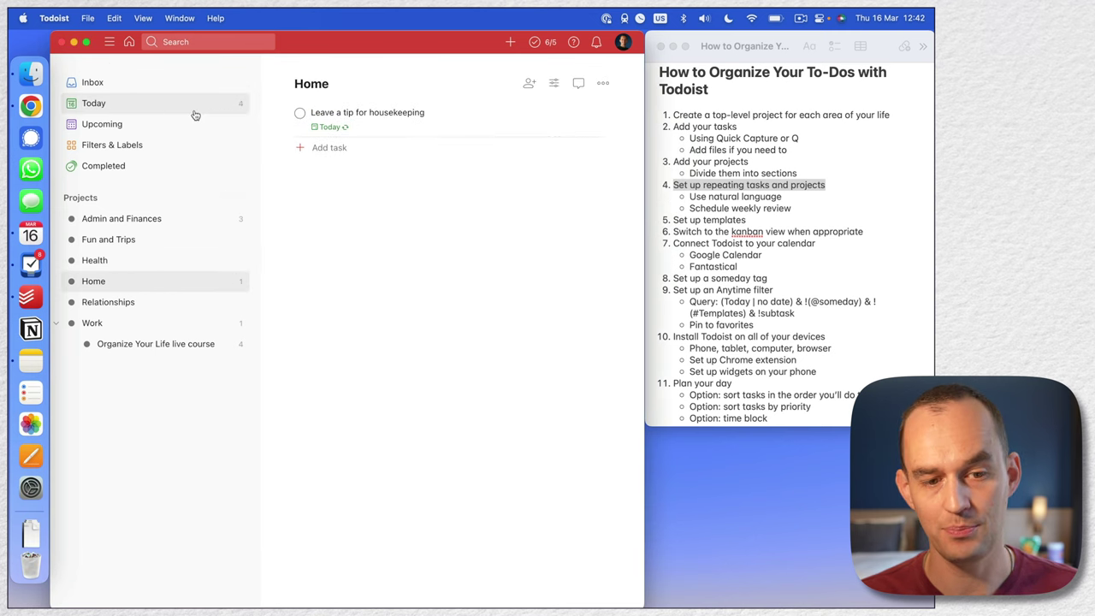
left_click(153, 111)
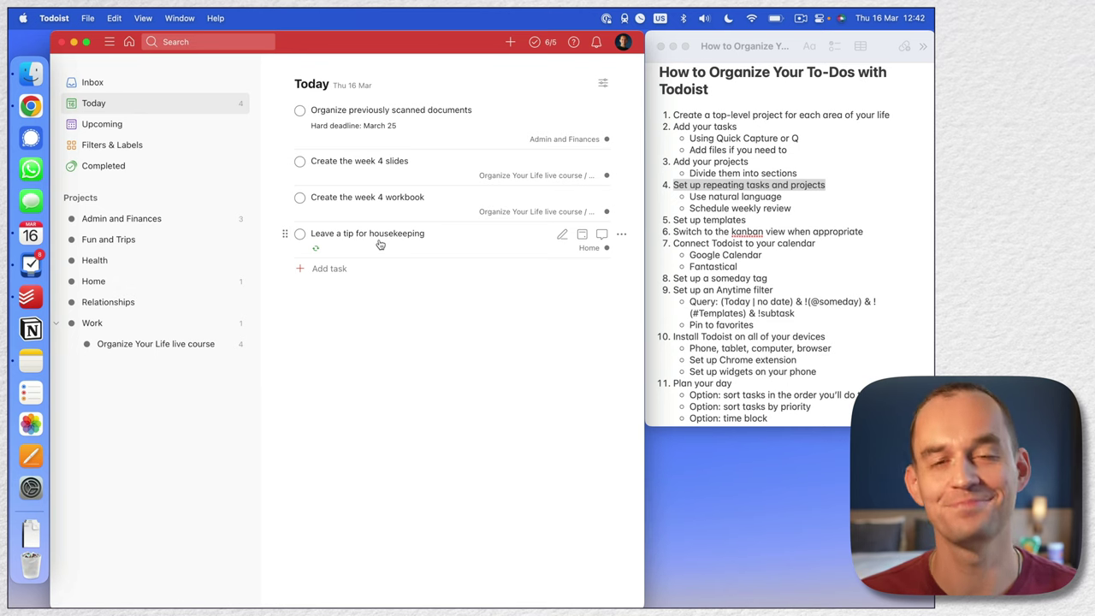
Step: Add the task "Do weekly review" to Admin and Finances without treating "weekly" as a due date, and close the empty follow-up entry
left_click(171, 219)
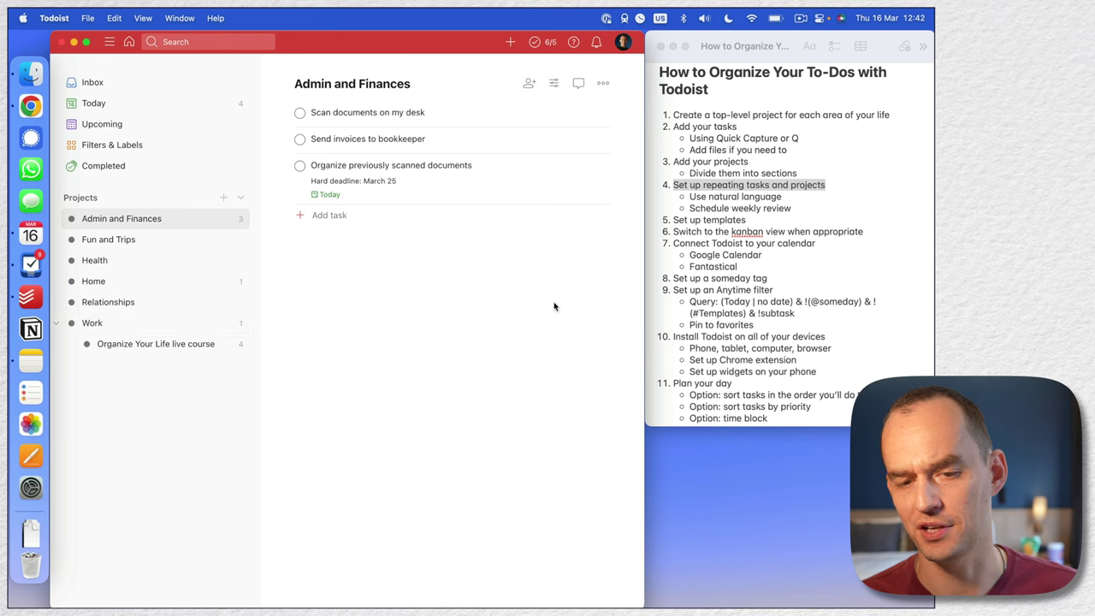
left_click(335, 217)
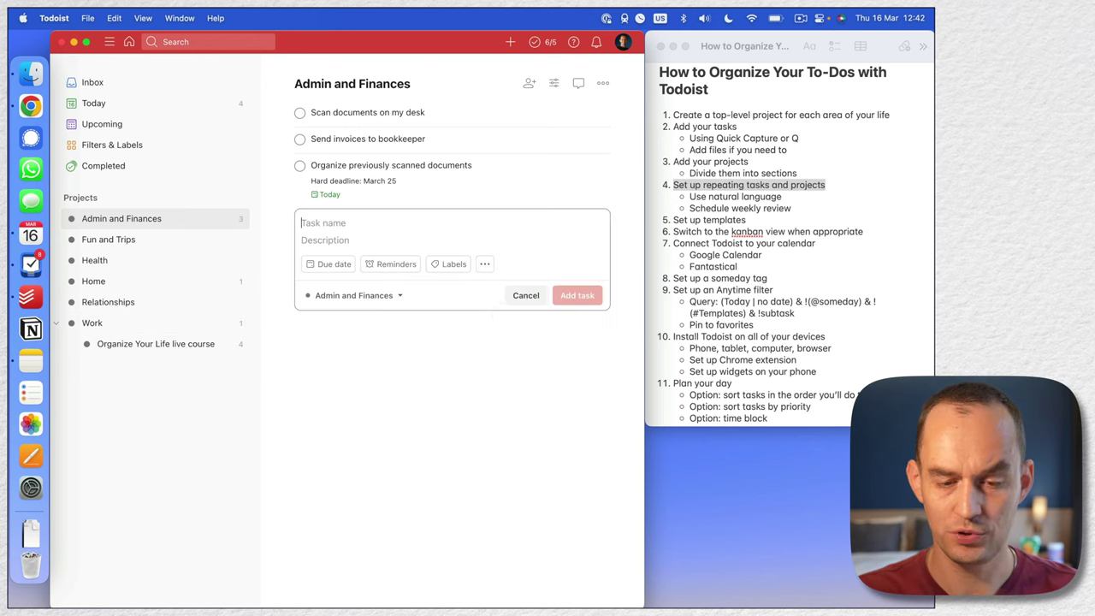
type("Do weekly review")
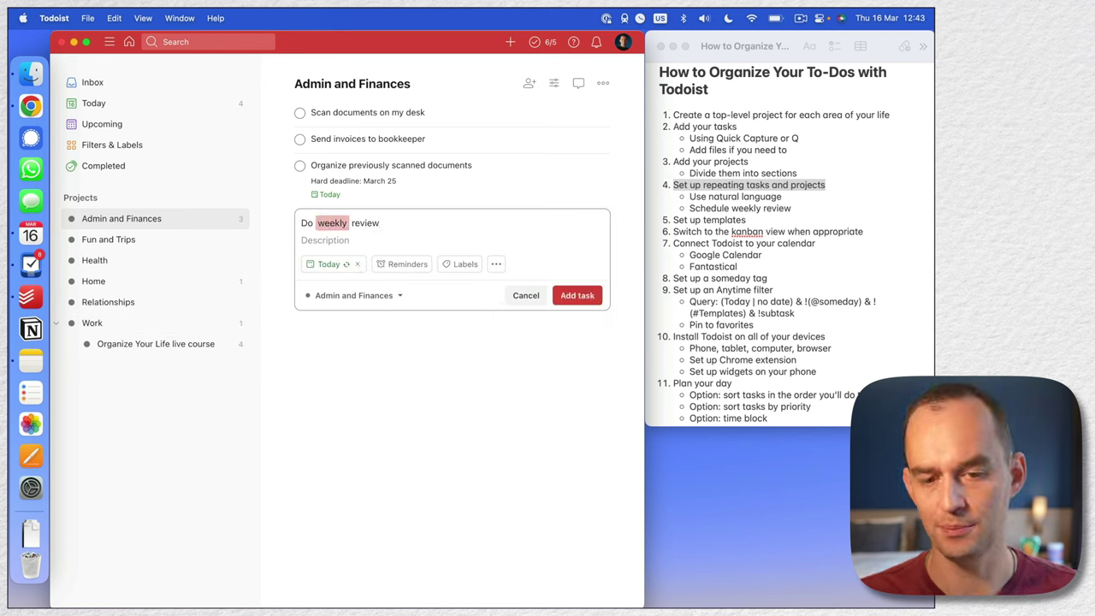
left_click(333, 224)
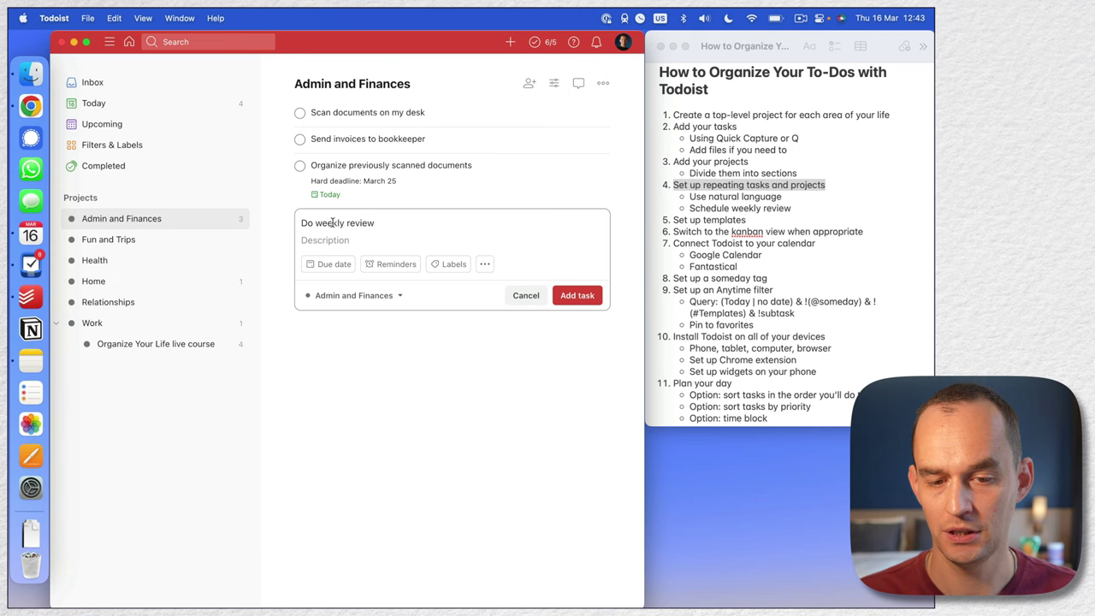
double_click(332, 223)
left_click(349, 223)
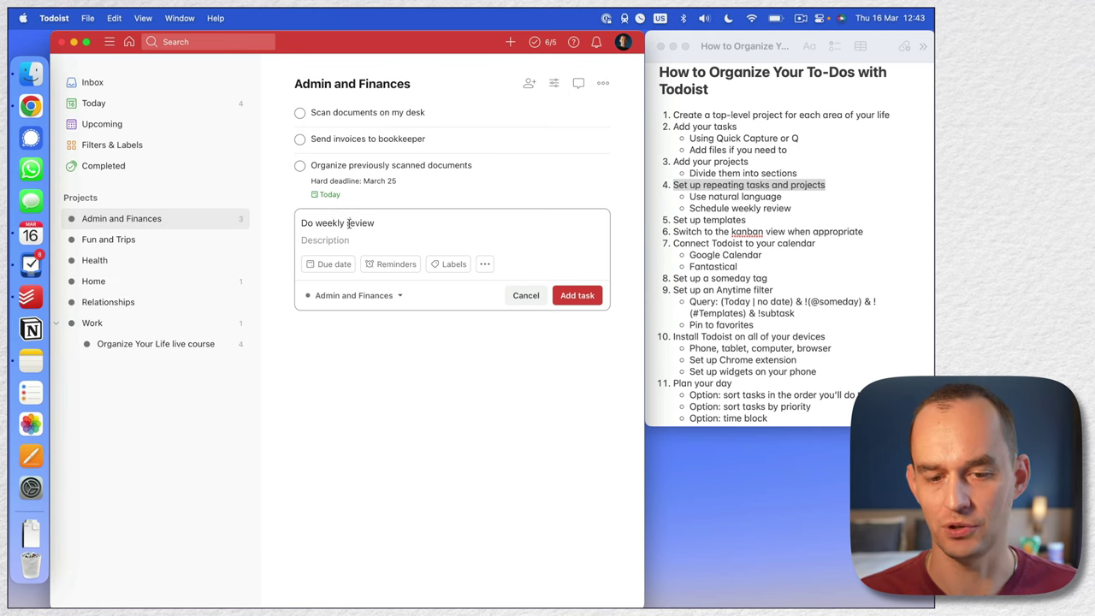
left_click(577, 295)
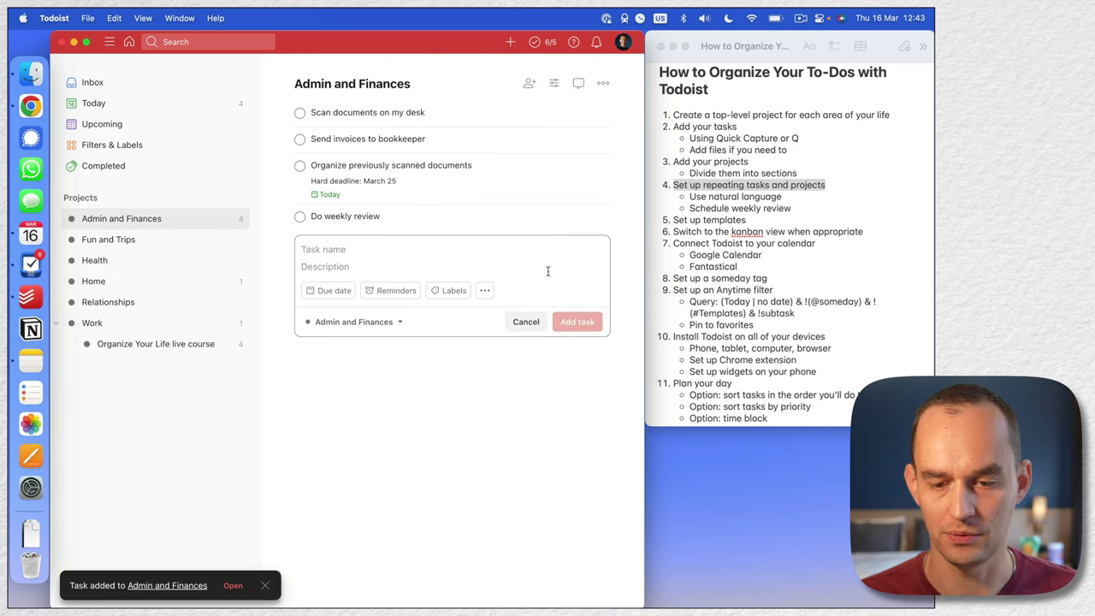
left_click(521, 325)
Step: Add the sub-tasks "Process email inbox" and "Process Todoist inbox" to the "Do weekly review" task
left_click(411, 217)
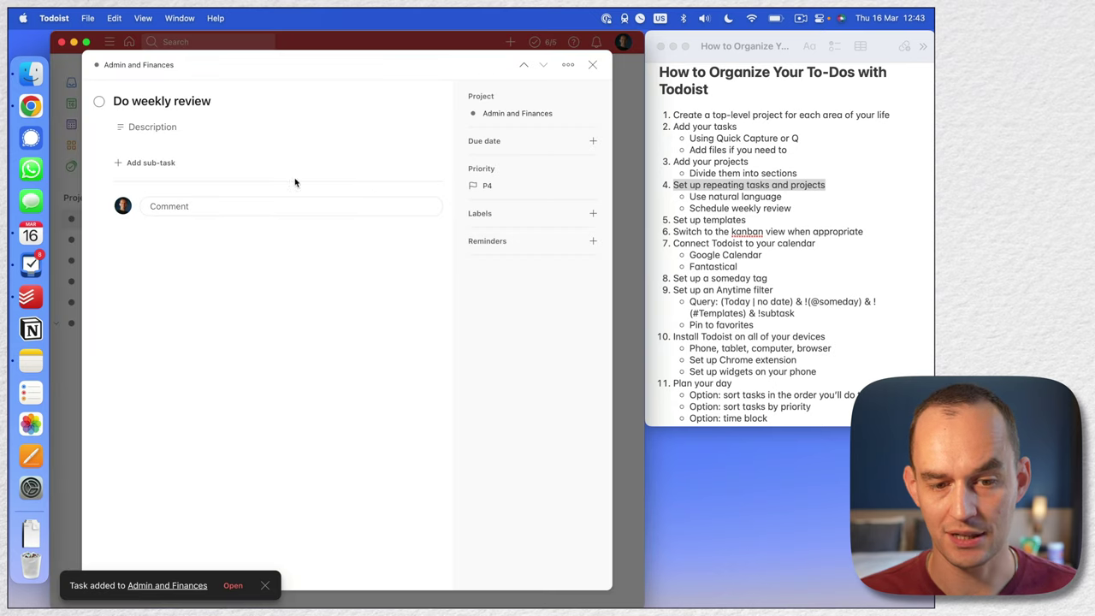
left_click(150, 162)
type("Pro")
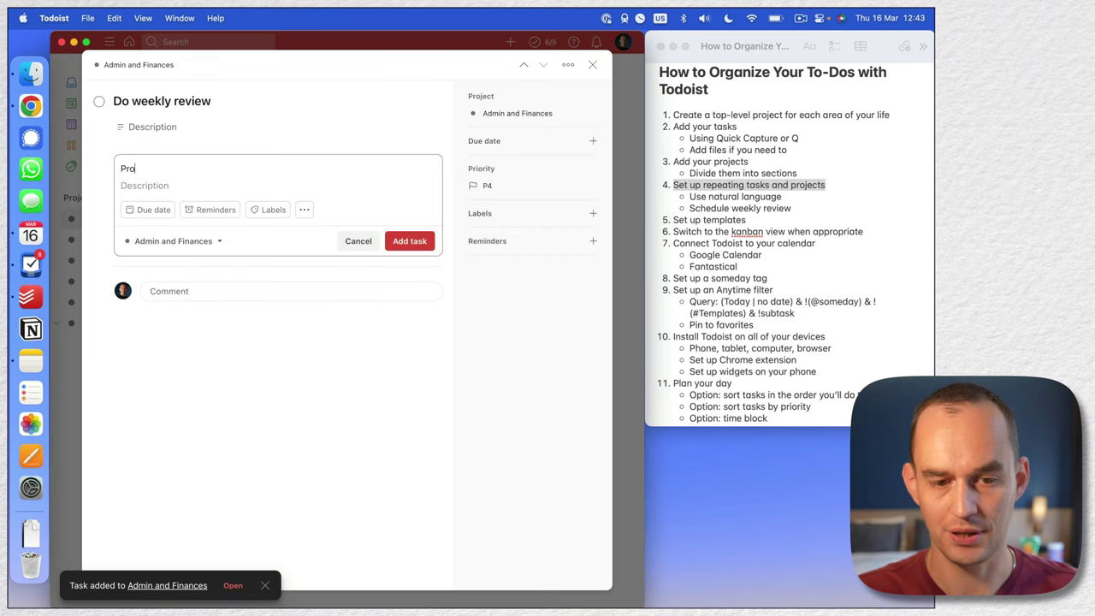
type("cees email inbox")
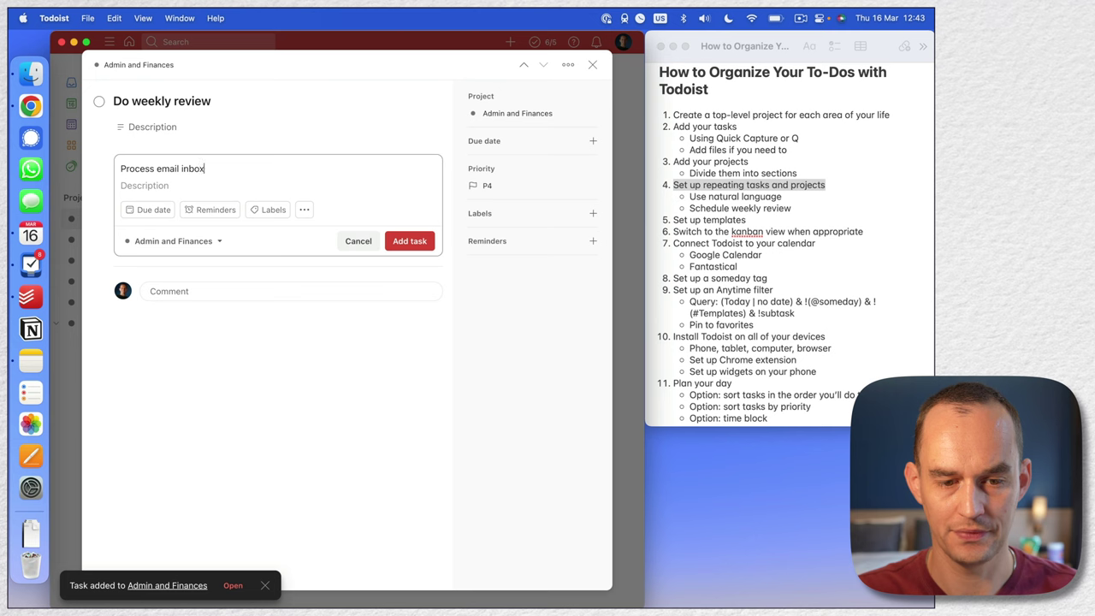
key("Return")
type("Process Todoist inbox")
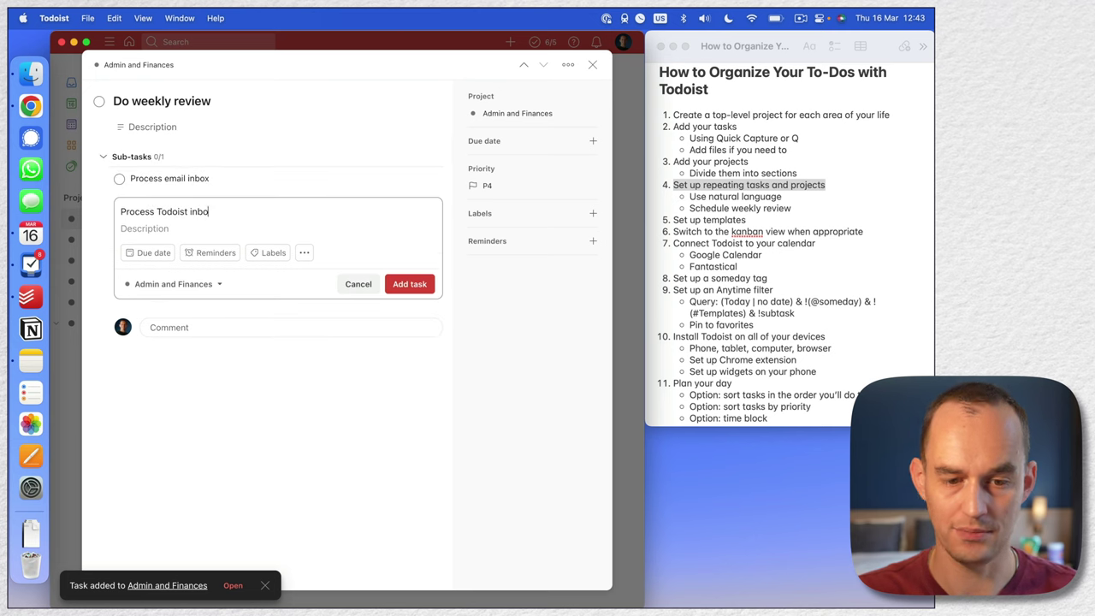
key("Return")
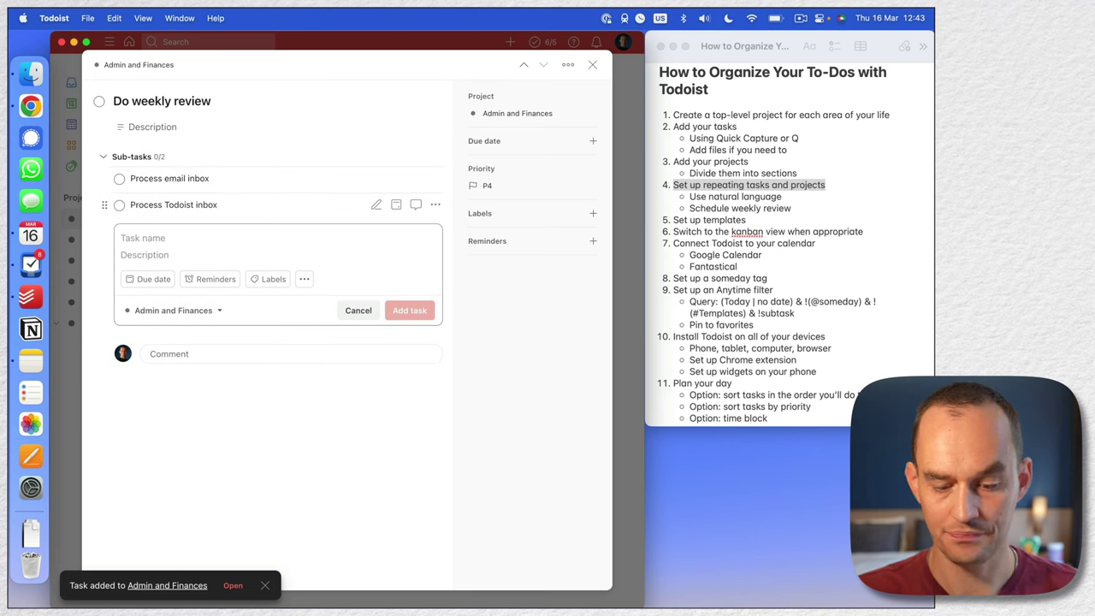
Step: Add the sub-tasks "Make sure all Todoist tasks and projects are up to date" and "See which hard deadlines and events are coming up"
type("Make sure all Todoist")
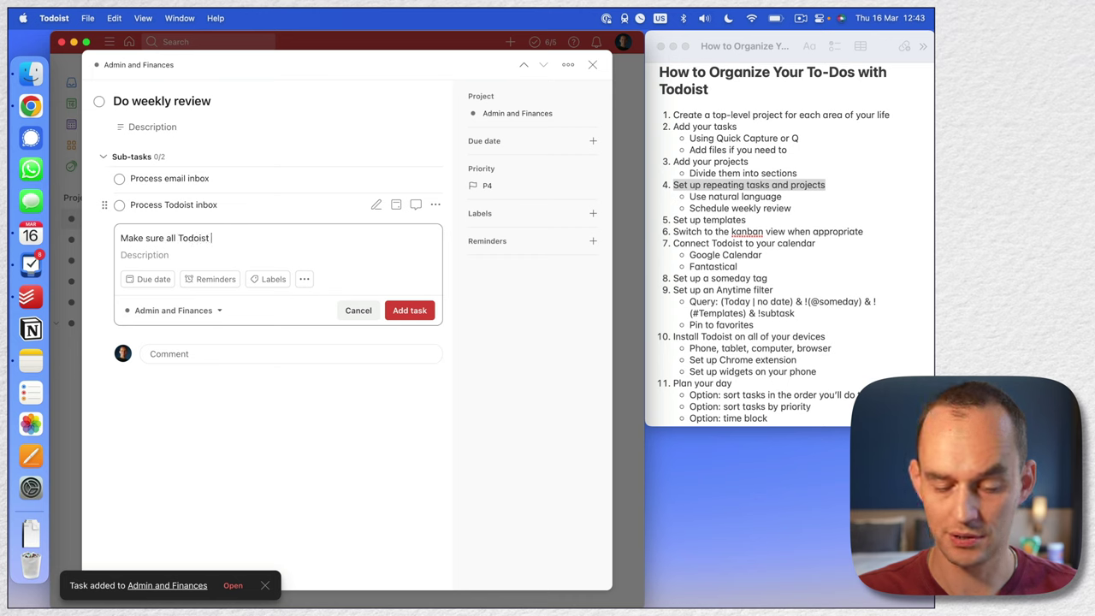
type(" tasks and projects are up to date")
key("Return")
type("Se")
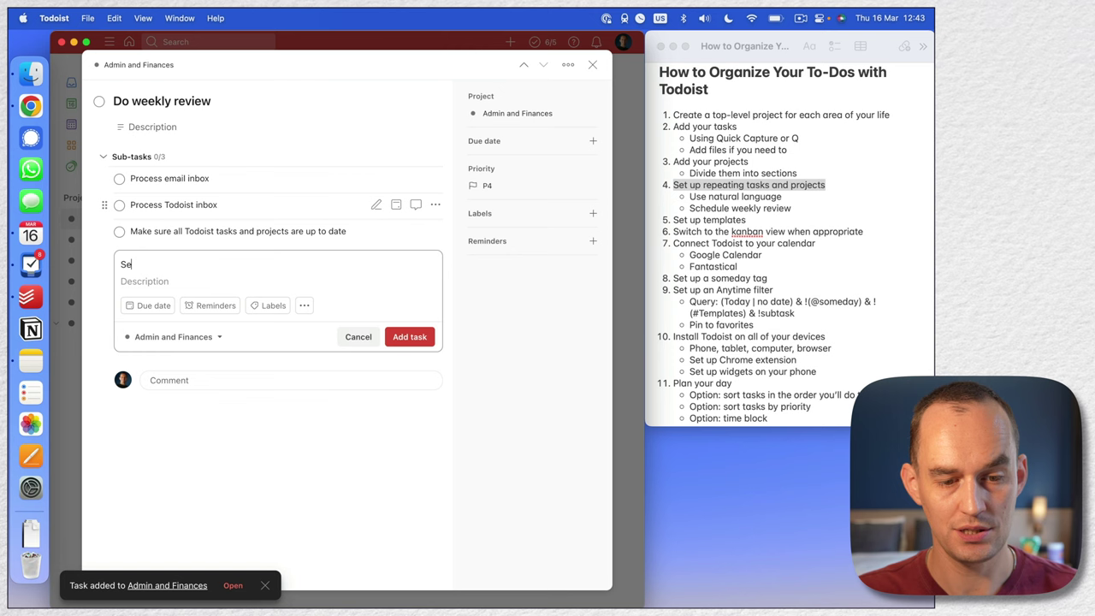
type("e which hard de")
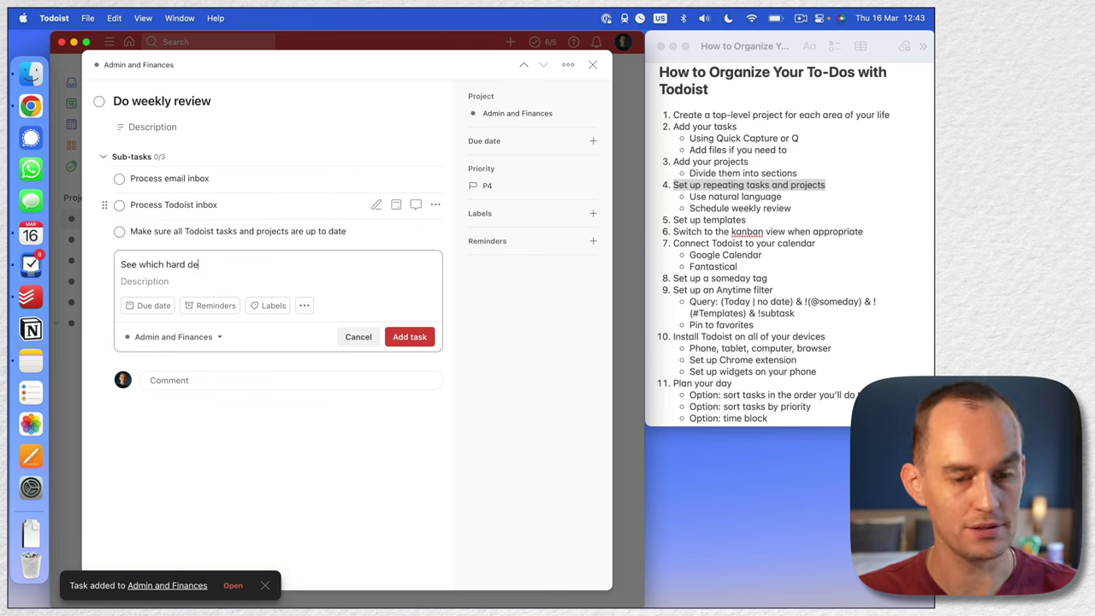
type("adlines are coming")
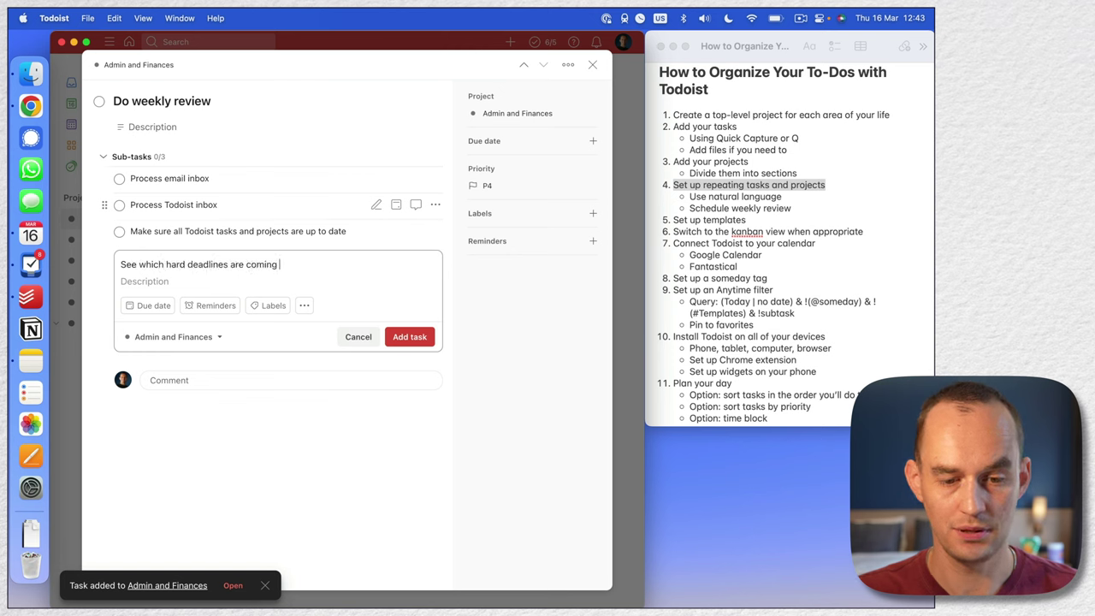
type("and events a")
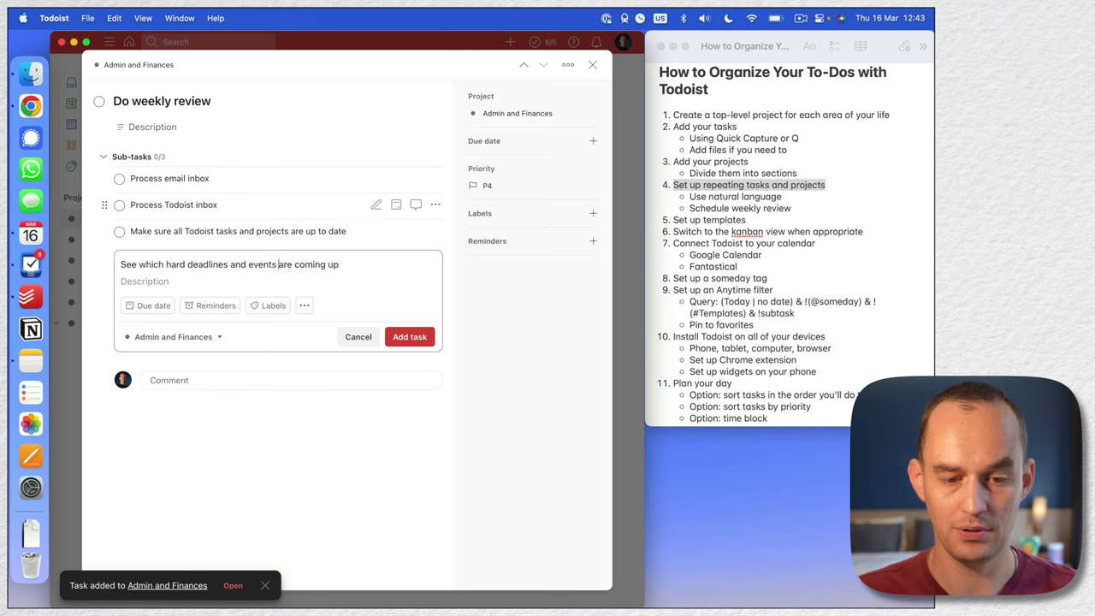
key("Return")
Step: Add the sub-task "Schedule tasks ahead of time, if necessary" to the weekly review and close the empty follow-up entry
type("Schedule tasks ahead of time")
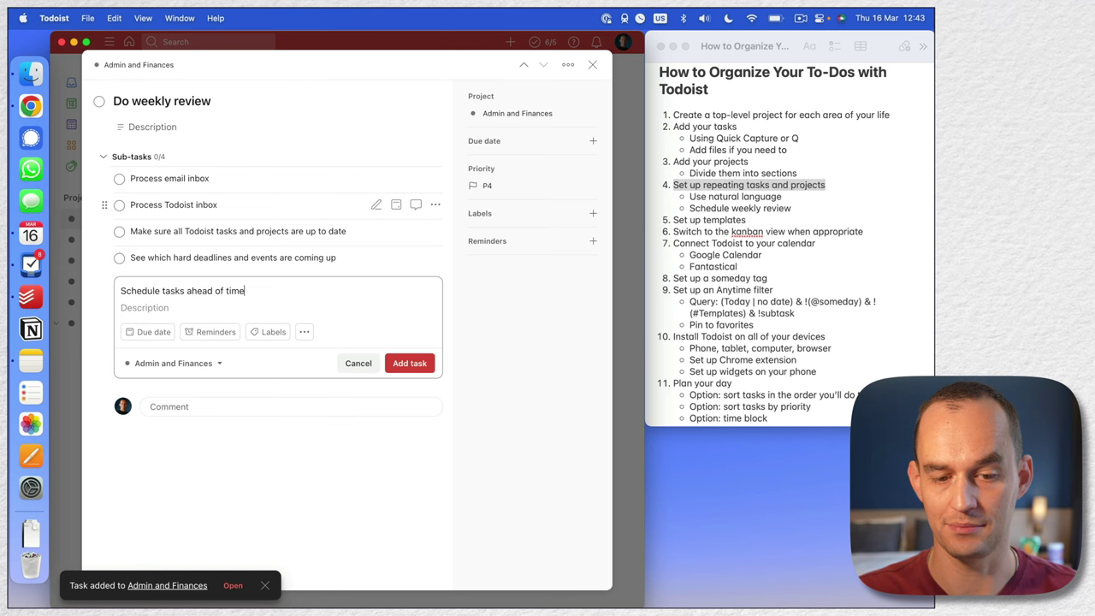
type(", if necessary")
left_click(395, 358)
left_click(357, 362)
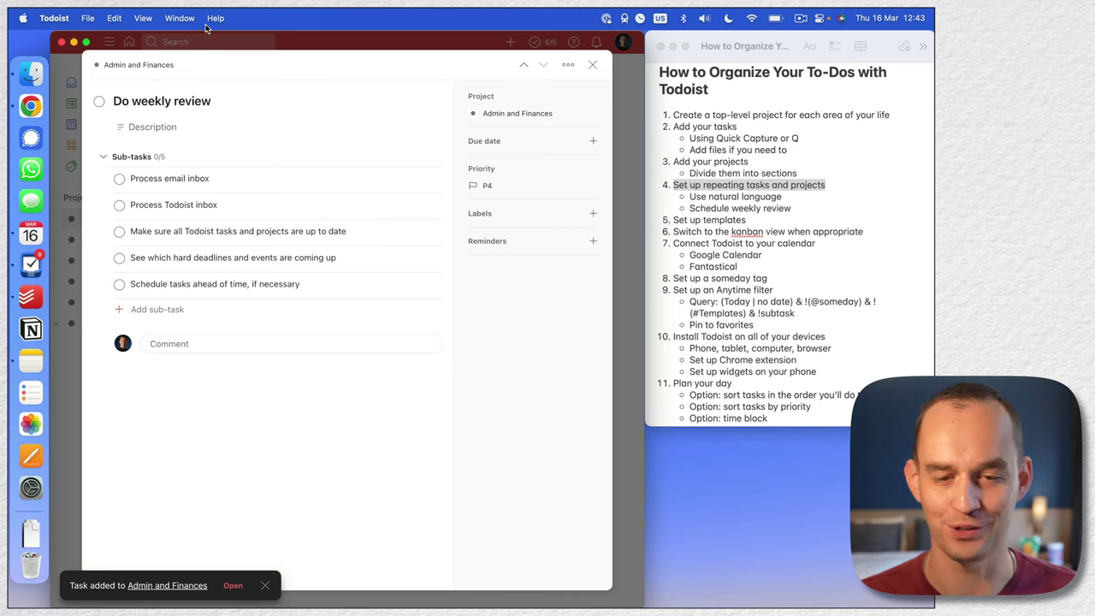
Step: Make the "Do weekly review" task repeat every Sunday, save it, and close its details
left_click(225, 102)
type("every Sunday")
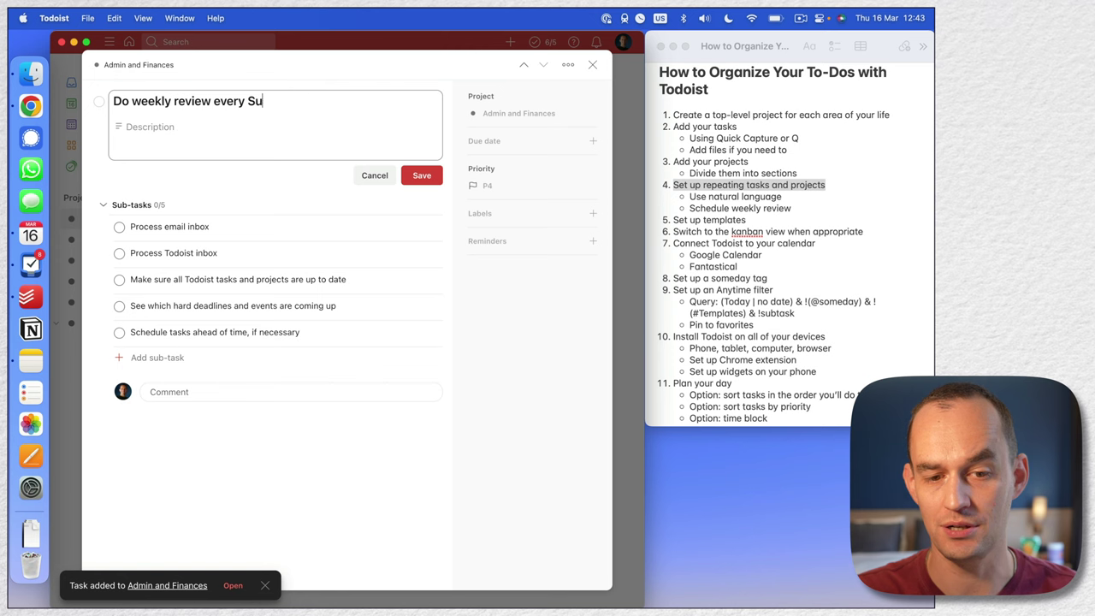
key("BackSpace")
type("y")
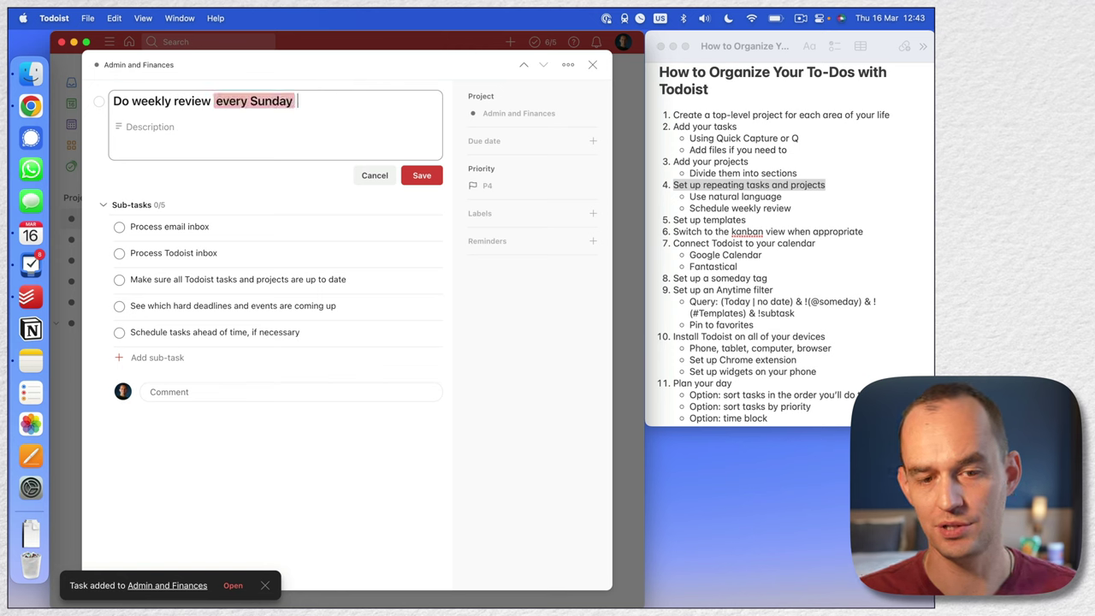
left_click(420, 176)
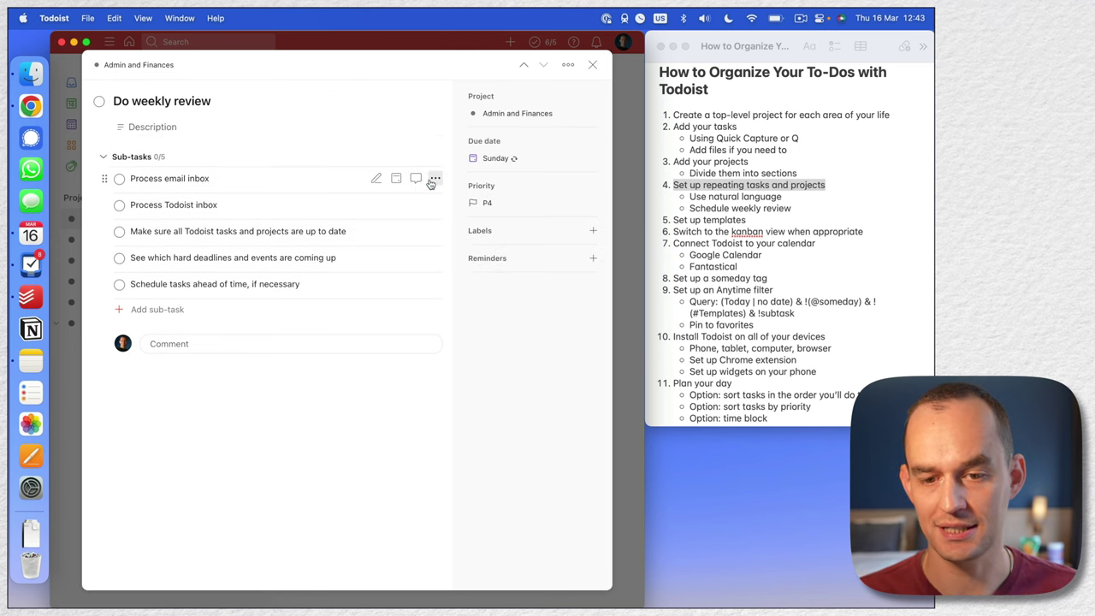
mouse_move(517, 163)
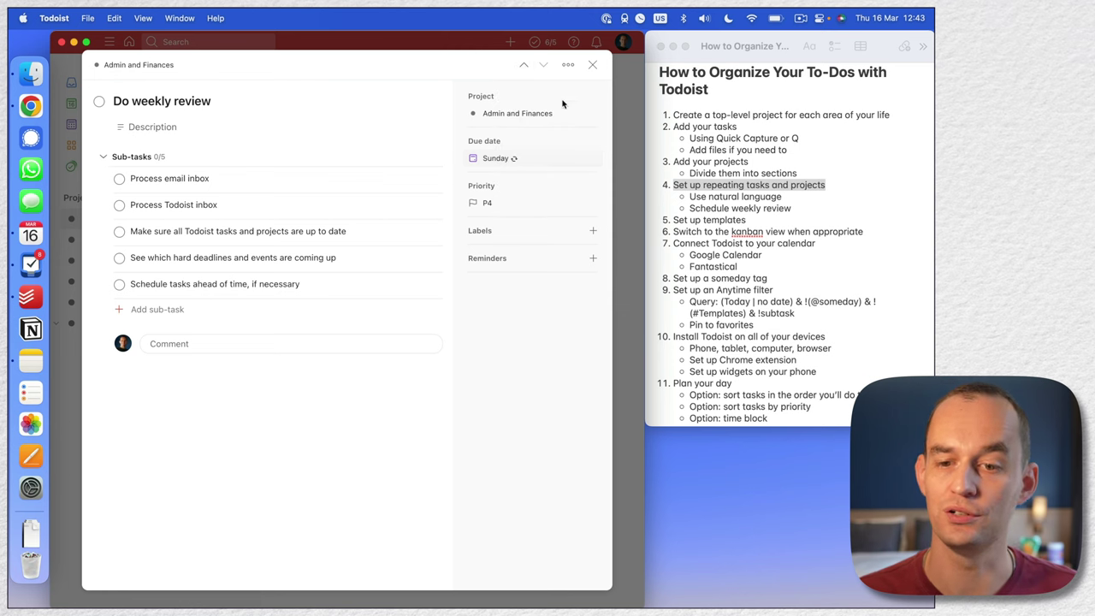
left_click(592, 65)
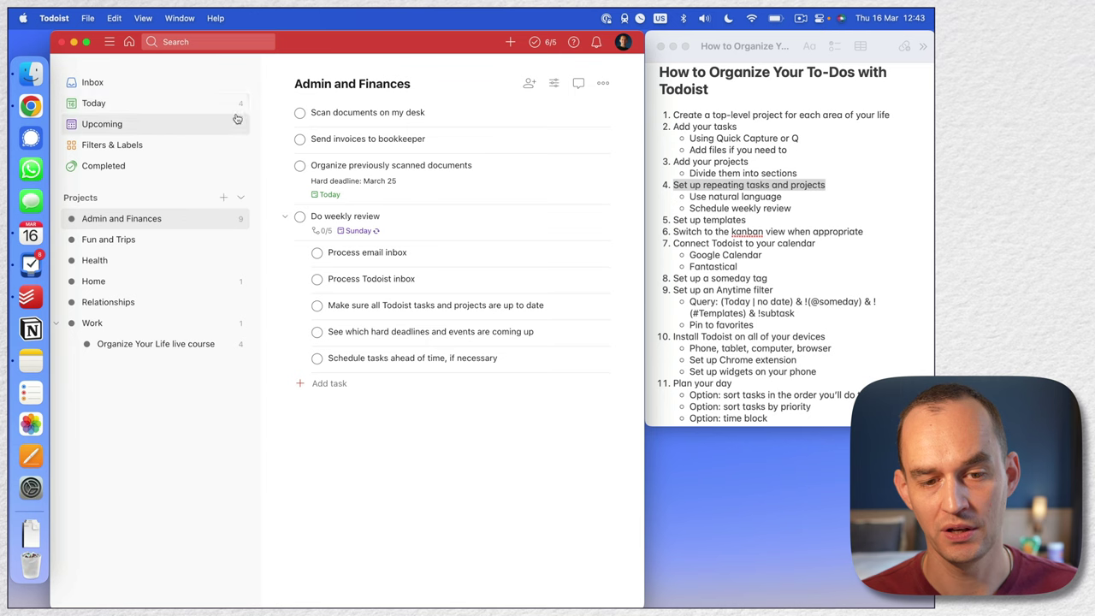
Step: Check the upcoming schedule from today through Sunday and view the details of the "Do weekly review" task
left_click(178, 124)
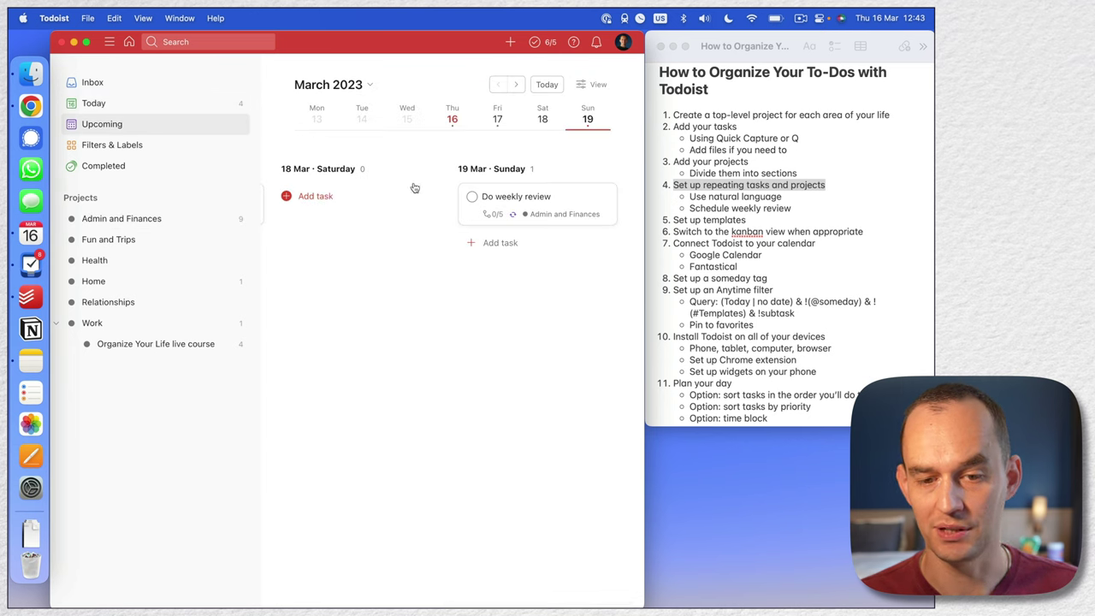
left_click(547, 84)
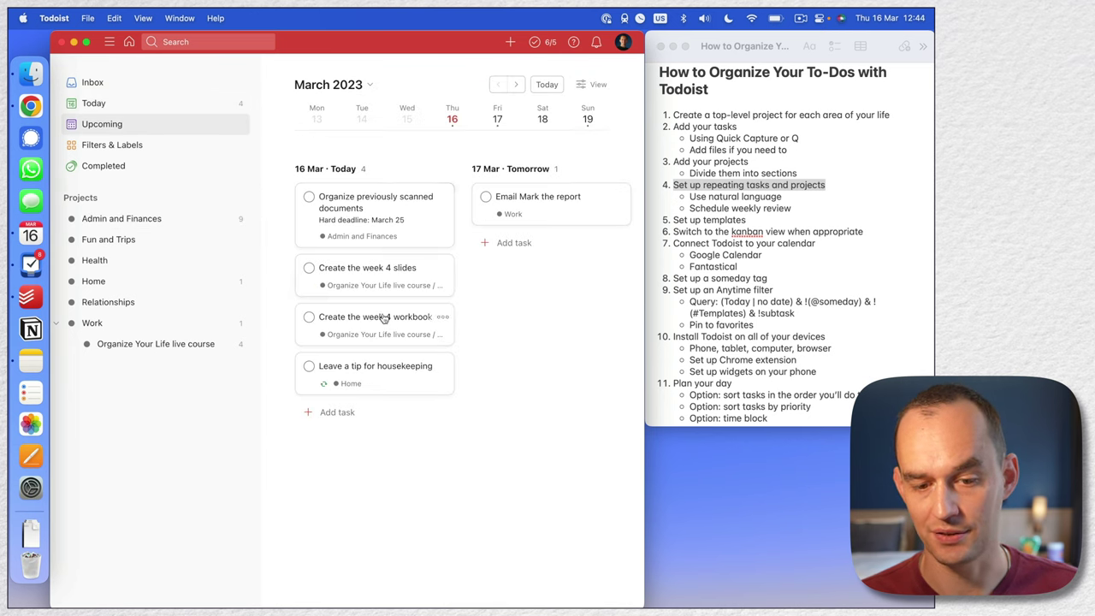
scroll(540, 202, "right", 3)
scroll(541, 202, "right", 10)
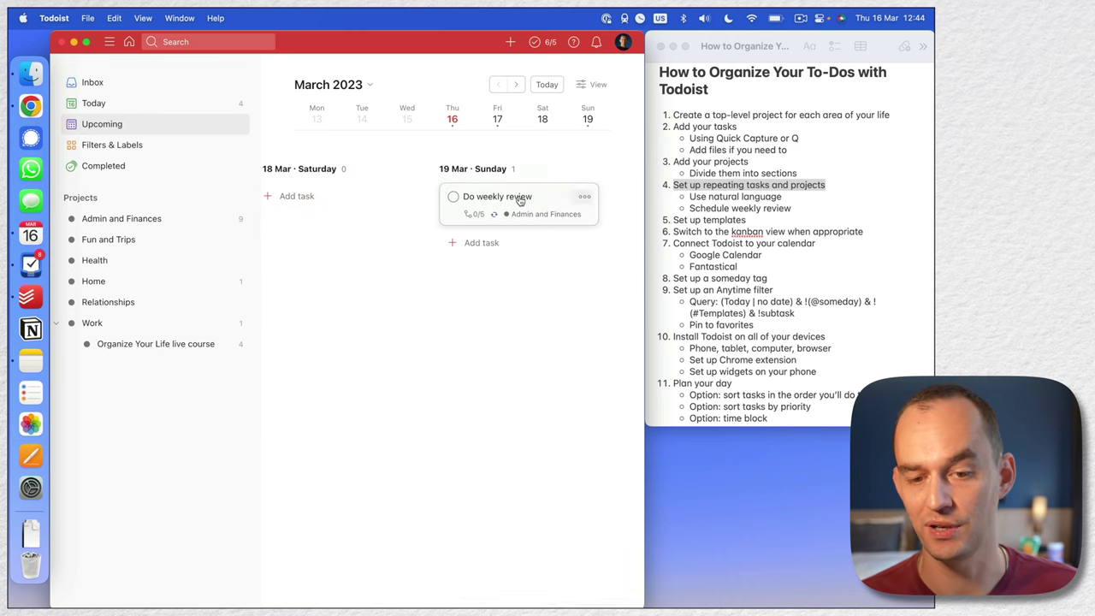
left_click(522, 200)
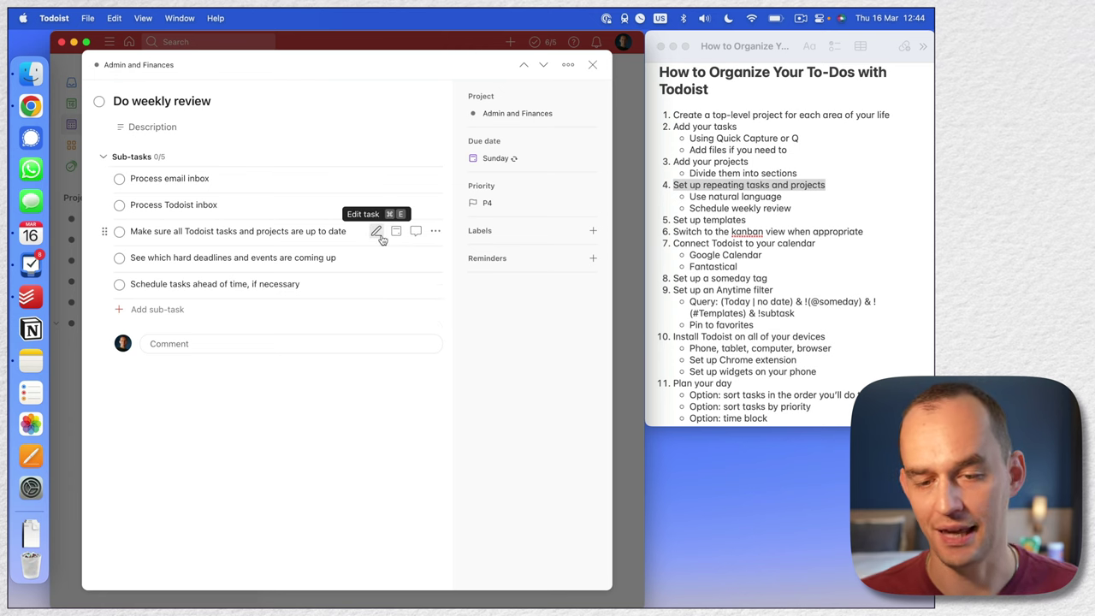
left_click(592, 64)
Step: Switch to Notes and highlight the checklist item "Set up templates"
left_click(718, 285)
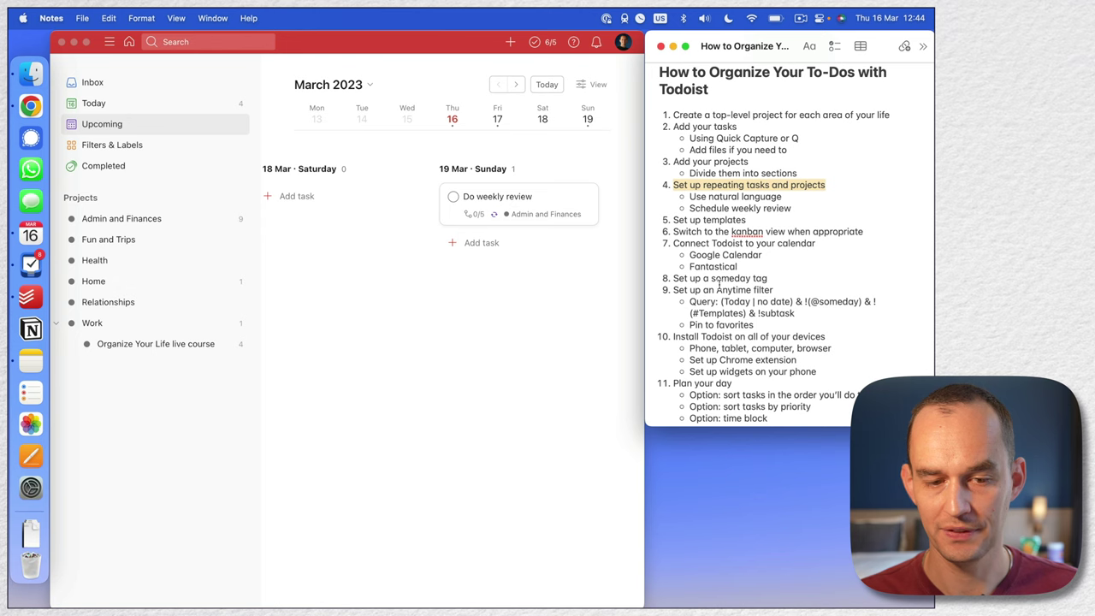
left_click(494, 301)
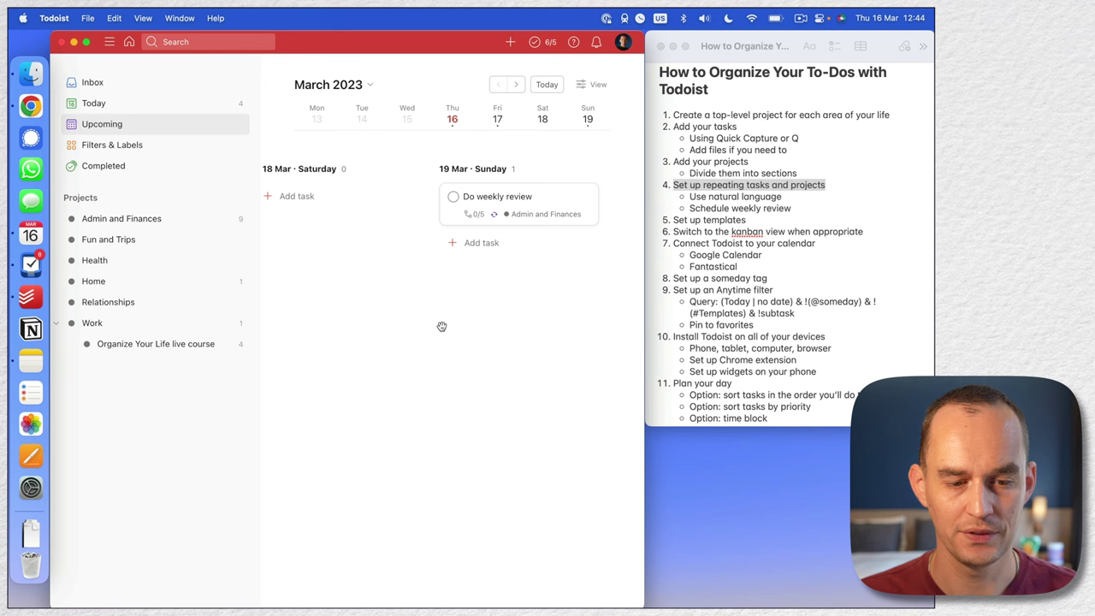
left_click(721, 214)
triple_click(753, 221)
Step: Back in Todoist, create a new top-level project named "Templates" in list view
left_click(359, 307)
left_click(224, 201)
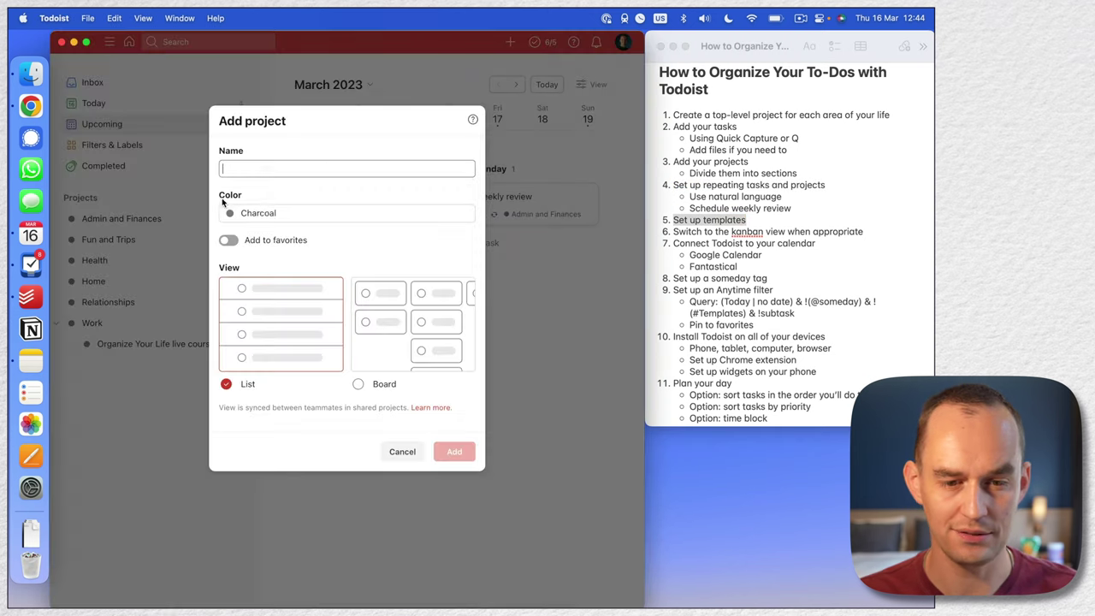
type("Templates")
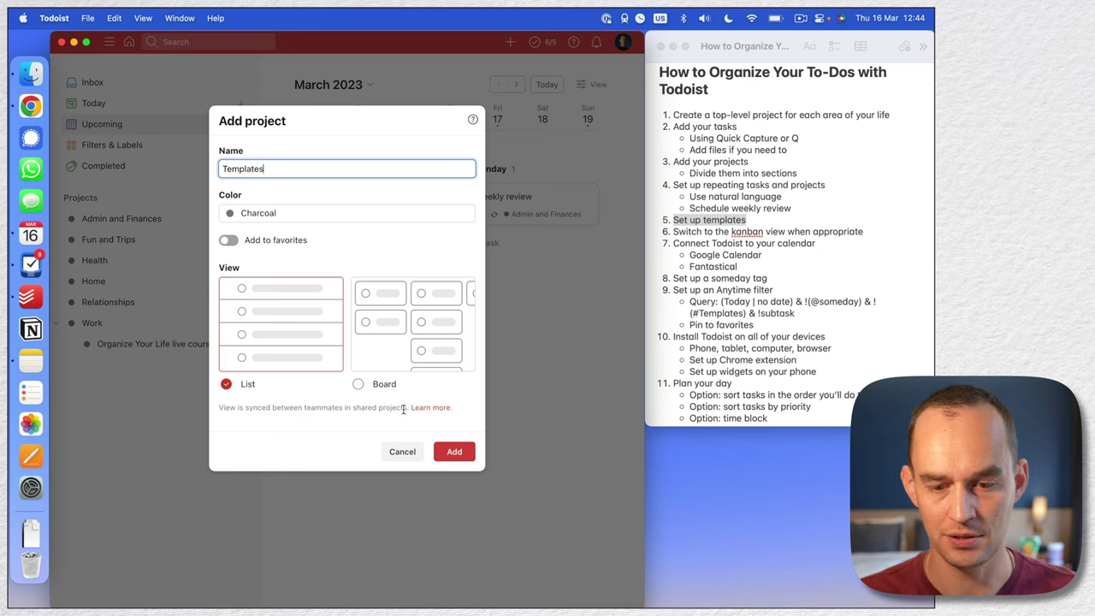
left_click(453, 451)
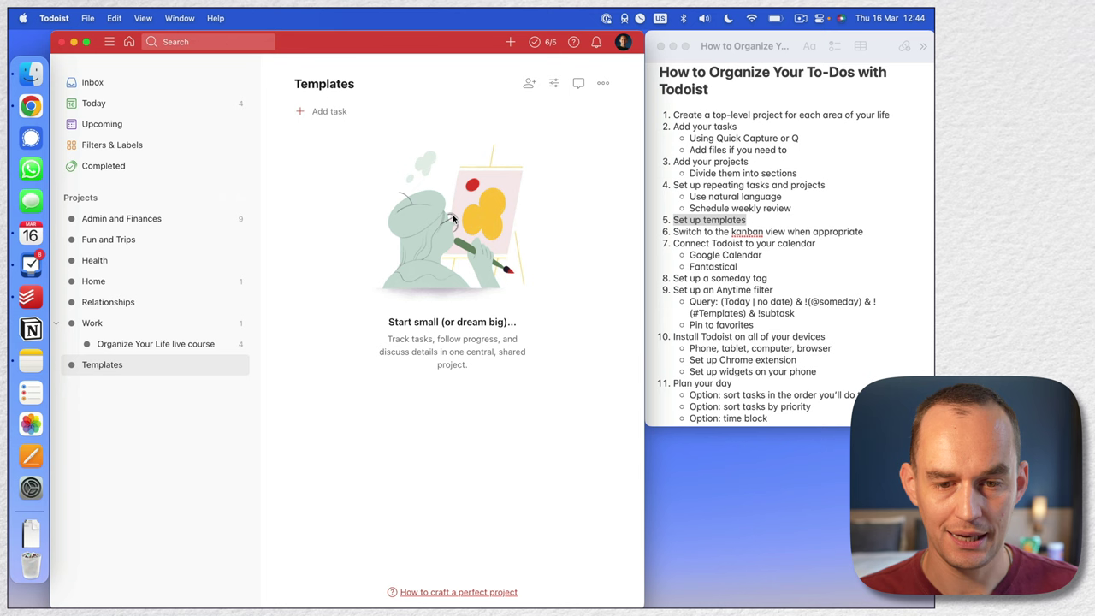
Step: Add the task "Create a YouTube video" to the Templates project
left_click(323, 111)
type("Cre")
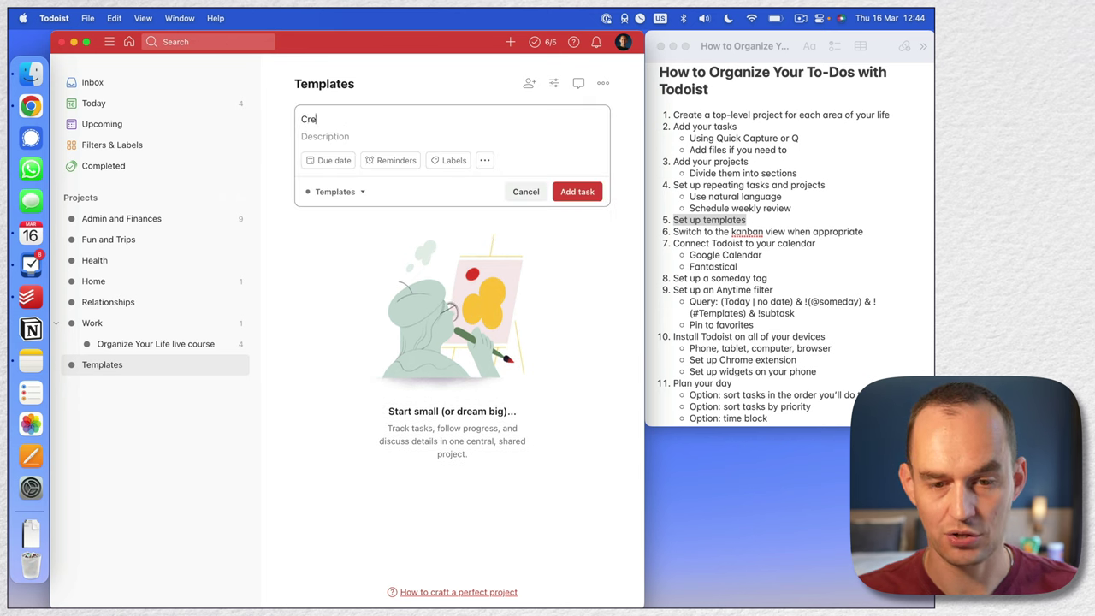
type("ate a YouTube video")
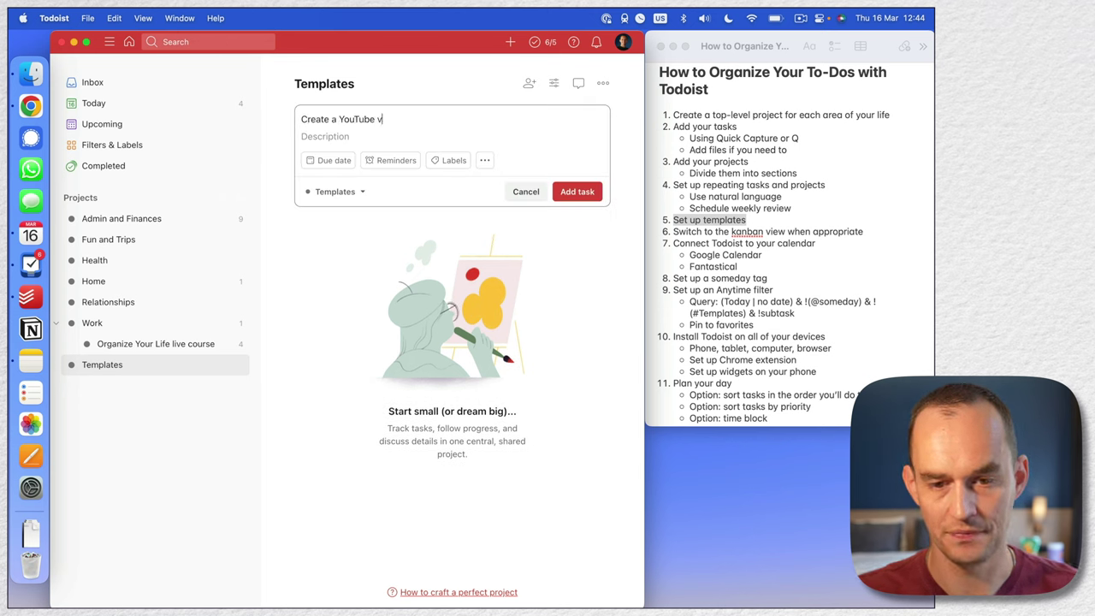
left_click(593, 190)
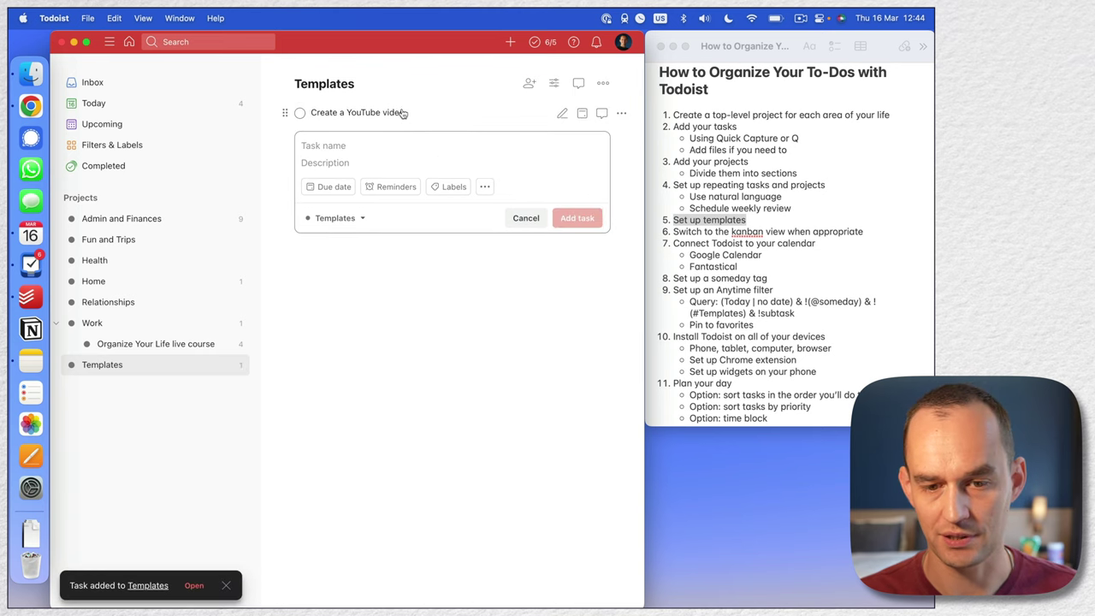
Step: Add the sub-tasks "Prepare outline" and "Prepare recording setup" to the "Create a YouTube video" task
left_click(330, 118)
left_click(150, 162)
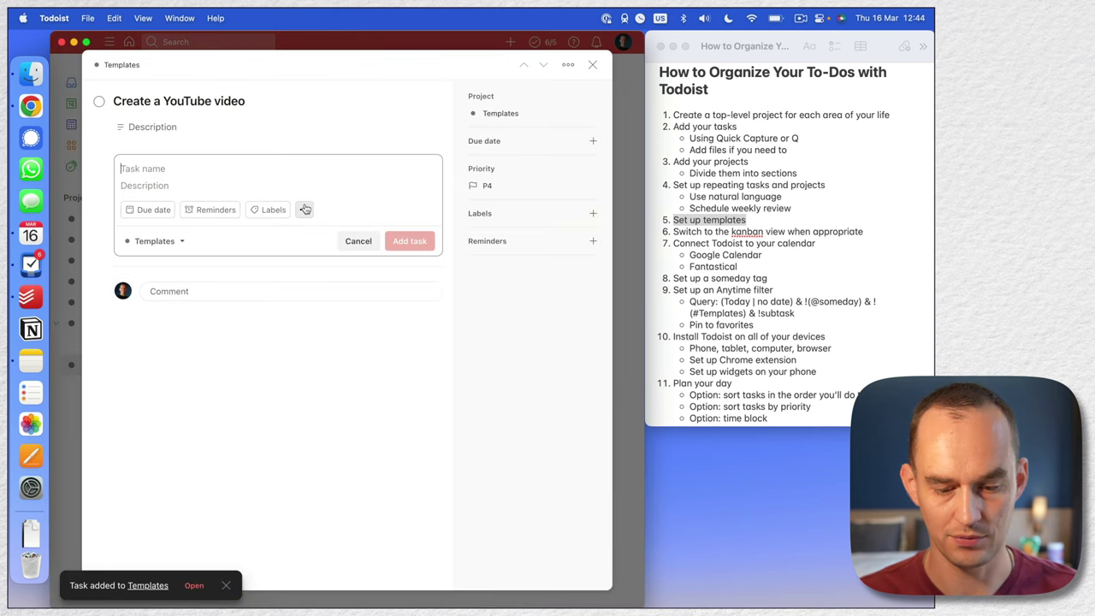
type("Prepare outline")
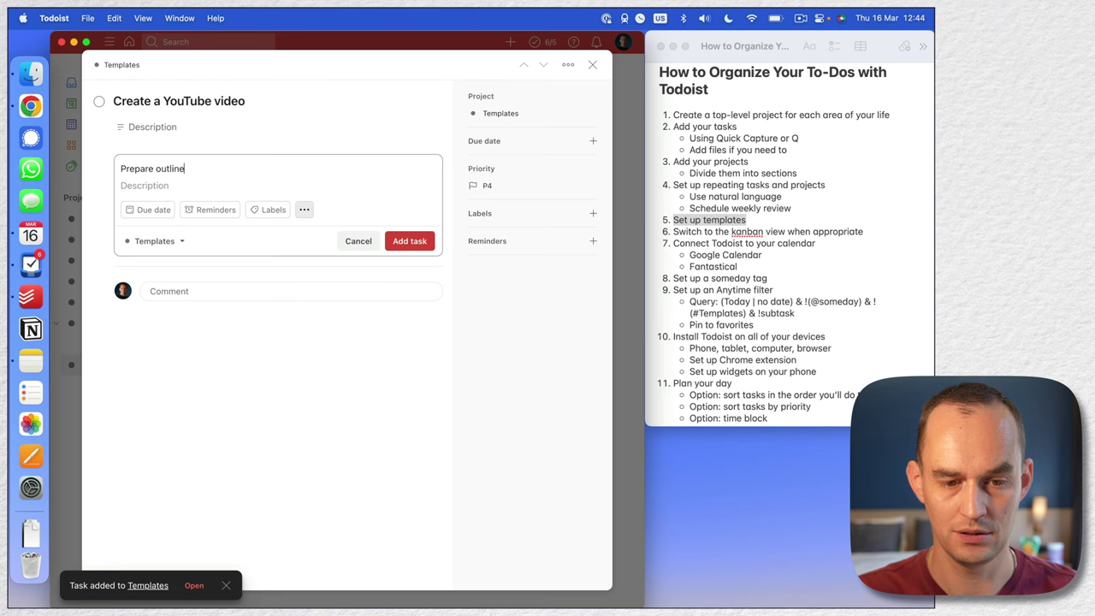
key("Return")
type("Prepare recording setup")
key("Return")
Step: Add the sub-tasks "Record the video", "Edit the video" and "Upload the video to YouTube", and close the empty follow-up entry
type("R")
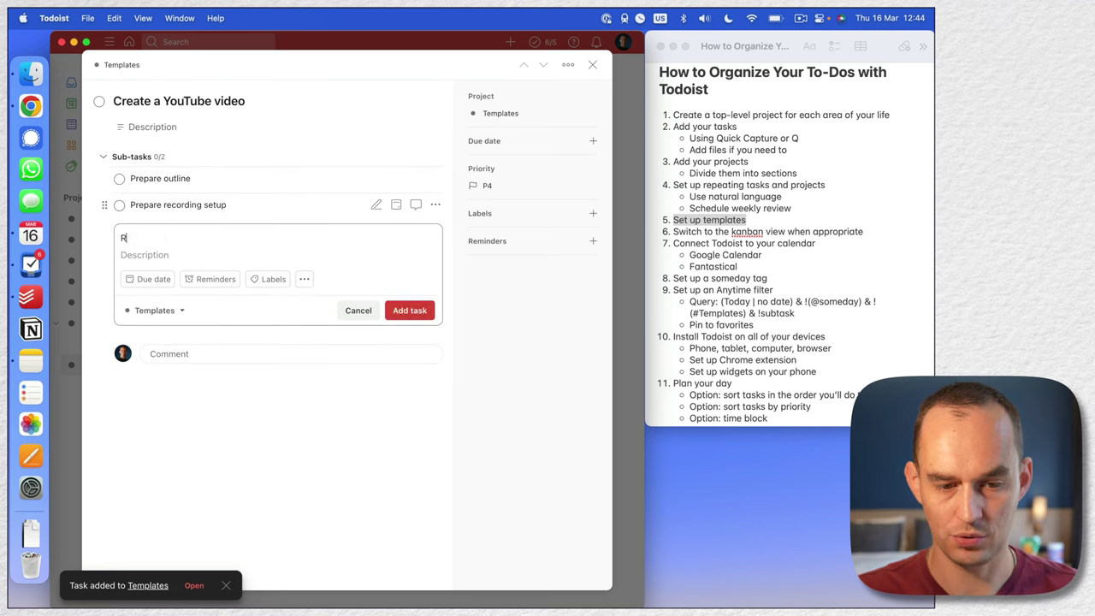
type("ecord the video")
key("Return")
type("Edit the video")
key("Return")
type("Upload the video to YouTube")
key("Return")
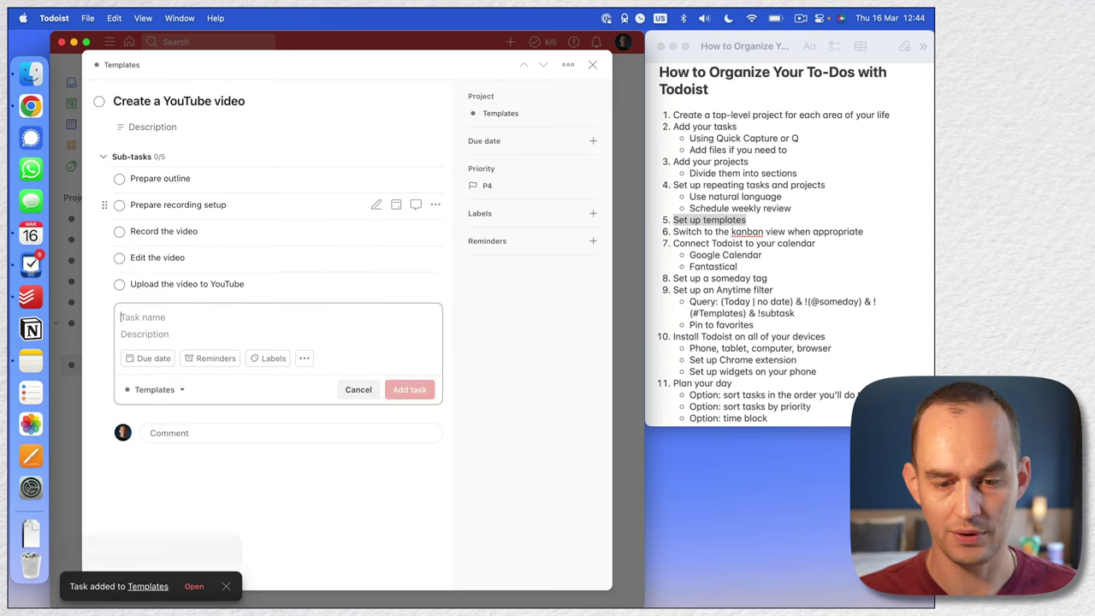
left_click(357, 387)
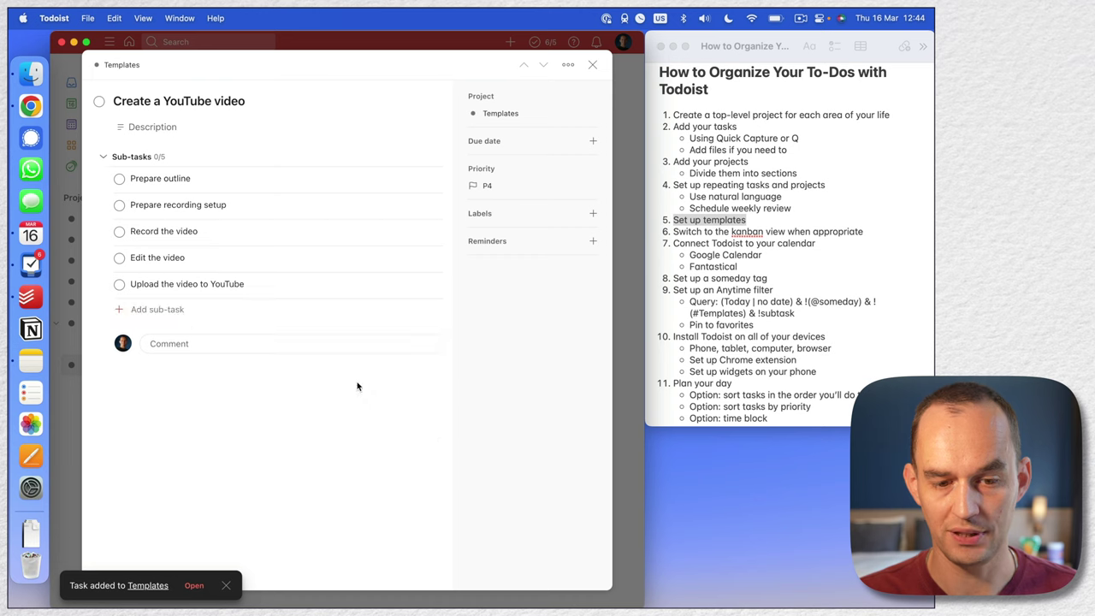
Step: Under "Prepare recording setup", add the sub-tasks "Set up the microphone", "Set up the camera" and "Set up the lights", and close the empty entry
left_click(188, 206)
left_click(151, 184)
type("Set up the microphone")
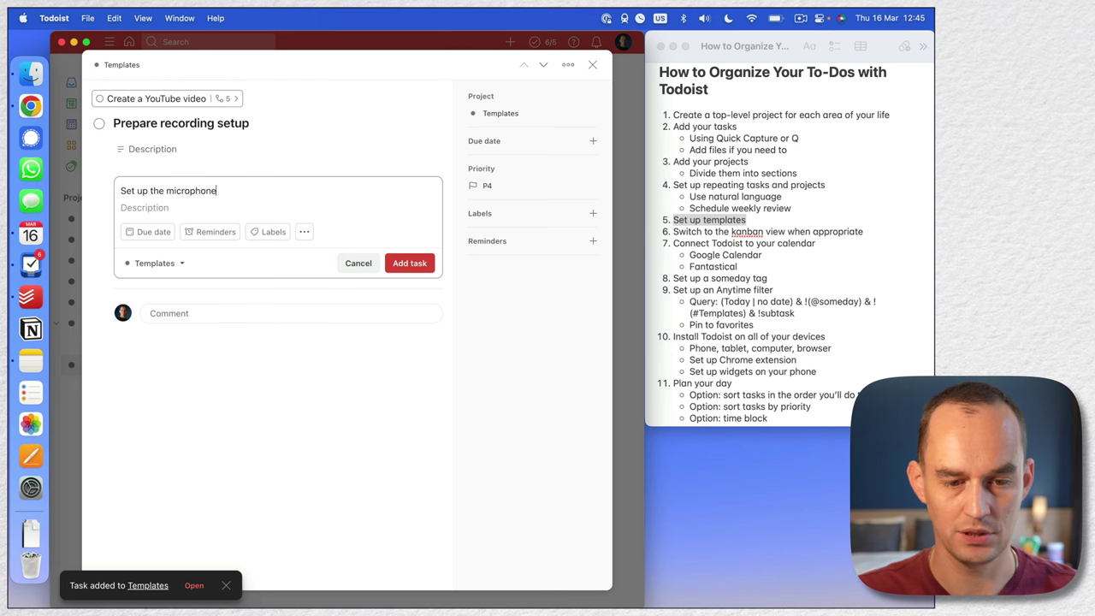
key("Return")
type("Set up the camera")
key("Return")
type("Se")
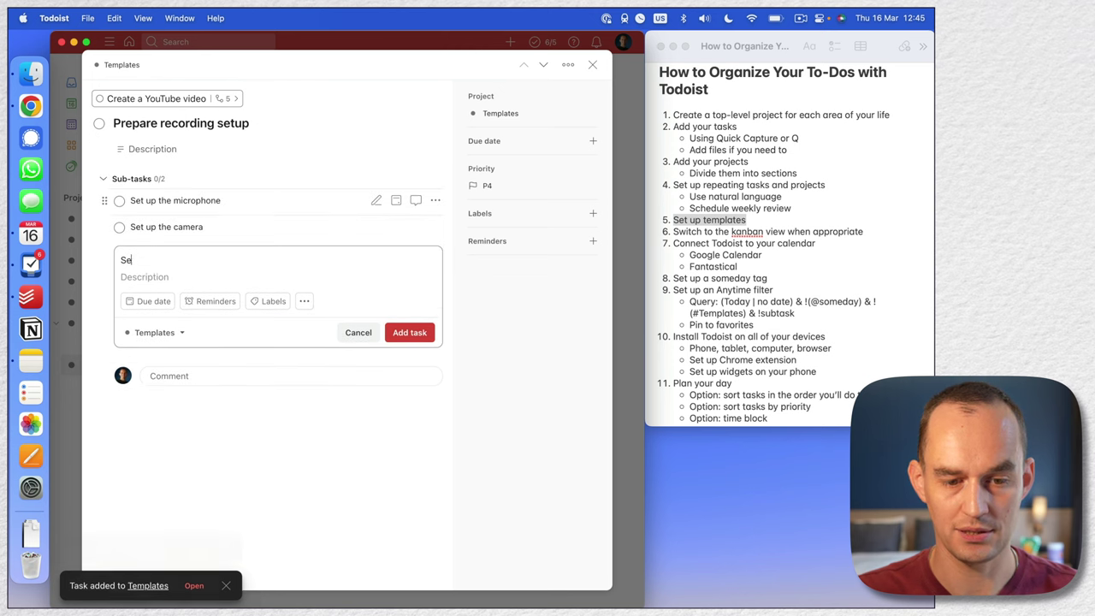
type("t up the lights")
left_click(414, 335)
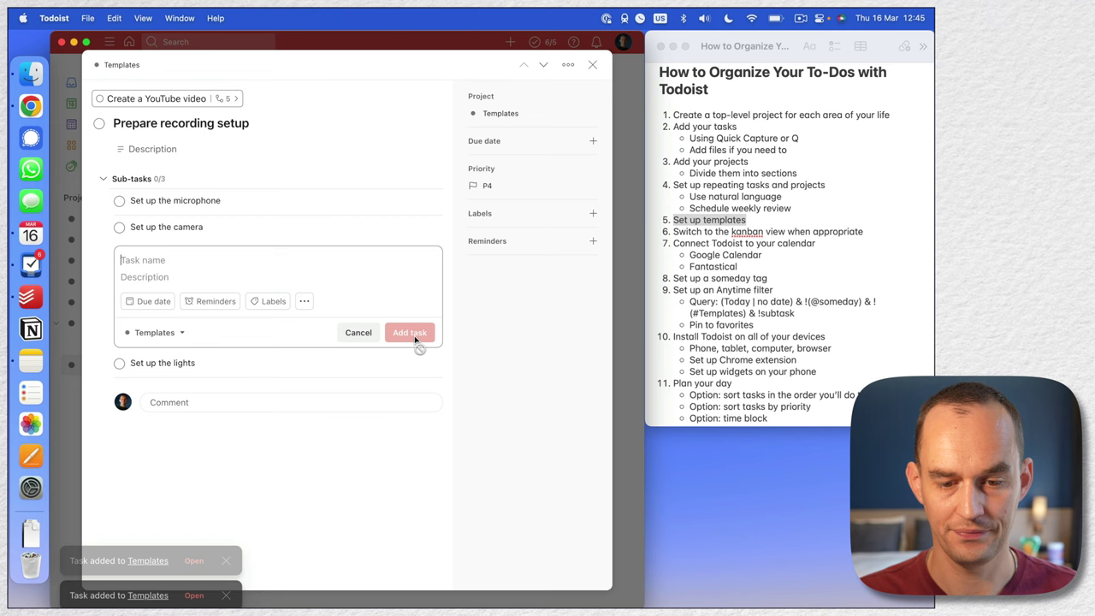
left_click(374, 332)
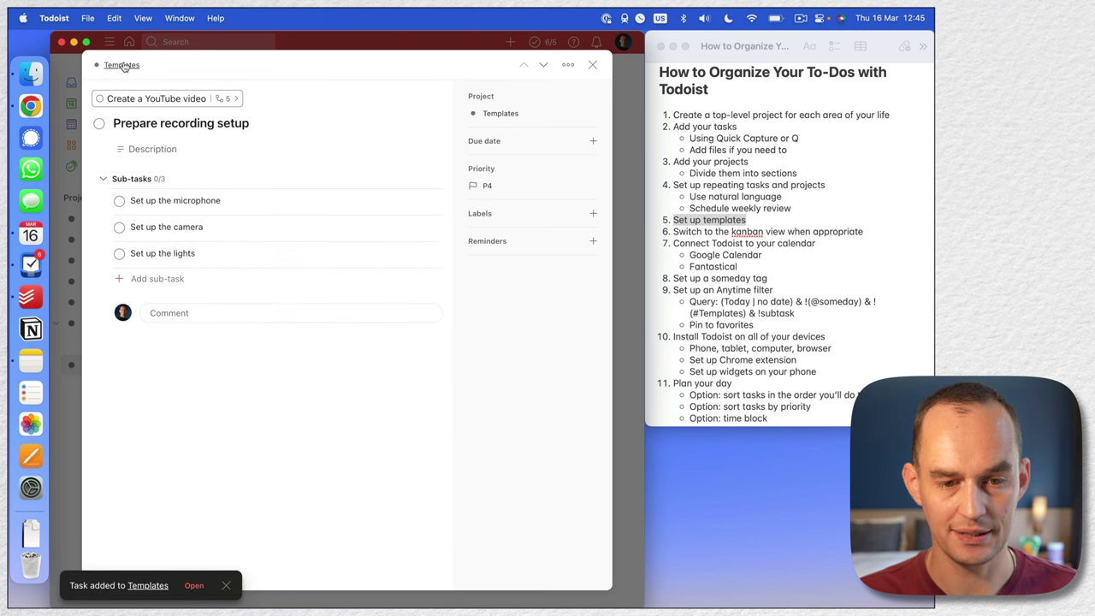
Step: Close the sub-task's details and dismiss the empty task entry in the Templates project
left_click(591, 65)
left_click(285, 112)
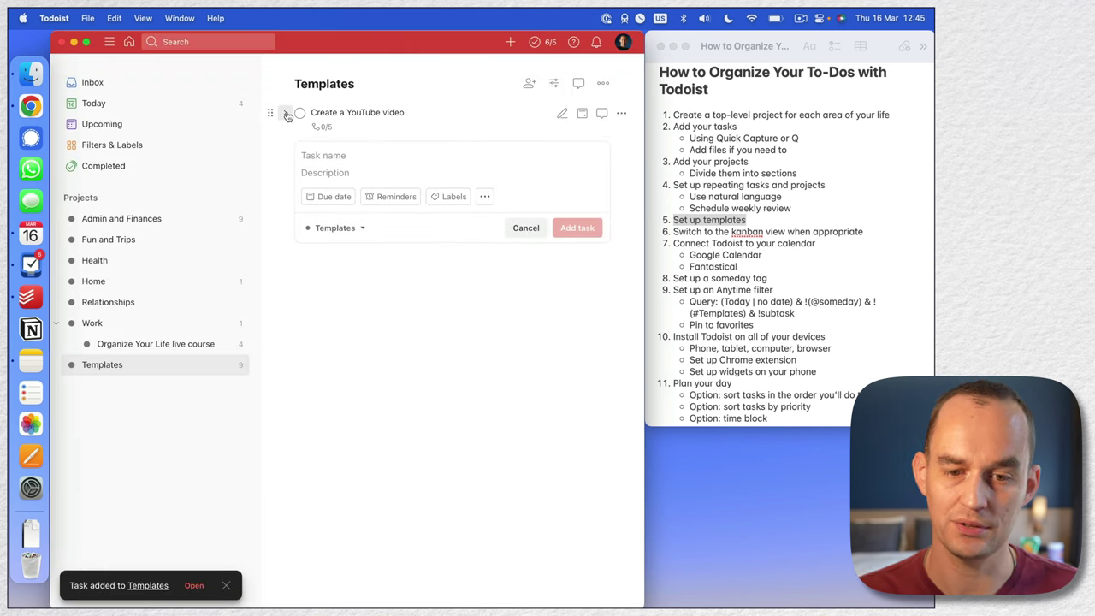
left_click(525, 225)
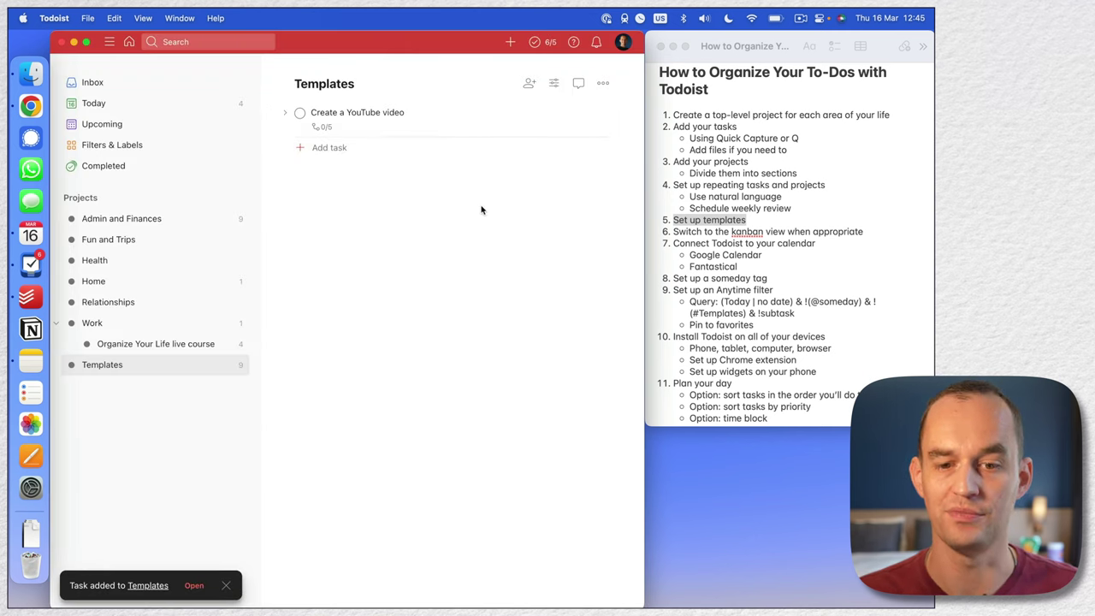
Step: Duplicate the "Create a YouTube video" task in the Templates project
right_click(386, 117)
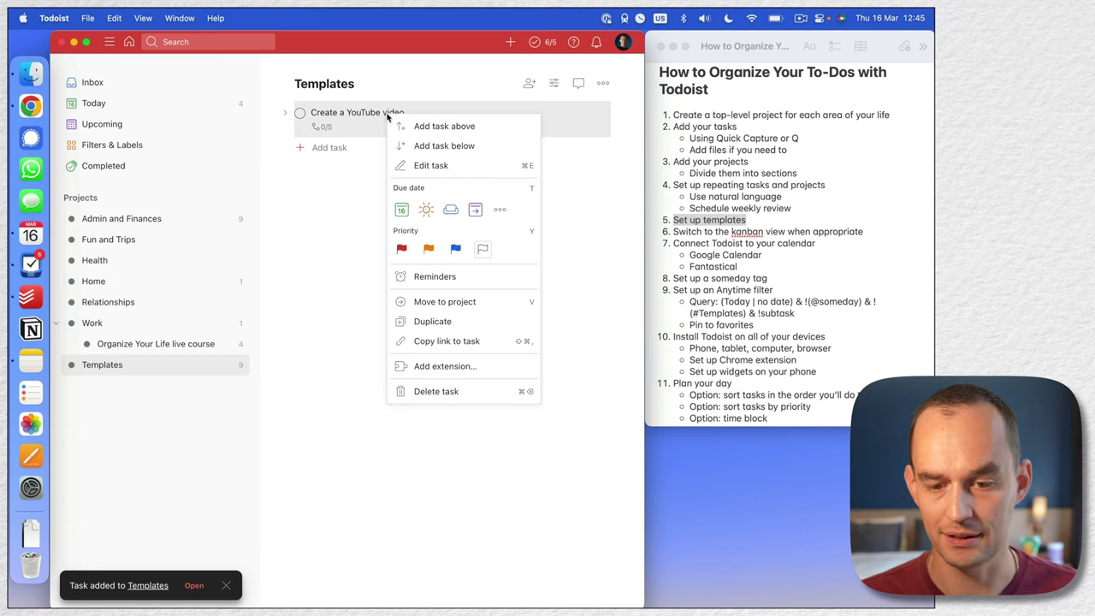
left_click(455, 316)
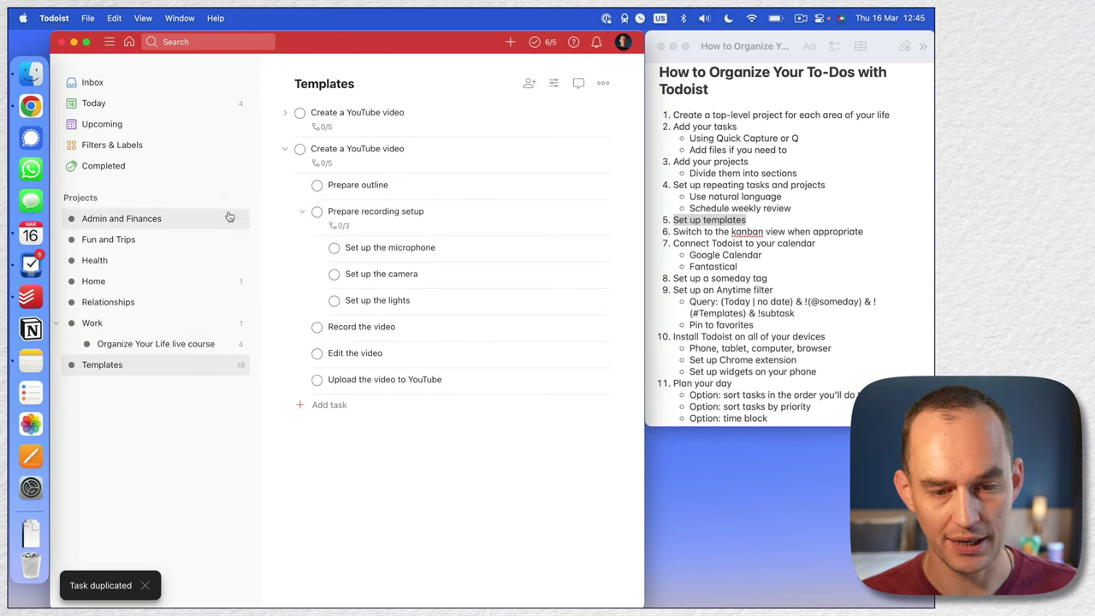
Step: Add a list-view project named "YouTube" and place it as a top-level project between Work and Templates
left_click(222, 196)
type("YouTube")
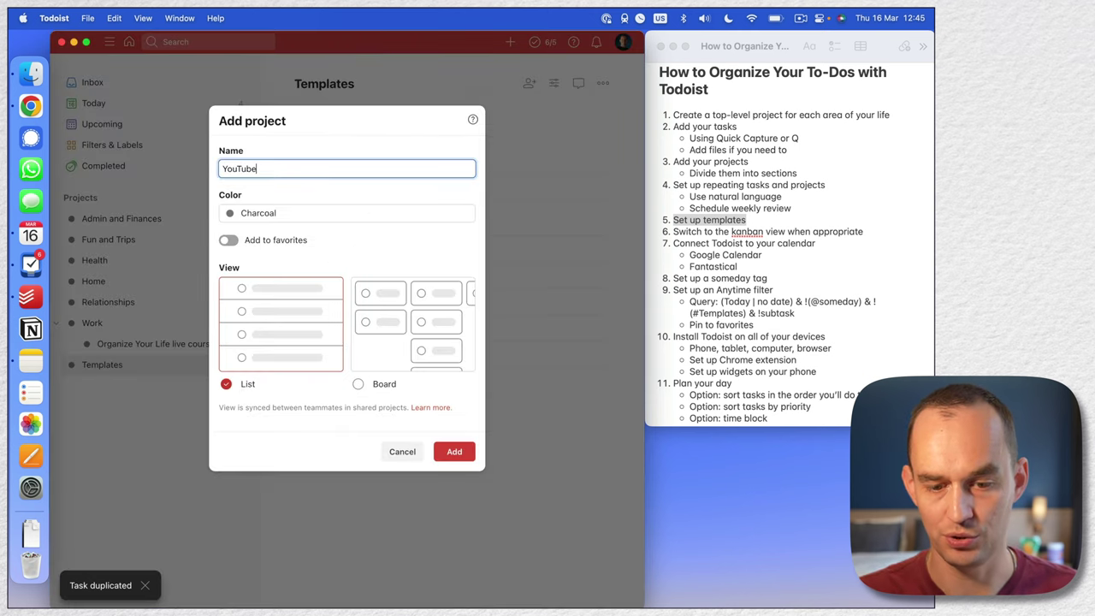
left_click(450, 451)
left_click_drag(107, 385, 79, 324)
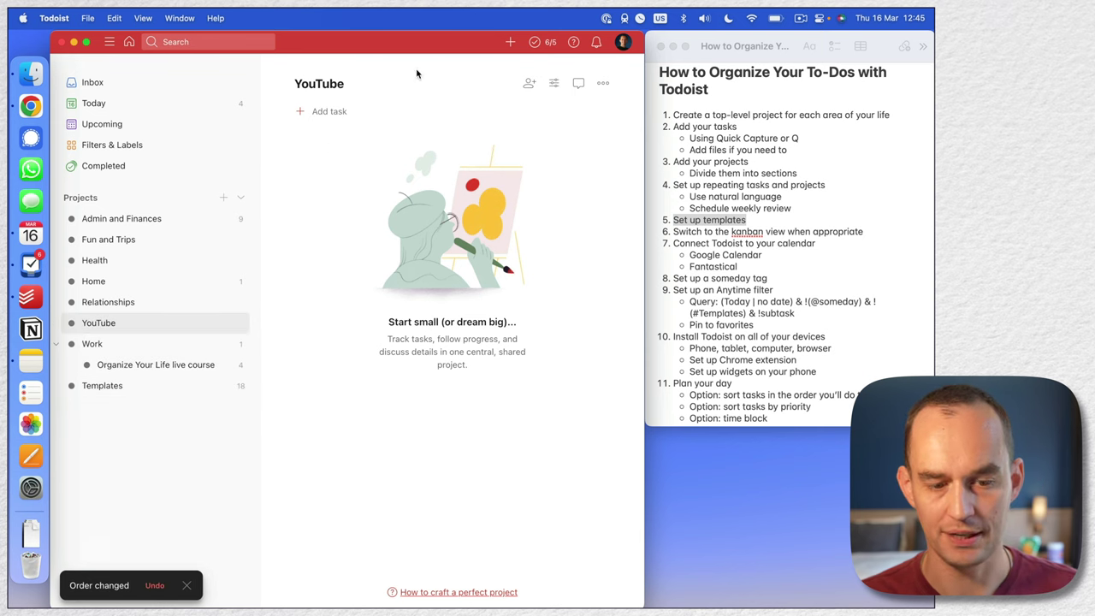
left_click_drag(129, 323, 73, 368)
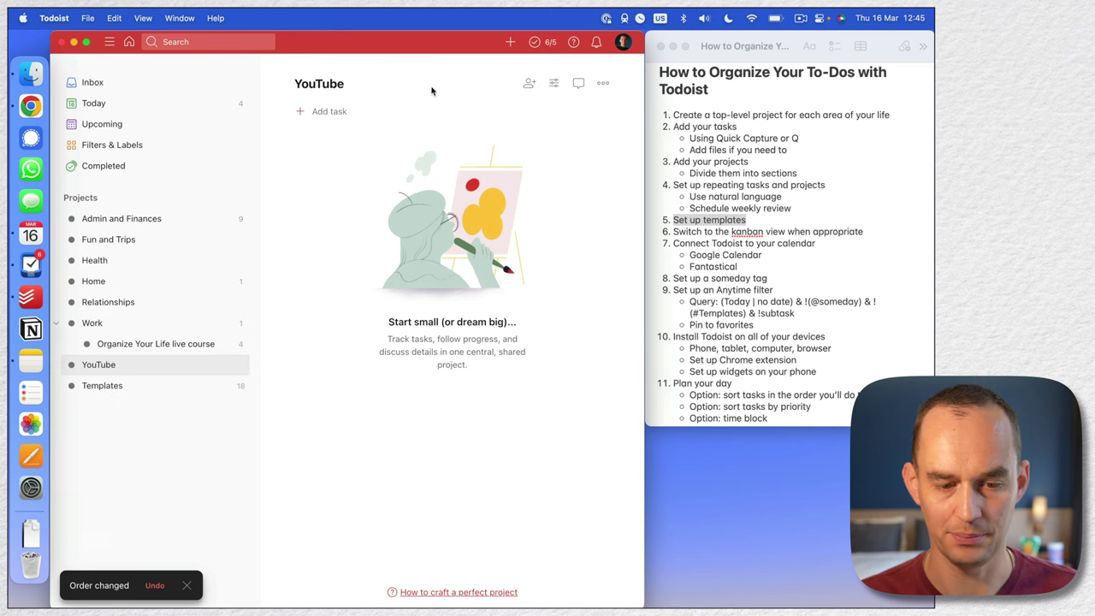
Step: Move the duplicated "Create a YouTube video" task with its sub-tasks from Templates to the YouTube project
left_click(126, 387)
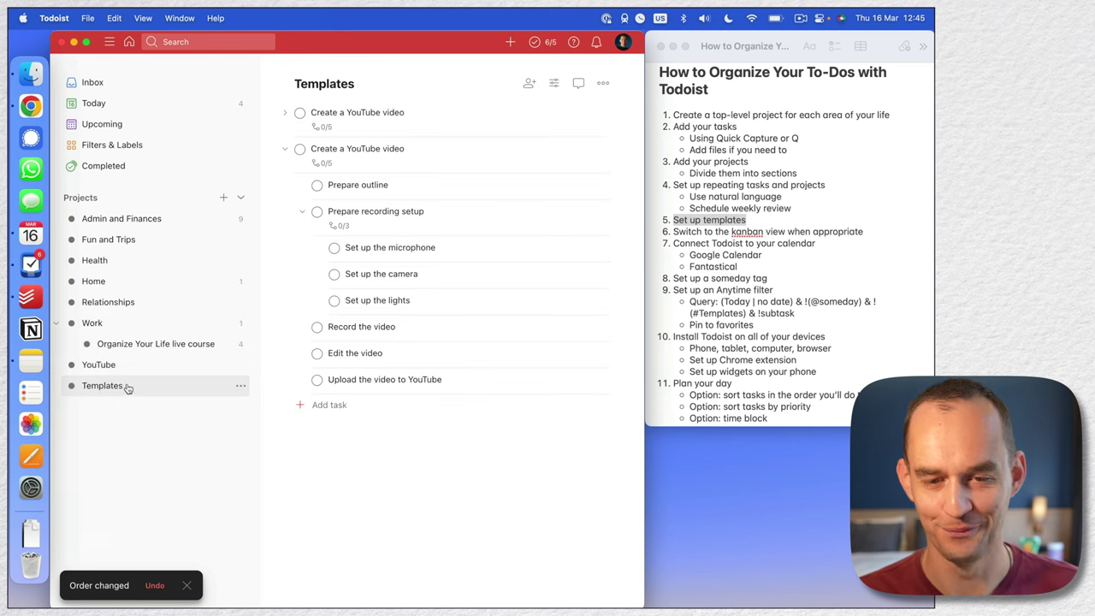
left_click(285, 149)
left_click_drag(272, 149, 128, 366)
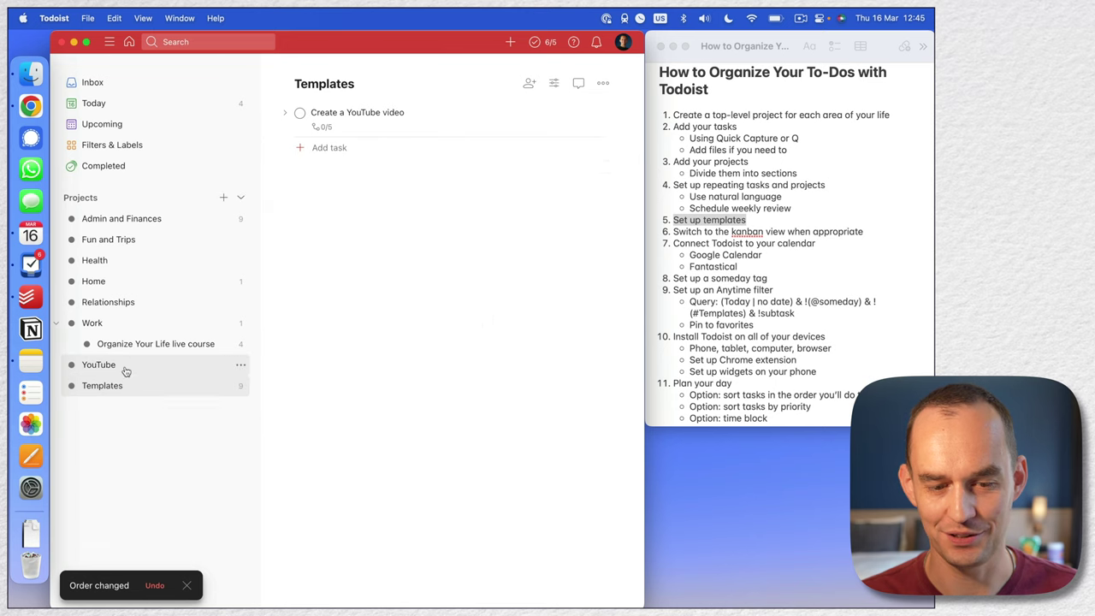
Step: Rename the task in the YouTube project as "YT 102: How to Organize Your To-Dos with Todoist" and close its details
left_click(129, 365)
left_click(384, 112)
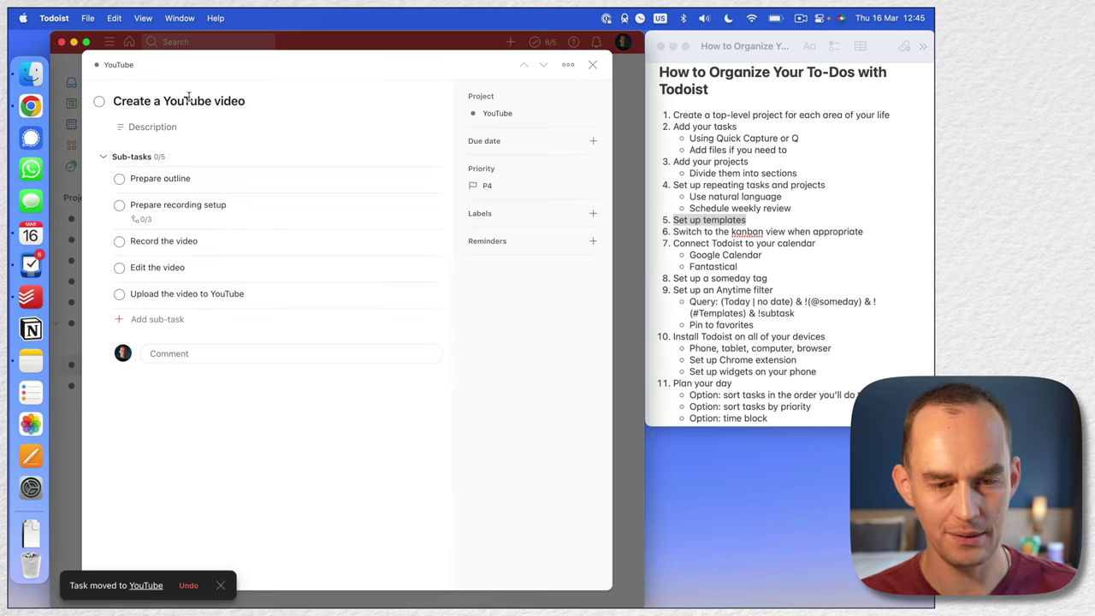
left_click(189, 100)
key("super+a")
type("YT 102: How ")
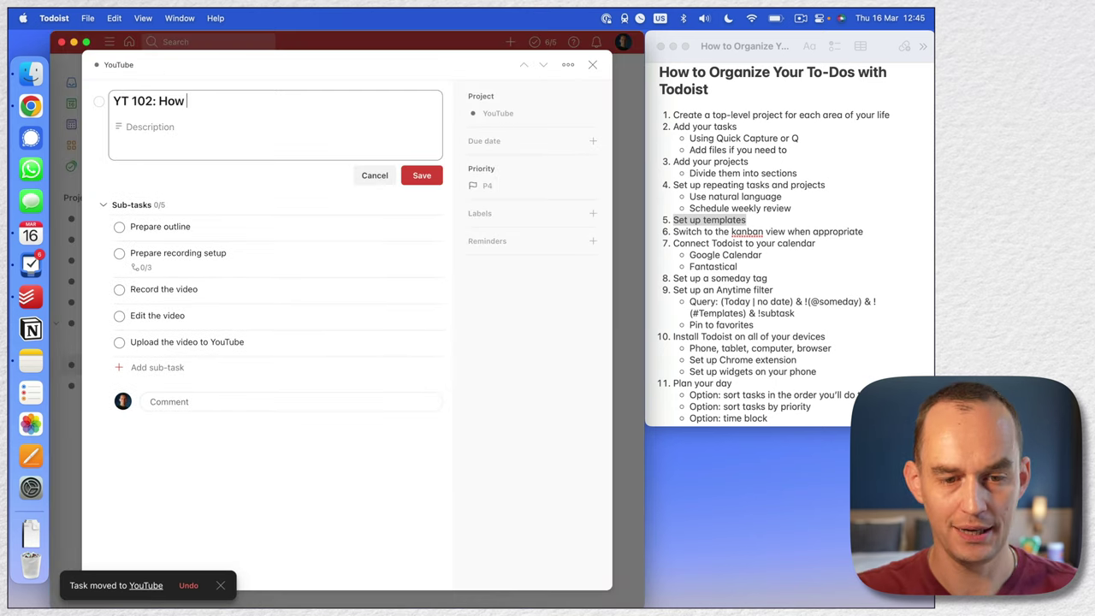
type("to Organize Your To-Dos with Todo")
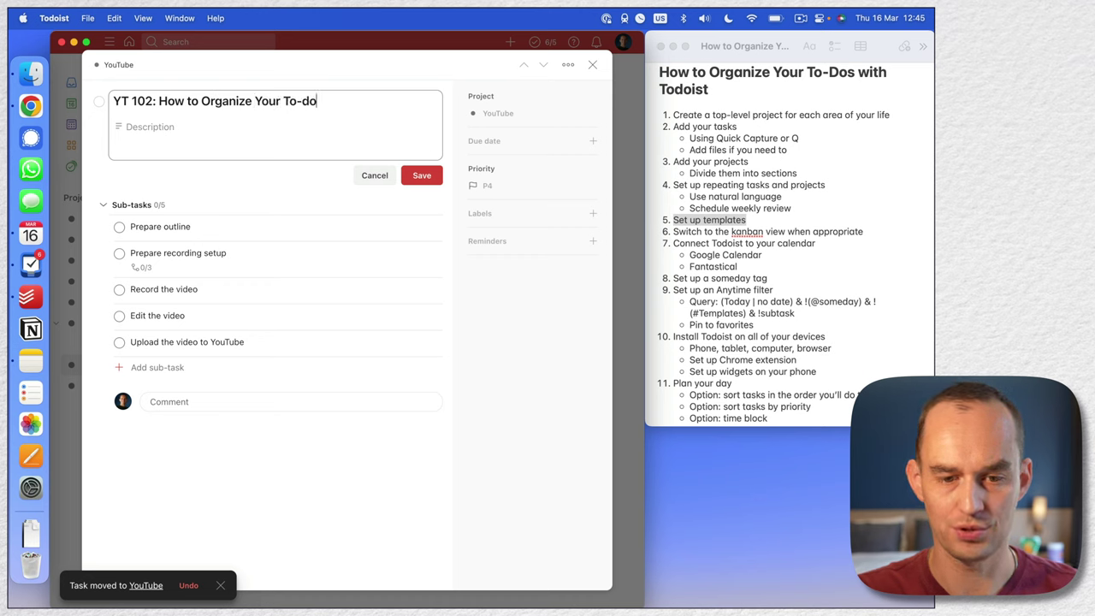
key("BackSpace")
key("BackSpace")
type("Dos with Todoist")
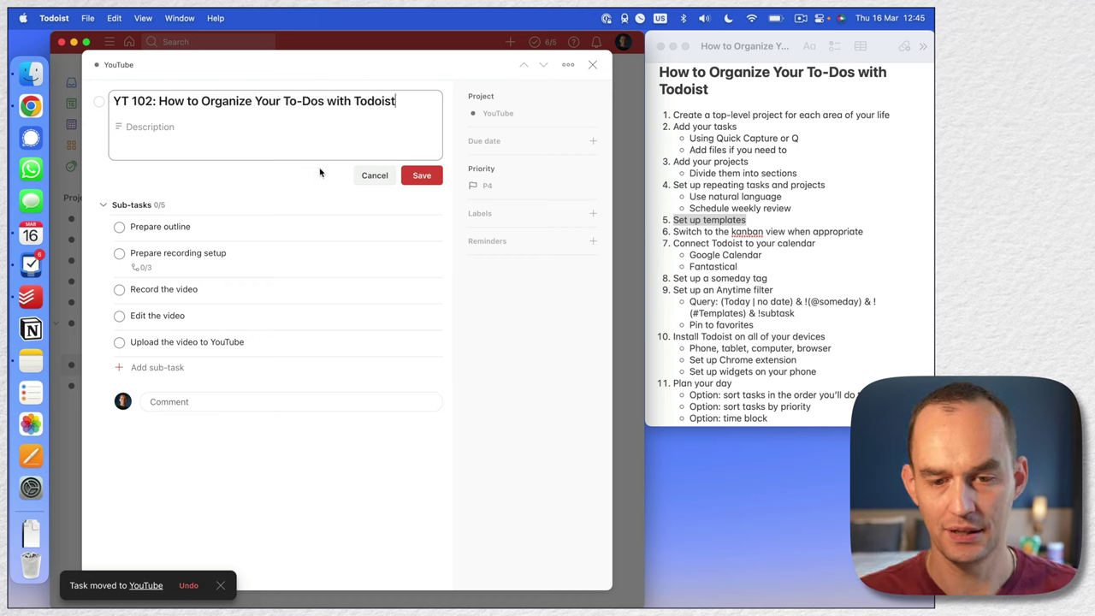
left_click(435, 170)
left_click(591, 65)
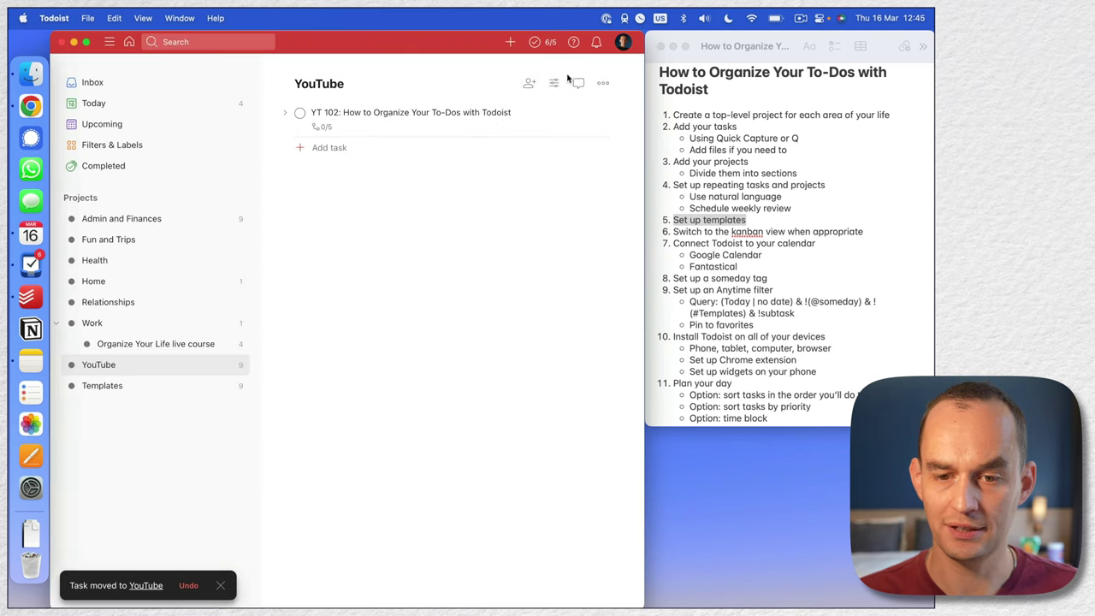
Step: Change the YouTube project's layout from List to Board
left_click(554, 83)
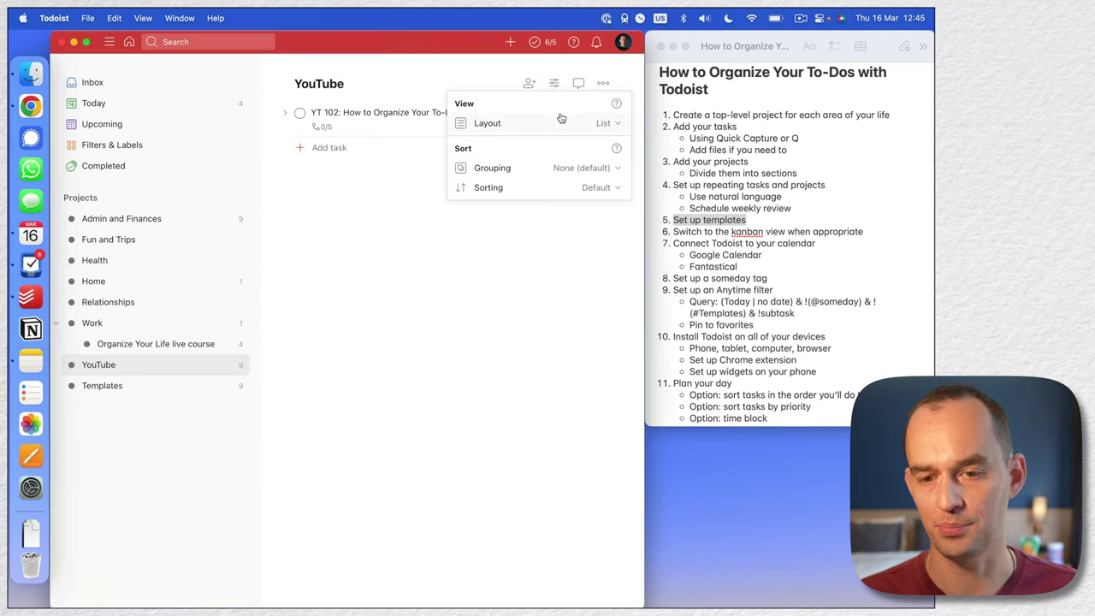
left_click(599, 122)
left_click(571, 154)
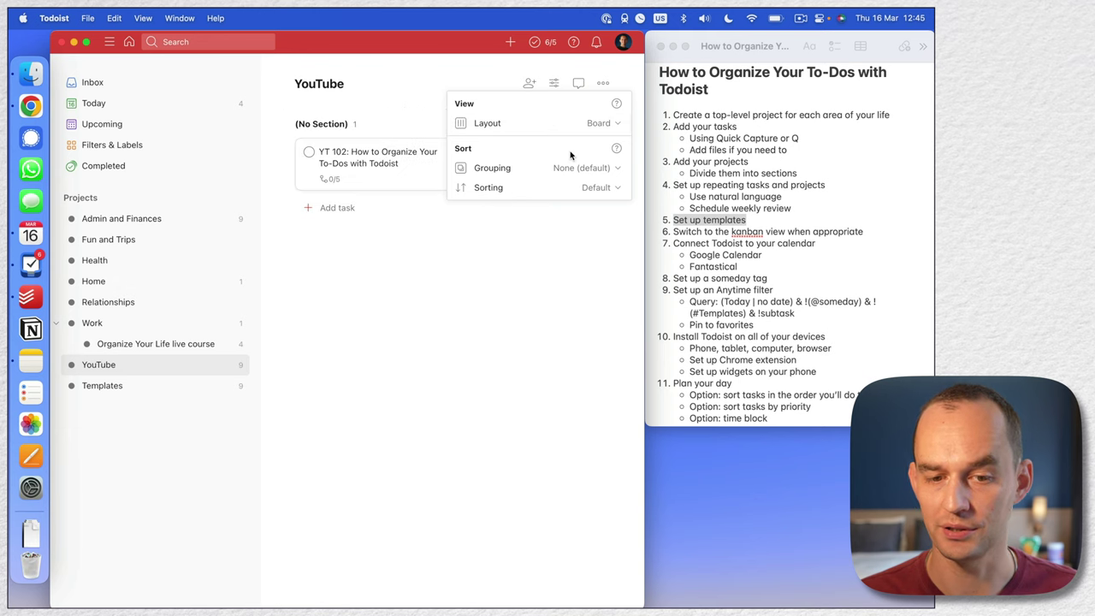
left_click(505, 315)
Step: Add a section named "Idea" to the board and put the YT 102 task in it
left_click(538, 126)
type("Idea")
left_click(525, 150)
left_click_drag(376, 158, 513, 145)
Step: Add the sections "Writing", "Filming" and "Editing" to the board after "Idea"
left_click(504, 126)
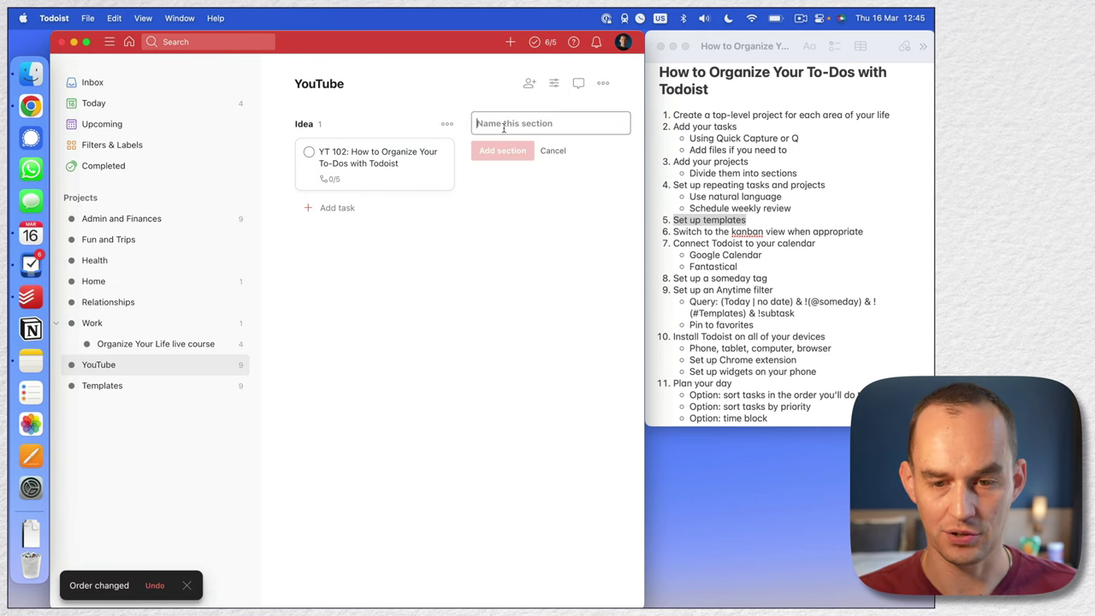
type("Writing")
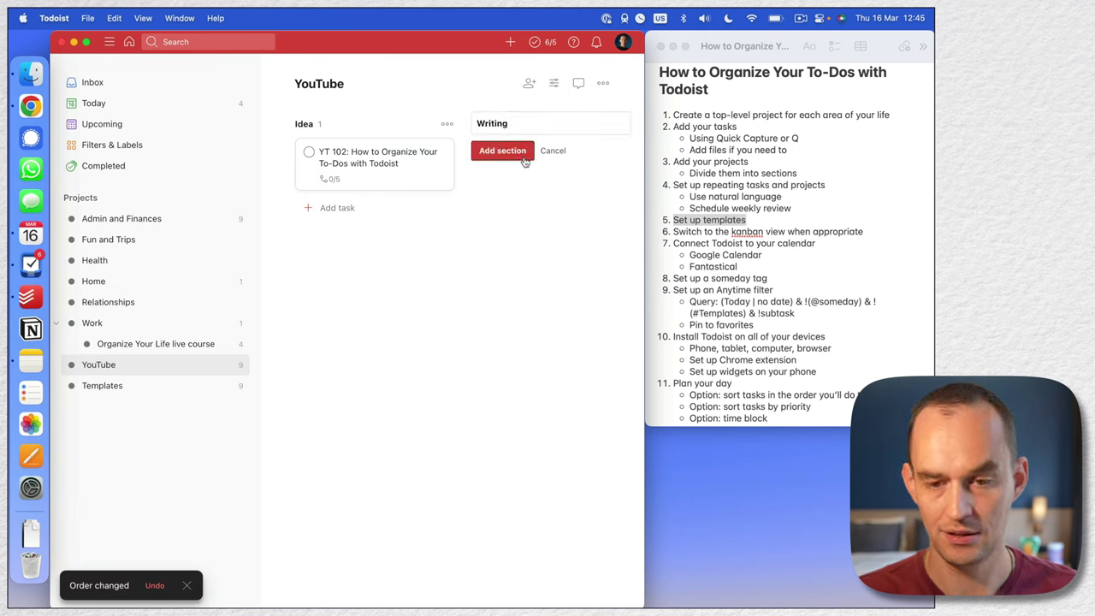
key("Return")
left_click(566, 123)
type("Flim")
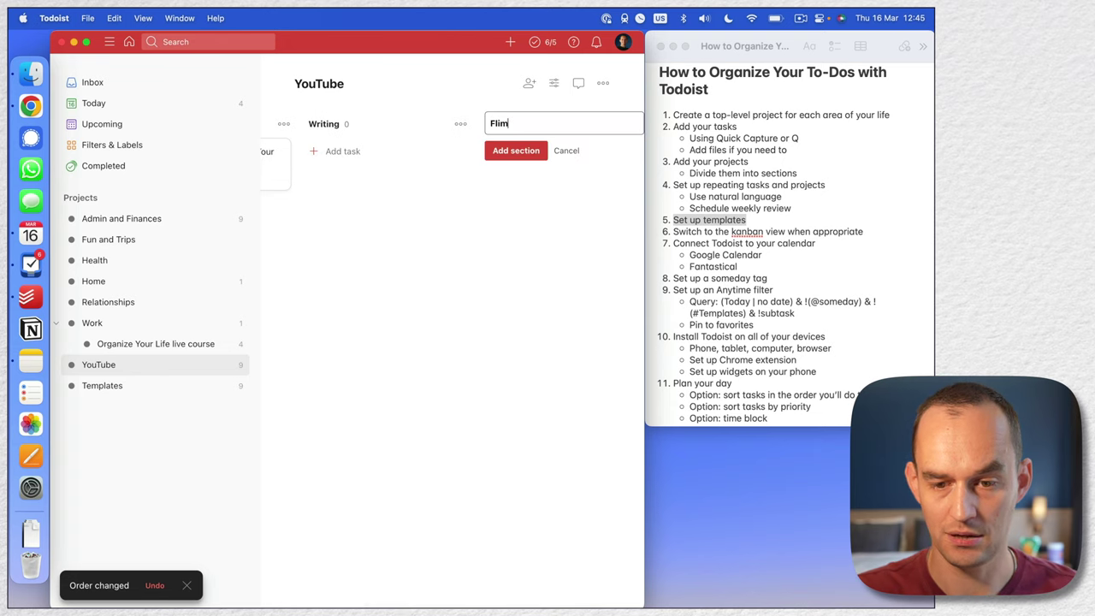
type("ing")
left_click(520, 149)
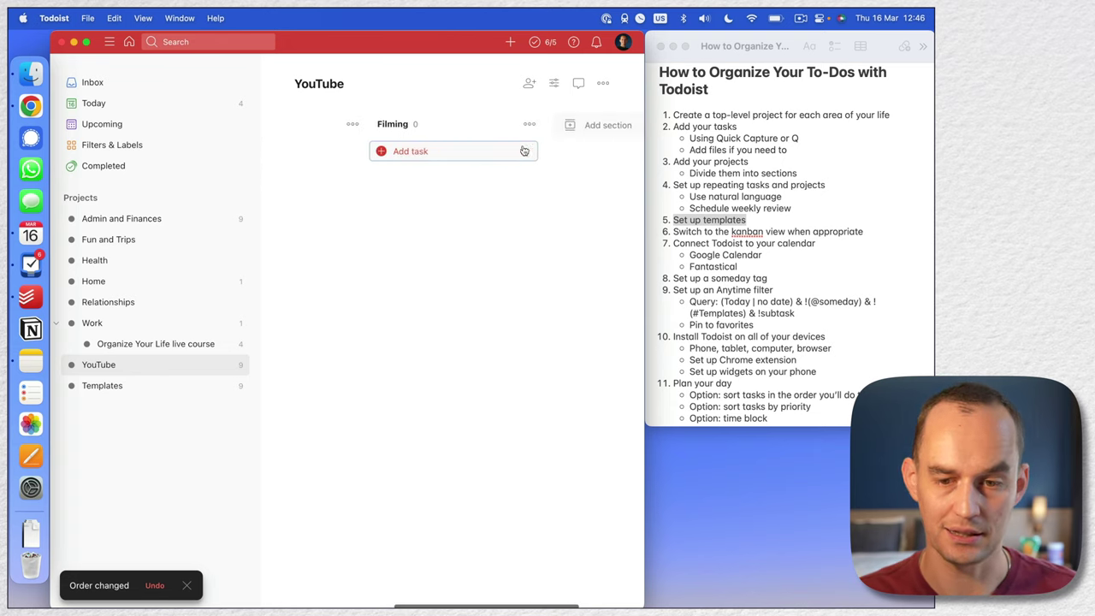
left_click(589, 122)
type("Ediitn")
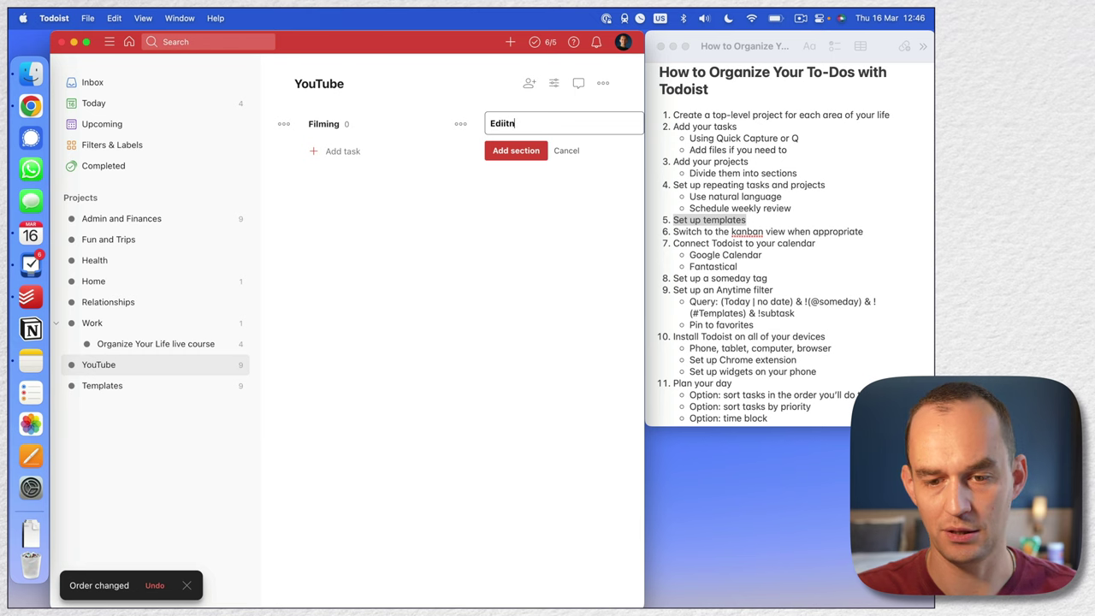
type("ng")
key("Return")
Step: Move the YT 102 task card from the Idea section to the Filming section
scroll(526, 224, "left", 10)
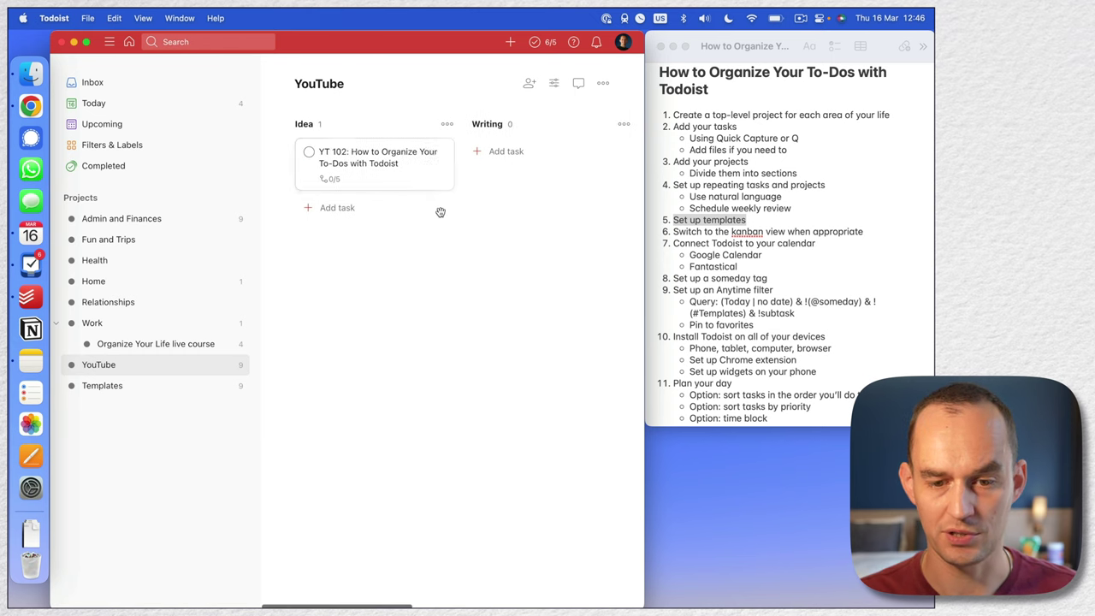
scroll(526, 224, "right", 3)
left_click_drag(317, 156, 588, 139)
scroll(523, 208, "right", 6)
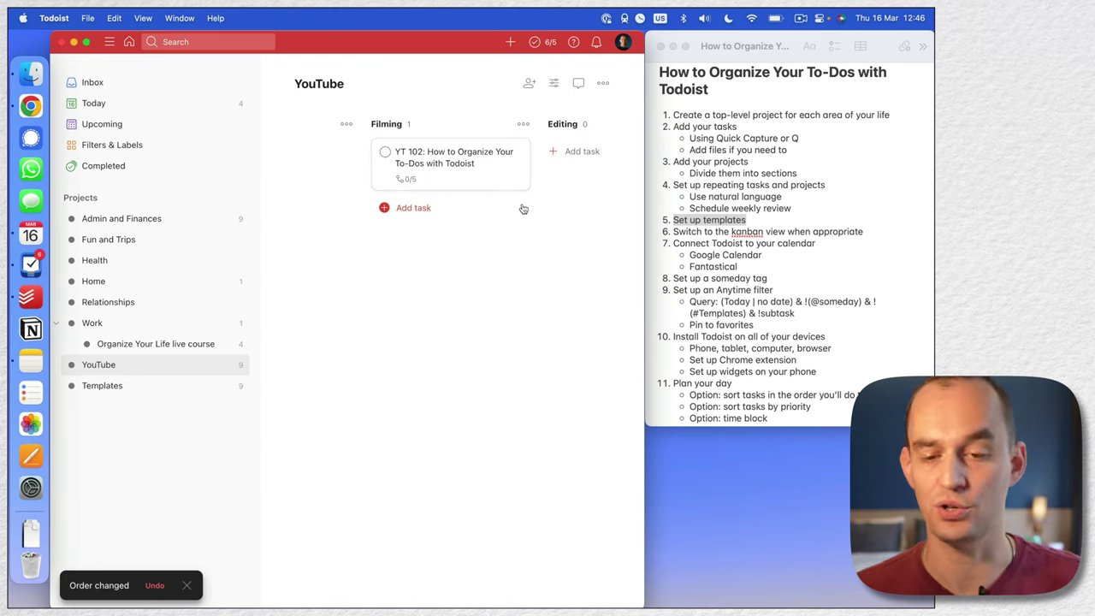
Step: Complete the YT 102 sub-tasks "Prepare outline" and "Prepare recording setup", and close the task's details
left_click(454, 164)
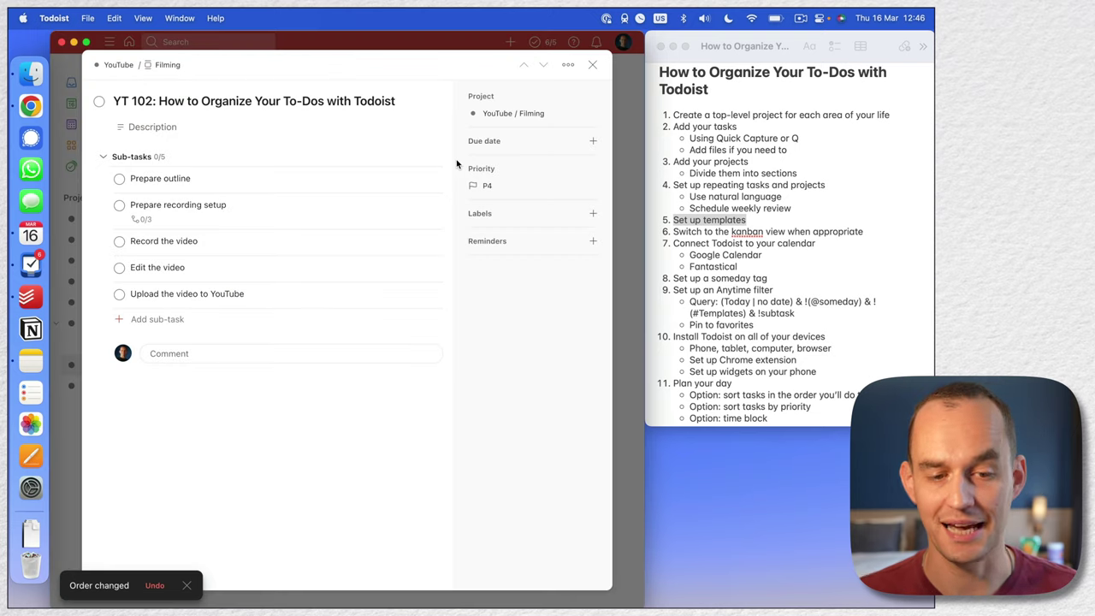
left_click(119, 178)
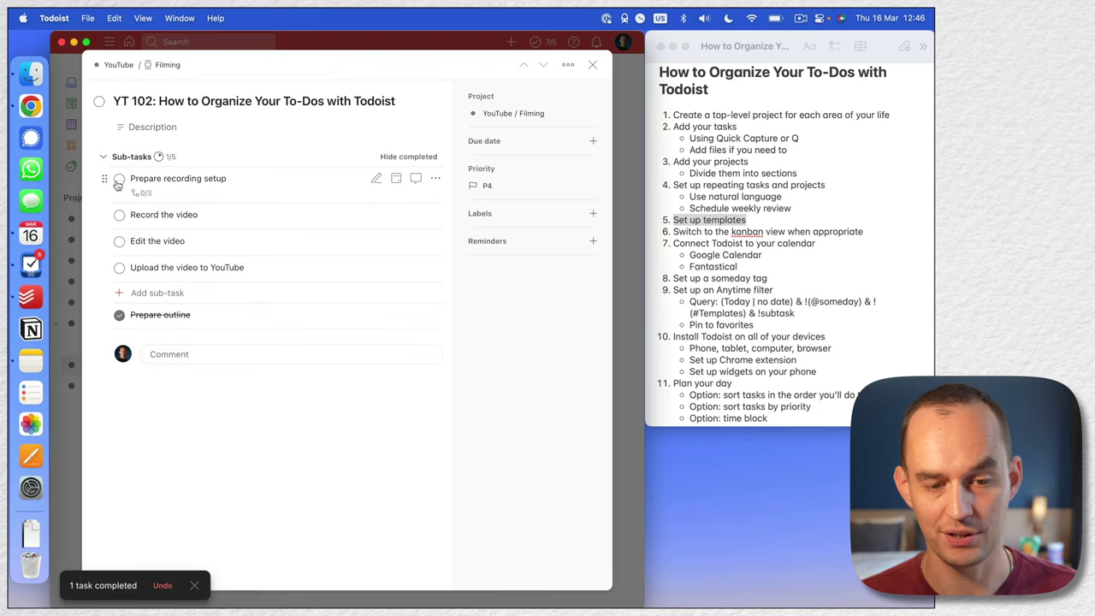
left_click(119, 178)
left_click(592, 64)
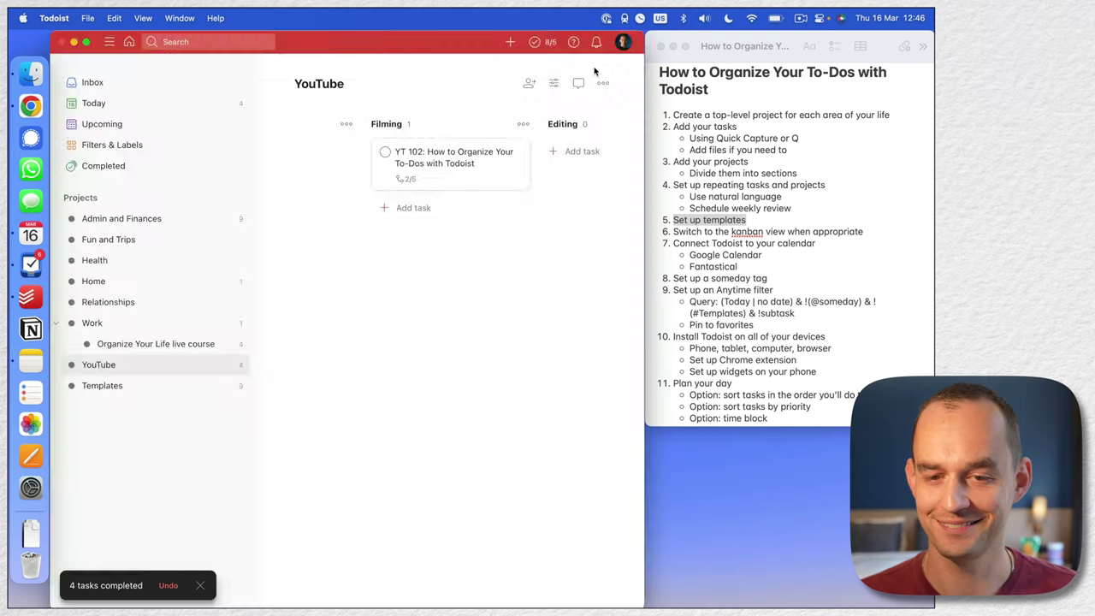
Step: Review the "Connect Todoist to your calendar" item in the Notes checklist and return to Todoist
left_click(746, 230)
scroll(684, 237, "down", 3)
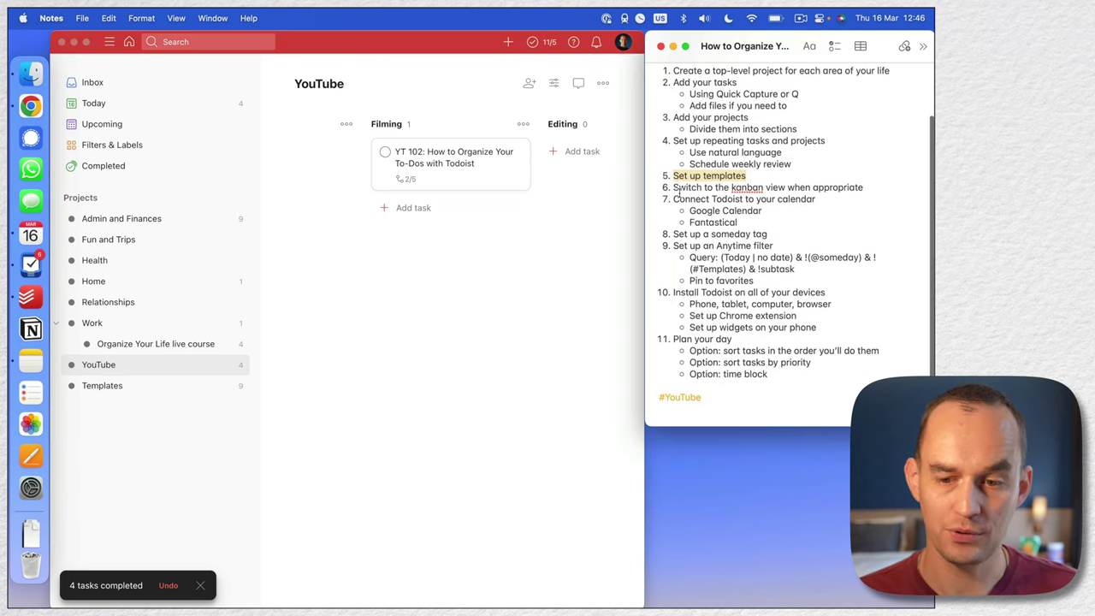
left_click_drag(672, 198, 828, 200)
left_click(828, 203)
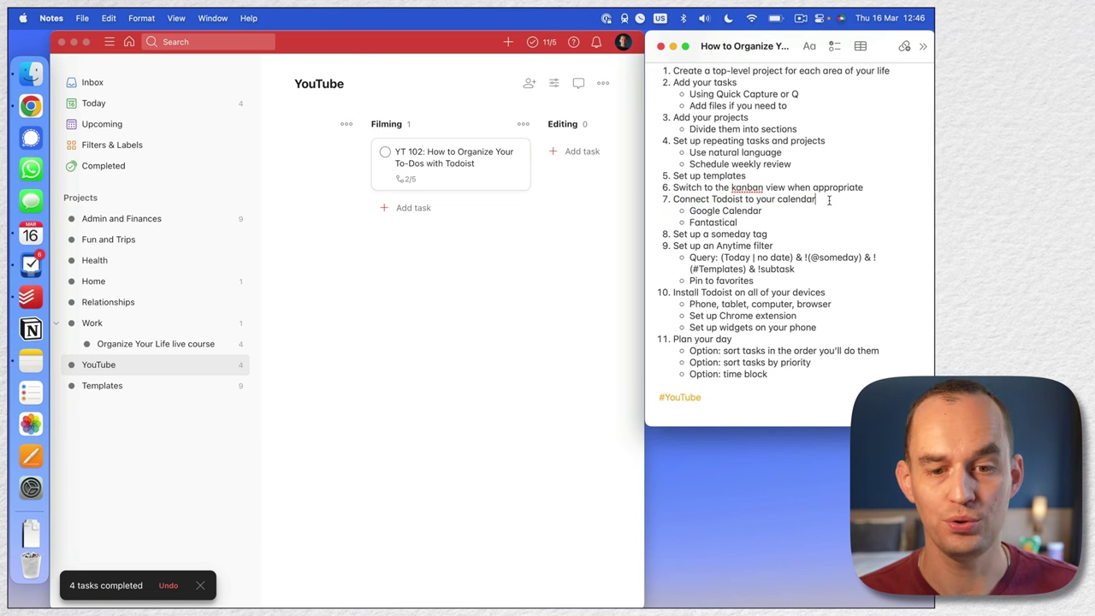
left_click(437, 256)
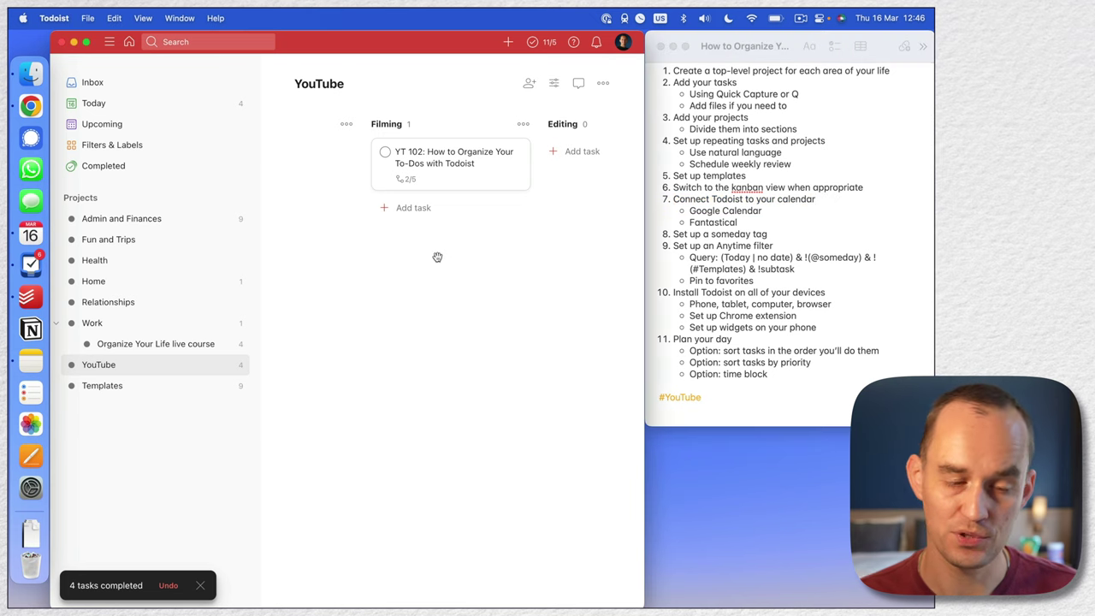
Step: Switch to Todoist in Chrome and update the web app to the new version
left_click(30, 106)
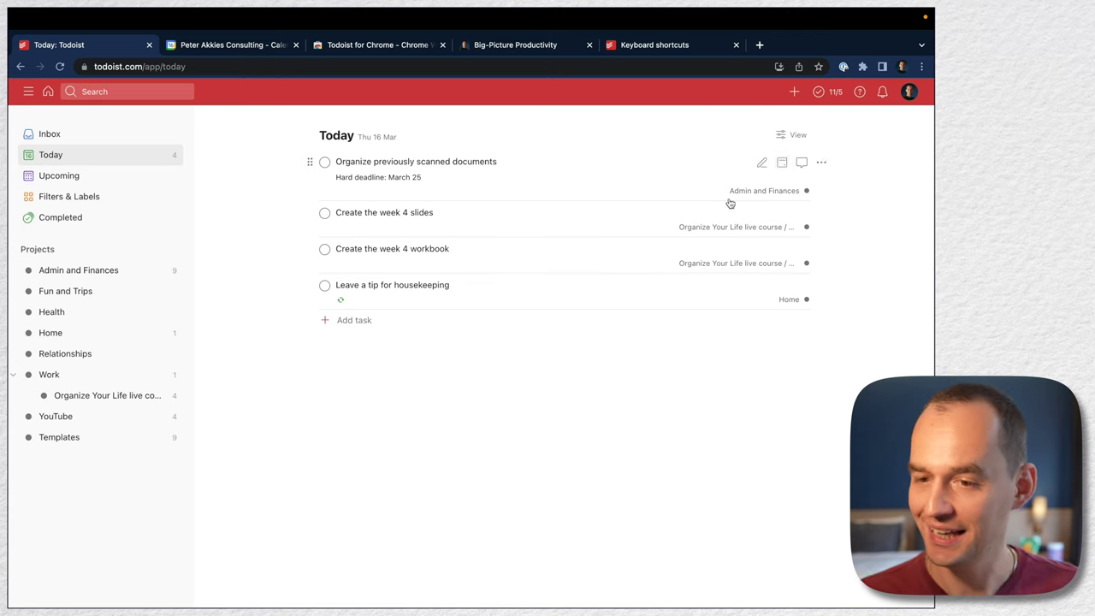
left_click(908, 91)
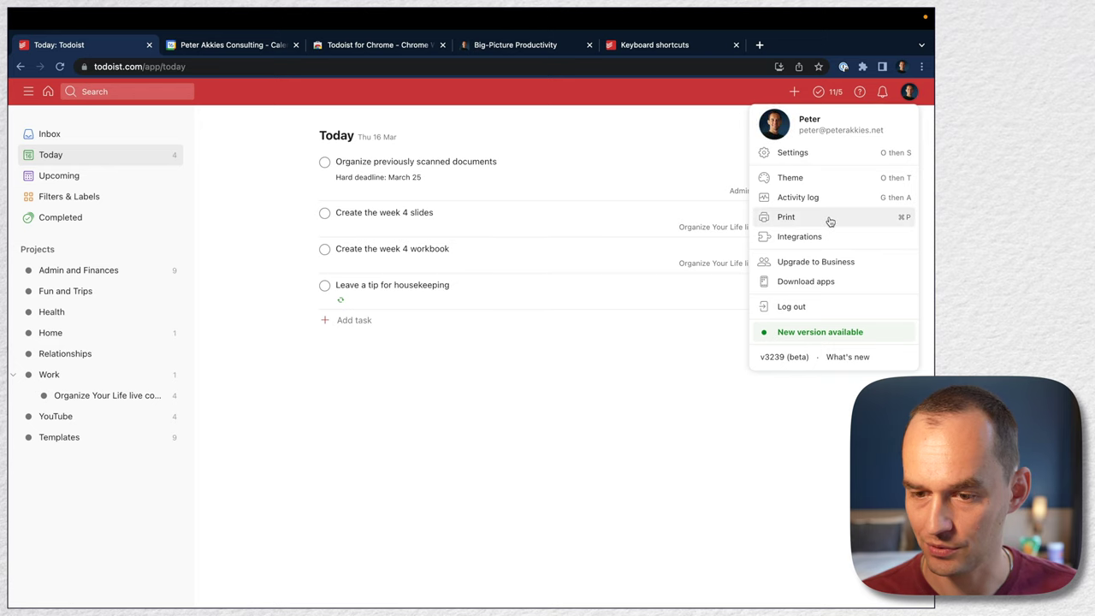
left_click(834, 333)
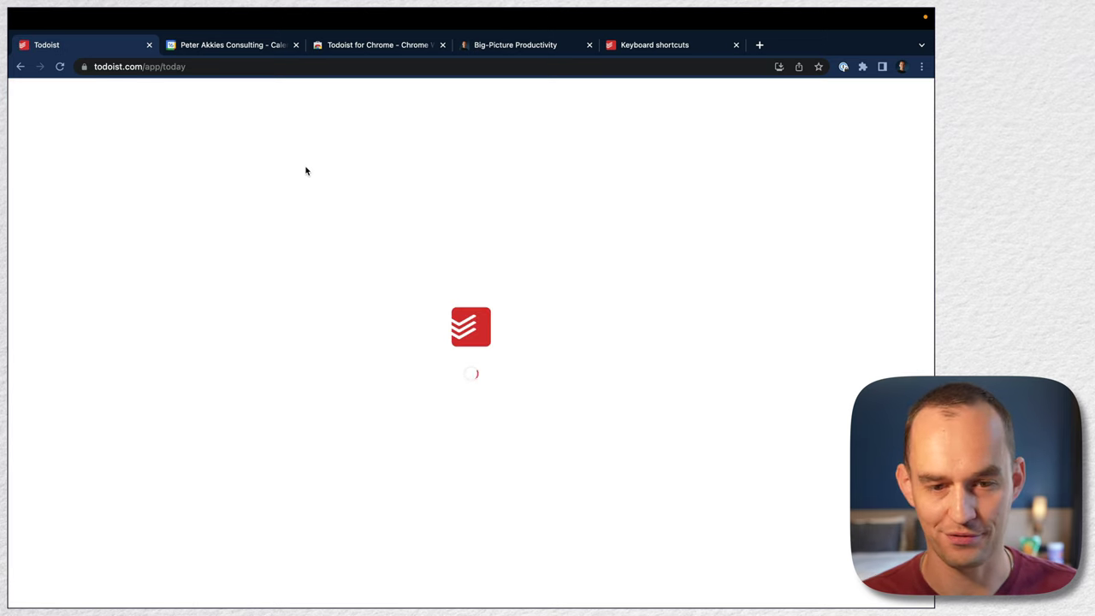
Step: Open the Integrations settings and bring up the connection options for adding another Google Calendar
left_click(909, 91)
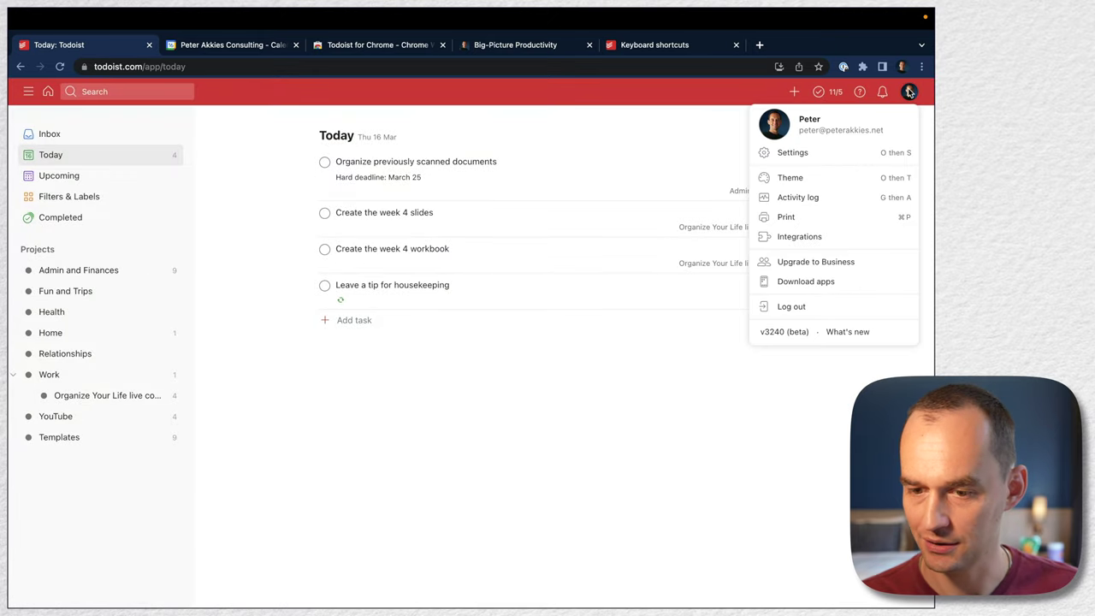
left_click(815, 151)
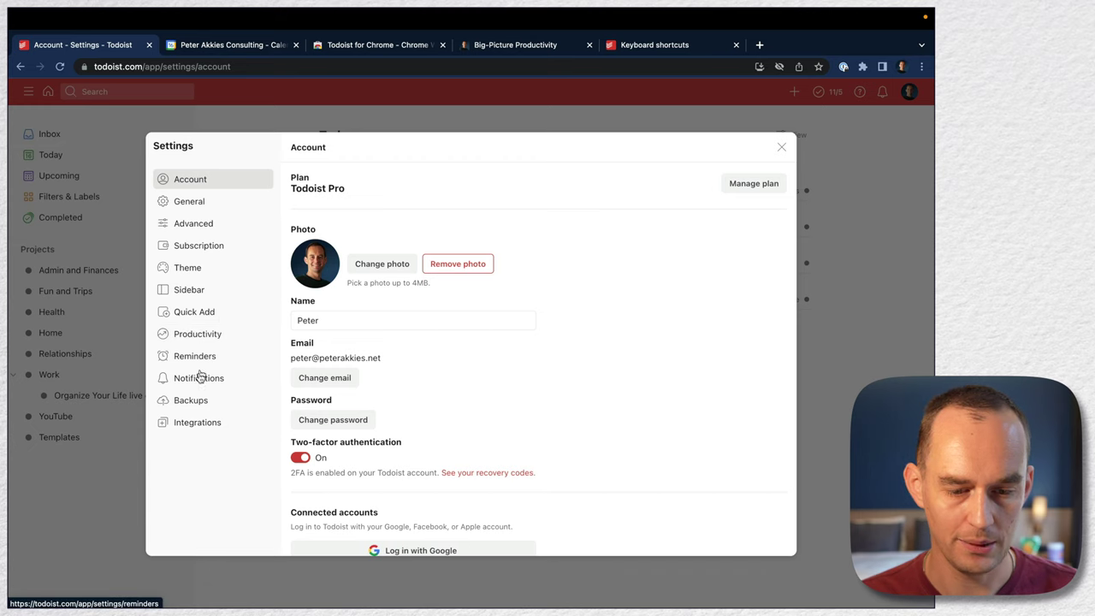
left_click(203, 423)
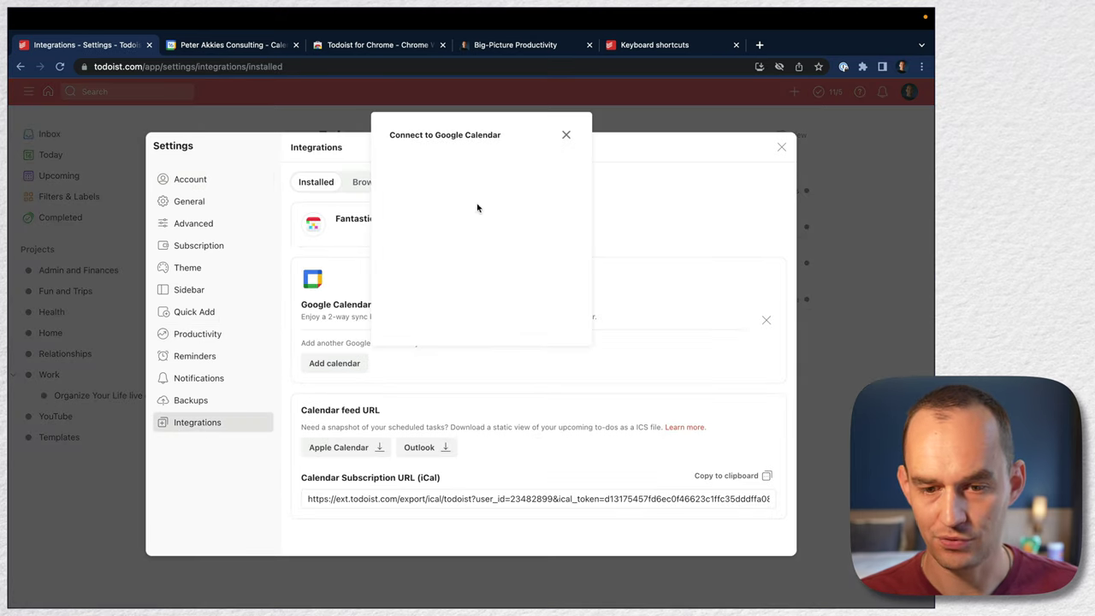
left_click(566, 136)
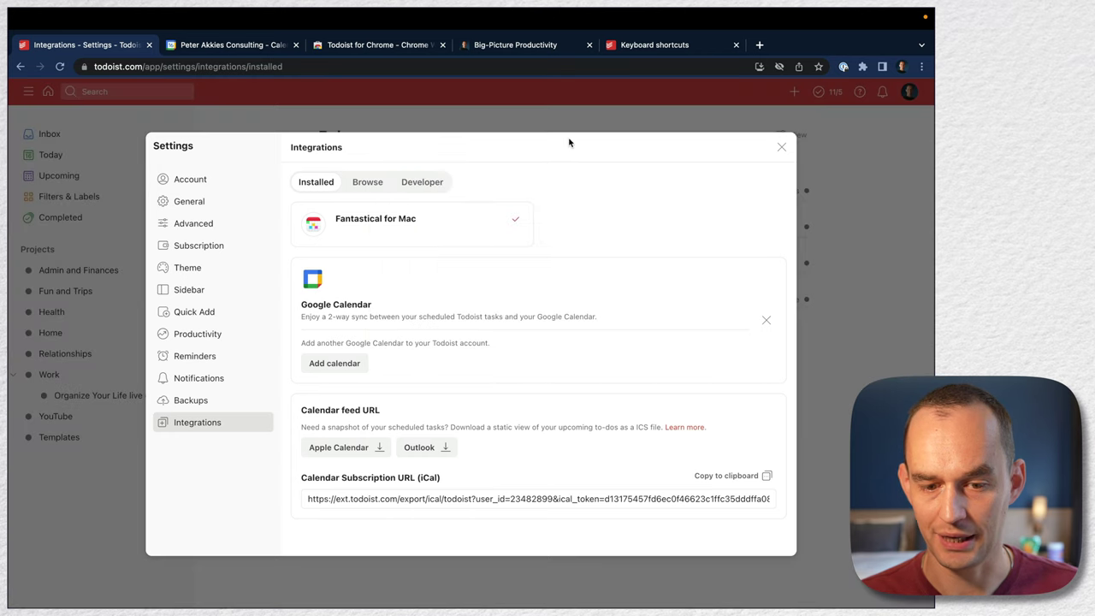
left_click(335, 363)
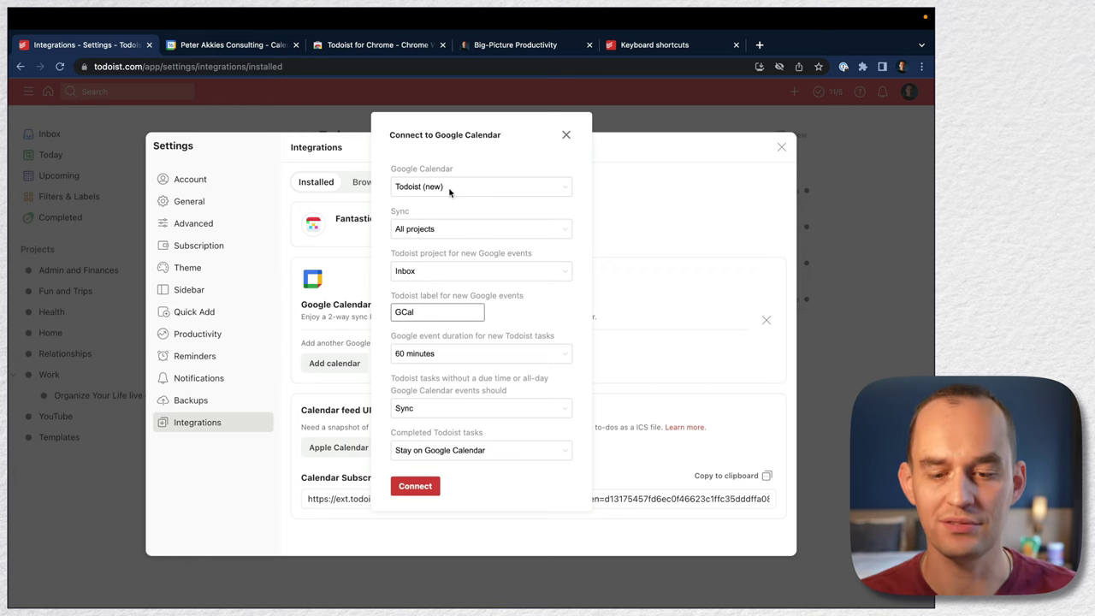
Step: Connect all Todoist projects to a new Todoist Google calendar and colour that calendar red in Google Calendar
left_click(421, 489)
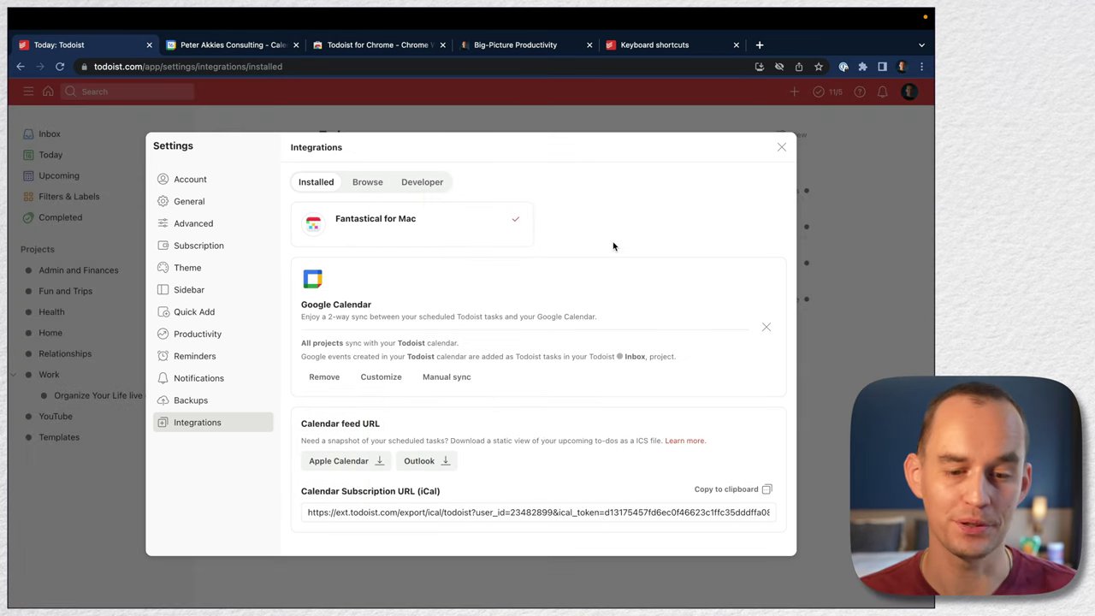
left_click(149, 44)
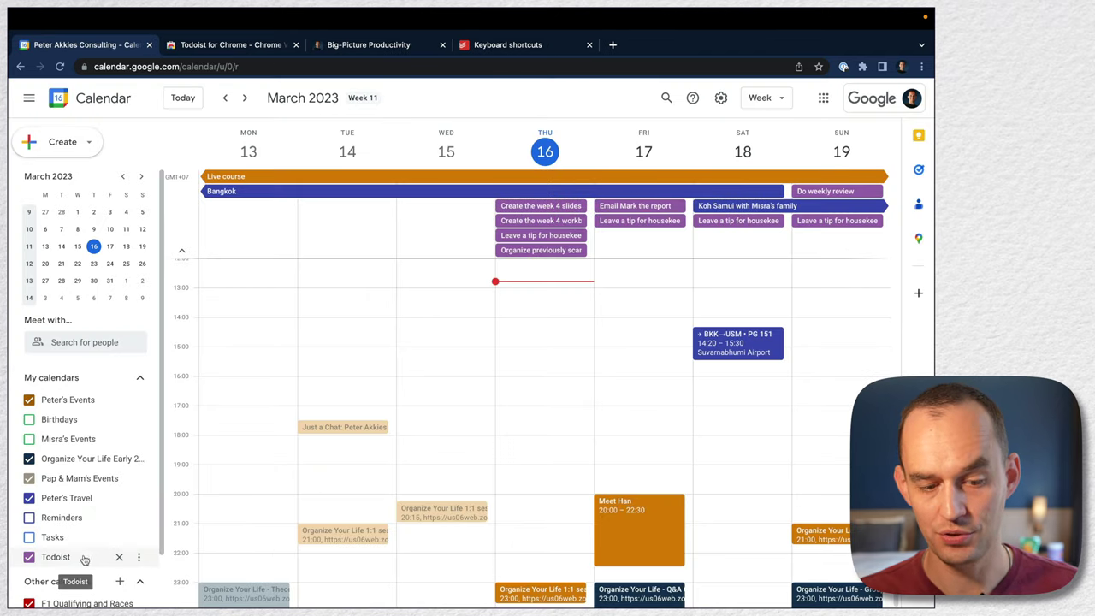
left_click(139, 557)
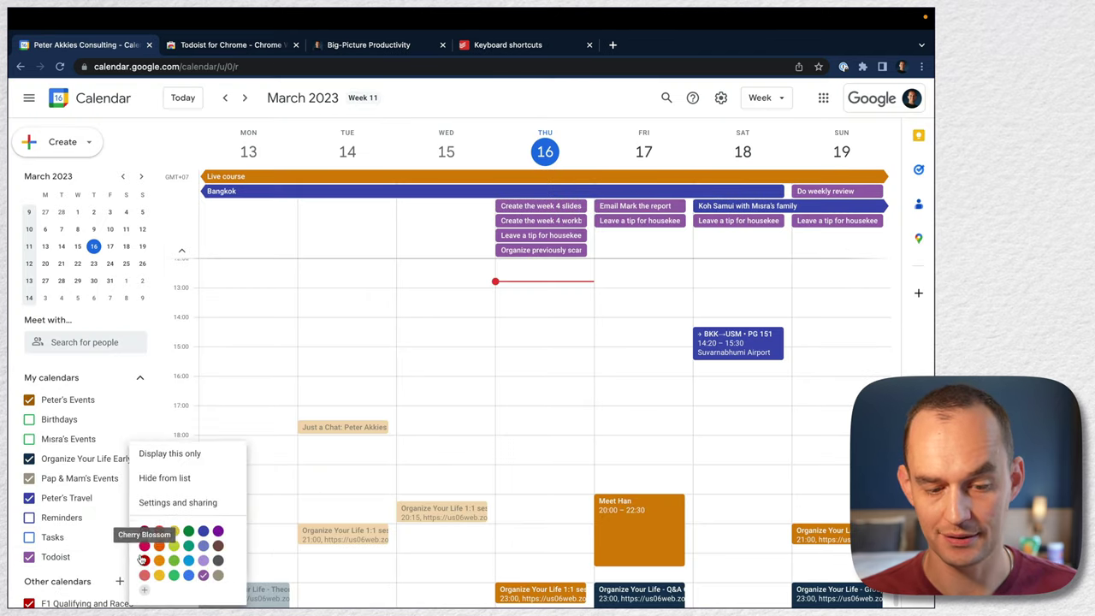
left_click(143, 560)
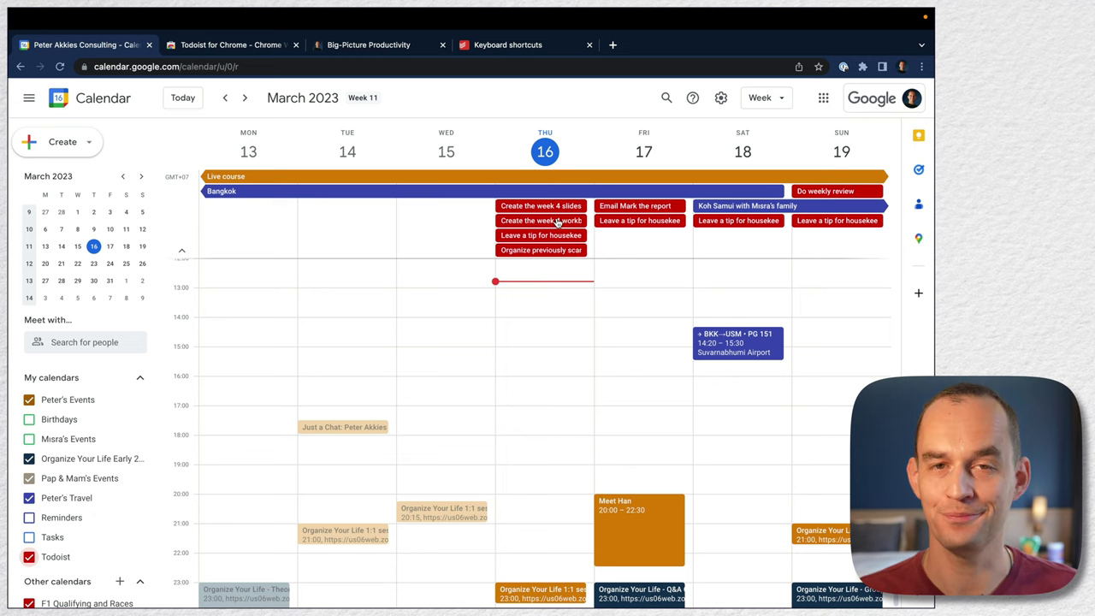
Step: Switch to the Todoist desktop app and schedule today's task "Create the week 4 slides" for today 2pm
key("super+Tab")
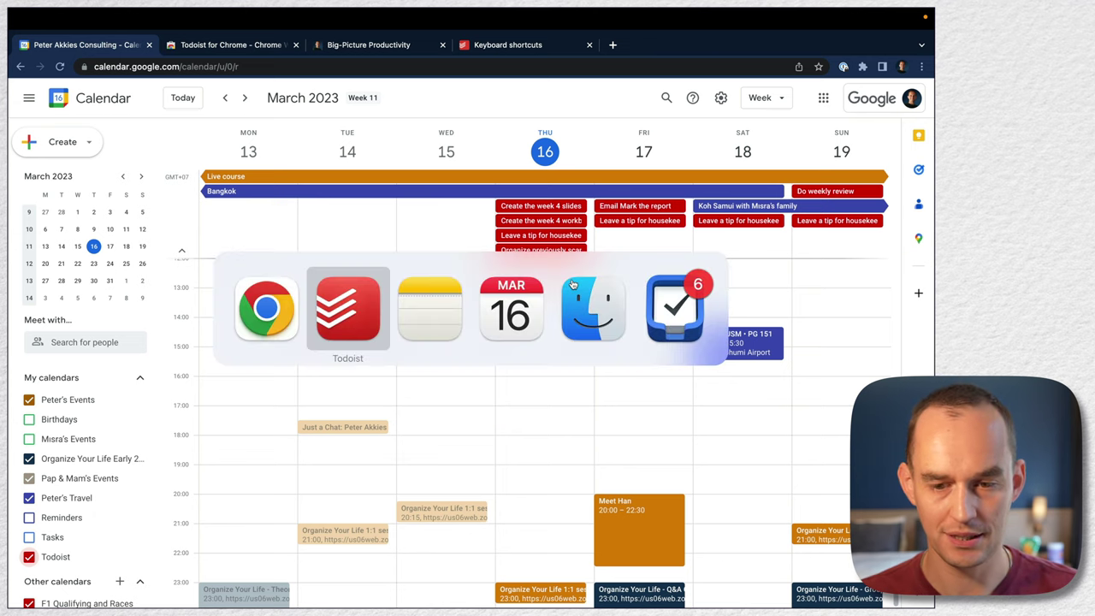
left_click(94, 104)
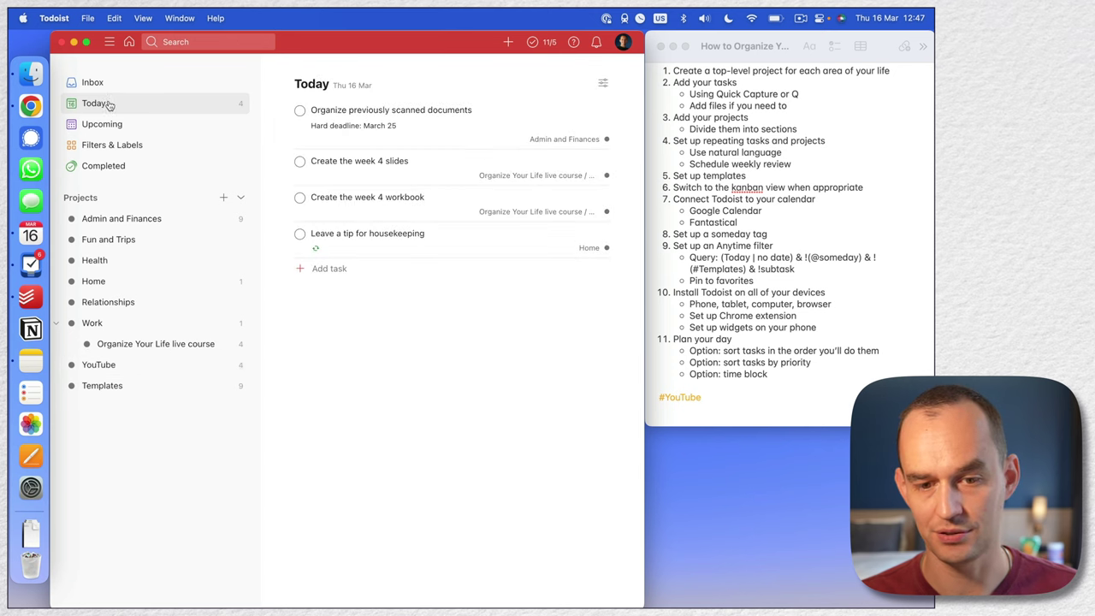
left_click(409, 168)
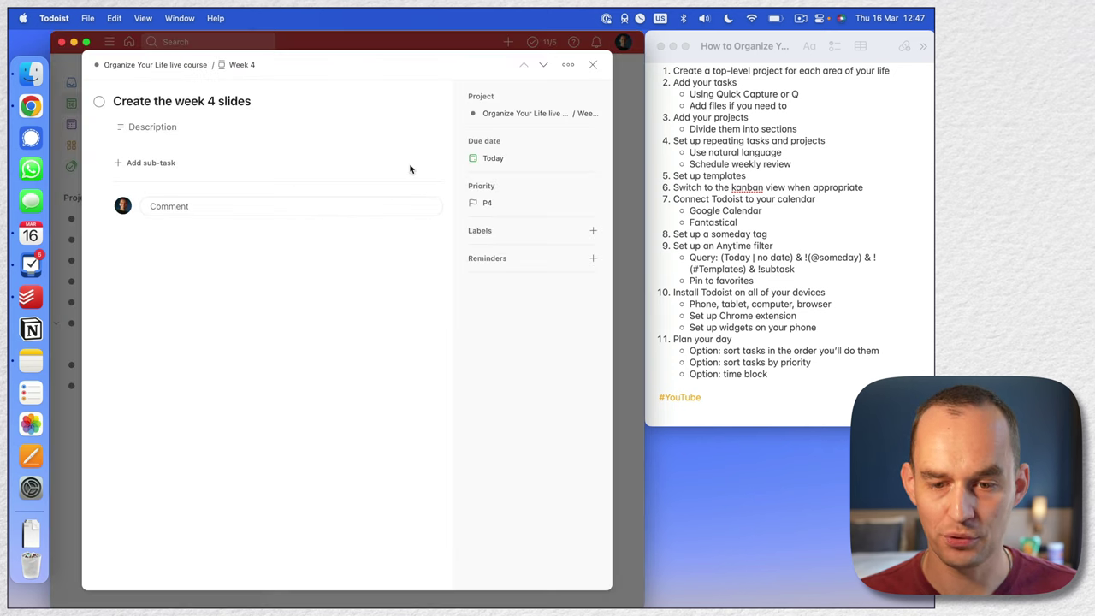
left_click(295, 101)
type("today 2pm")
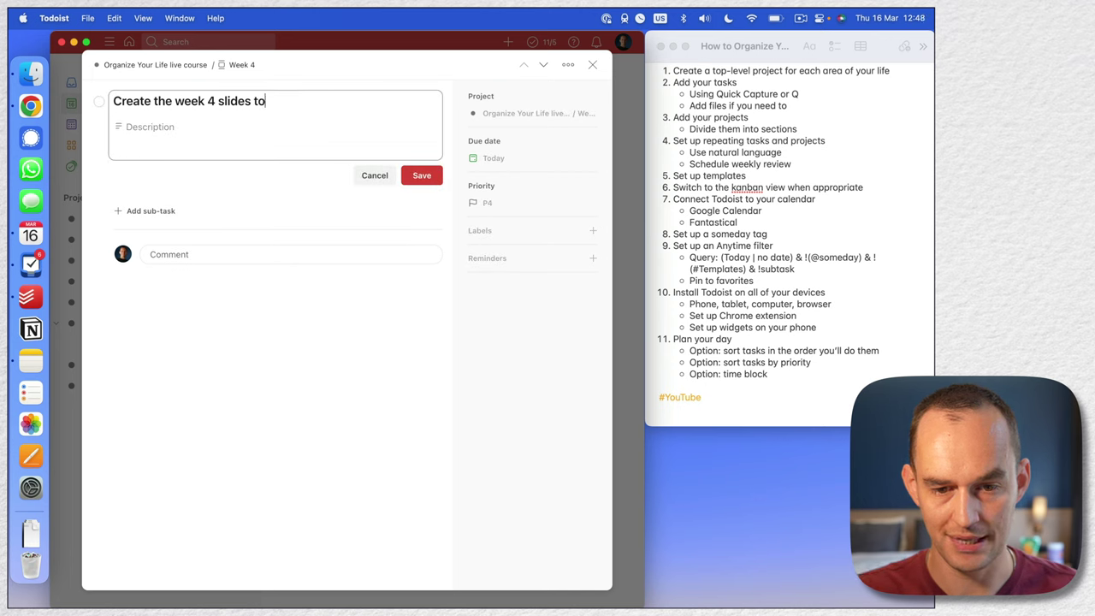
left_click(417, 176)
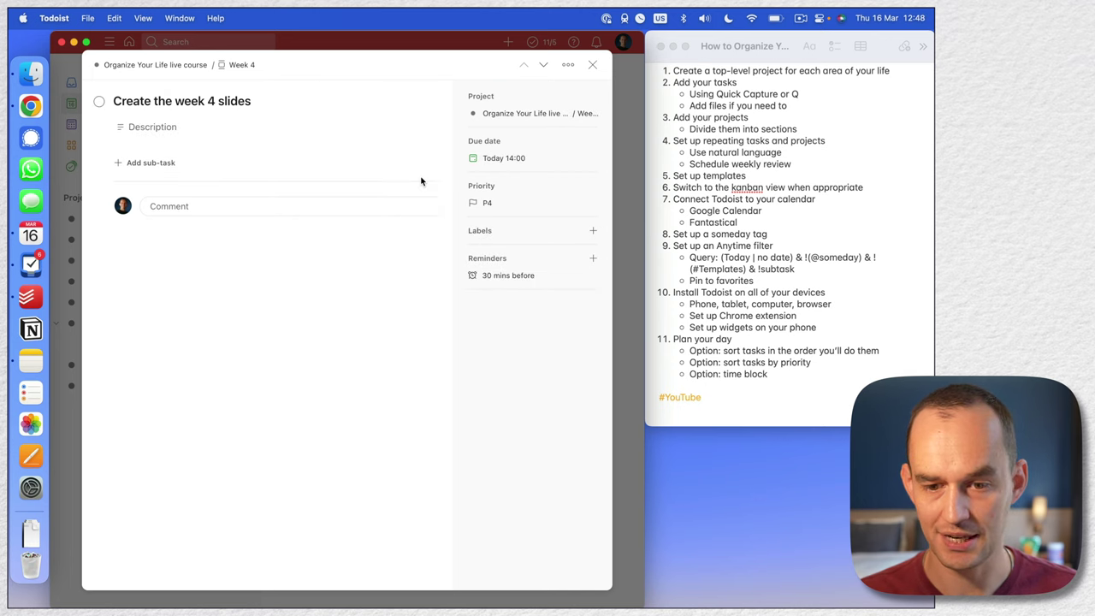
mouse_move(506, 159)
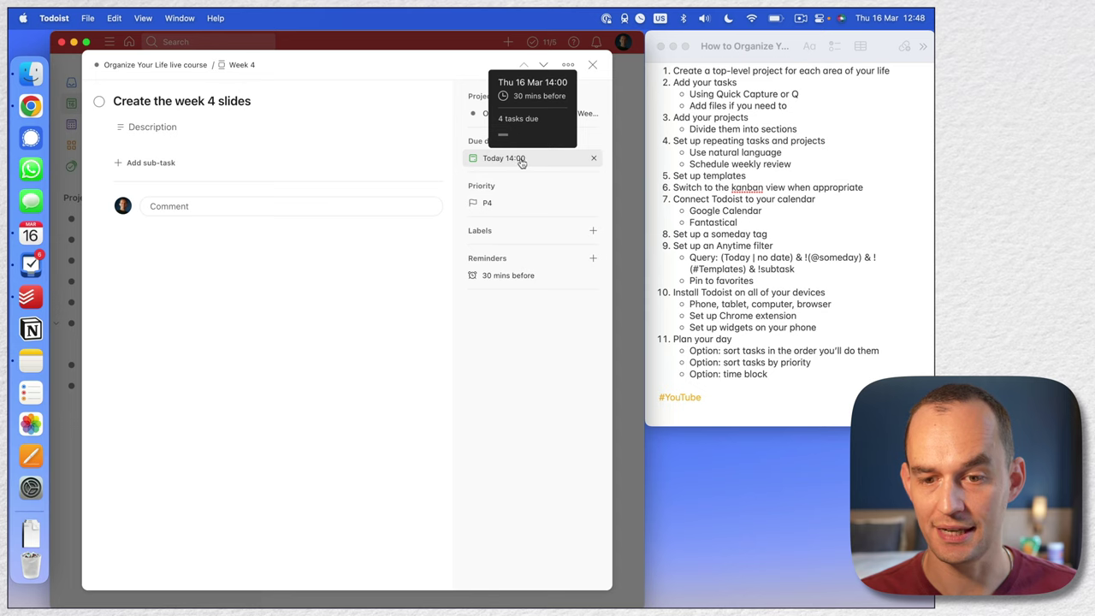
left_click(592, 66)
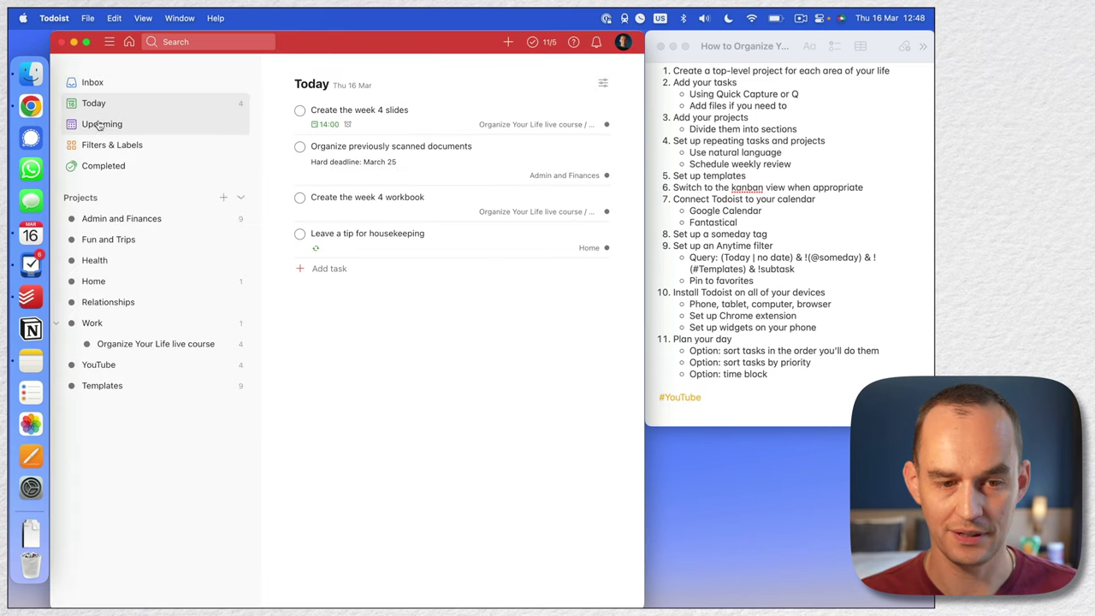
Step: Switch to Google Calendar in Chrome and move today's "Create the week 4 slides" event to 15:00–16:00
left_click(31, 106)
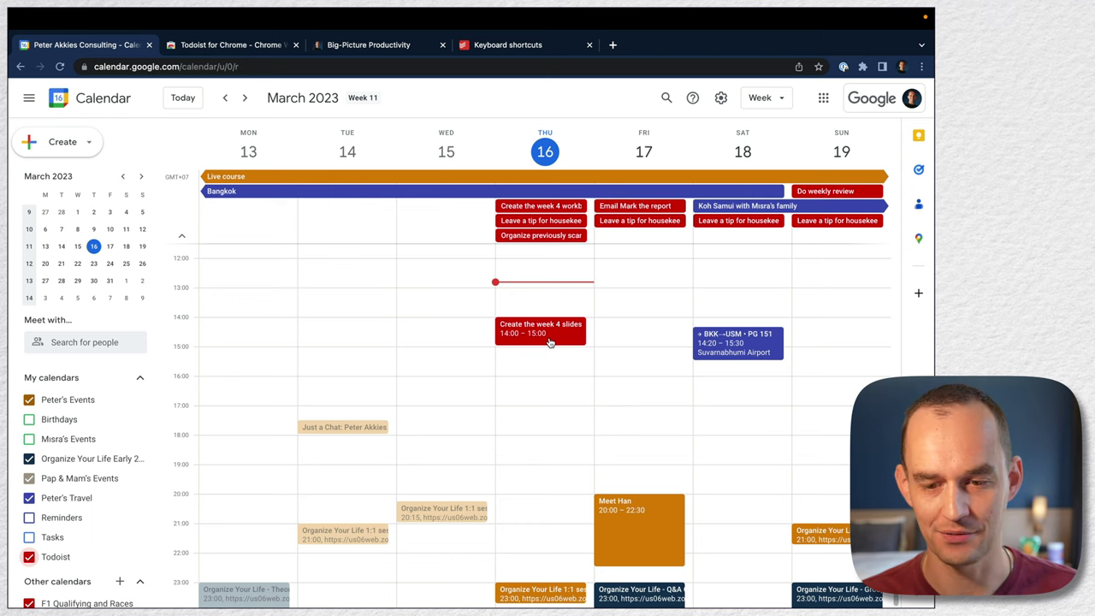
left_click_drag(549, 341, 546, 362)
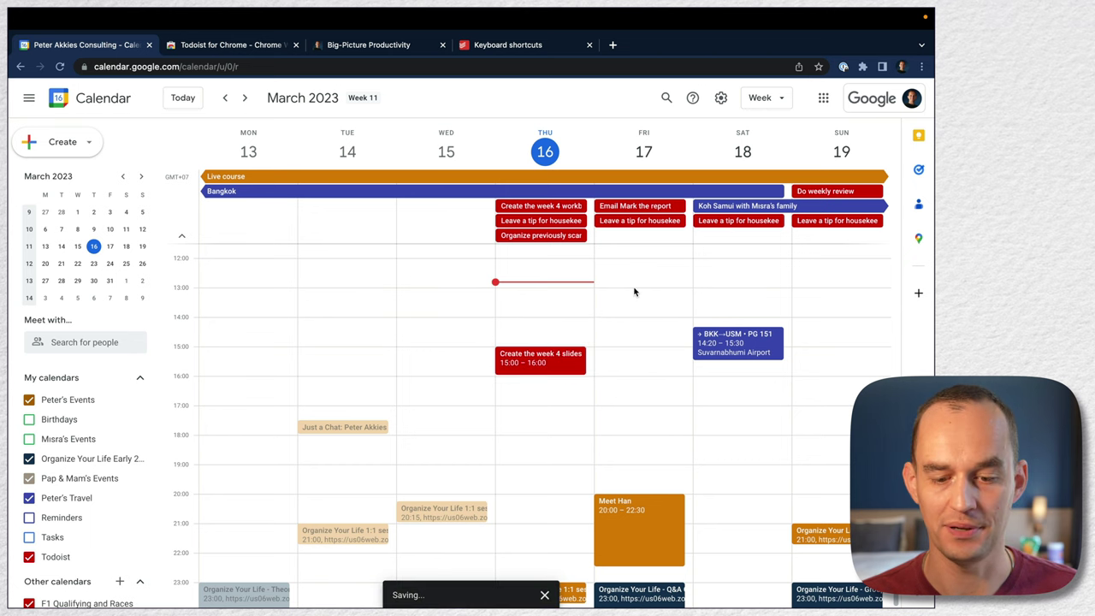
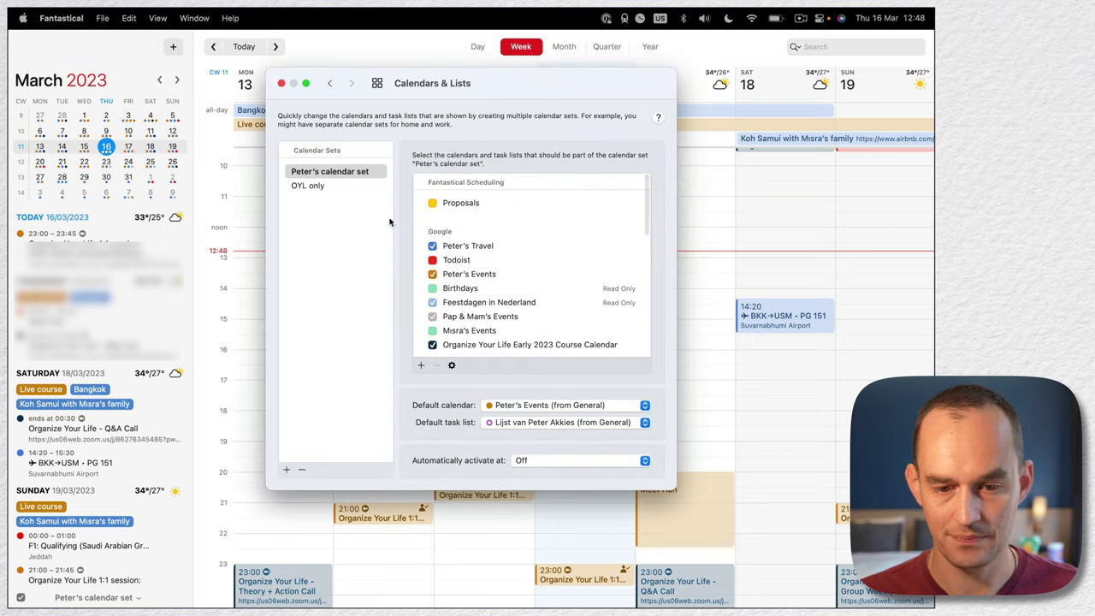
Step: Add Todoist as a new account in Fantastical's settings and let the authorization page open Fantastical
left_click(377, 83)
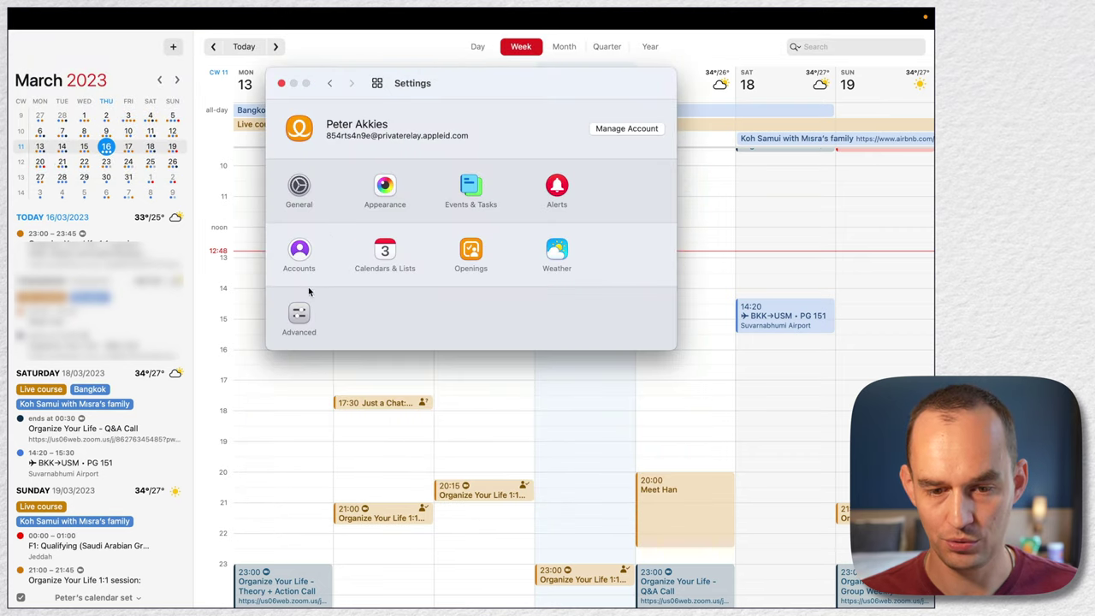
left_click(385, 249)
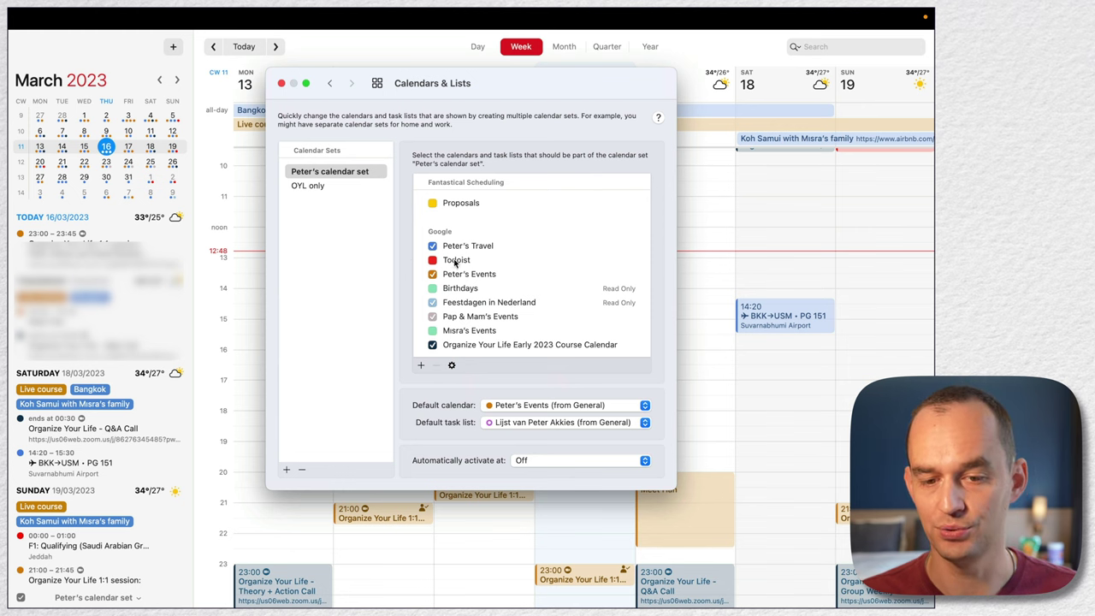
left_click(378, 84)
left_click(304, 260)
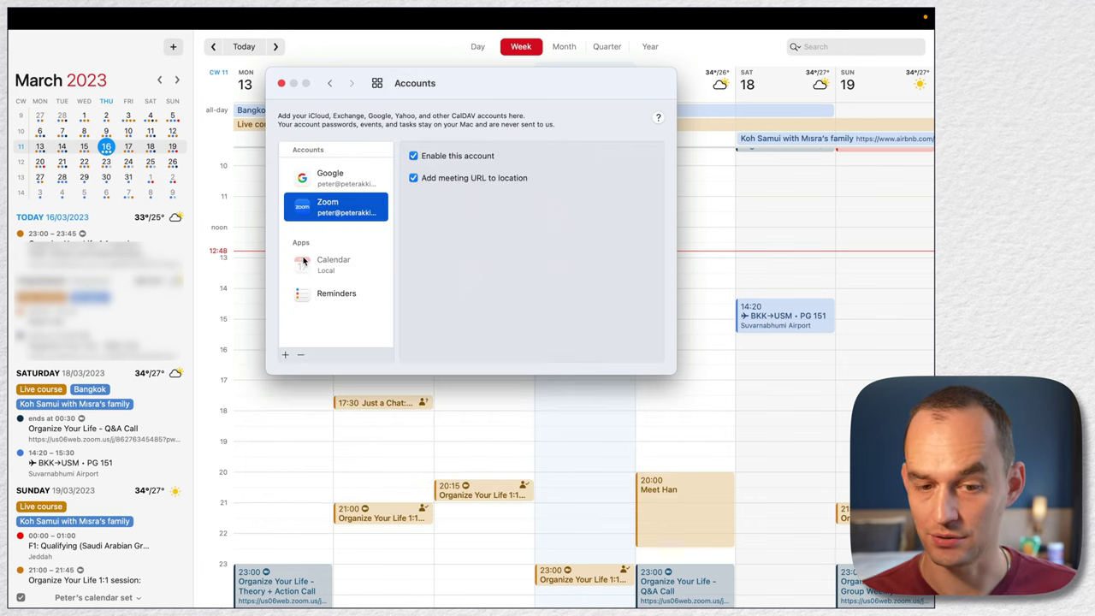
left_click(285, 354)
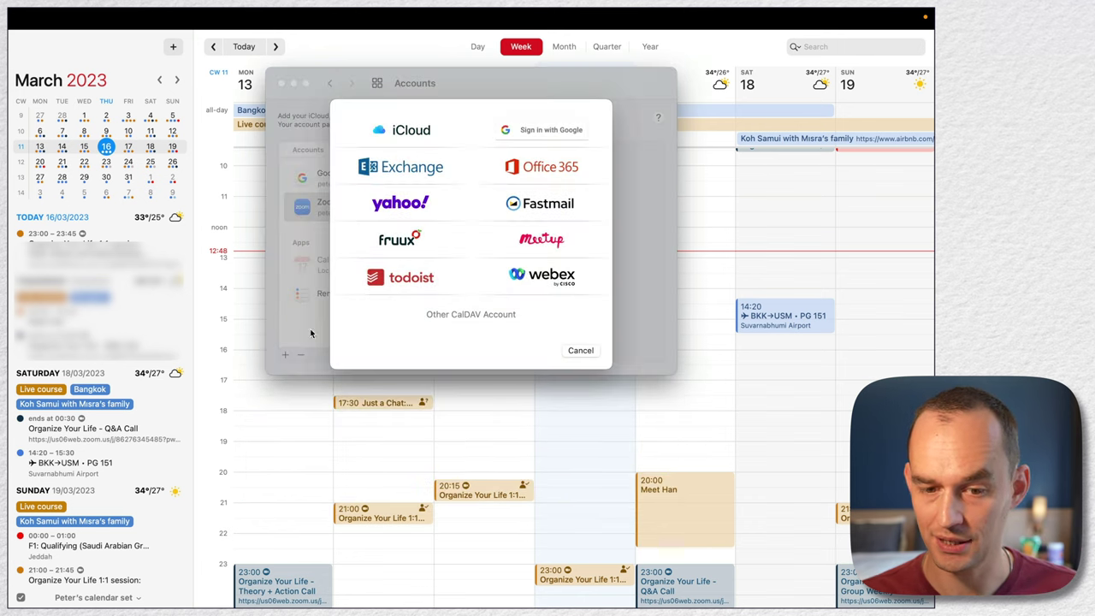
left_click(418, 277)
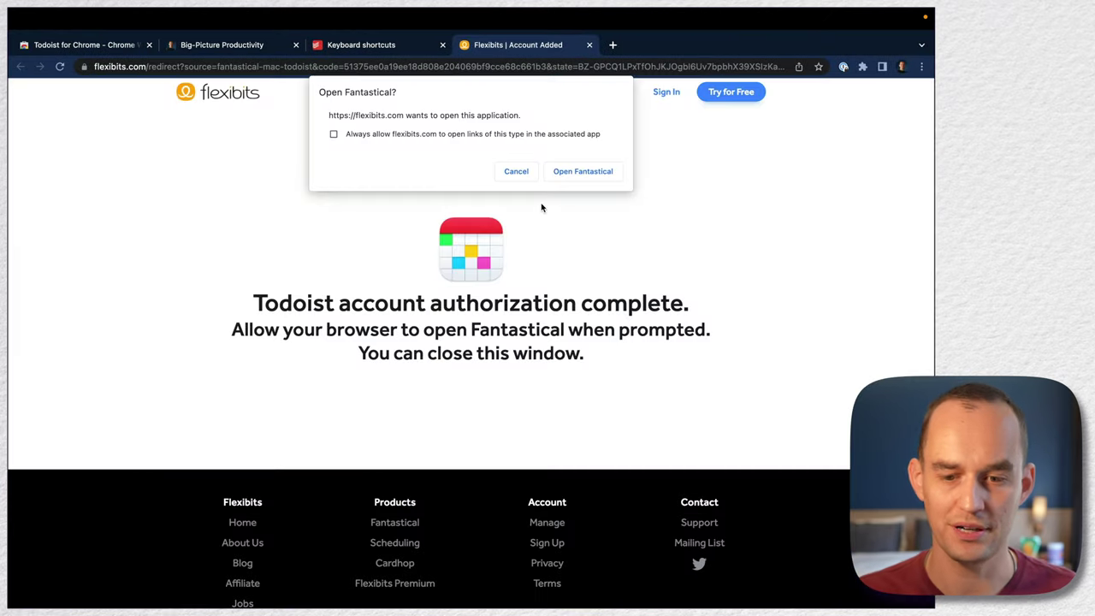
left_click(591, 174)
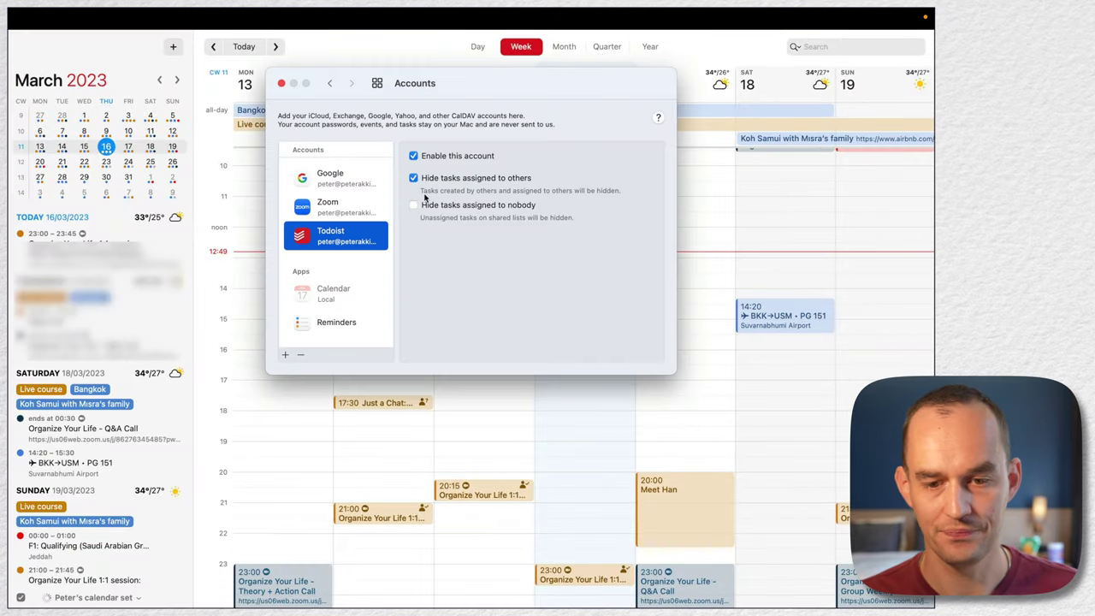
Step: Include all Todoist task lists from Admin and Finances through YouTube, except Templates, in the selected calendar set and close the settings
left_click(376, 84)
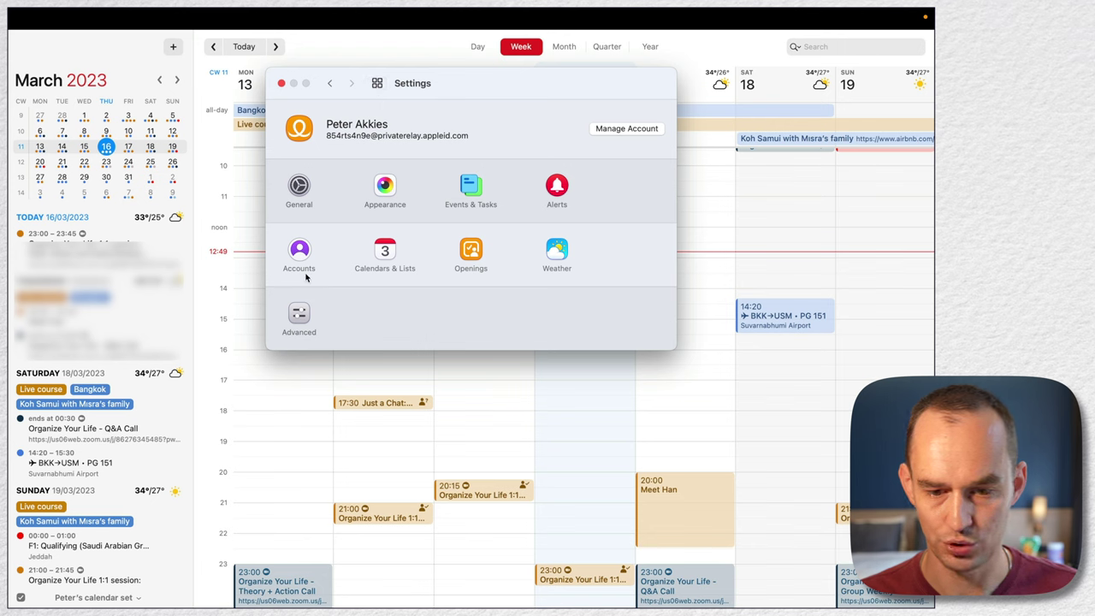
left_click(301, 315)
left_click(375, 83)
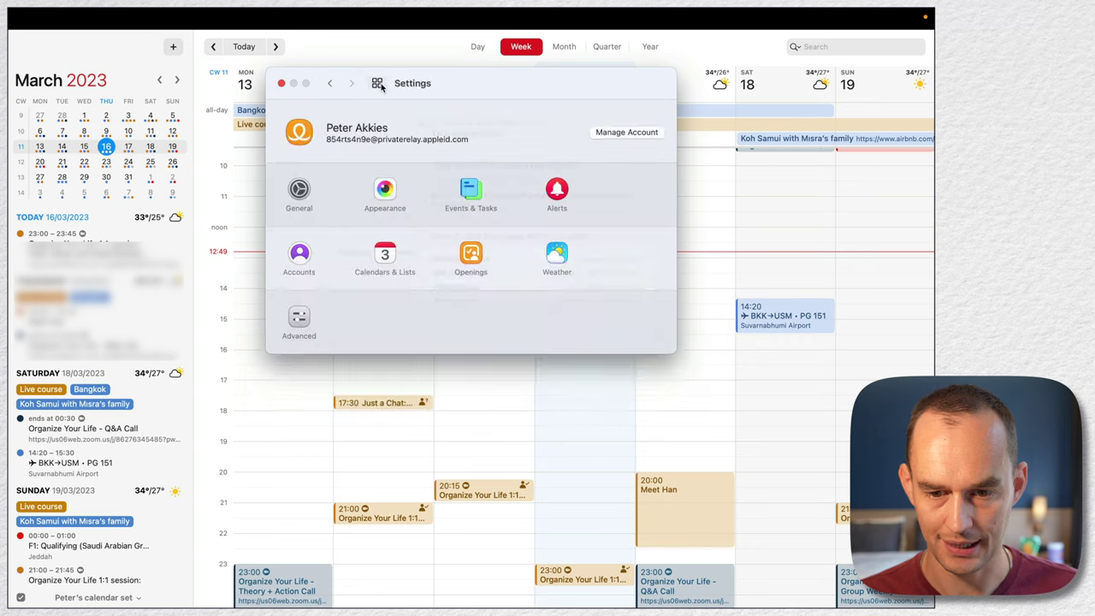
left_click(385, 250)
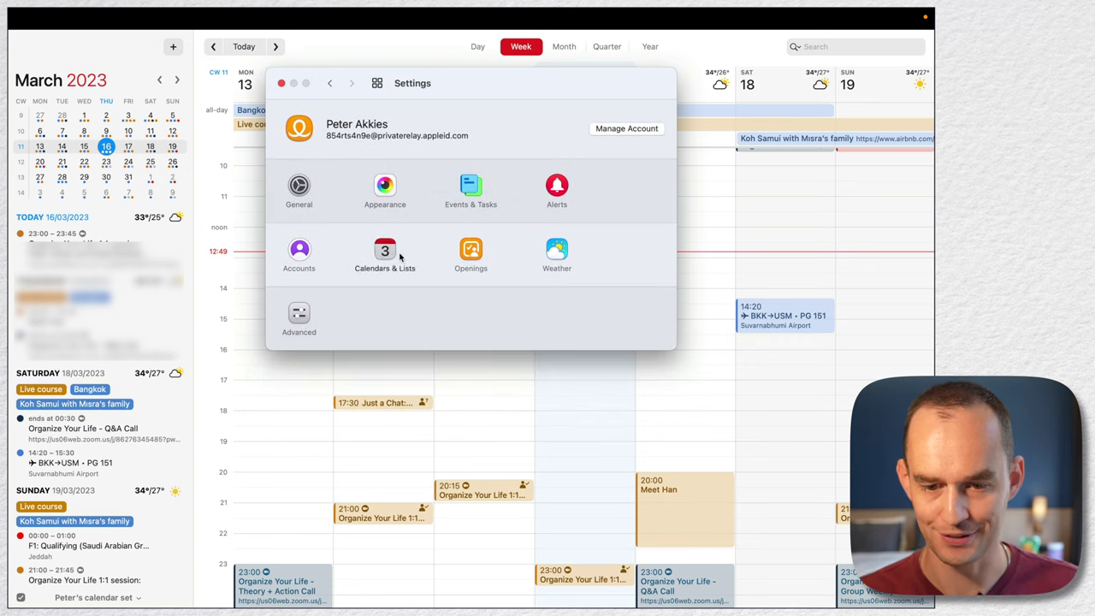
scroll(500, 253, "down", 10)
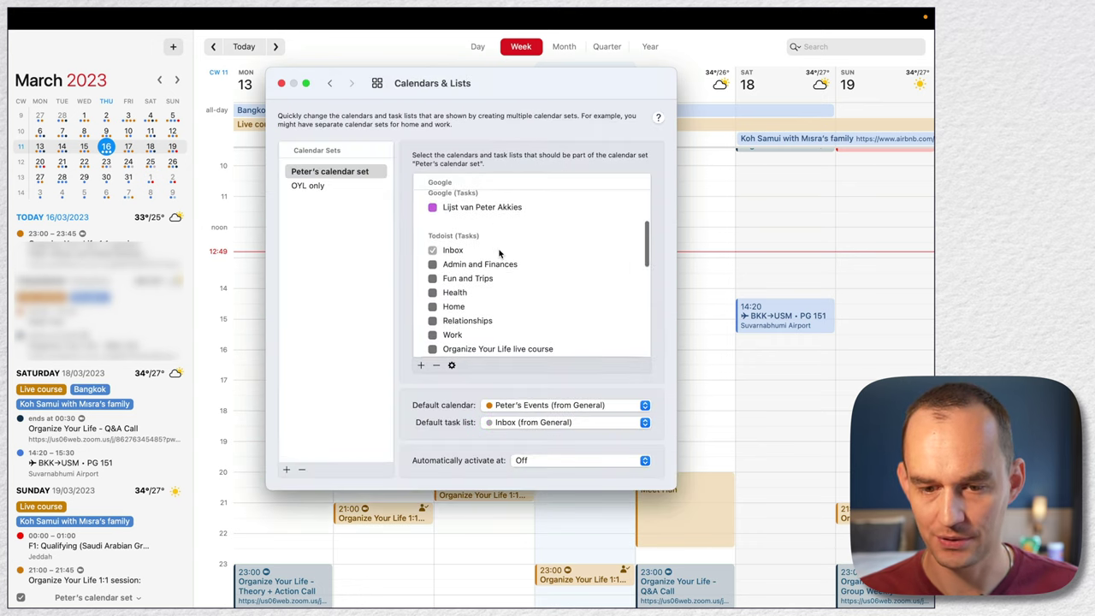
scroll(485, 227, "up", 1)
left_click(432, 227)
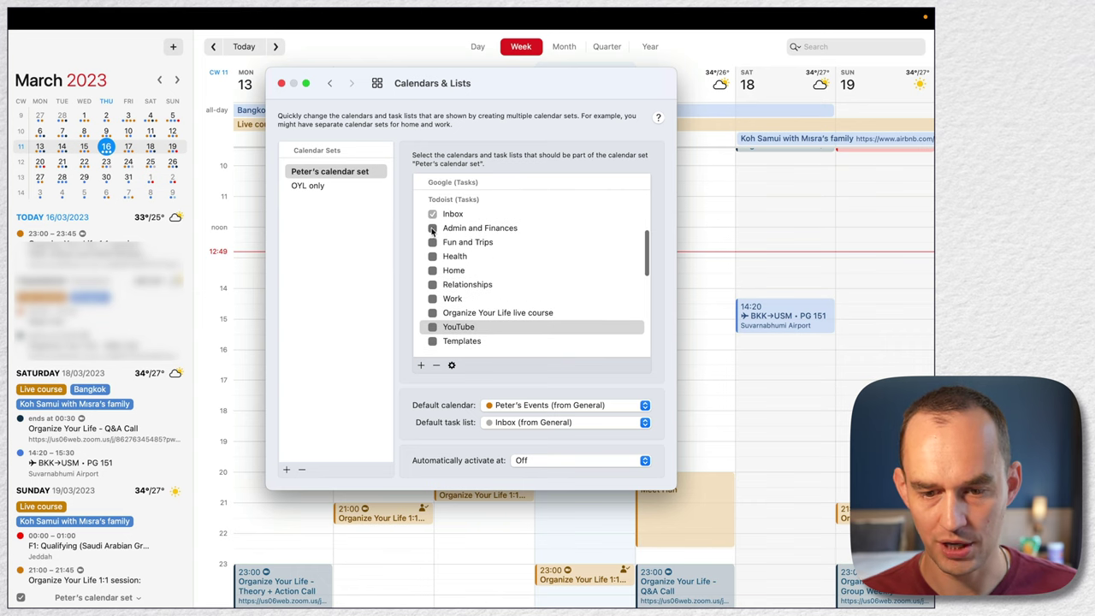
left_click(432, 242)
left_click(431, 256)
left_click(432, 270)
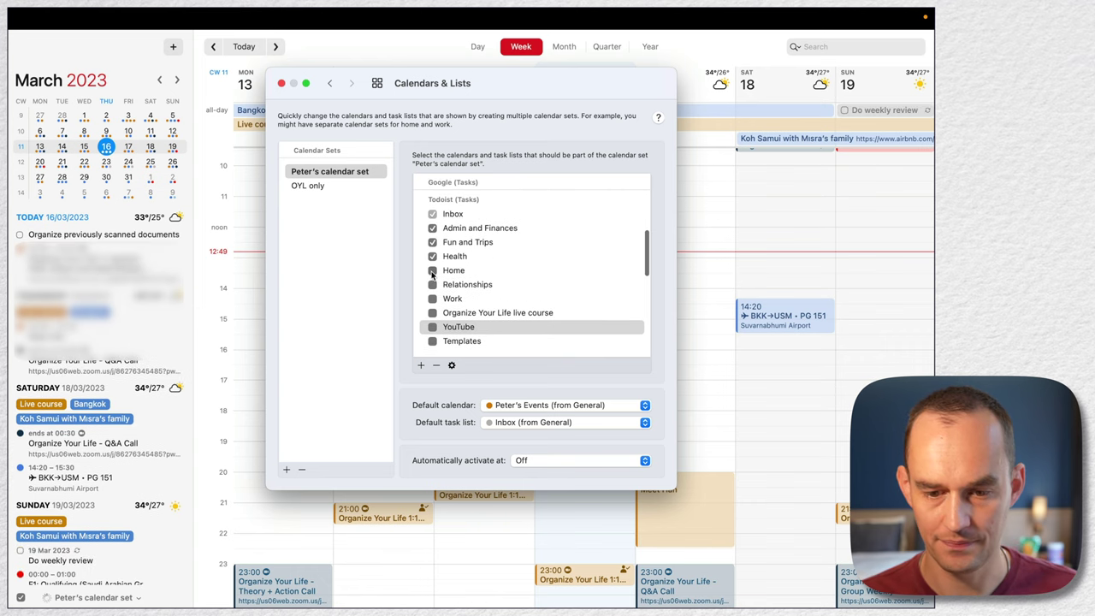
left_click(432, 298)
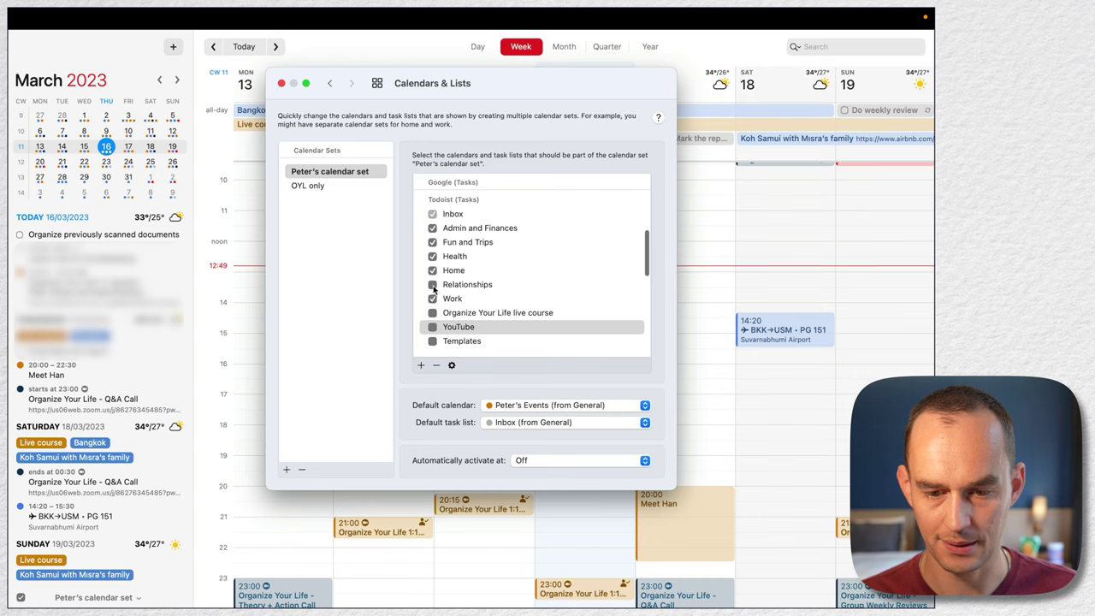
left_click(431, 284)
left_click(432, 312)
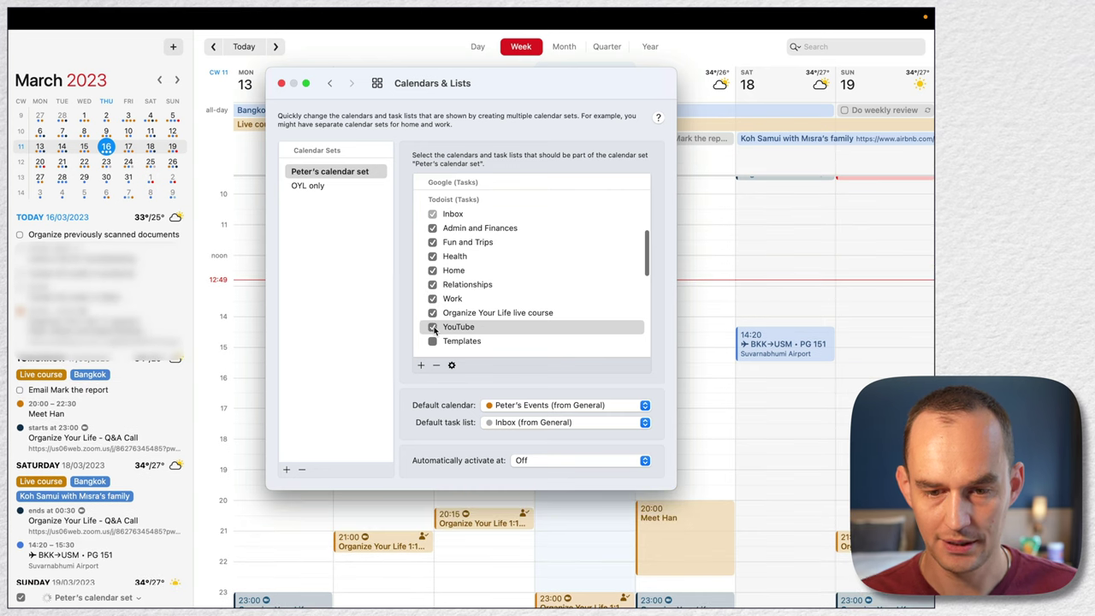
left_click(282, 84)
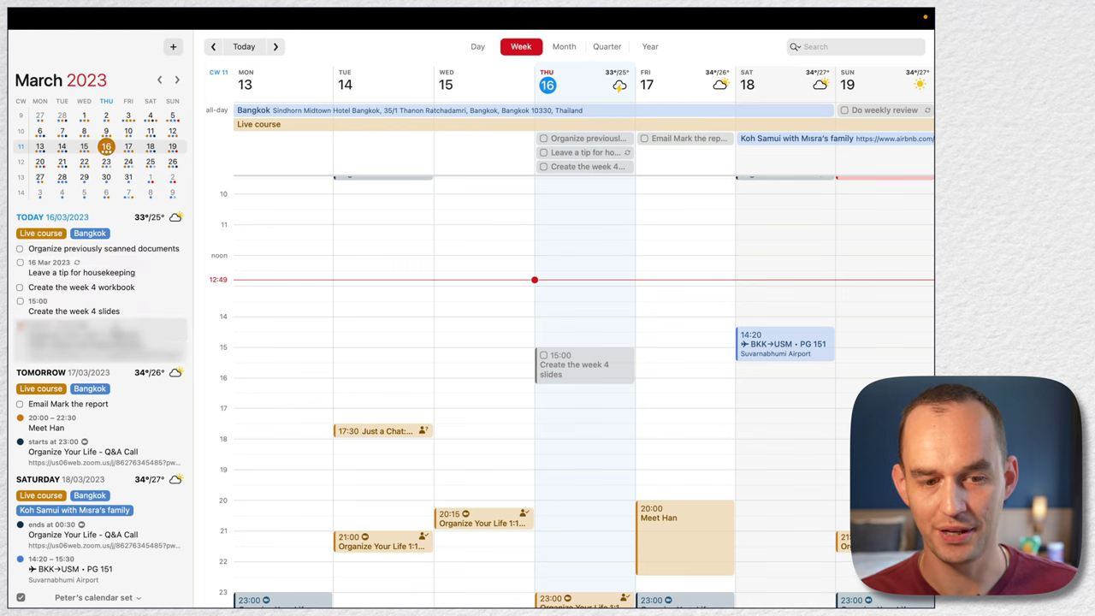
Step: Check today's synced Todoist tasks in the week calendar and move "Create the week 4 slides" to 17:00
left_click(106, 146)
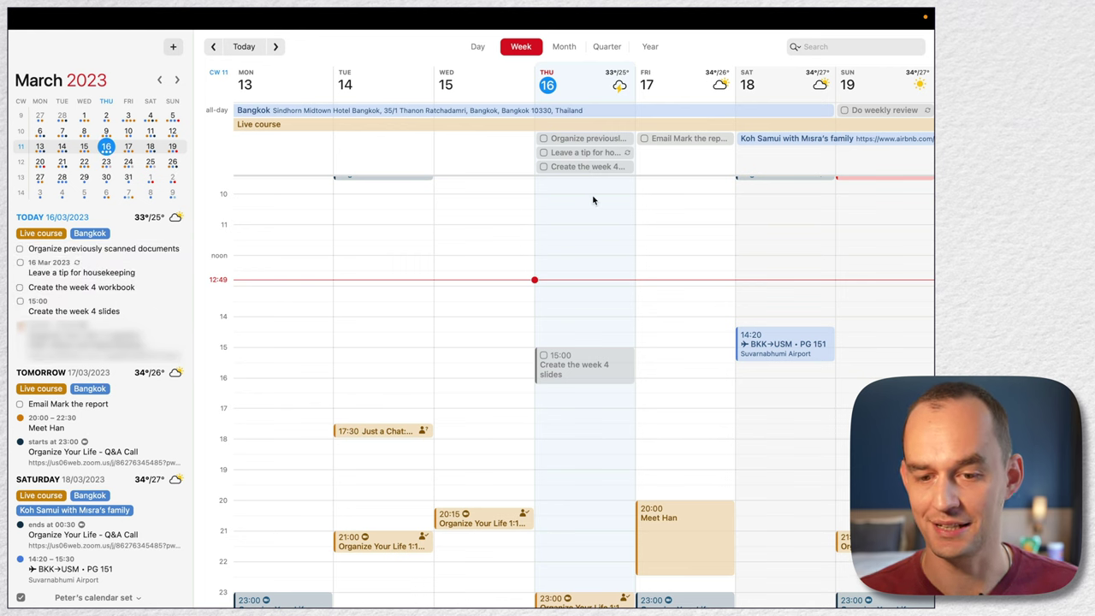
left_click(587, 141)
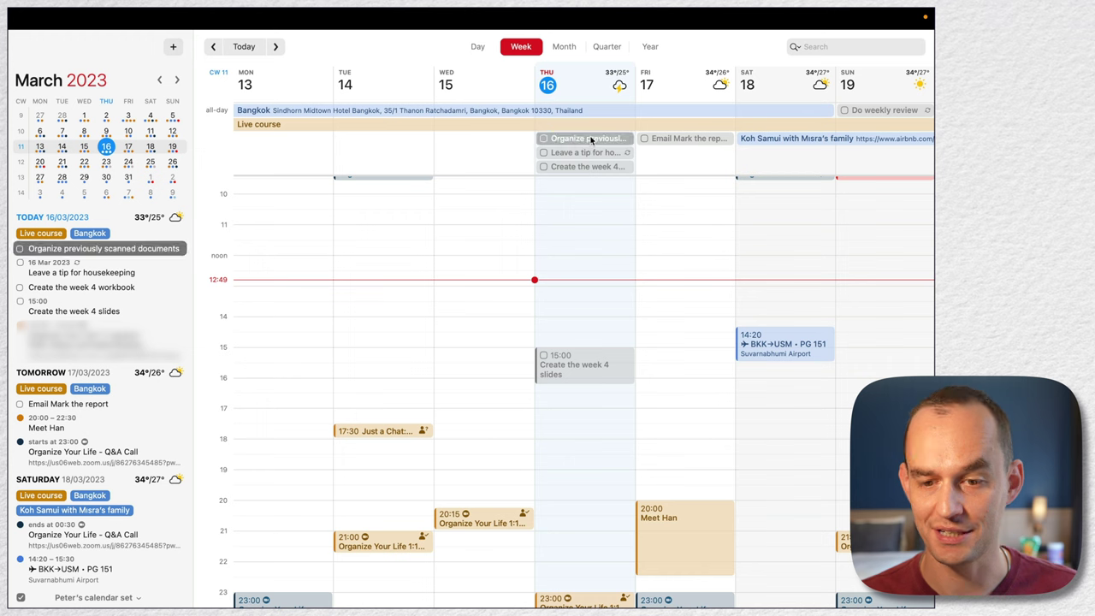
left_click(582, 154)
left_click(582, 168)
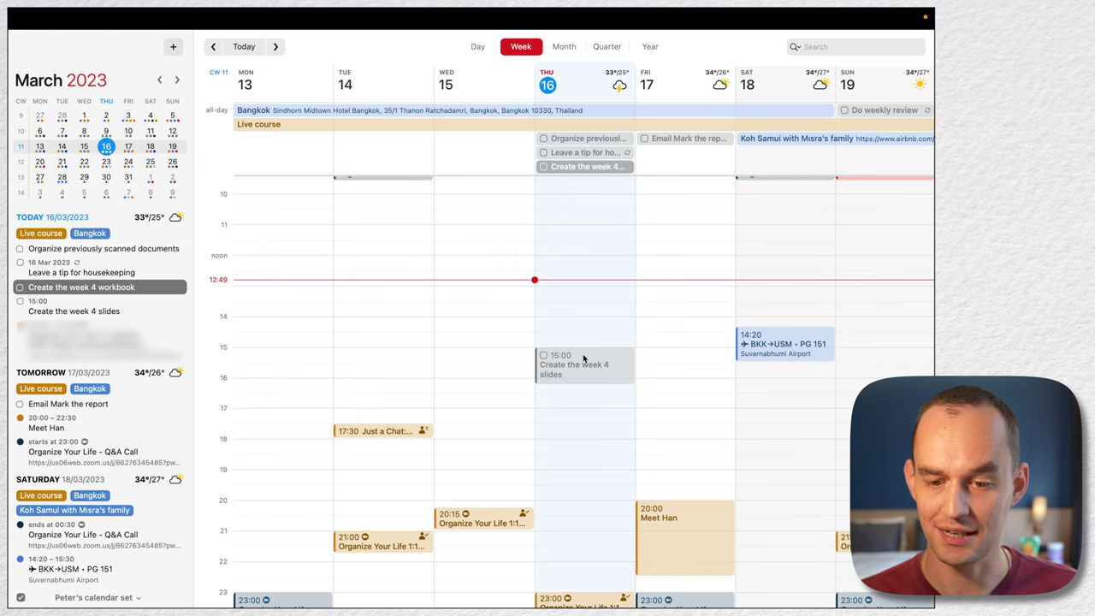
left_click(584, 368)
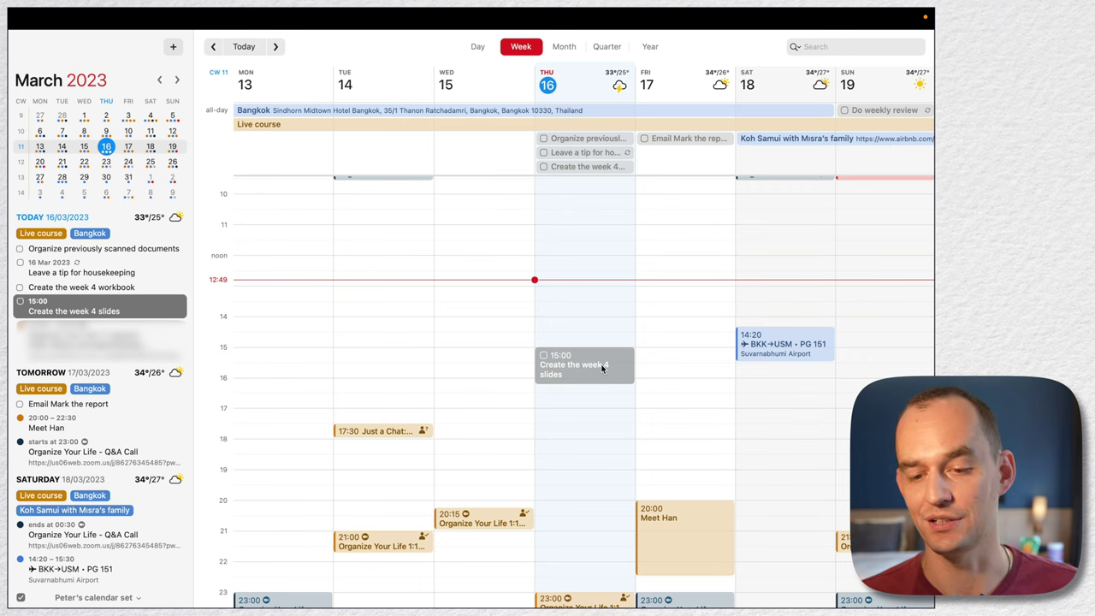
left_click_drag(602, 368, 606, 429)
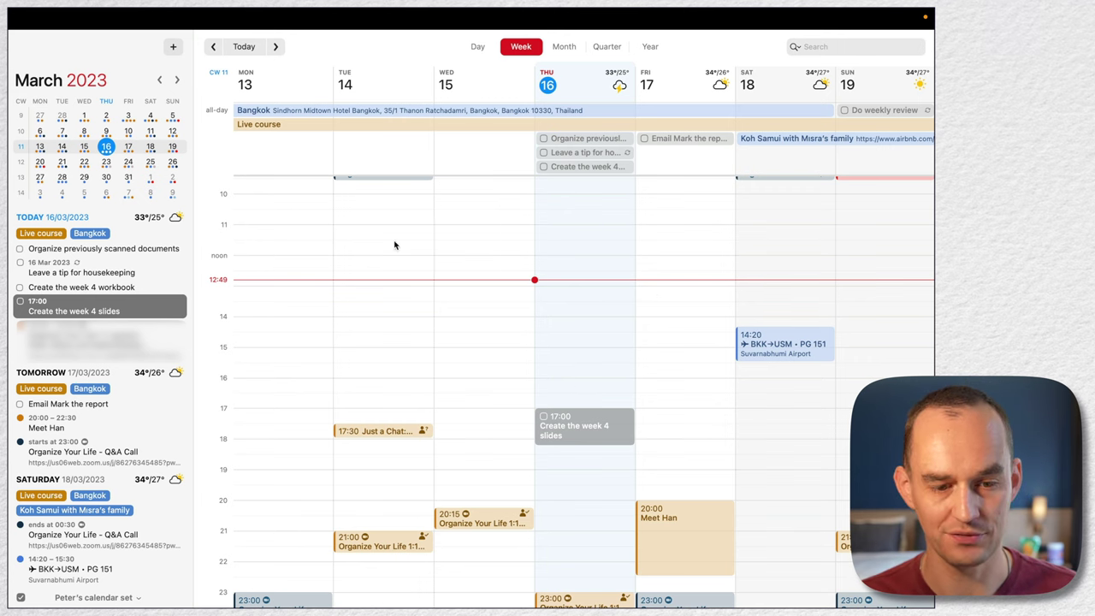
Step: Complete today's task "Organize previously scanned documents" and switch back to the Todoist app
left_click(20, 248)
key("super+Tab")
key("super+Tab")
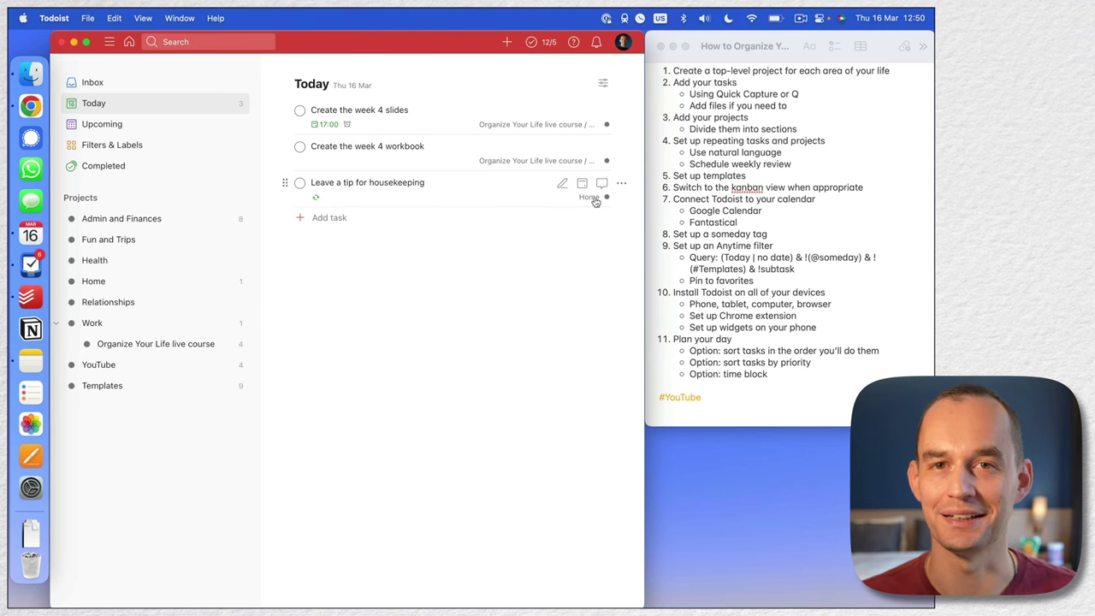
Step: Create a new label named "someday", keeping the Charcoal color, as called for in the checklist
left_click(758, 229)
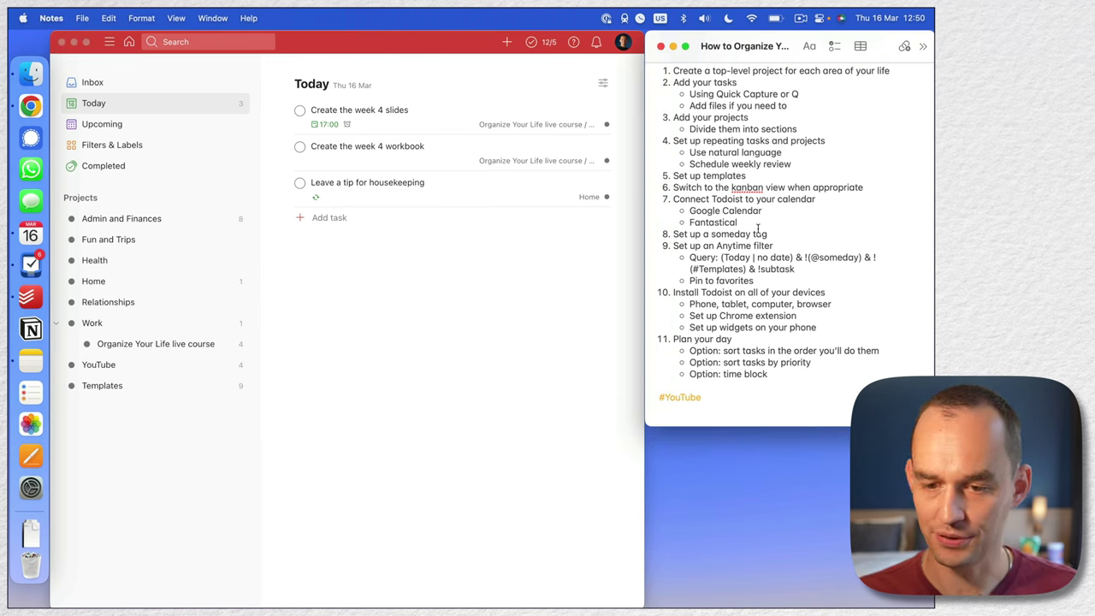
left_click(475, 248)
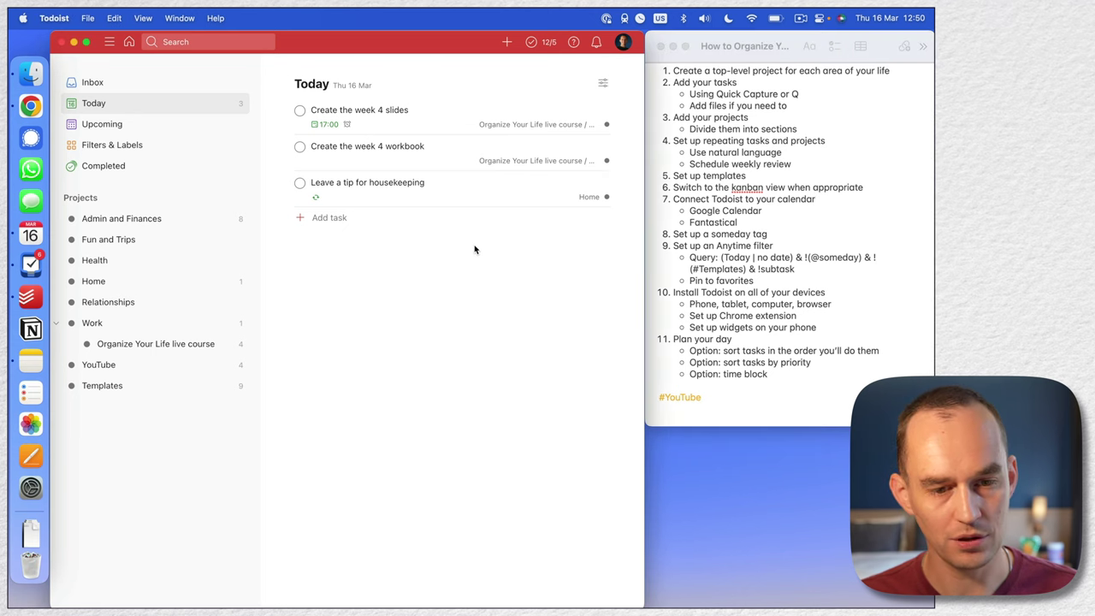
left_click(137, 146)
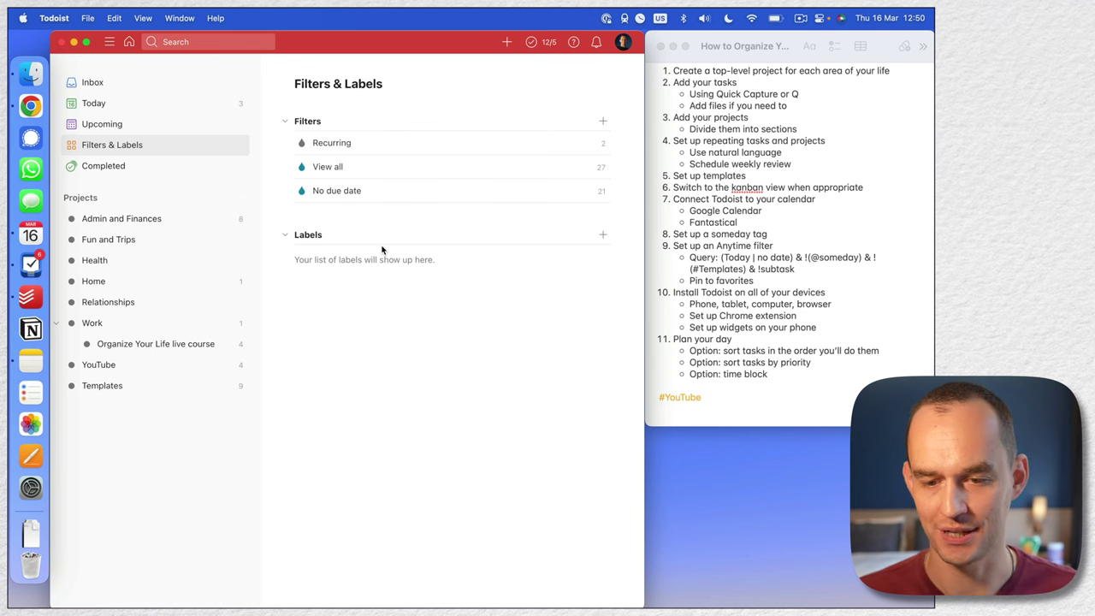
left_click(602, 234)
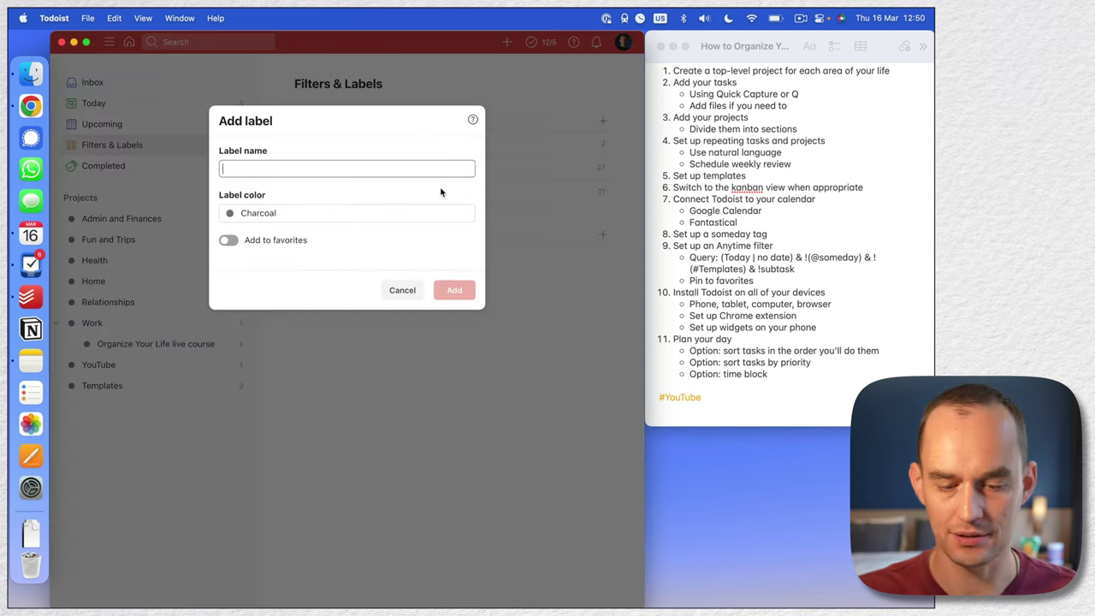
type("someday")
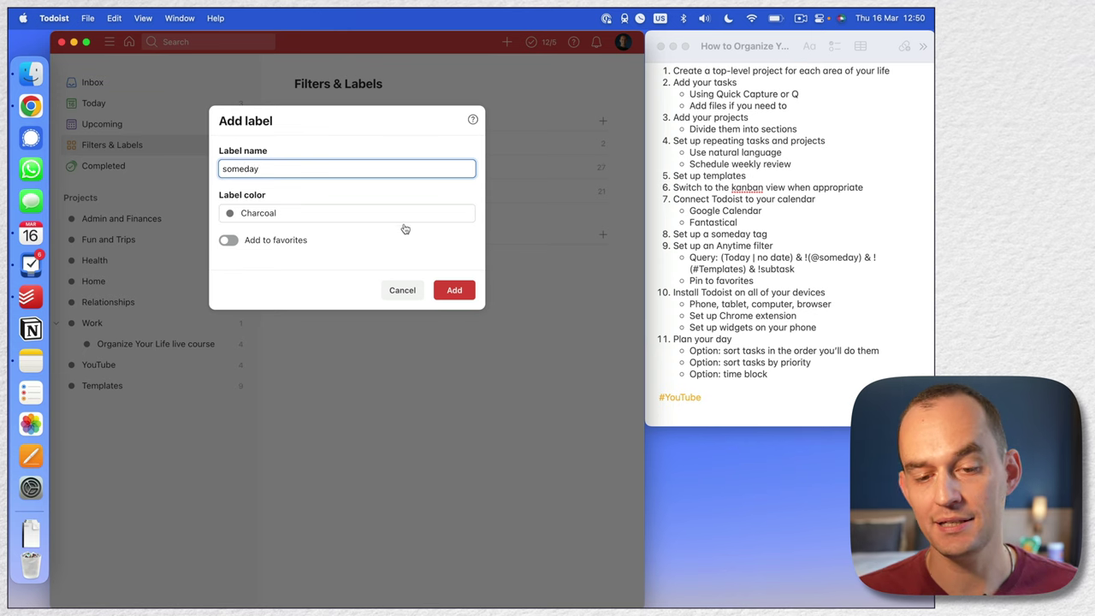
left_click(462, 292)
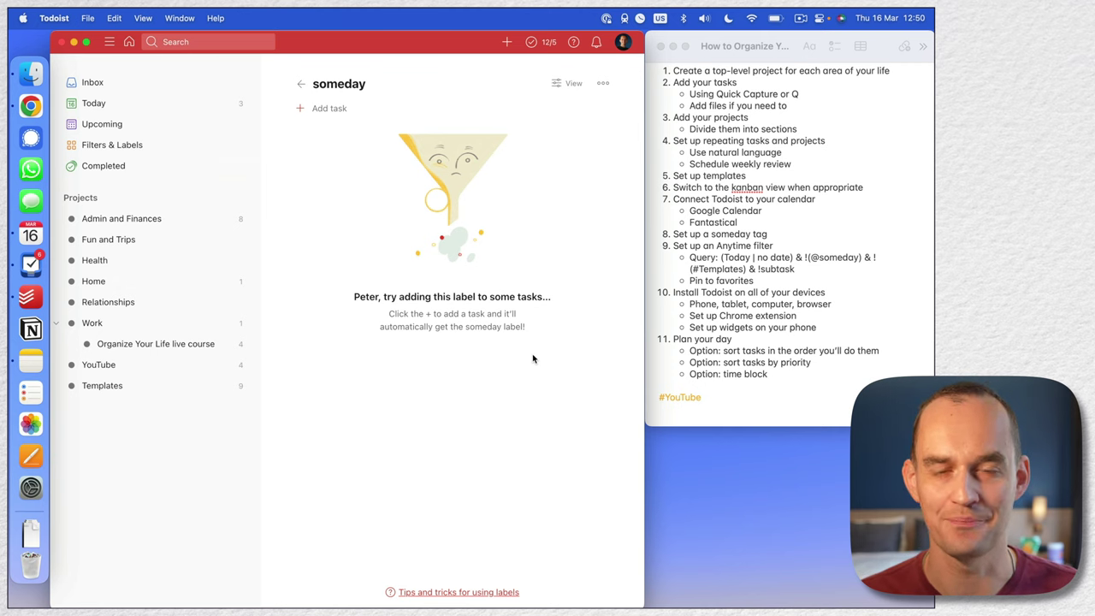
Step: Add the task "Plan a trip to Iceland" with the someday label to the Fun and Trips project and close the entry form
left_click(120, 240)
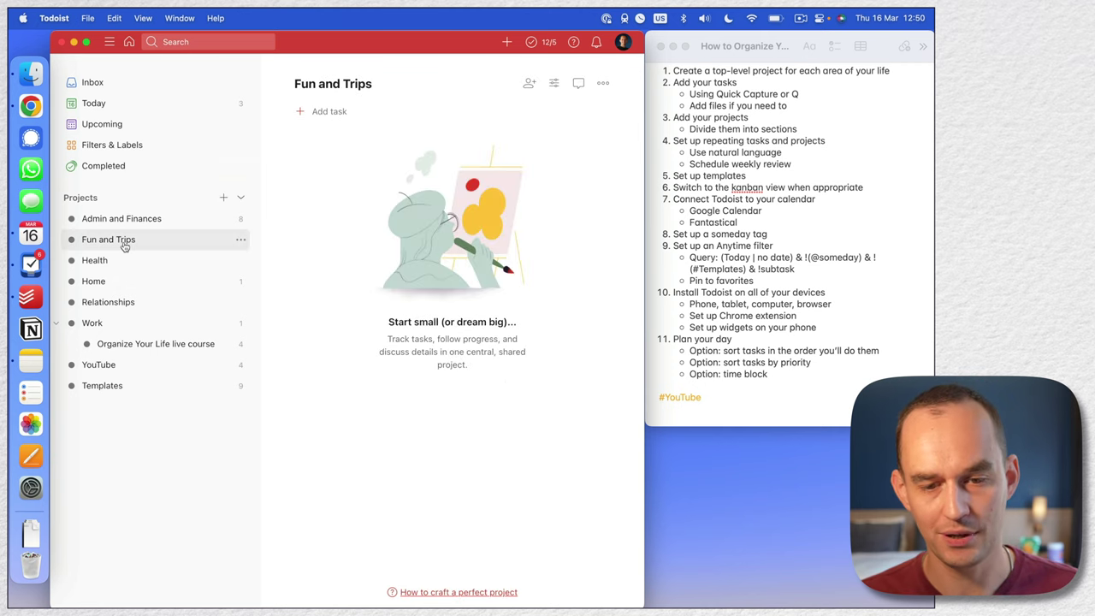
left_click(333, 109)
type("Plan a trip to Iceland")
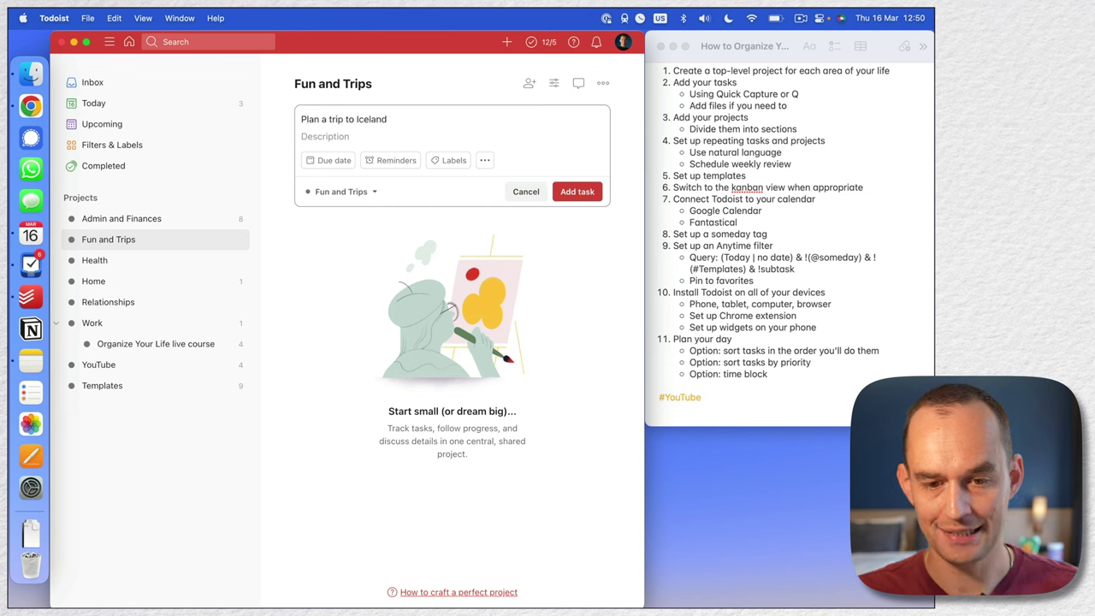
type(" @som")
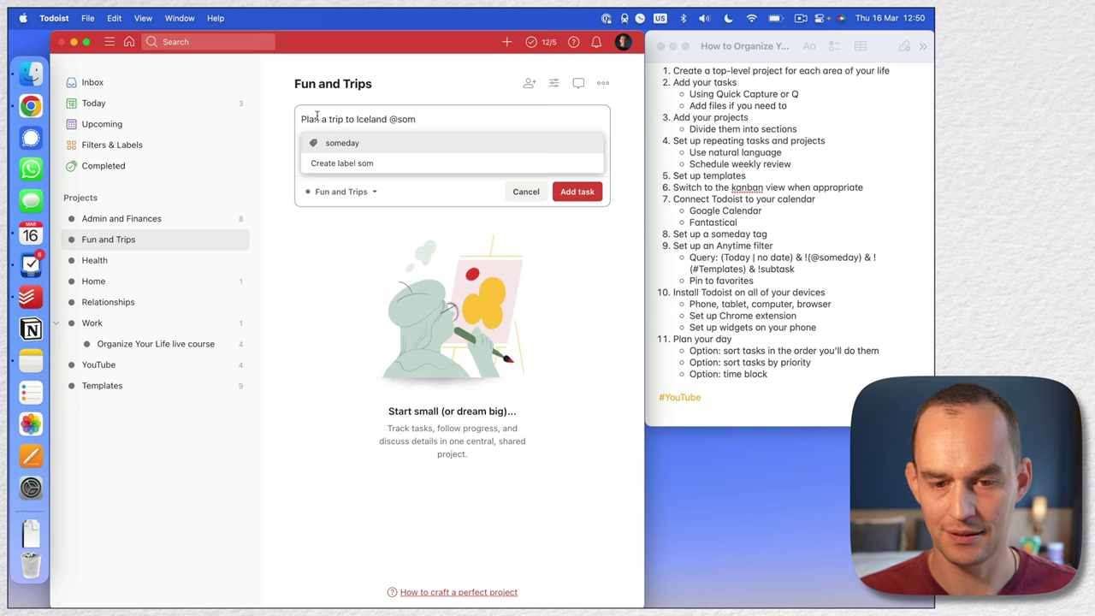
left_click(338, 143)
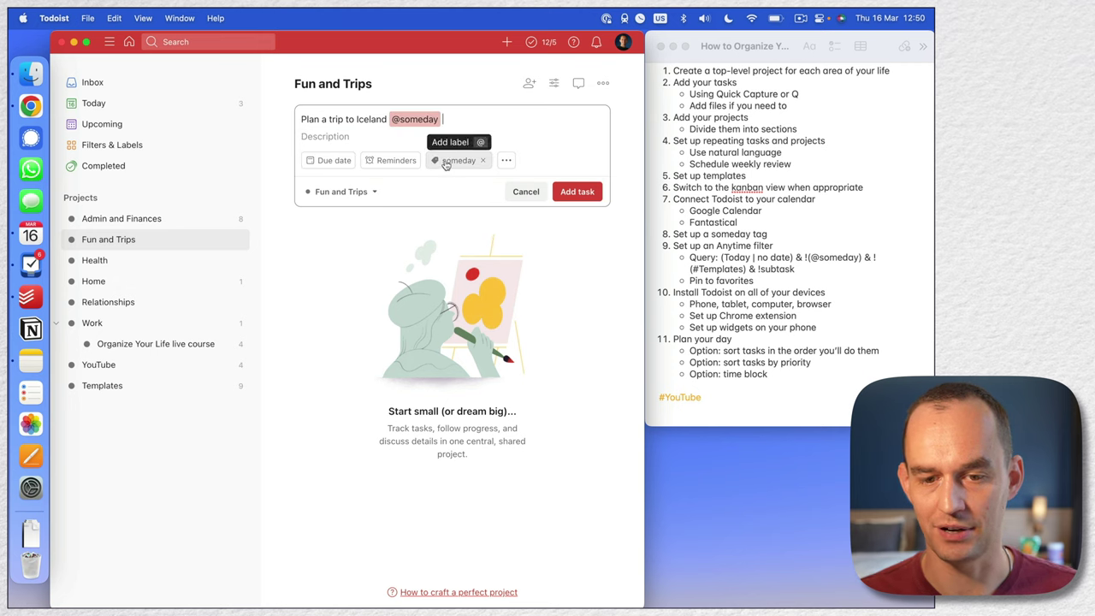
left_click(587, 193)
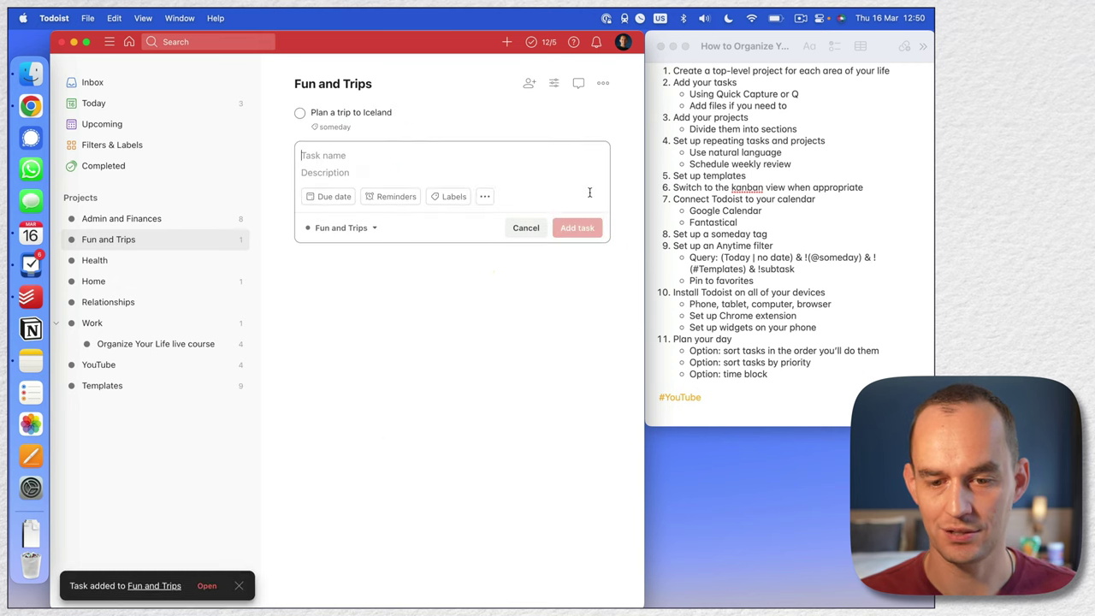
left_click(525, 227)
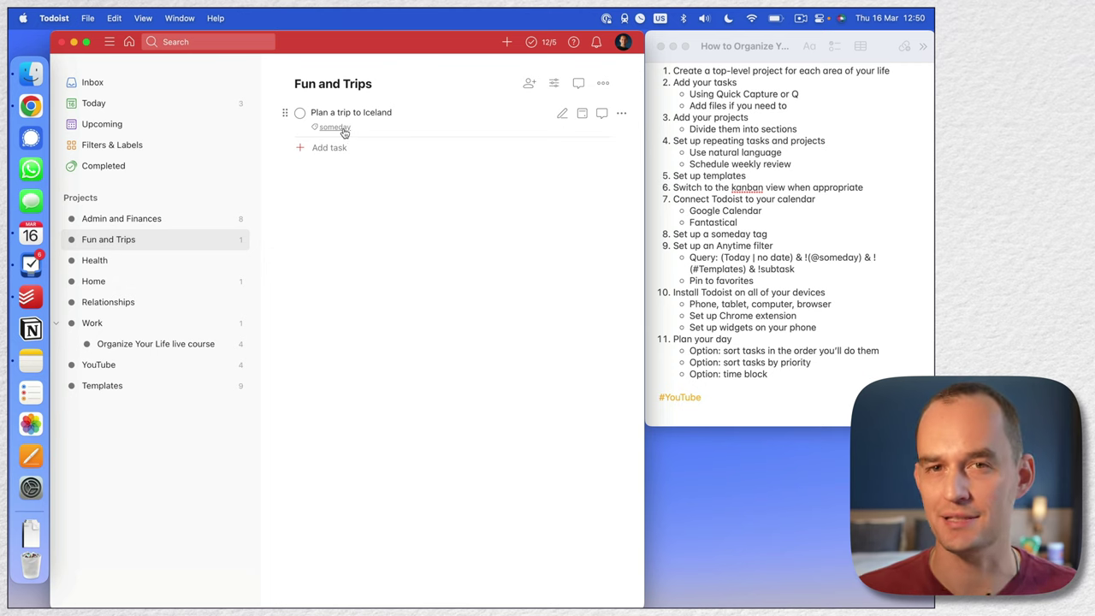
Step: Look up the Anytime filter item in the checklist note and add the someday label to the favorites in Todoist
left_click(681, 182)
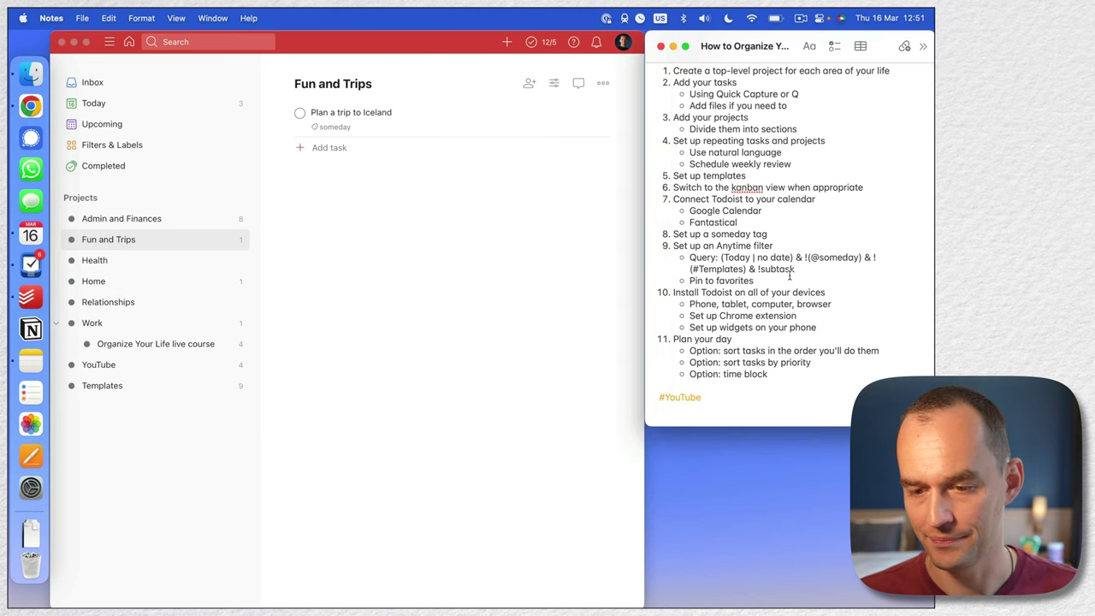
left_click_drag(672, 245, 768, 245)
left_click(785, 245)
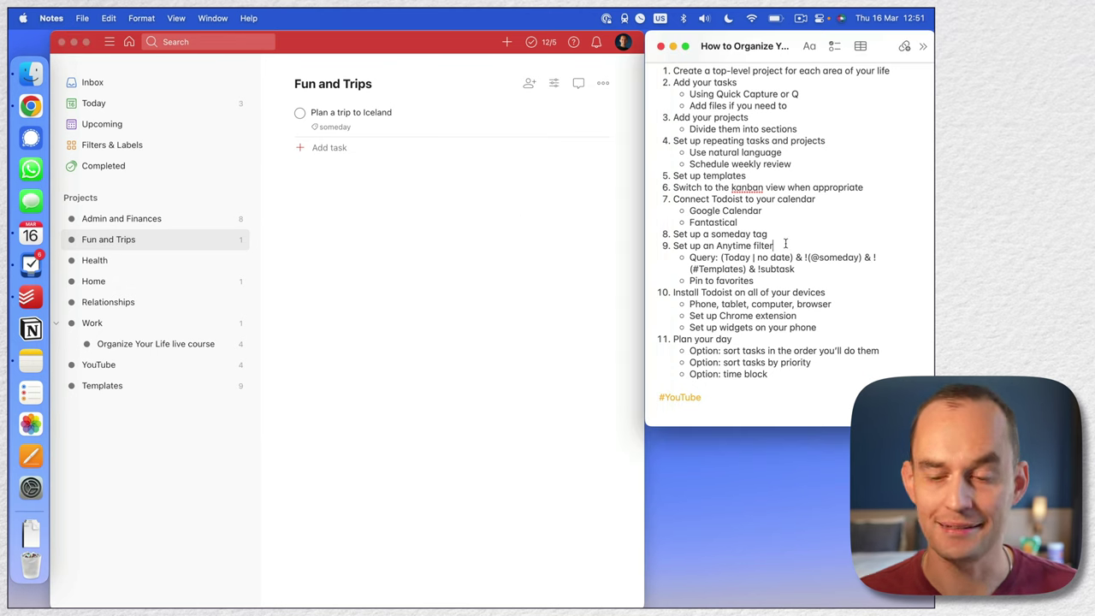
left_click(360, 199)
left_click(153, 150)
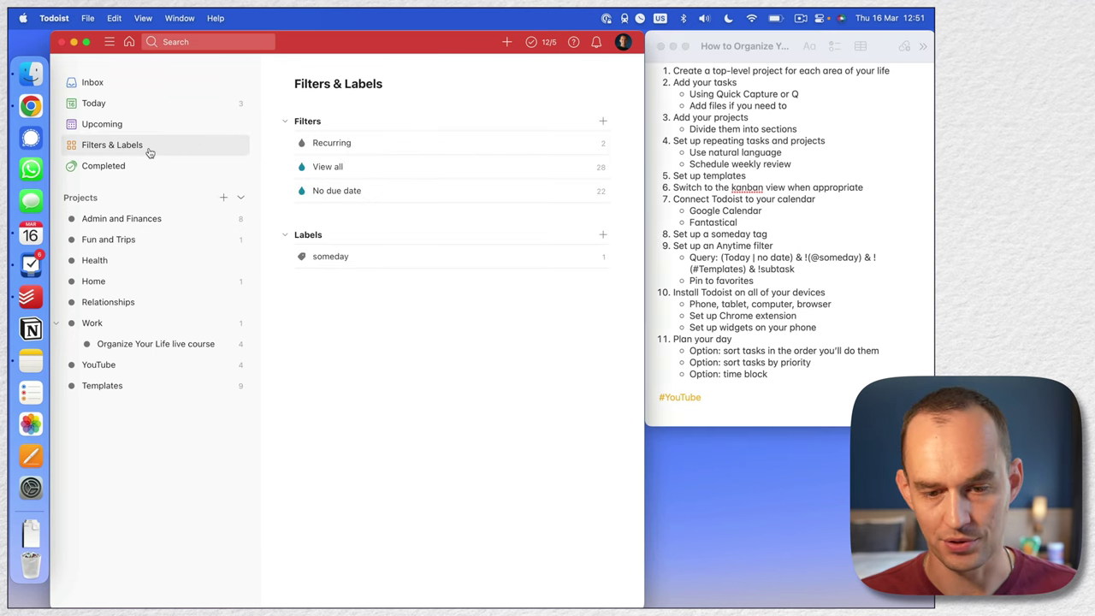
left_click(566, 257)
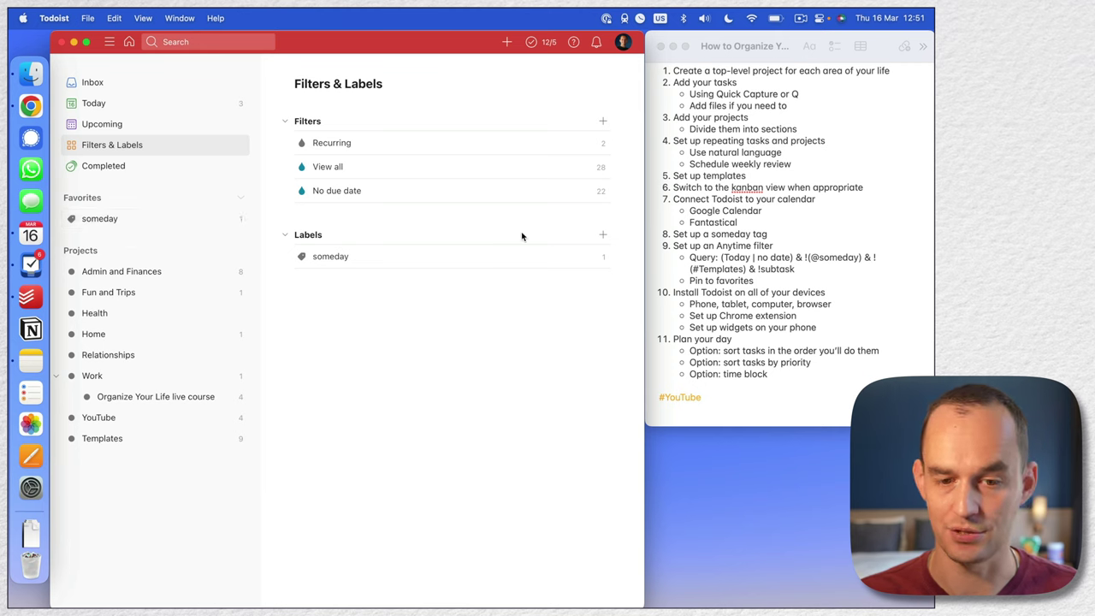
left_click(602, 121)
type("Anytime")
key("Tab")
left_click(761, 266)
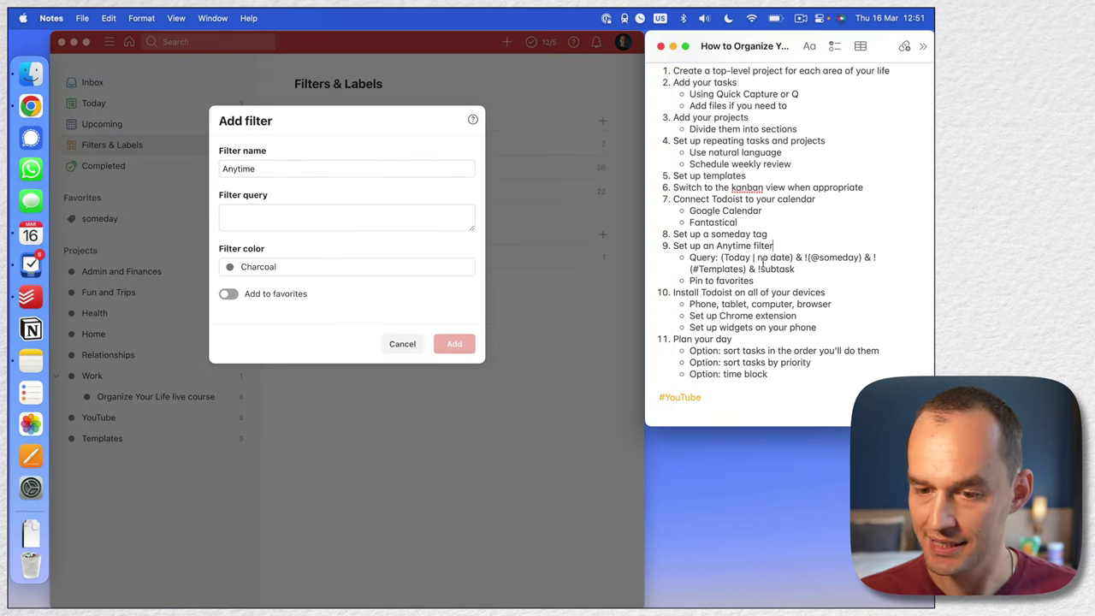
left_click_drag(804, 269, 722, 259)
key("super+c")
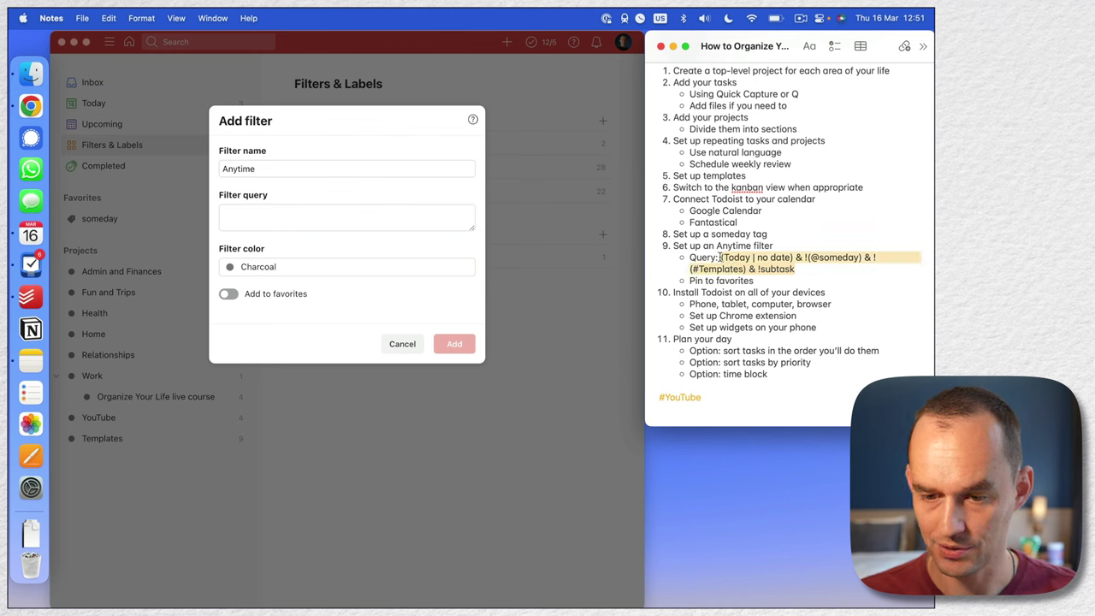
left_click(300, 210)
key("super+v")
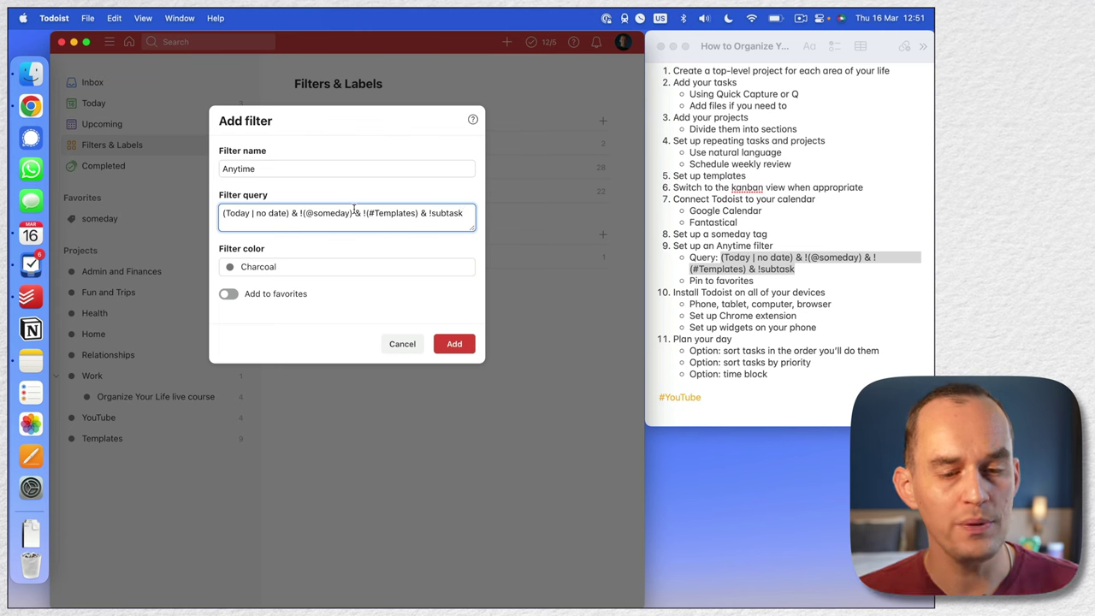
Step: Review the subtask, Templates, someday and Today parts of the Anytime query and save the filter
left_click_drag(428, 213, 476, 218)
left_click_drag(366, 213, 419, 213)
left_click(416, 213)
left_click_drag(306, 213, 347, 215)
left_click(345, 215)
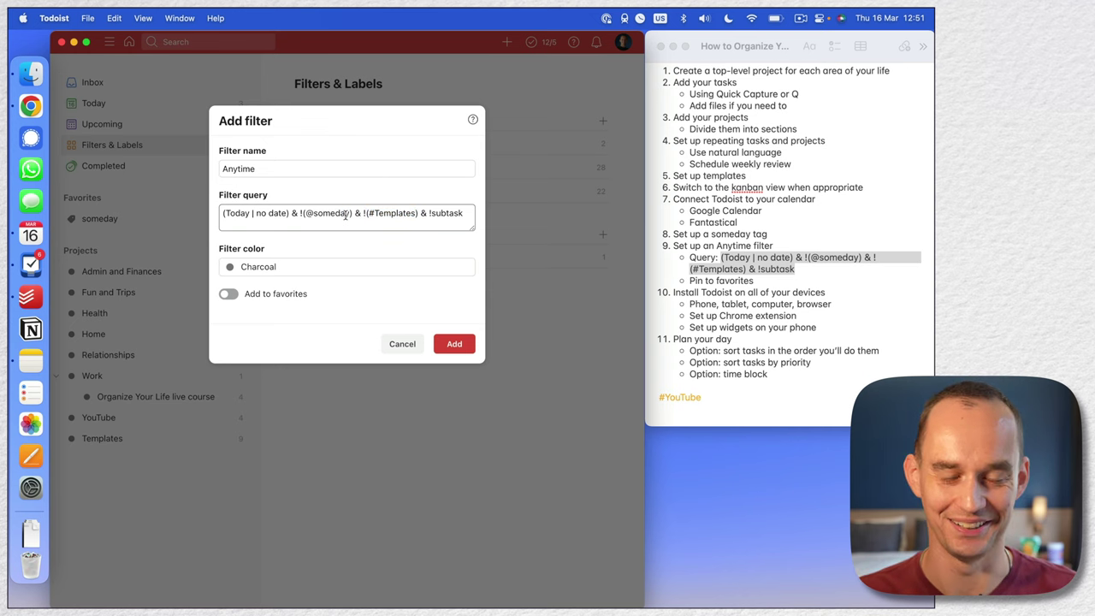
double_click(236, 214)
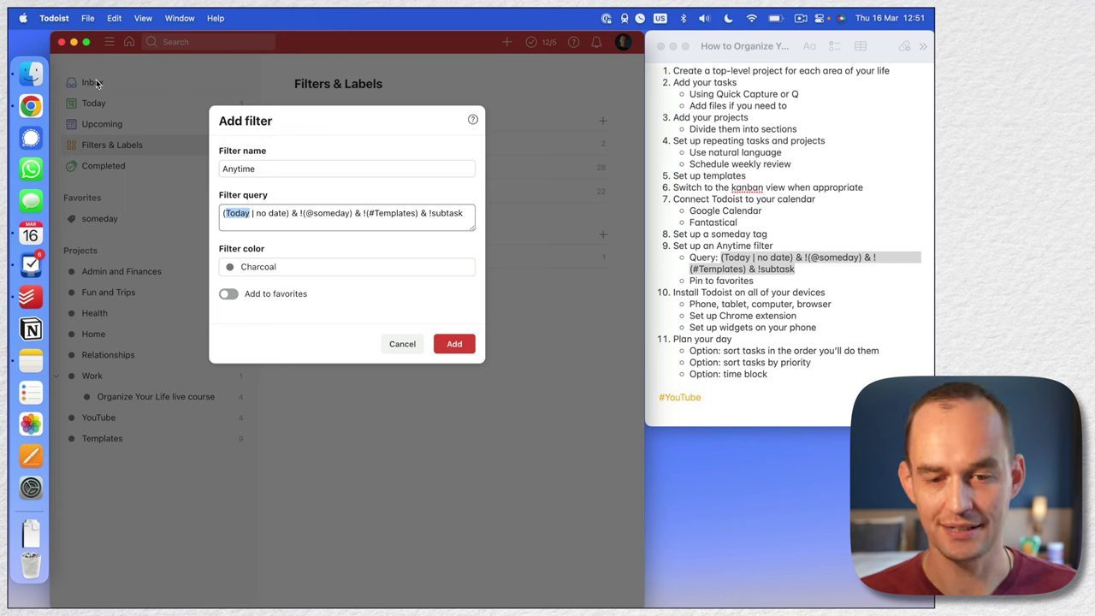
key("super+Right")
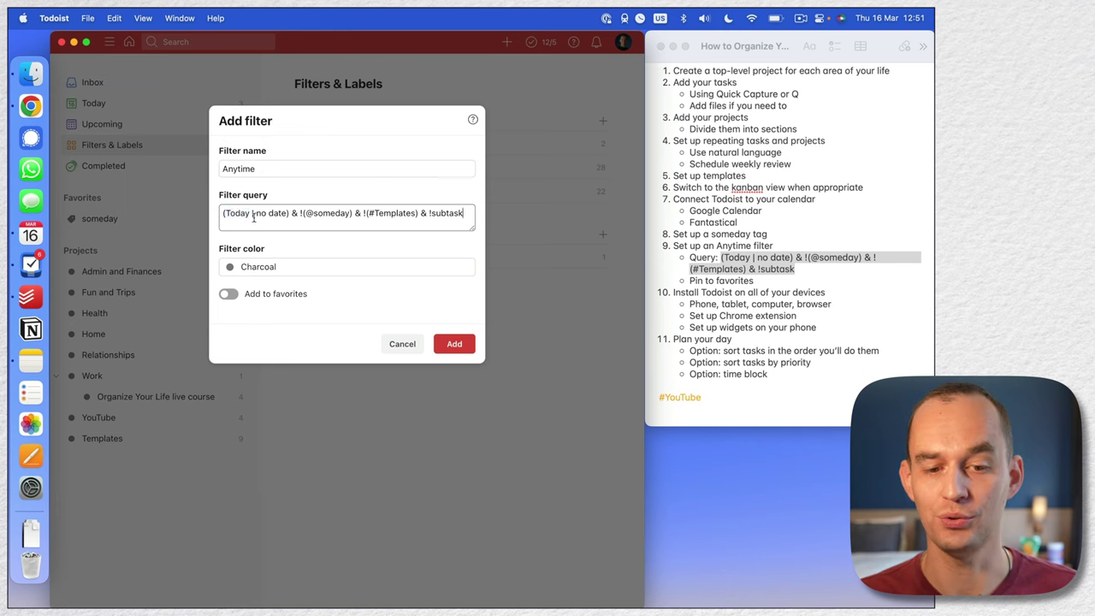
left_click(466, 350)
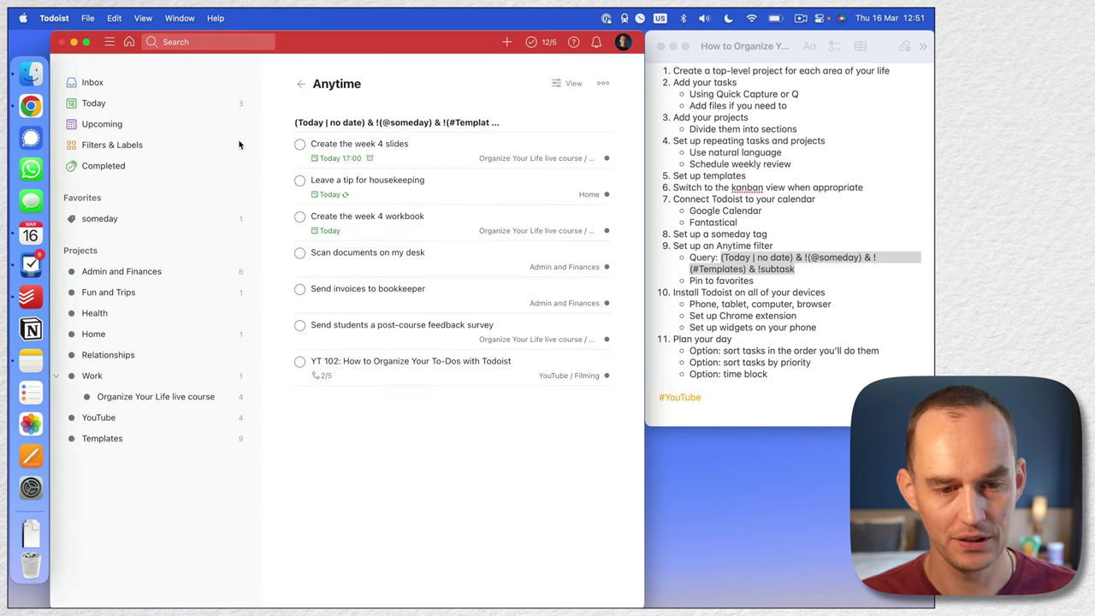
Step: Add the Anytime filter to the favorites and open it from there to view its tasks
left_click(118, 146)
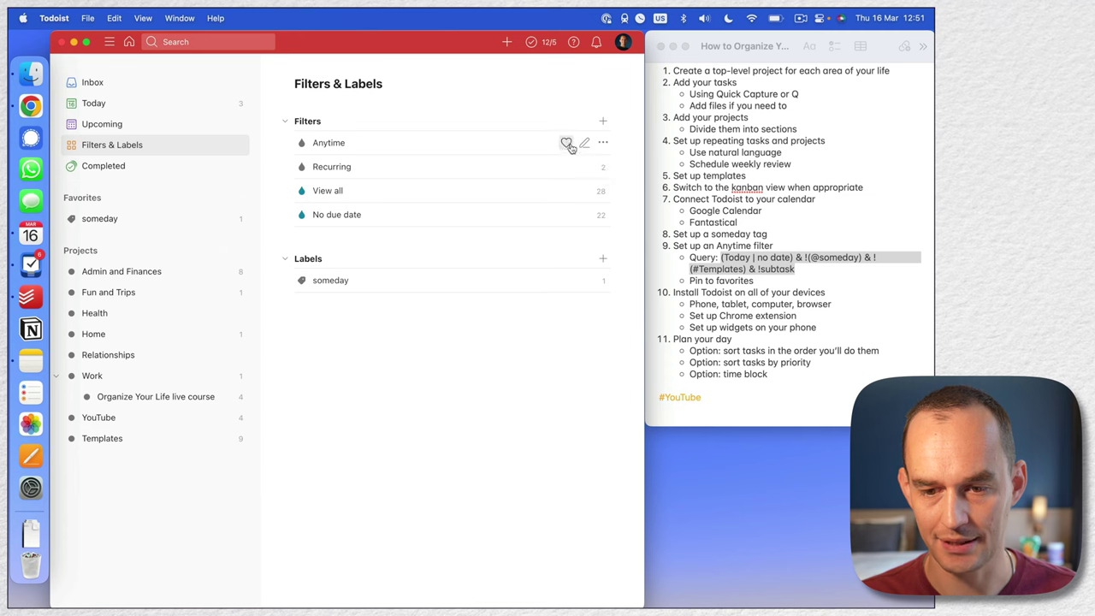
left_click(566, 143)
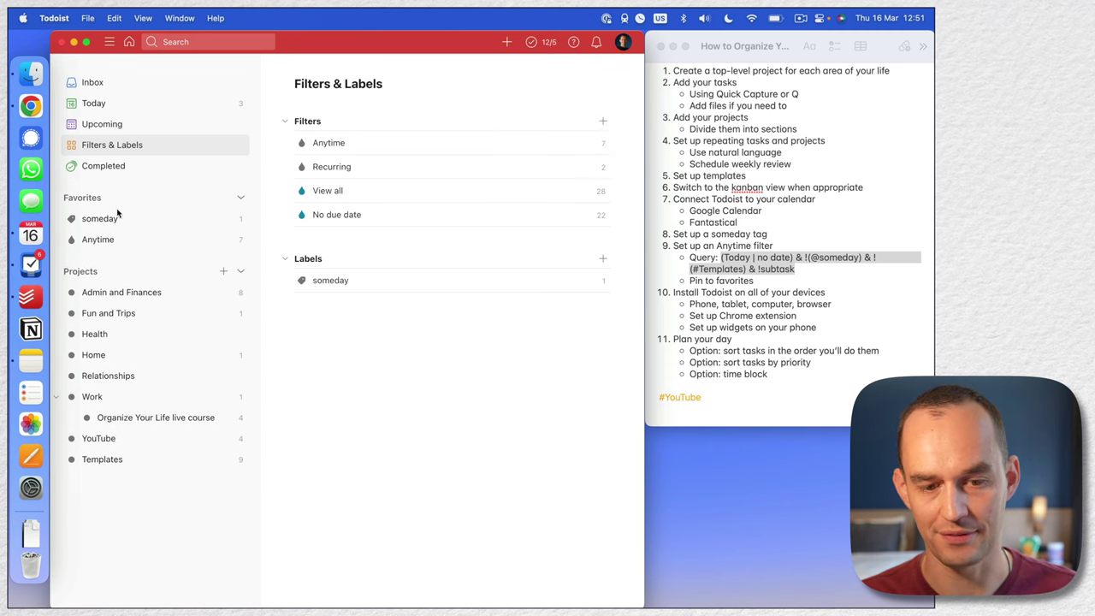
left_click(118, 243)
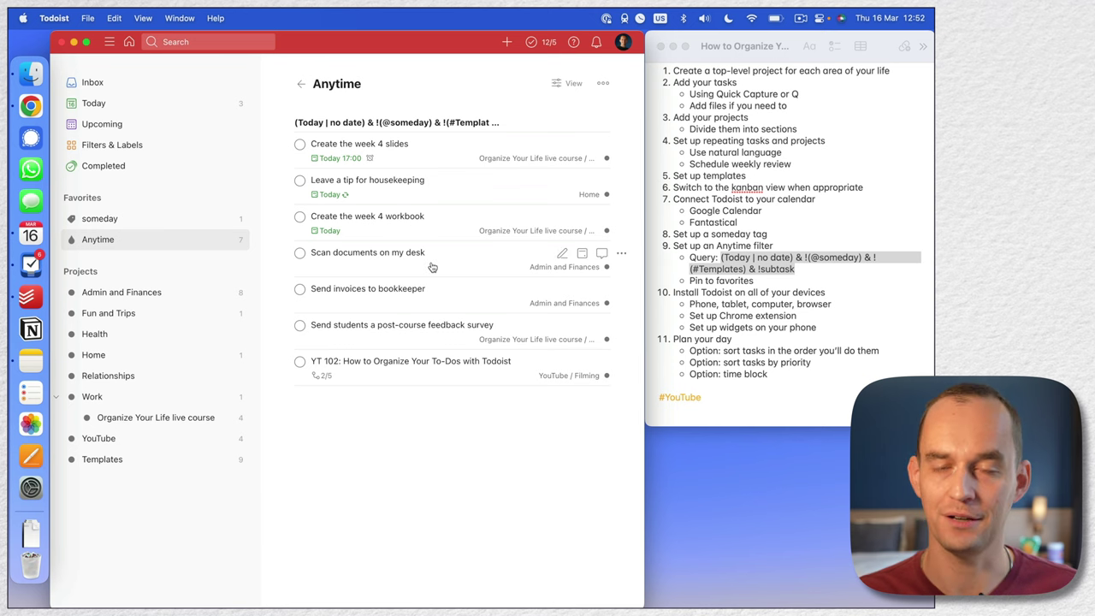
Step: Return to today's tasks and review the checklist's device installation item, including the Chrome extension and phone widgets
left_click(147, 105)
left_click(761, 306)
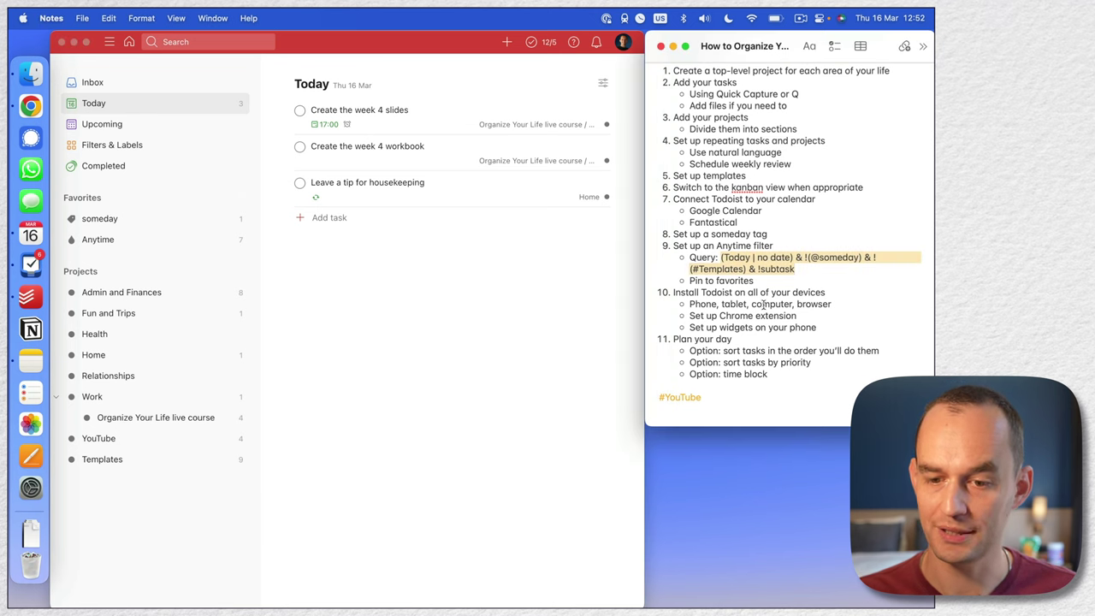
left_click_drag(665, 292, 830, 328)
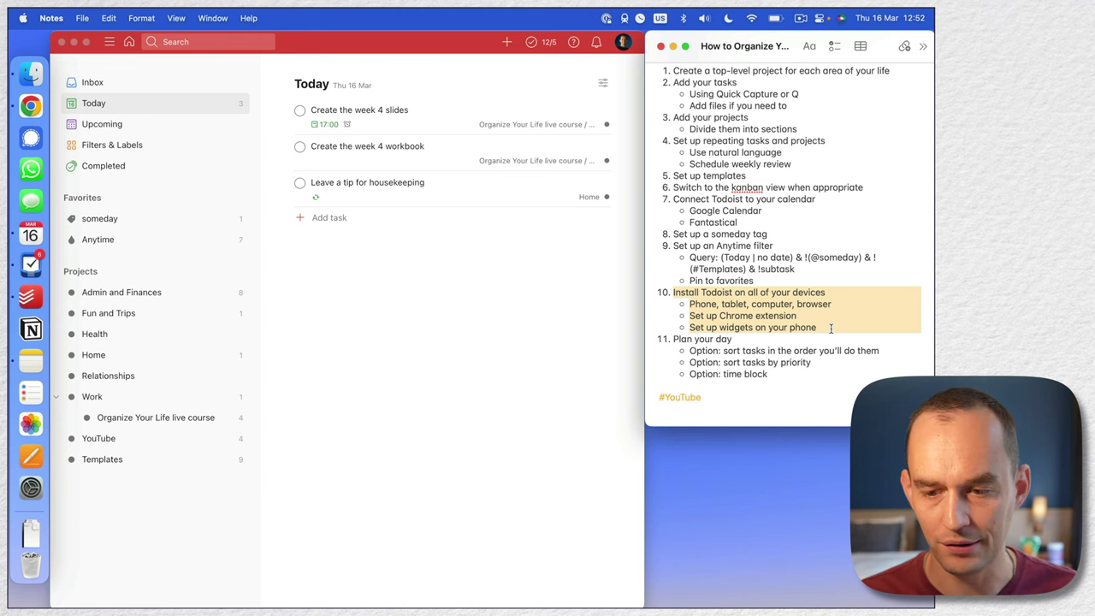
left_click(830, 329)
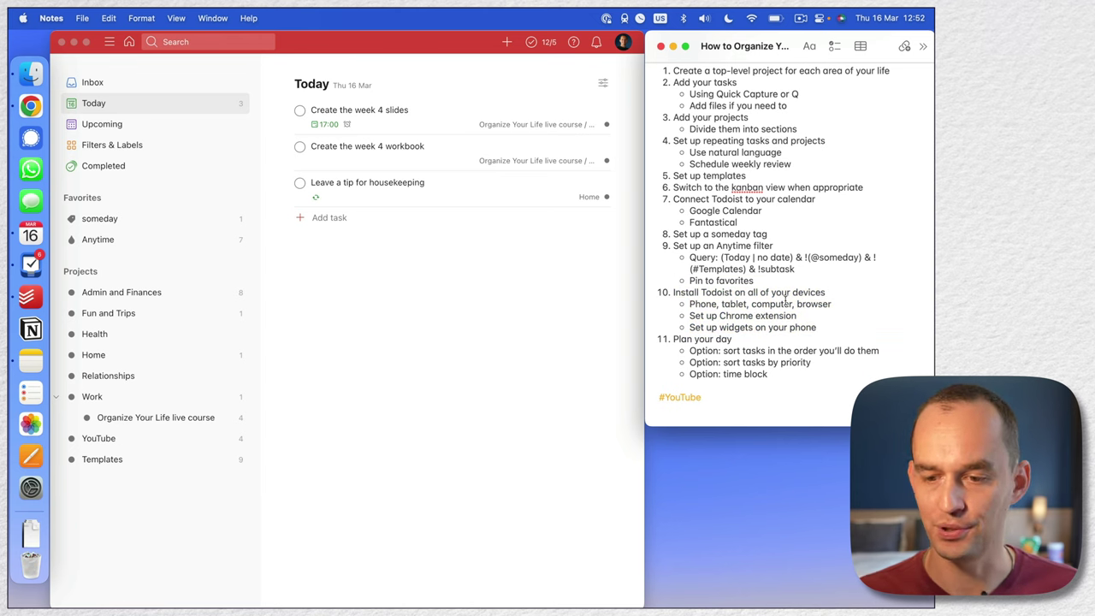
left_click_drag(689, 329, 793, 332)
left_click(793, 336)
left_click_drag(689, 313, 799, 318)
left_click(799, 317)
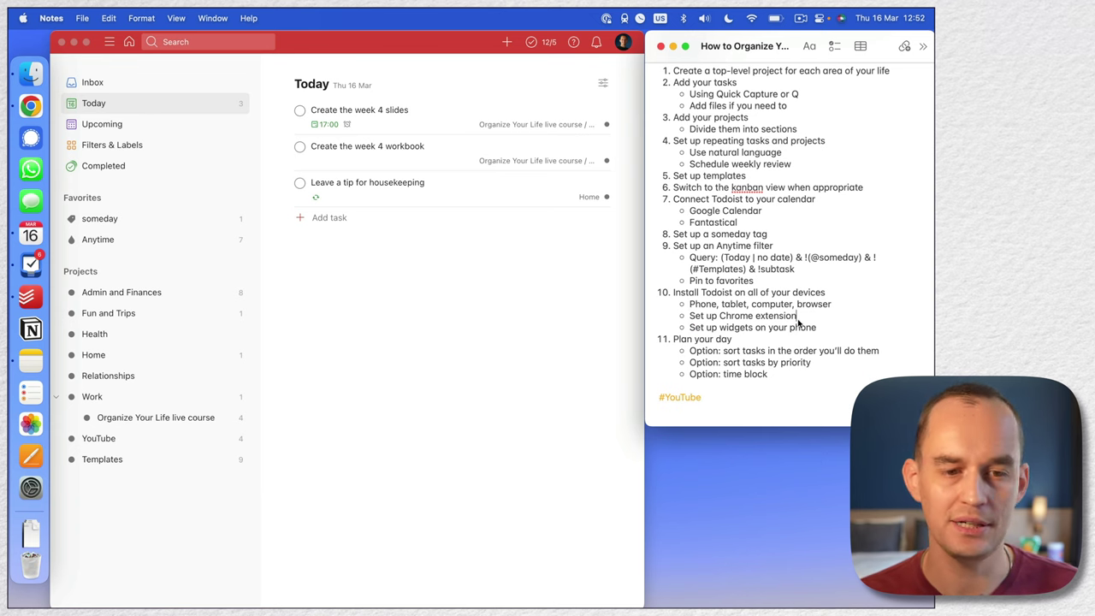
Step: Switch to Chrome, close the Flexibits tab, and install the Todoist for Chrome extension from its web store page, closing that page when done
left_click(30, 106)
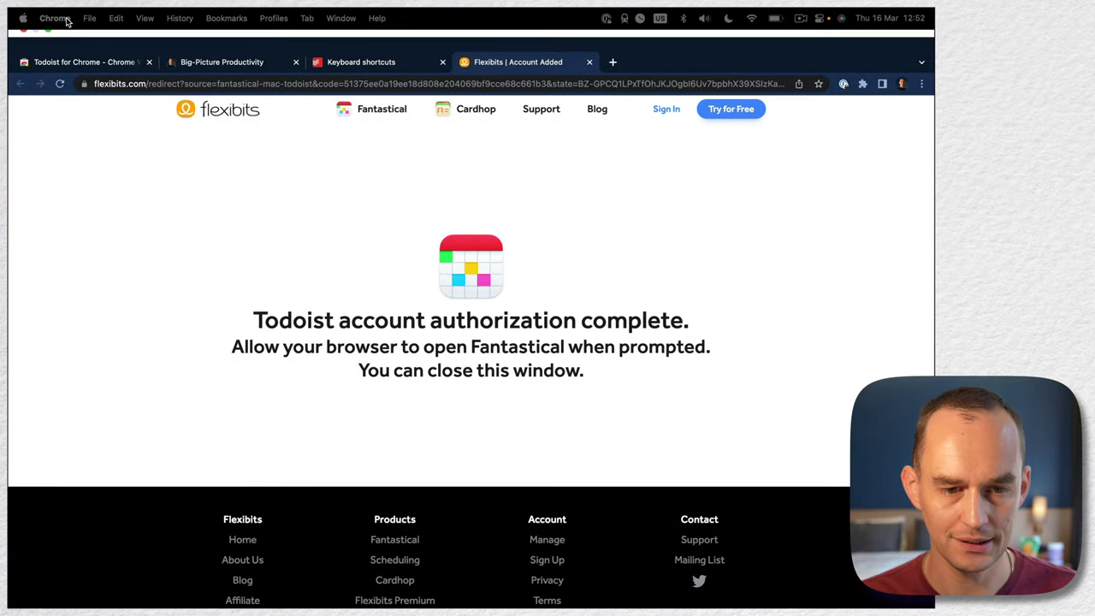
left_click(78, 62)
left_click(590, 64)
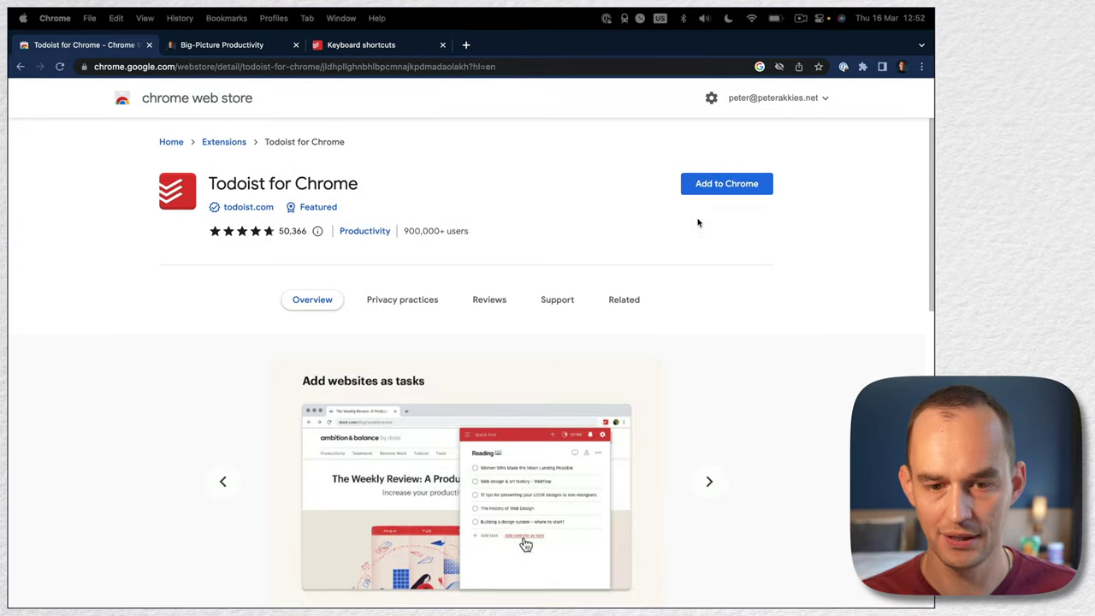
left_click(714, 182)
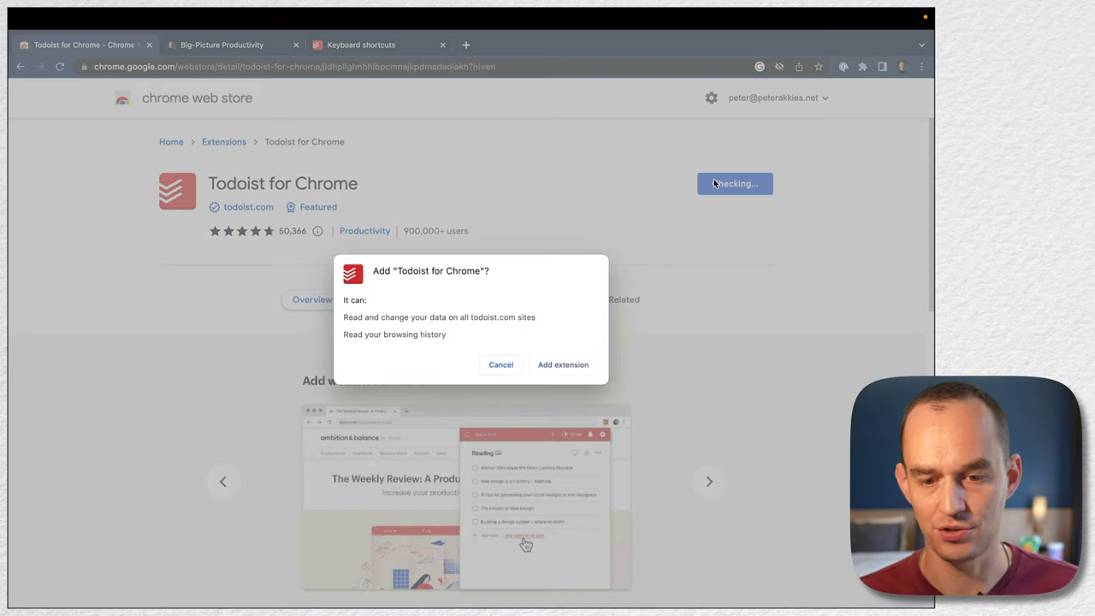
left_click(582, 363)
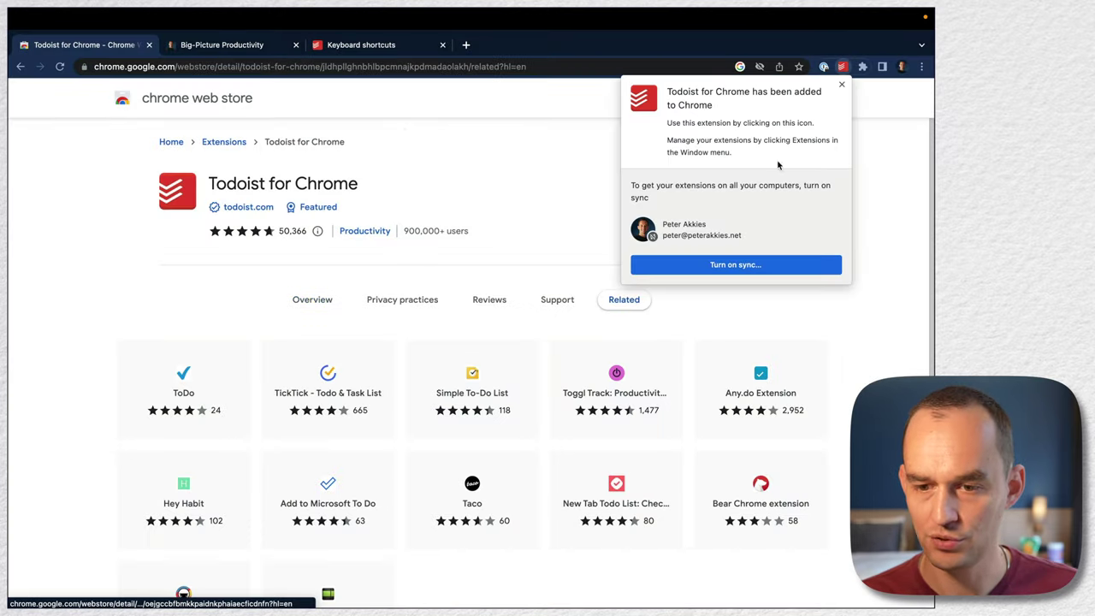
left_click(840, 84)
left_click(149, 45)
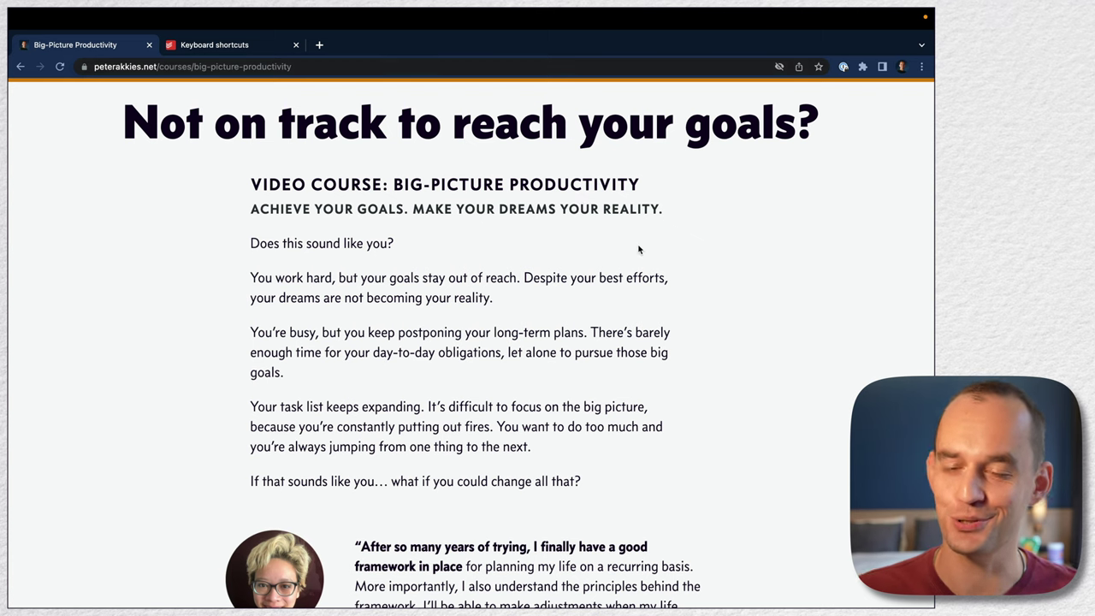
Step: Pin the Todoist for Chrome extension so that it stays available beside the address bar
left_click(862, 66)
left_click(834, 248)
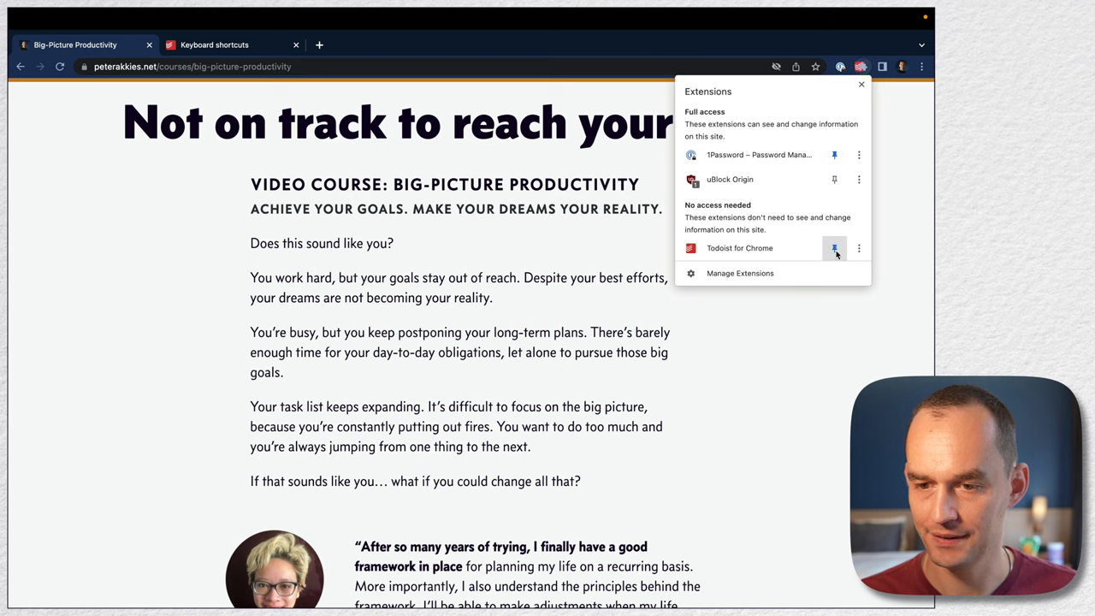
left_click(905, 149)
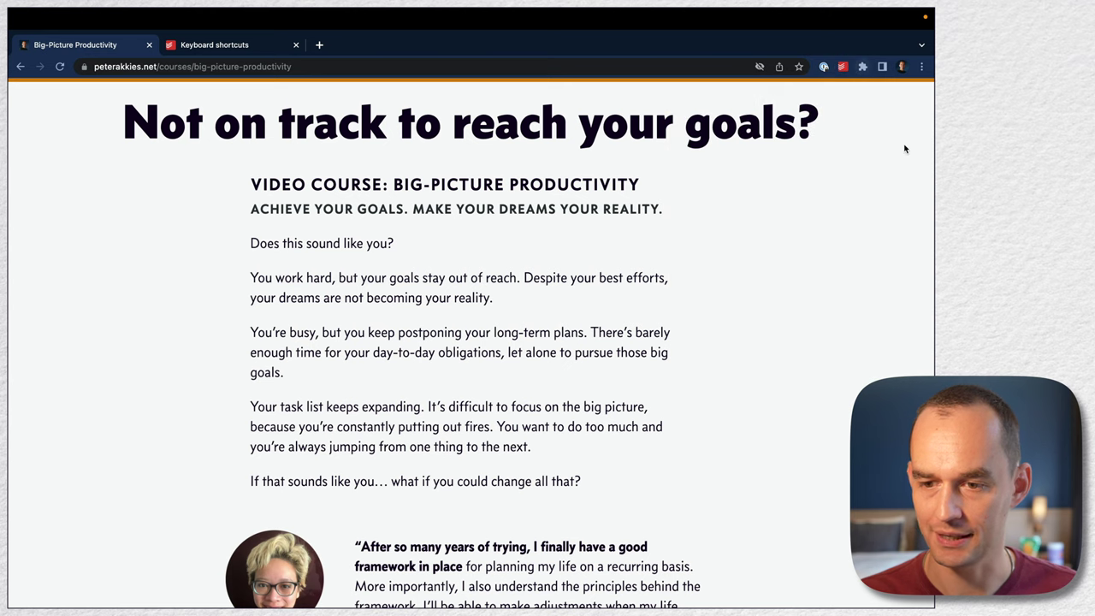
Step: Use the Todoist extension to add the current page to the Inbox as a task to enroll in the instructor's Big-Picture Productivity course, due today
left_click(842, 67)
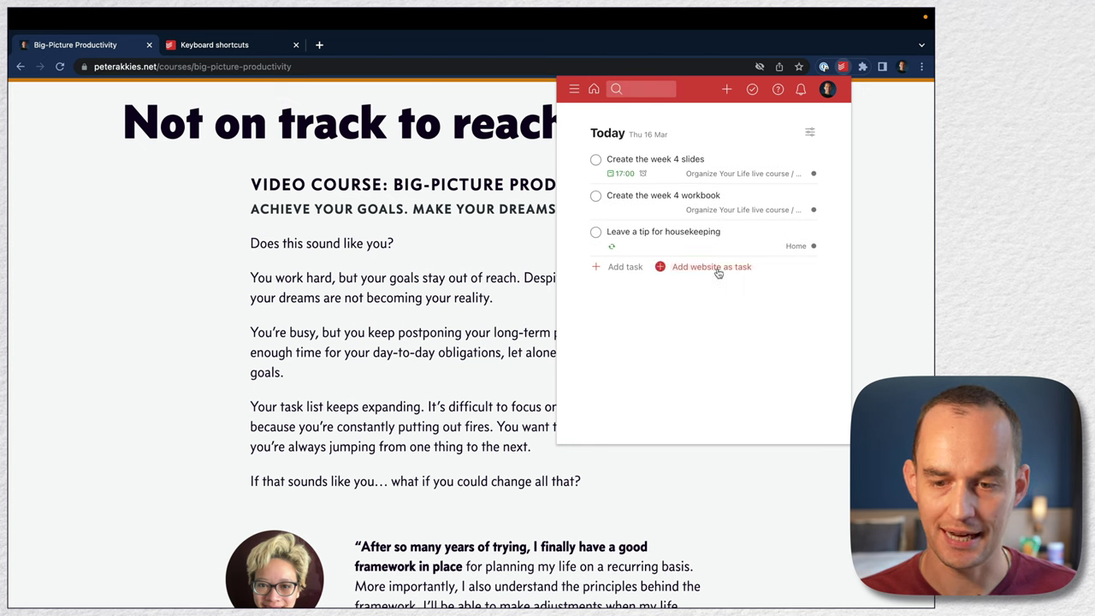
left_click(715, 267)
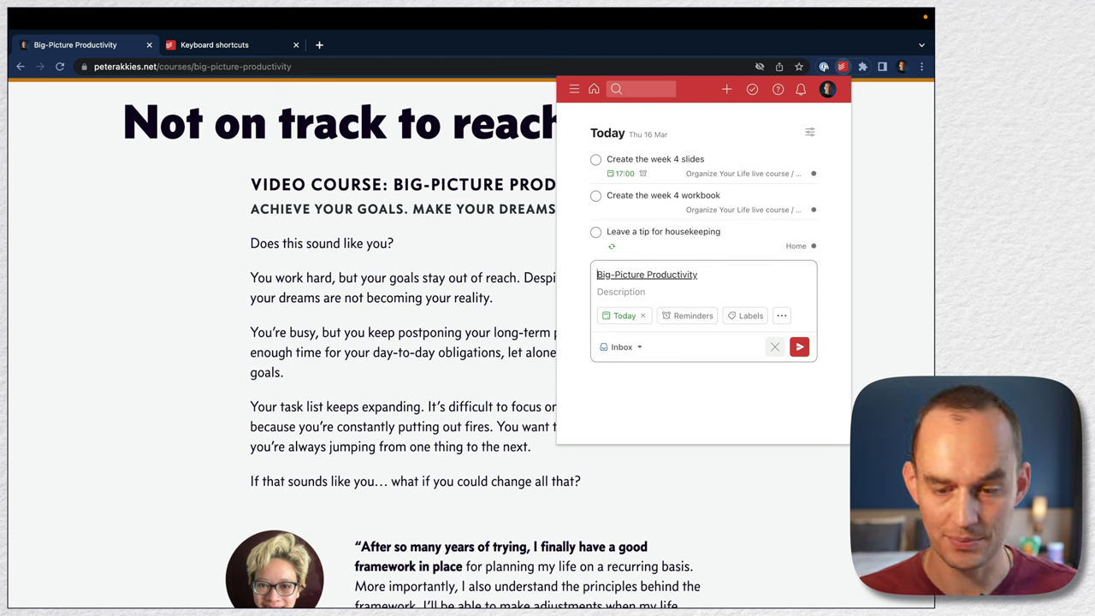
type("Enroll in Peter")
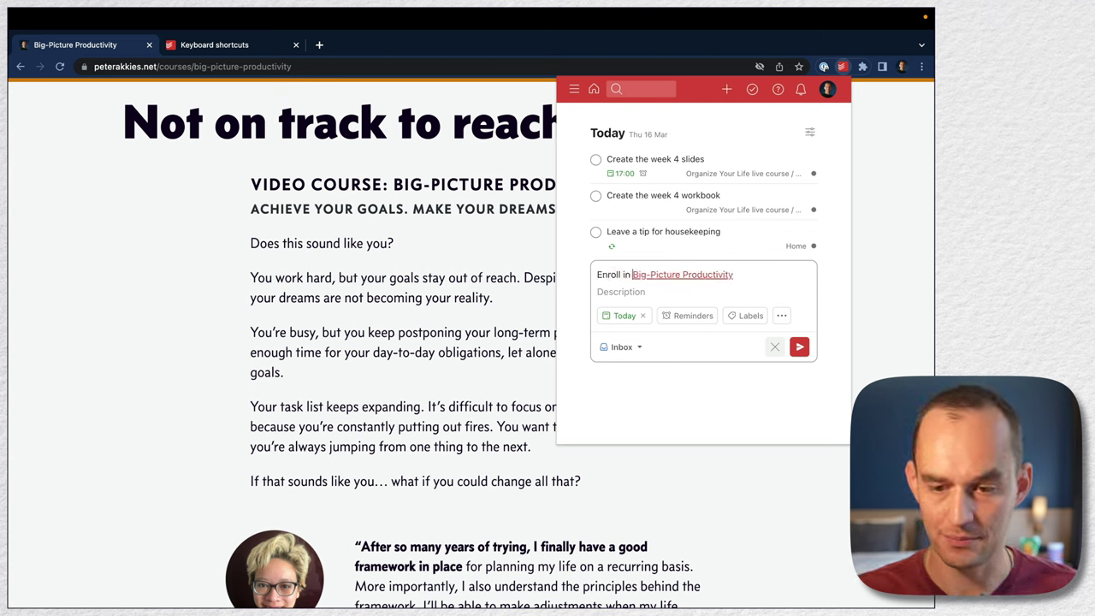
type(" Akkies's course")
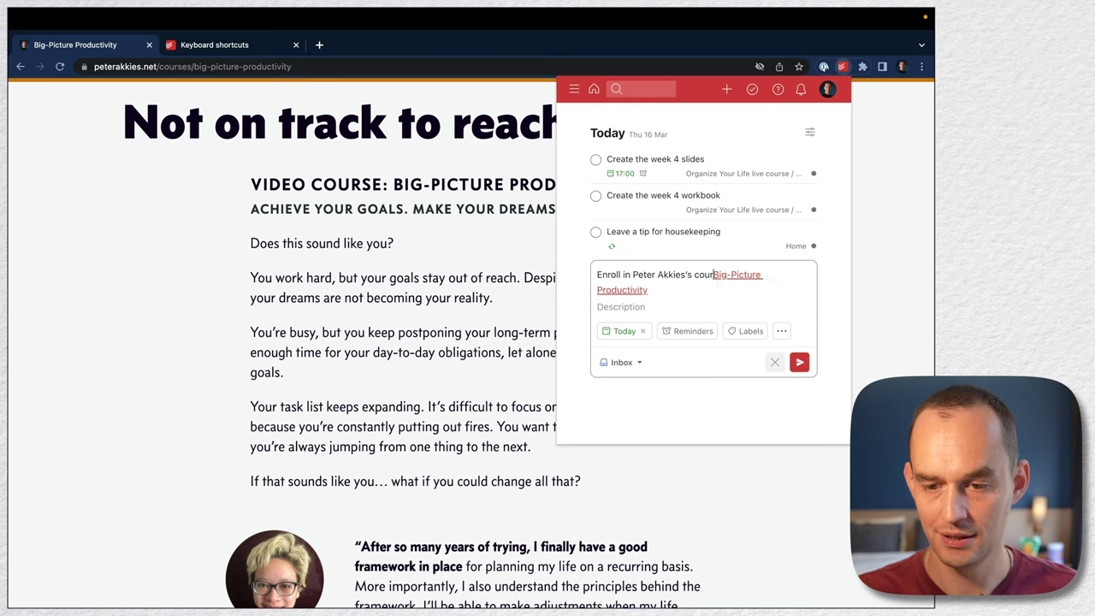
left_click(620, 362)
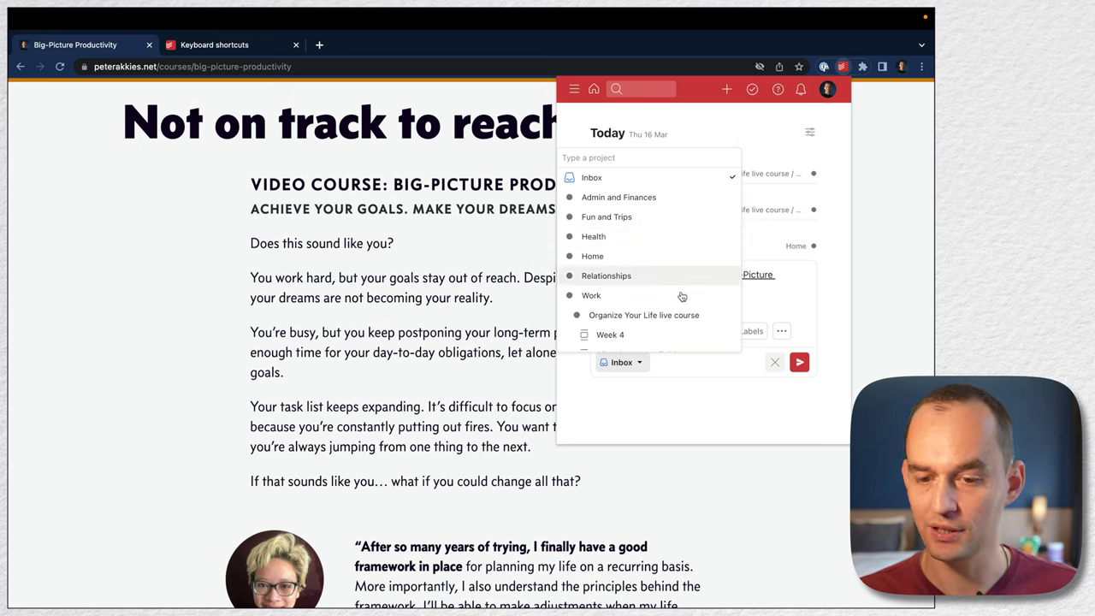
left_click(675, 373)
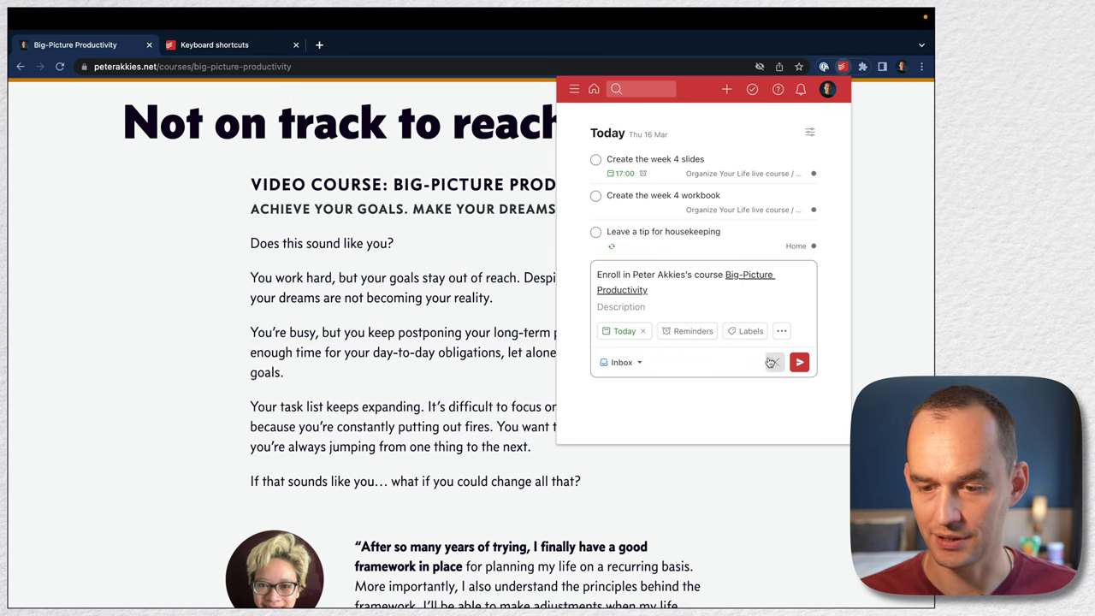
left_click(799, 362)
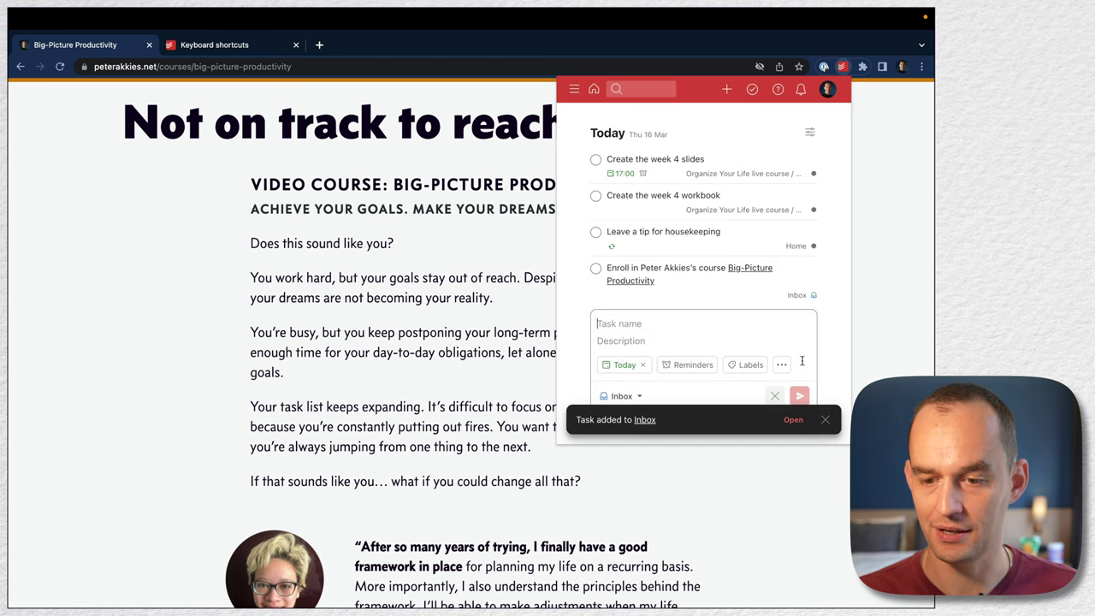
left_click(883, 167)
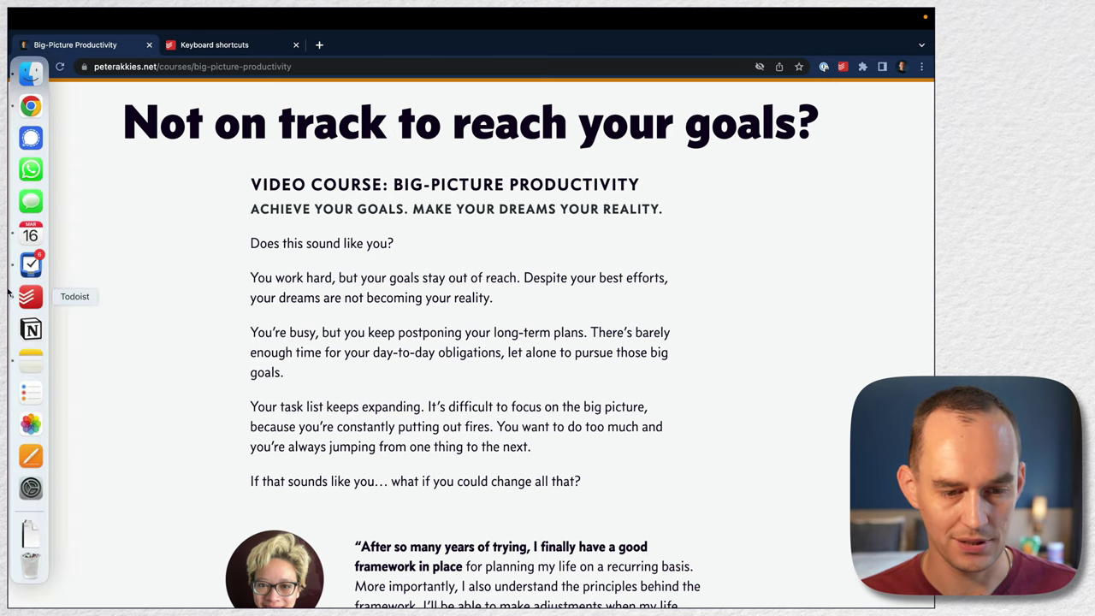
Step: Switch to the Inbox in Todoist and add a list-view project named Learning, placed between Home and Relationships
left_click(30, 296)
left_click(137, 84)
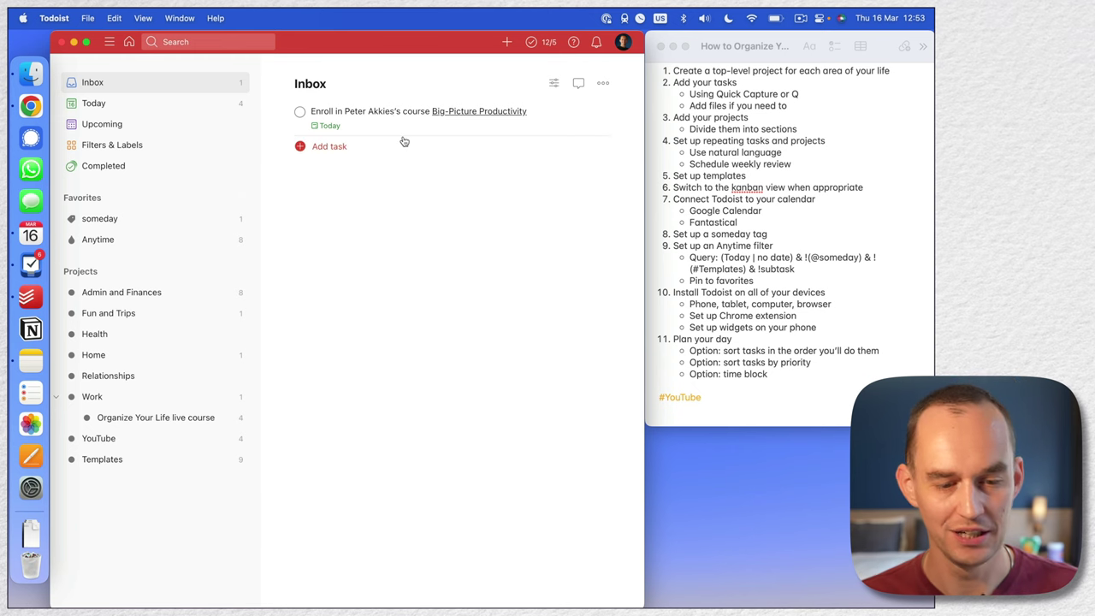
left_click(223, 271)
type("Learning")
left_click(454, 451)
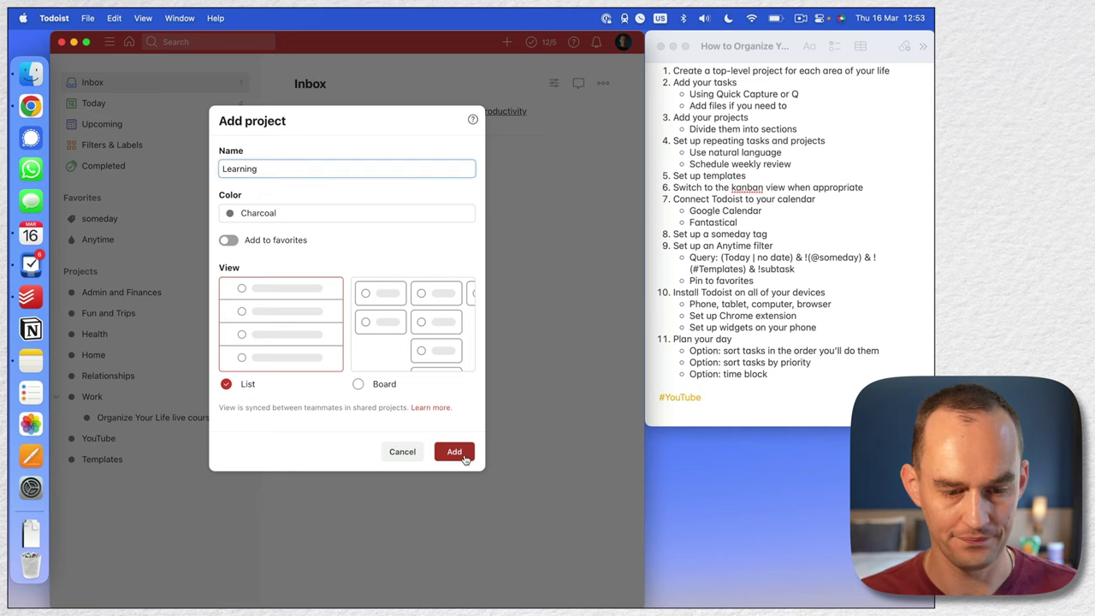
left_click_drag(105, 481, 91, 366)
left_click_drag(84, 484, 86, 375)
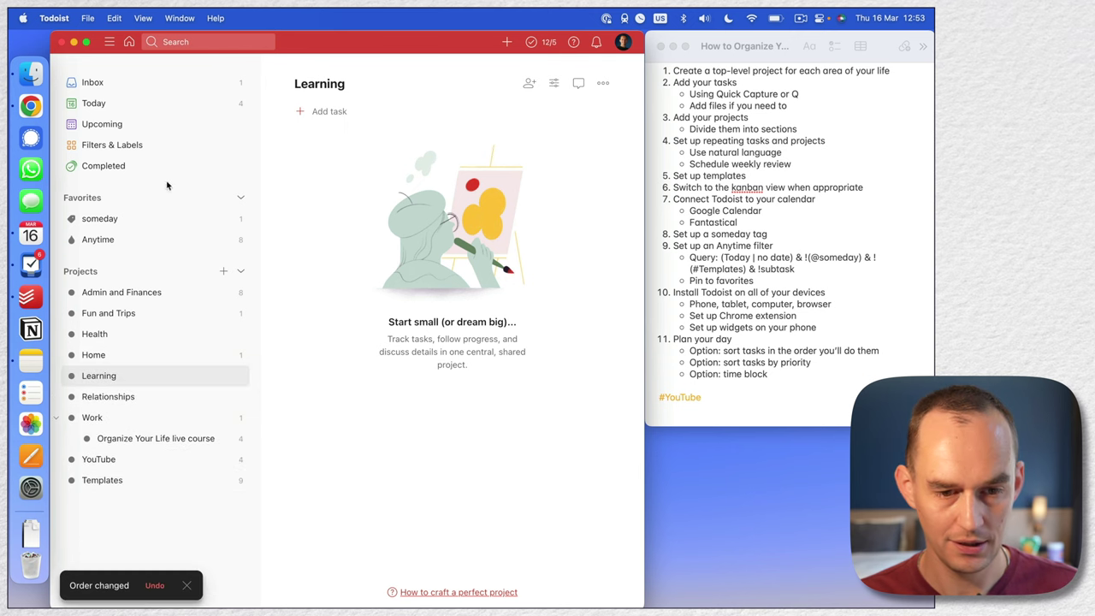
Step: Move the course enrollment task from the Inbox to the Learning project and open that project
left_click(180, 83)
left_click_drag(248, 187, 128, 376)
left_click(129, 376)
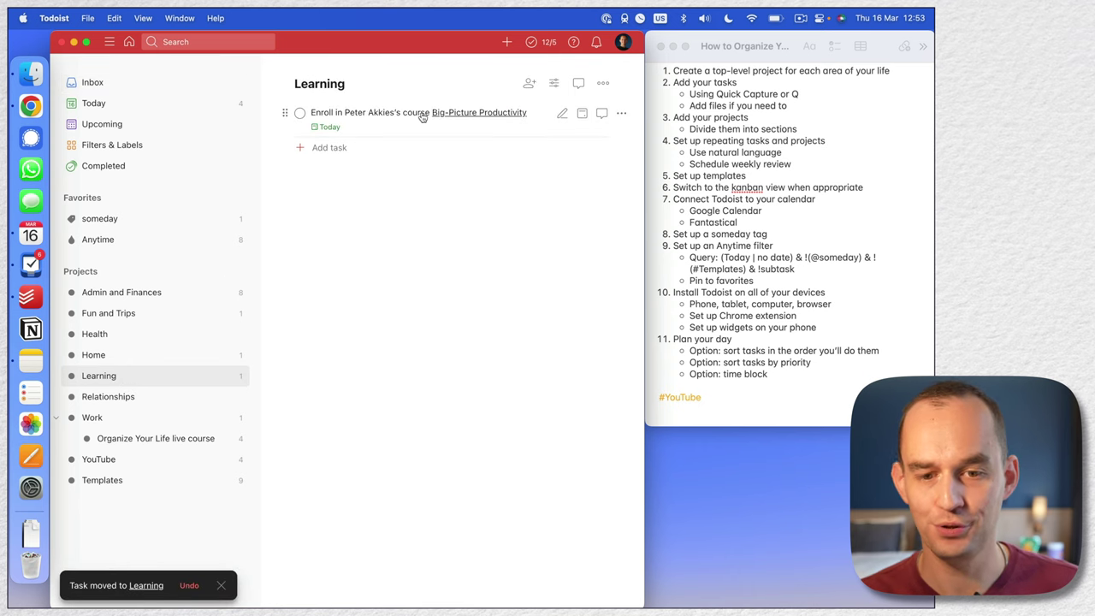
Step: Open the Big-Picture Productivity link from the task to view the course page in Chrome, and close that tab
mouse_move(510, 176)
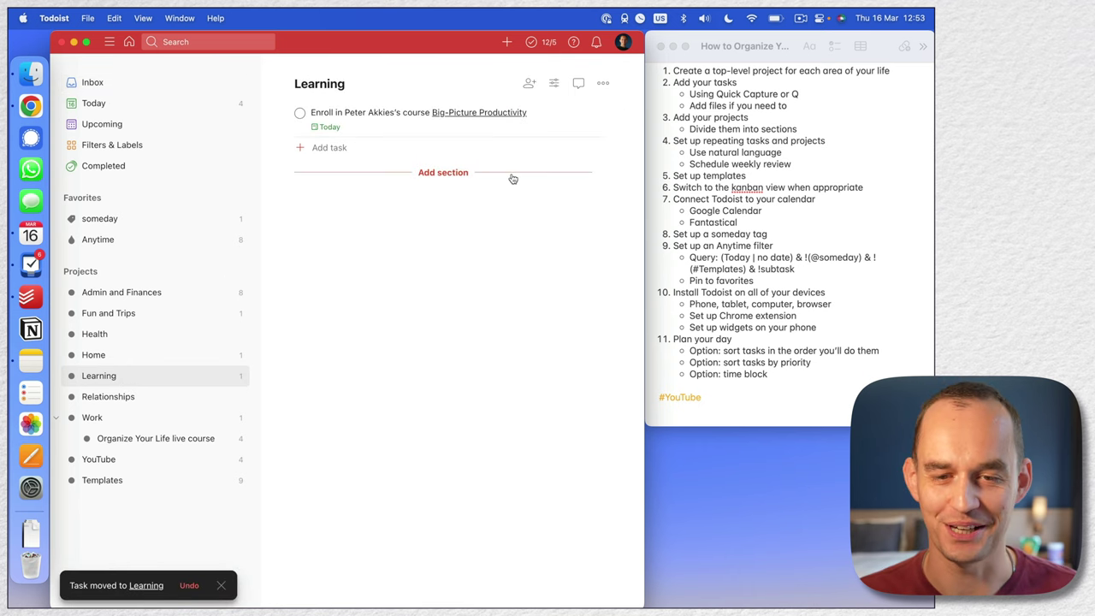
left_click(480, 114)
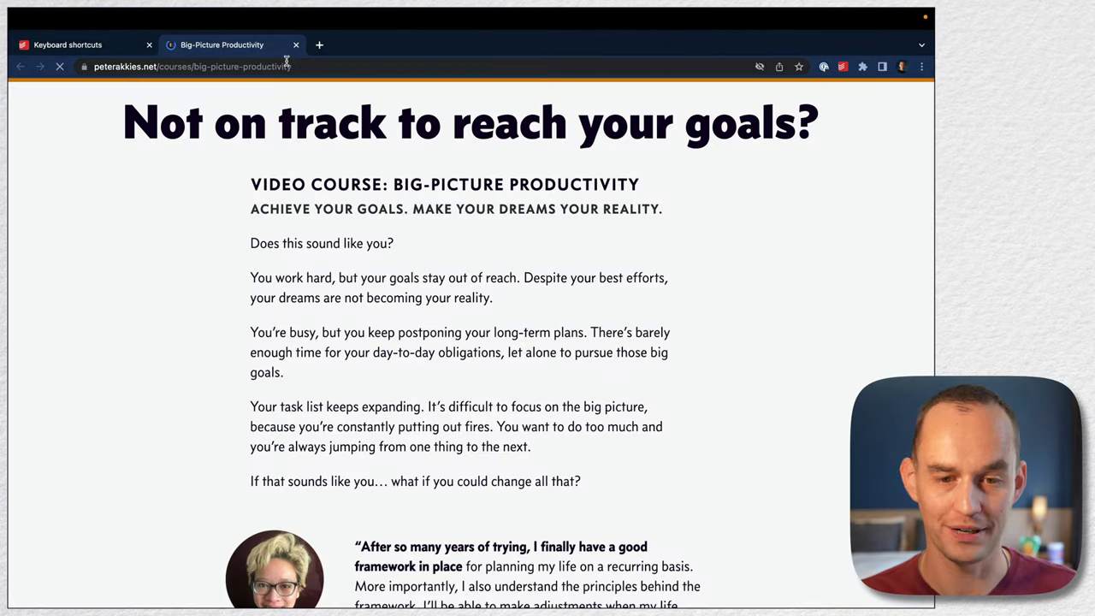
left_click(297, 45)
Step: Add the Keyboard shortcuts help page through the extension as the task "Learn Todoist Keyboard shortcuts", with no due date, in the Learning project
scroll(656, 221, "up", 3)
scroll(656, 221, "down", 4)
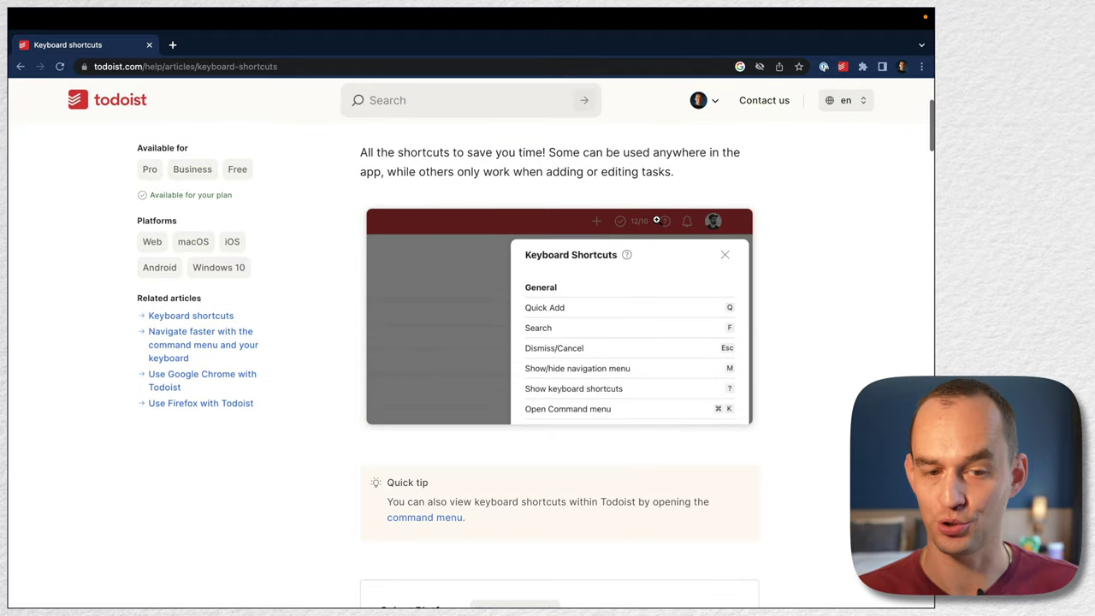
scroll(656, 222, "up", 2)
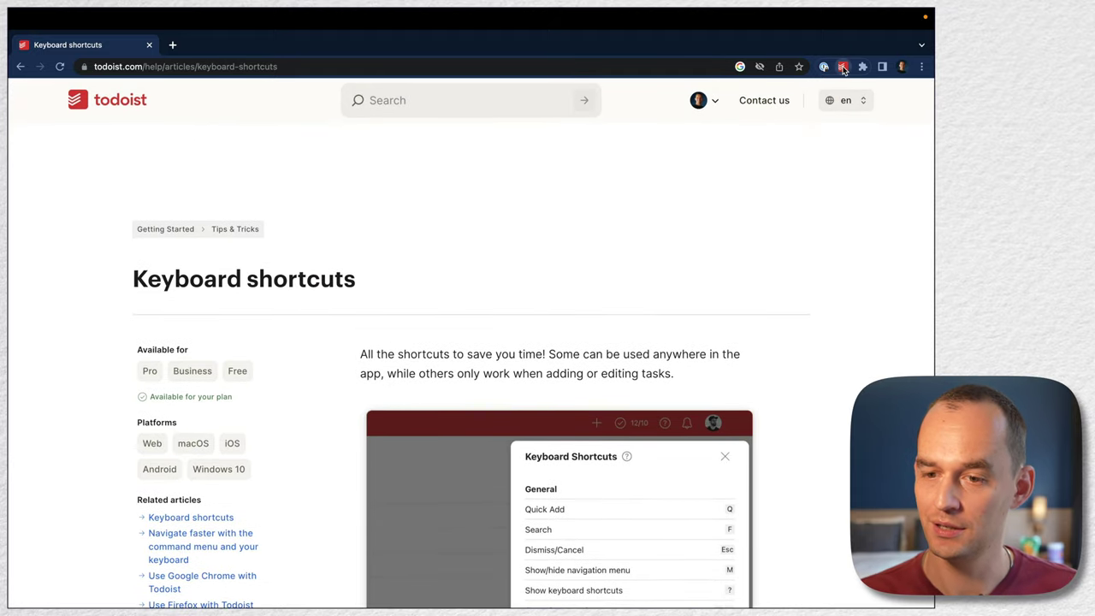
left_click(842, 68)
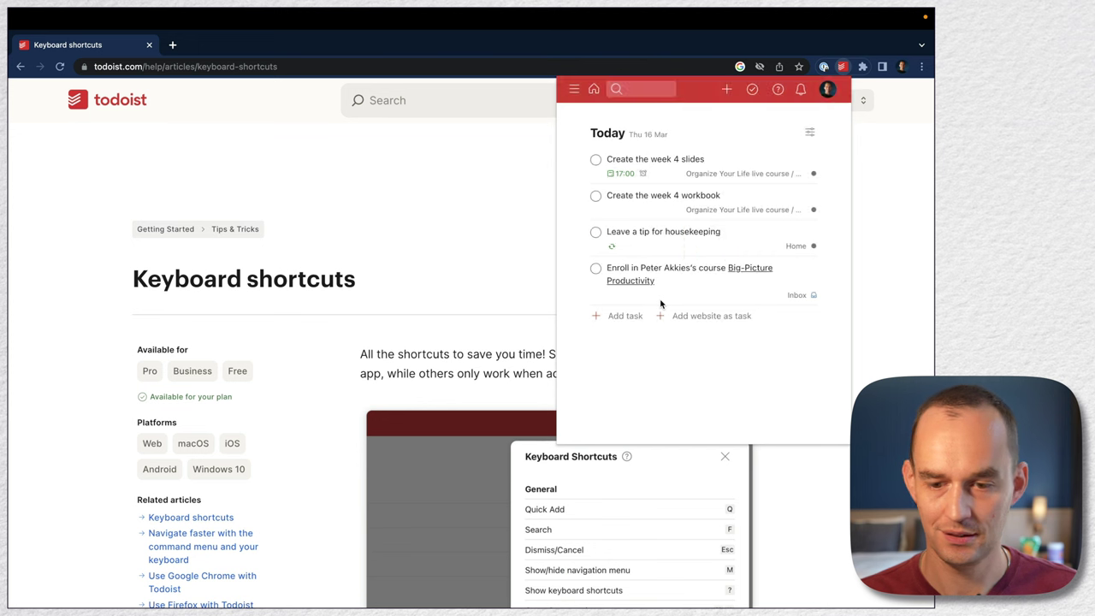
left_click(710, 317)
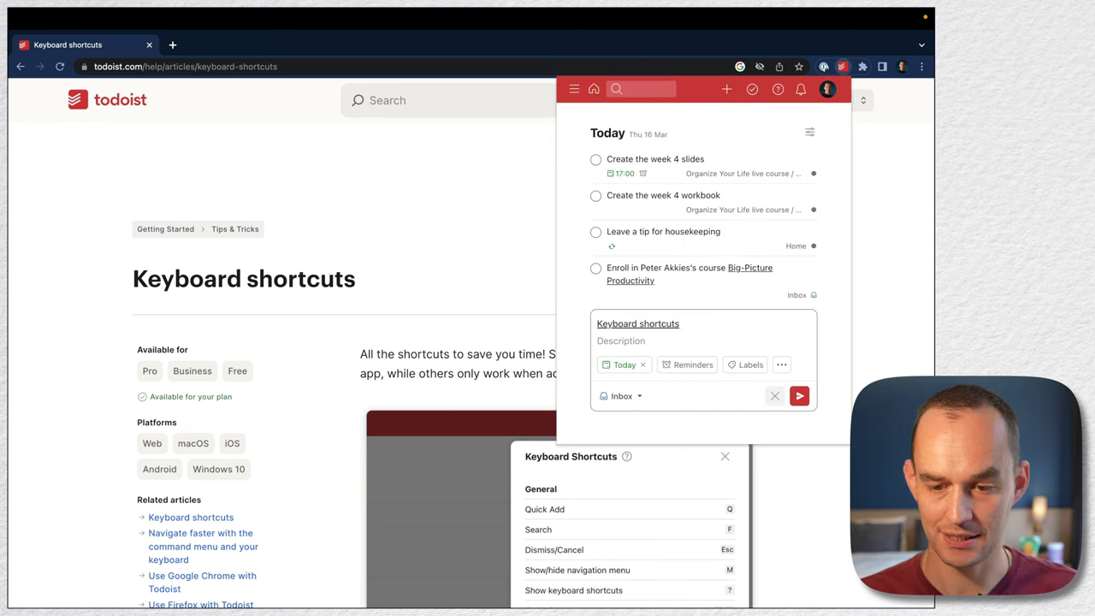
type("Learn Todoist")
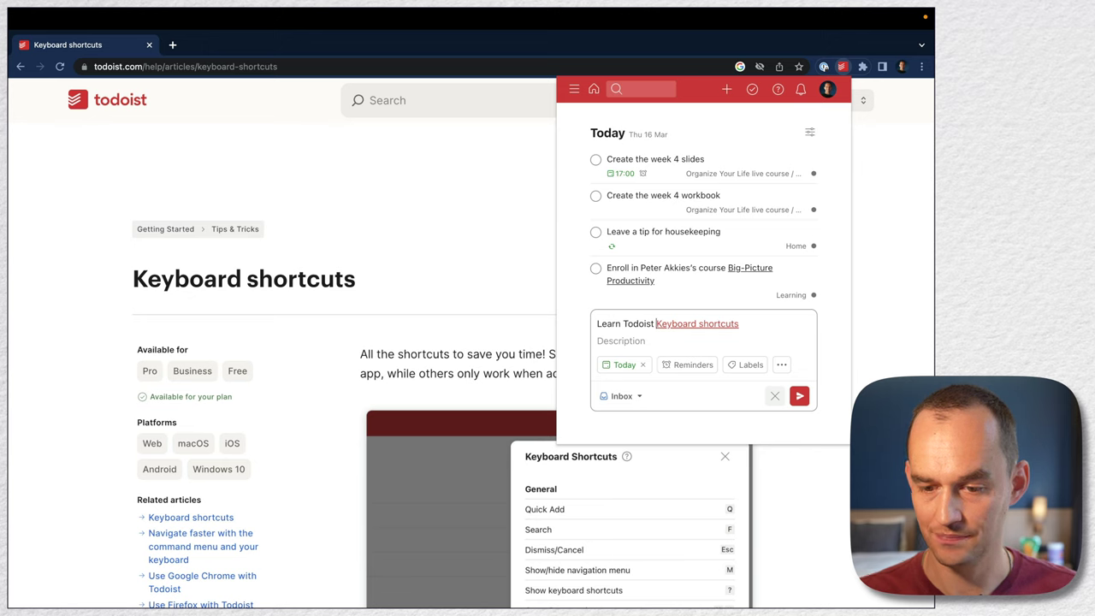
left_click(642, 365)
left_click(641, 396)
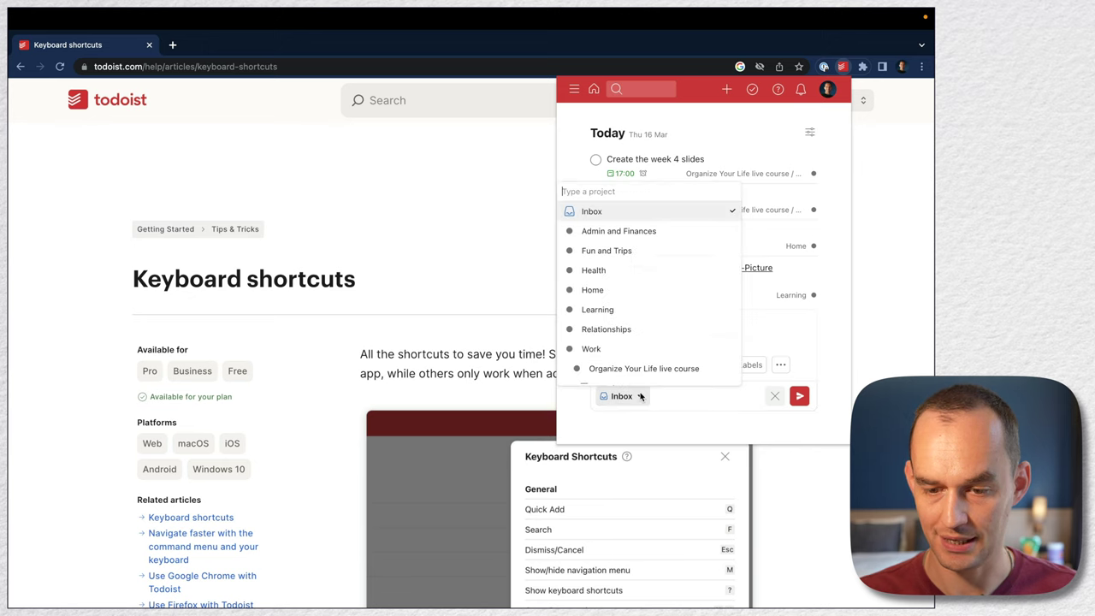
left_click(628, 310)
left_click(799, 396)
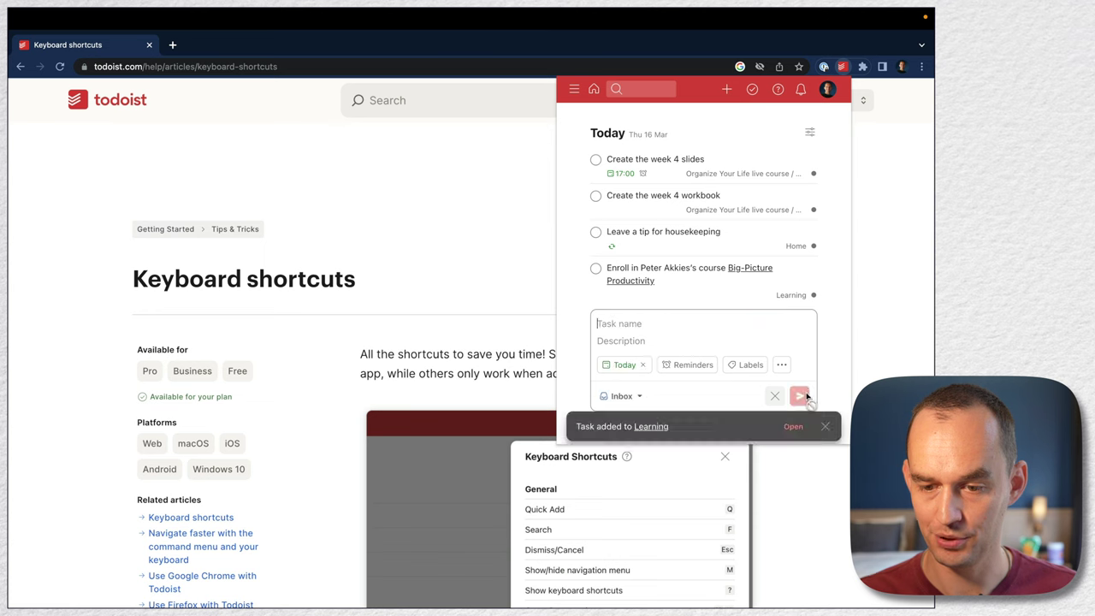
left_click(883, 134)
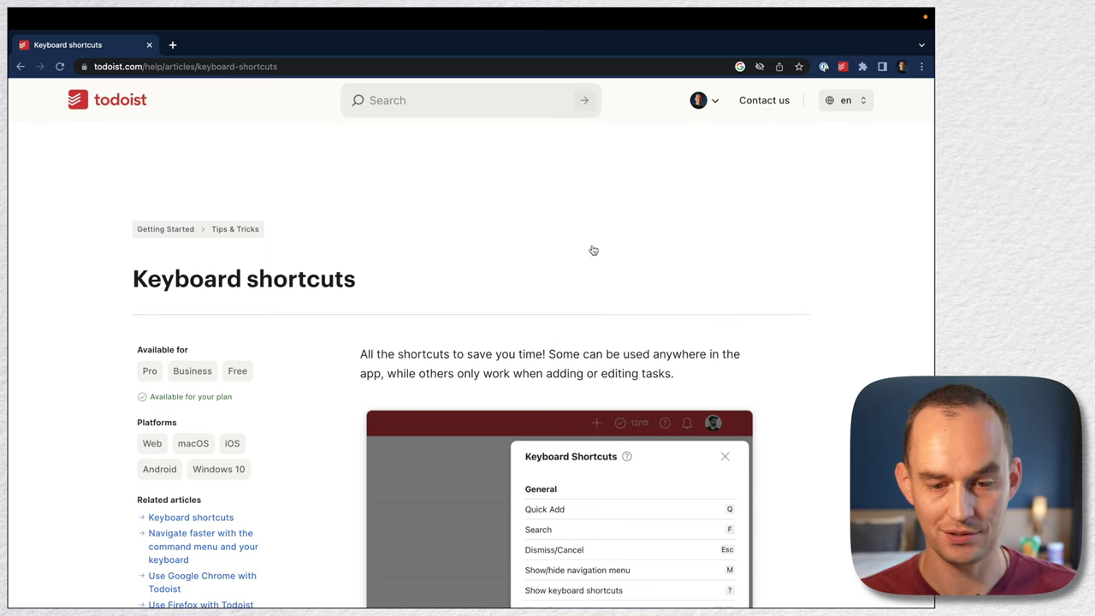
Step: Return to Todoist to view the Learning project, and review the checklist's phone widgets and Plan your day items
key("super+Tab")
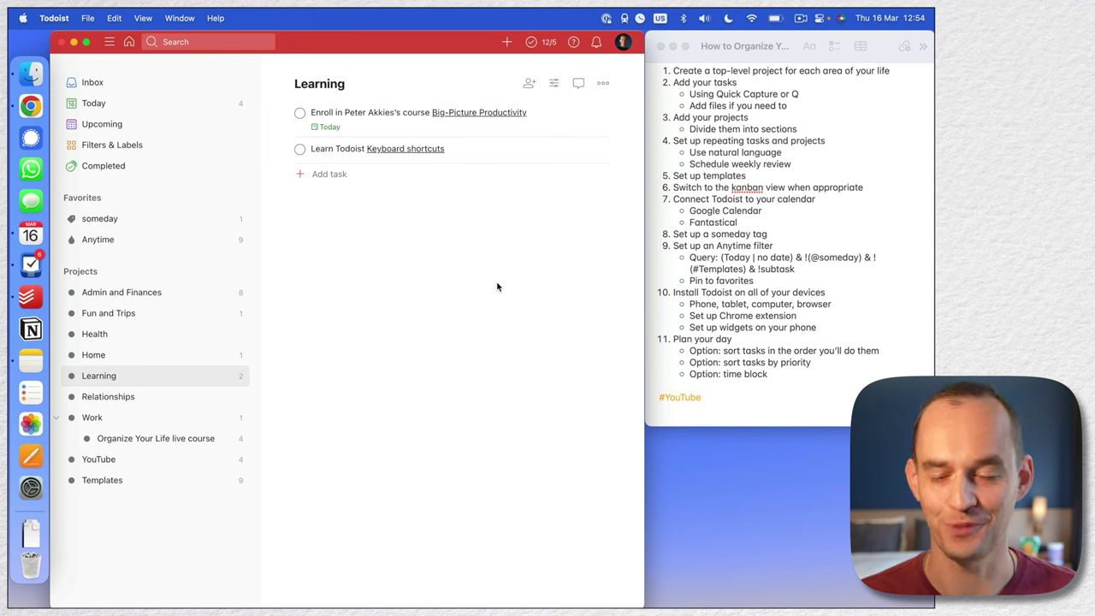
left_click(759, 337)
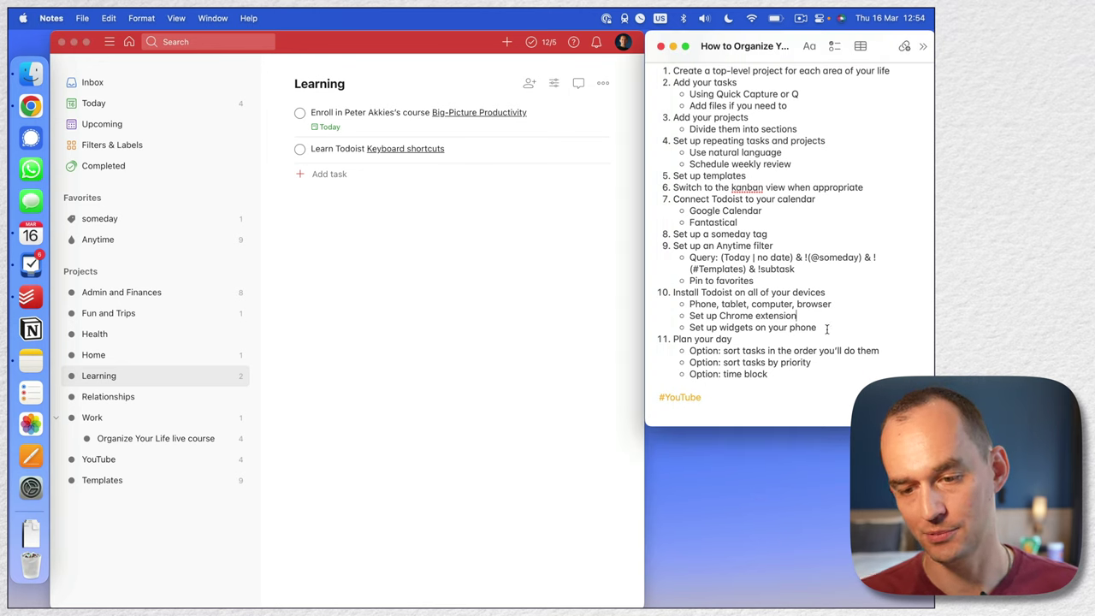
left_click_drag(826, 330, 688, 301)
left_click(687, 299)
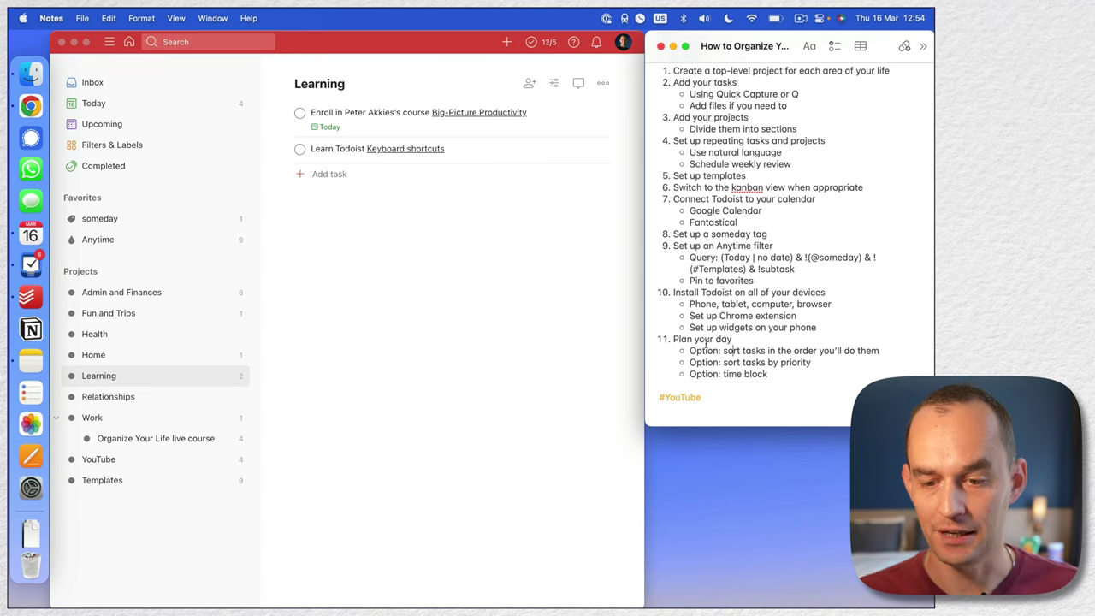
left_click_drag(672, 339, 774, 374)
left_click(778, 374)
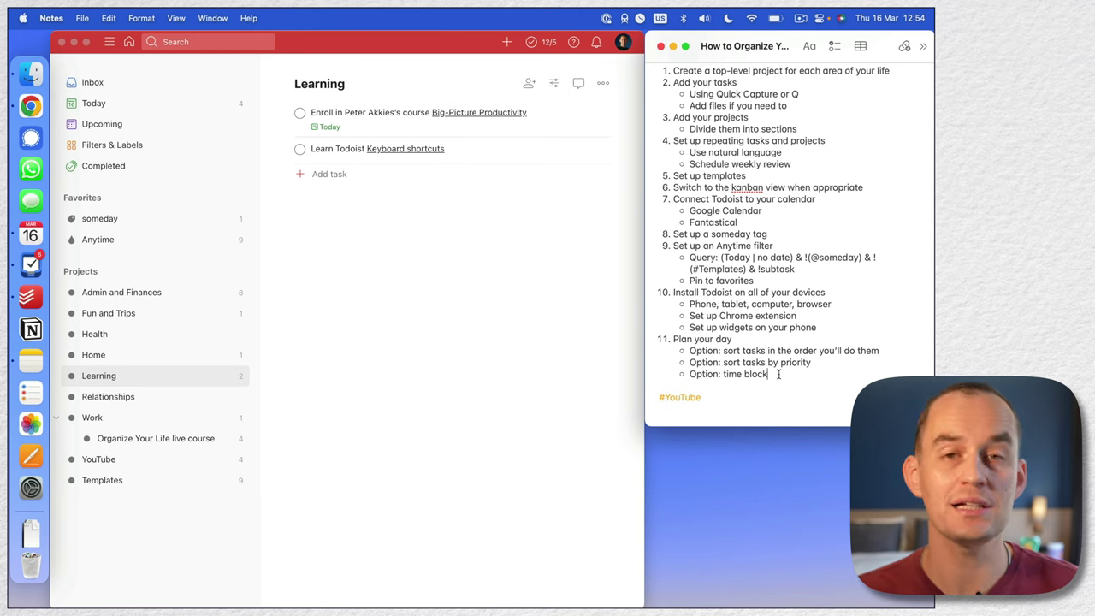
Step: Open today's tasks and remove the due dates from "Create the week 4 slides" and "Create the week 4 workbook"
left_click(599, 295)
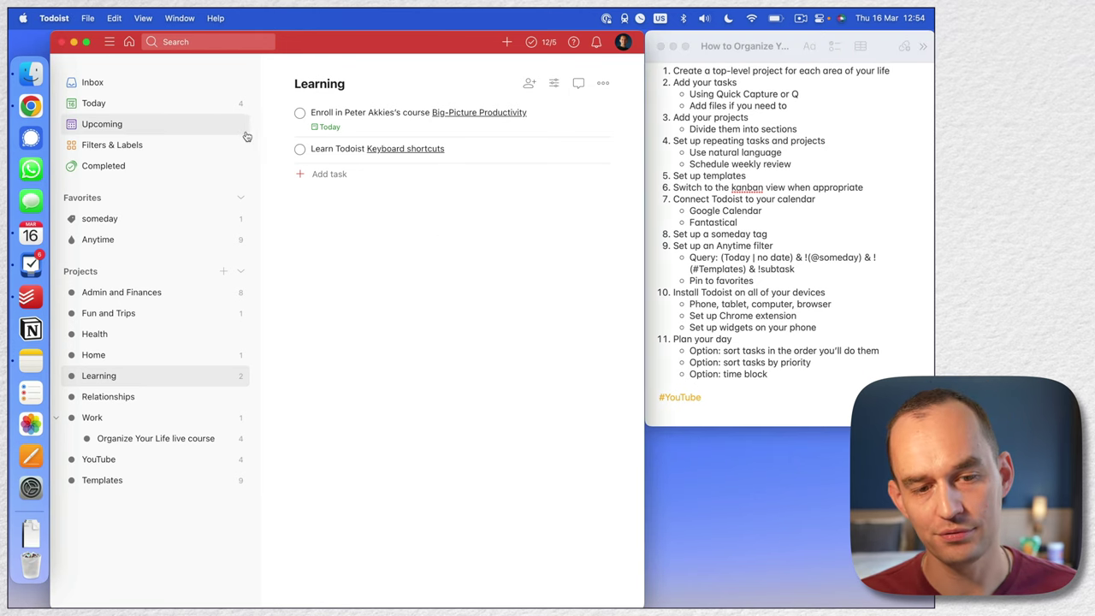
left_click(239, 103)
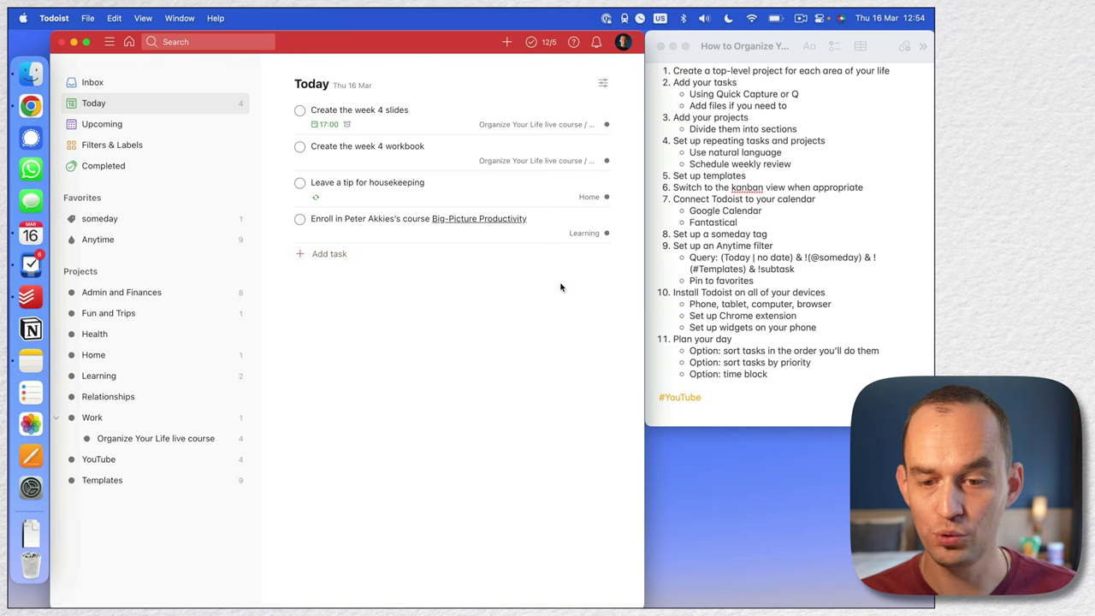
left_click(378, 108)
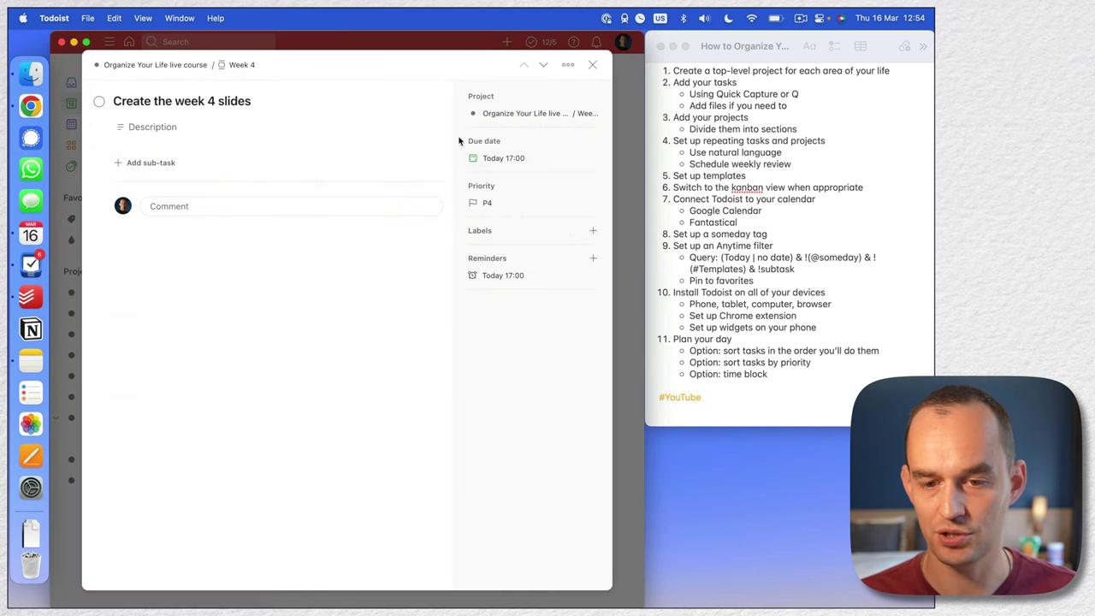
left_click(592, 158)
left_click(628, 144)
left_click(374, 109)
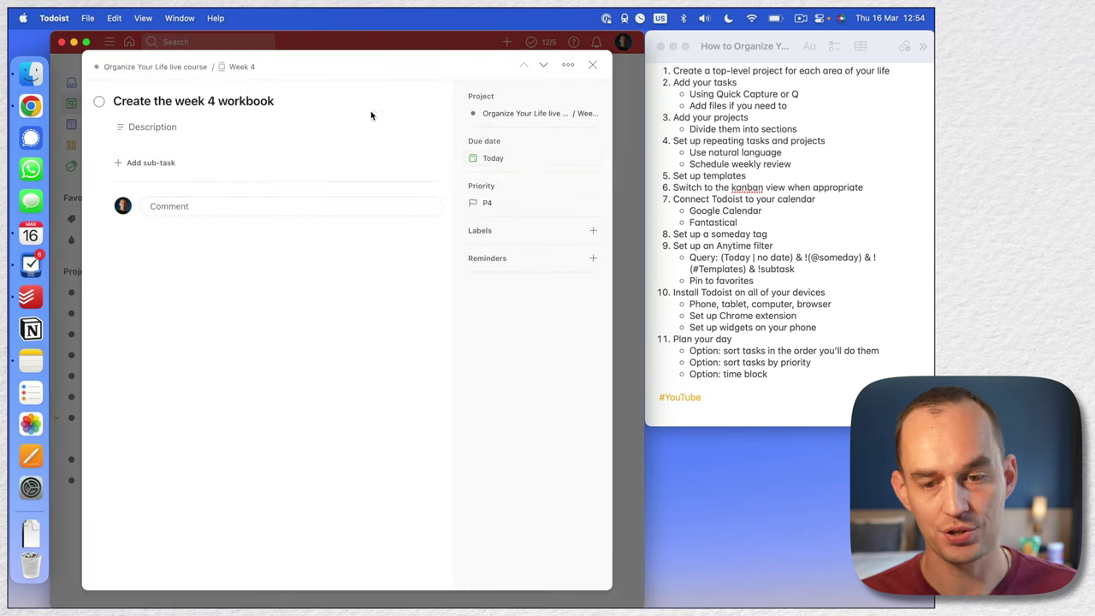
left_click(593, 160)
left_click(633, 142)
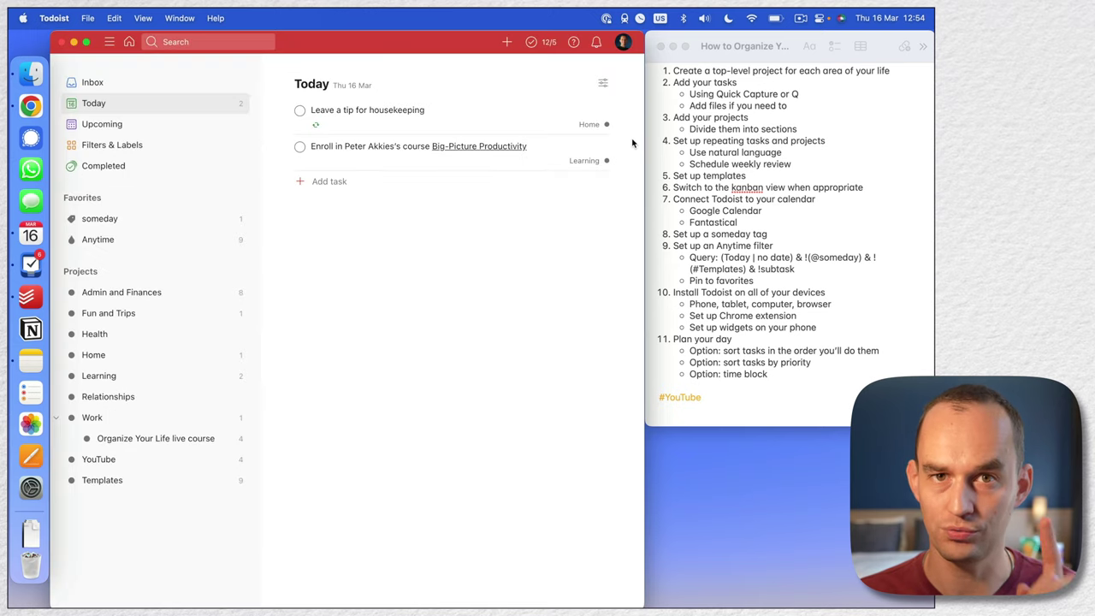
Step: Remove the due date from the task for enrolling in the Big-Picture Productivity course
left_click(395, 110)
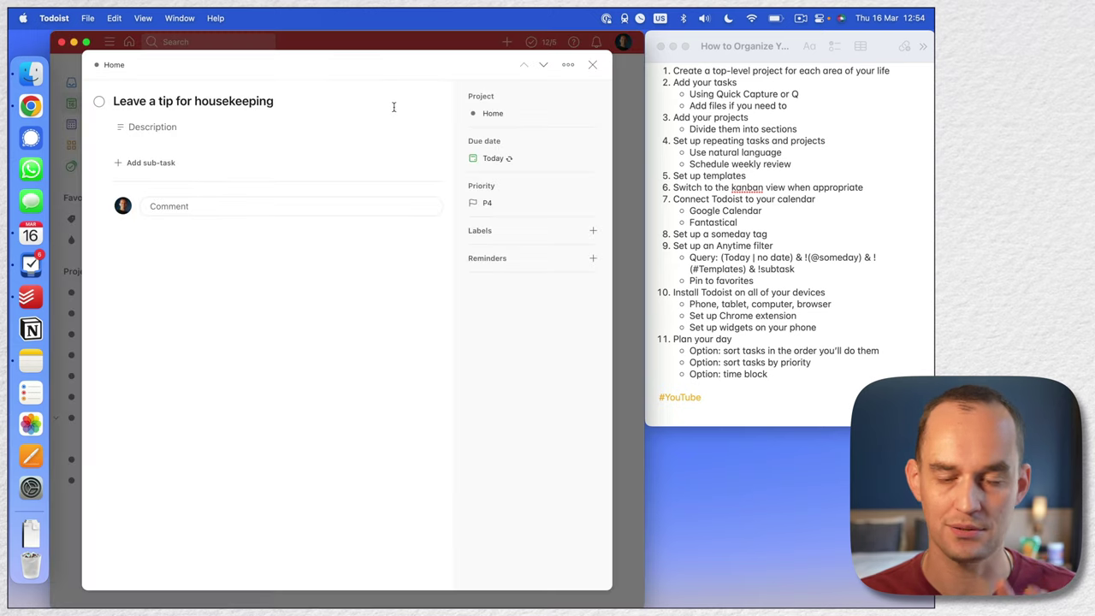
left_click(592, 65)
left_click(344, 152)
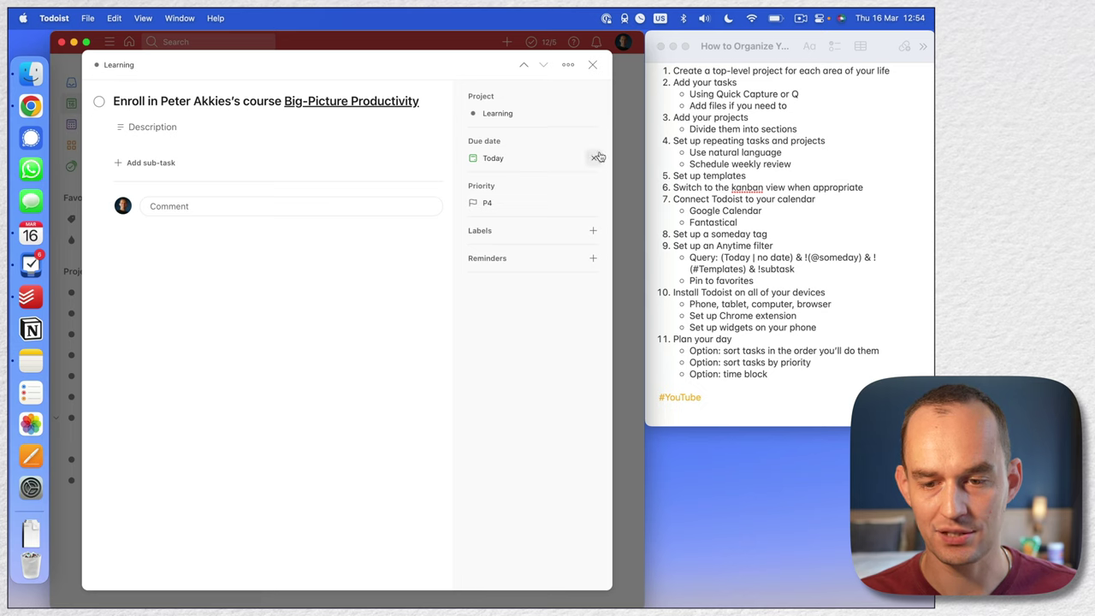
left_click(596, 157)
left_click(592, 65)
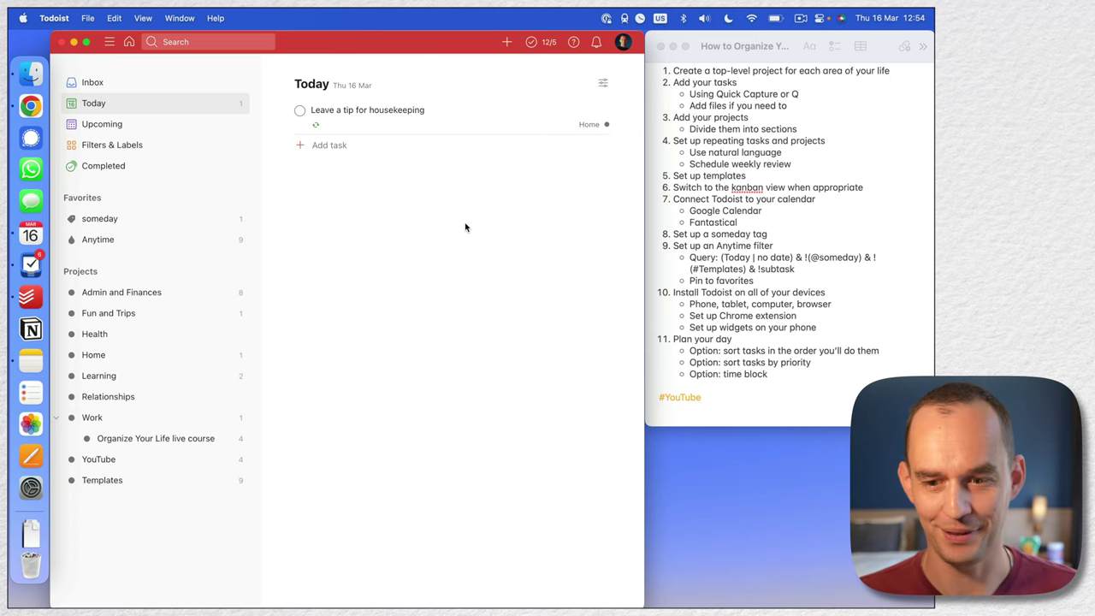
Step: Open the Anytime filter and schedule "Create the week 4 slides" and "Create the week 4 workbook" for today
left_click(774, 372)
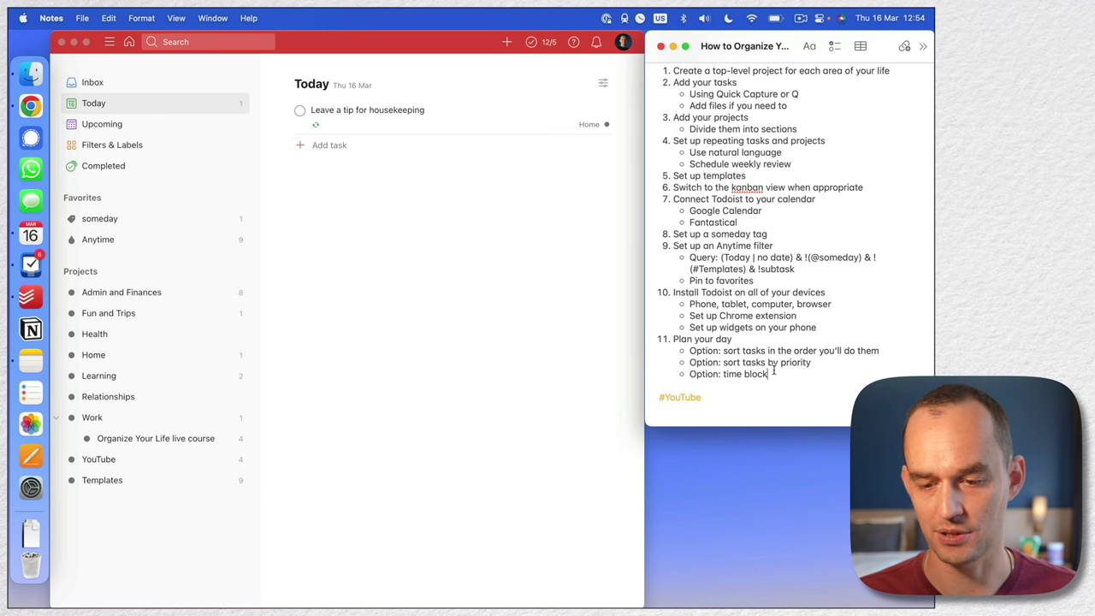
left_click(112, 238)
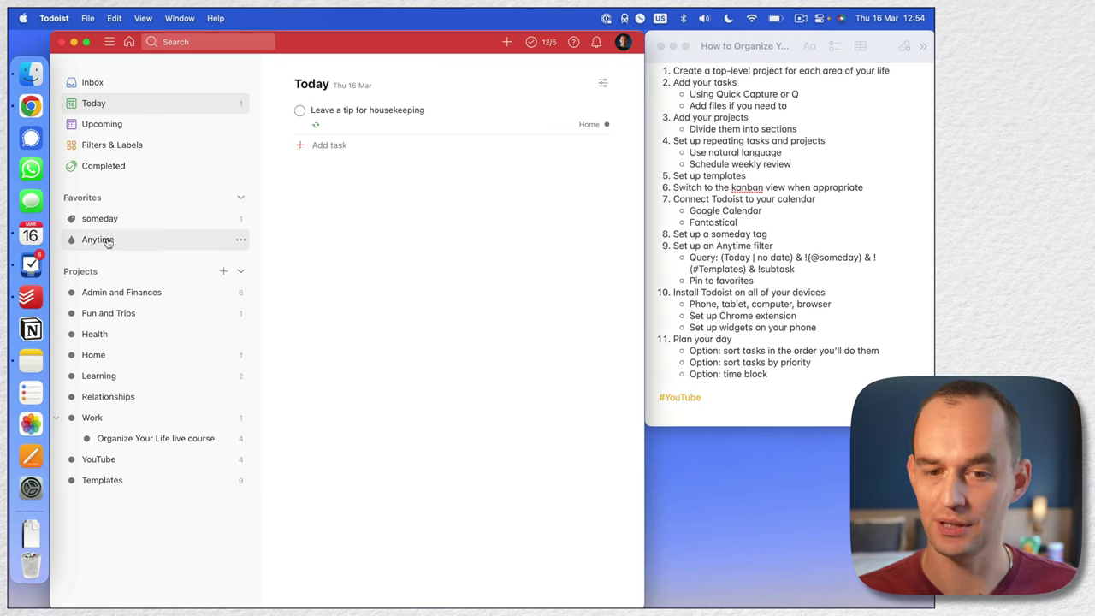
left_click(113, 238)
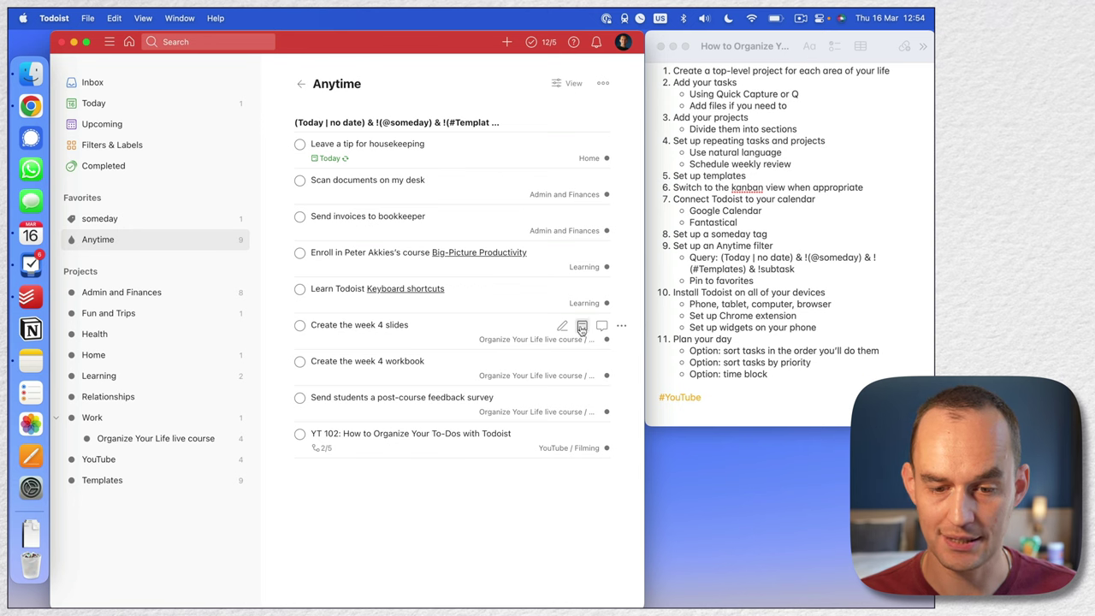
left_click(582, 325)
left_click(475, 224)
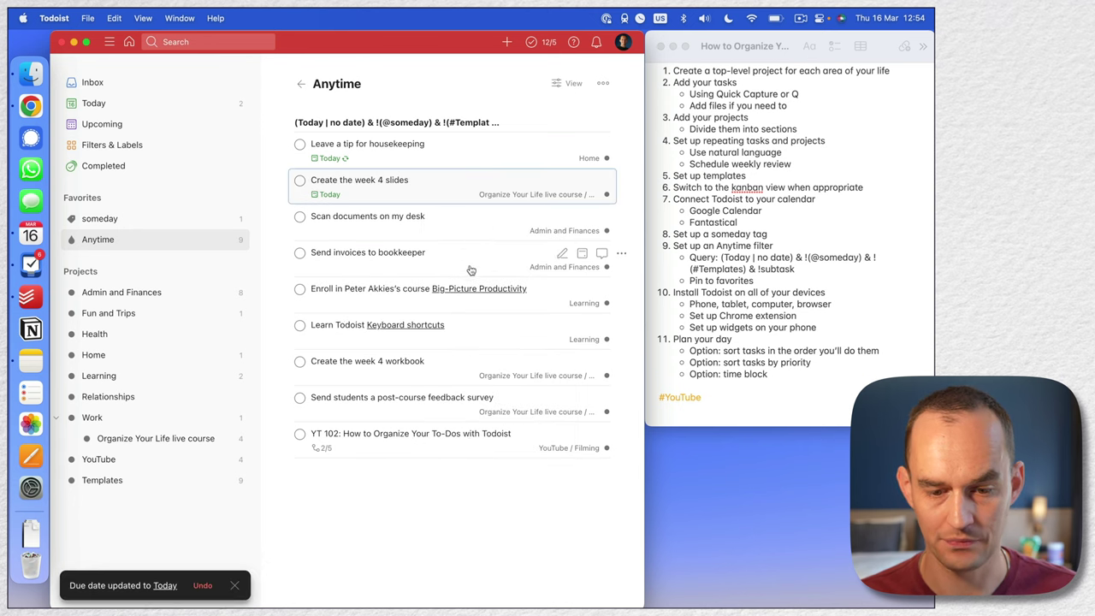
left_click(581, 362)
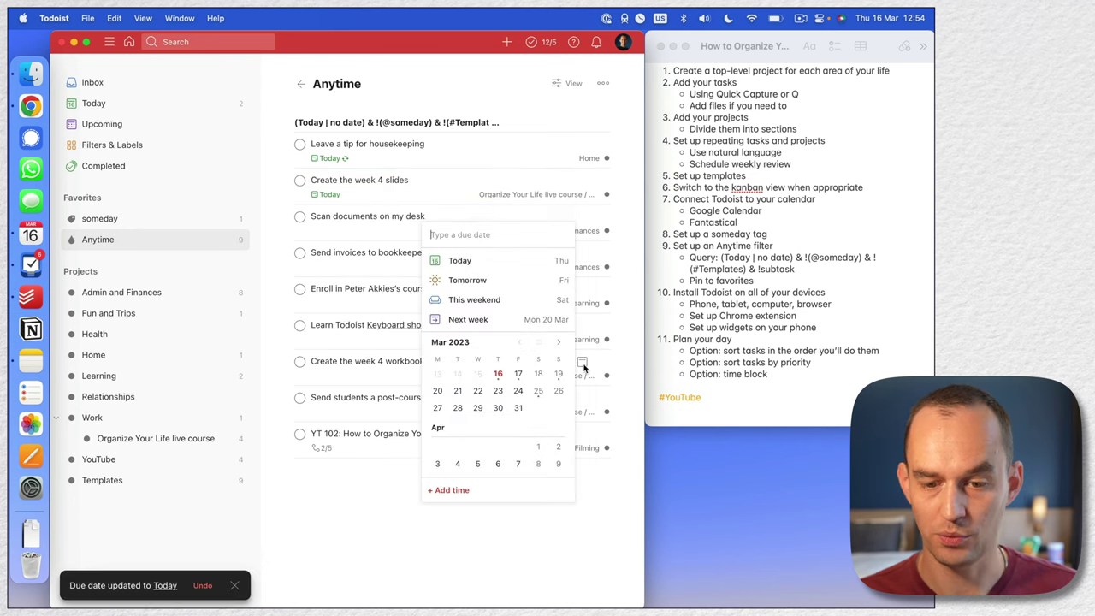
left_click(476, 265)
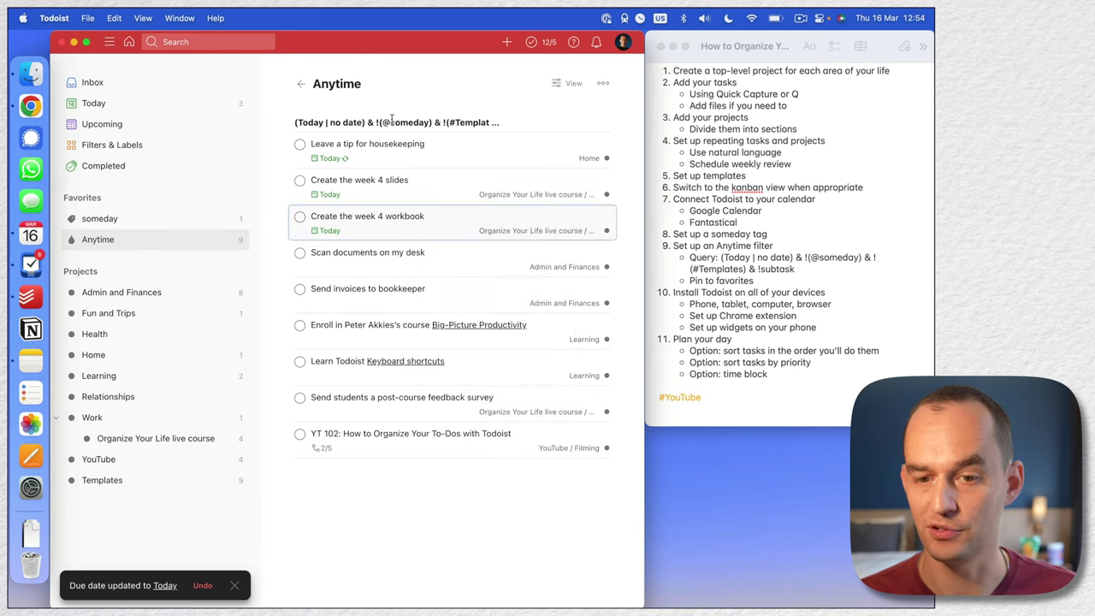
Step: Group the tasks in the Anytime filter by project
left_click(572, 84)
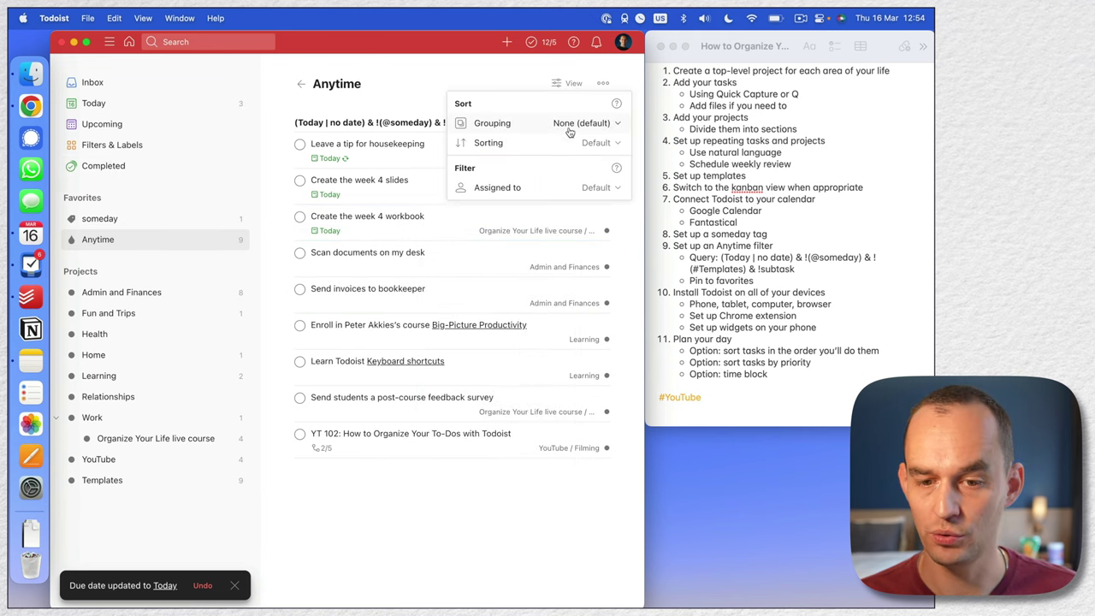
left_click(571, 124)
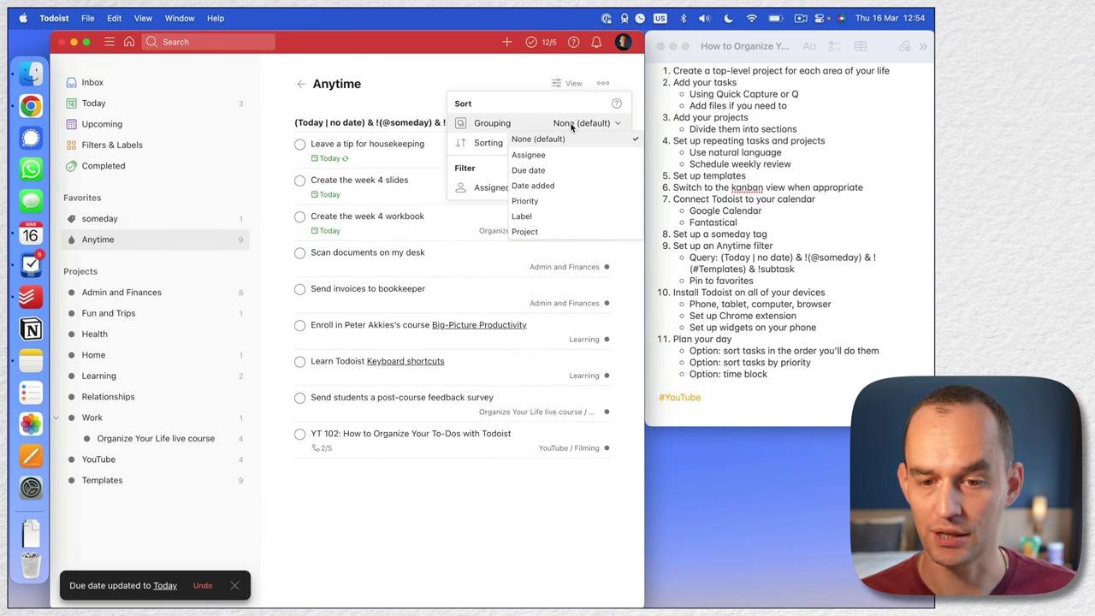
left_click(531, 233)
left_click(422, 106)
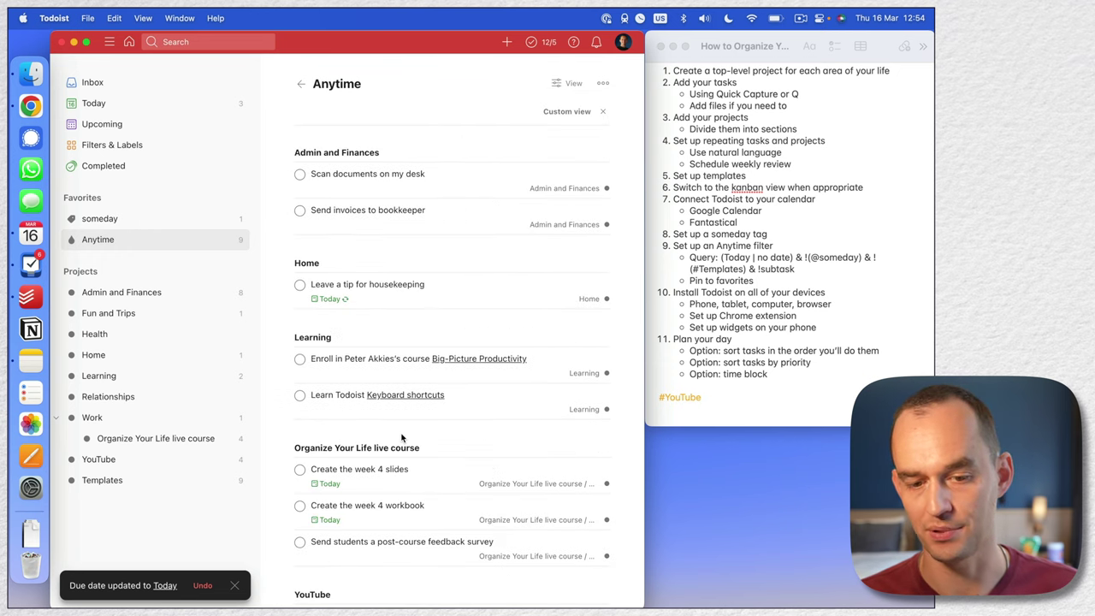
Step: Schedule the Big-Picture Productivity enrolment, "Scan documents on my desk" and "Send invoices to bookkeeper" tasks for today
scroll(513, 239, "down", 2)
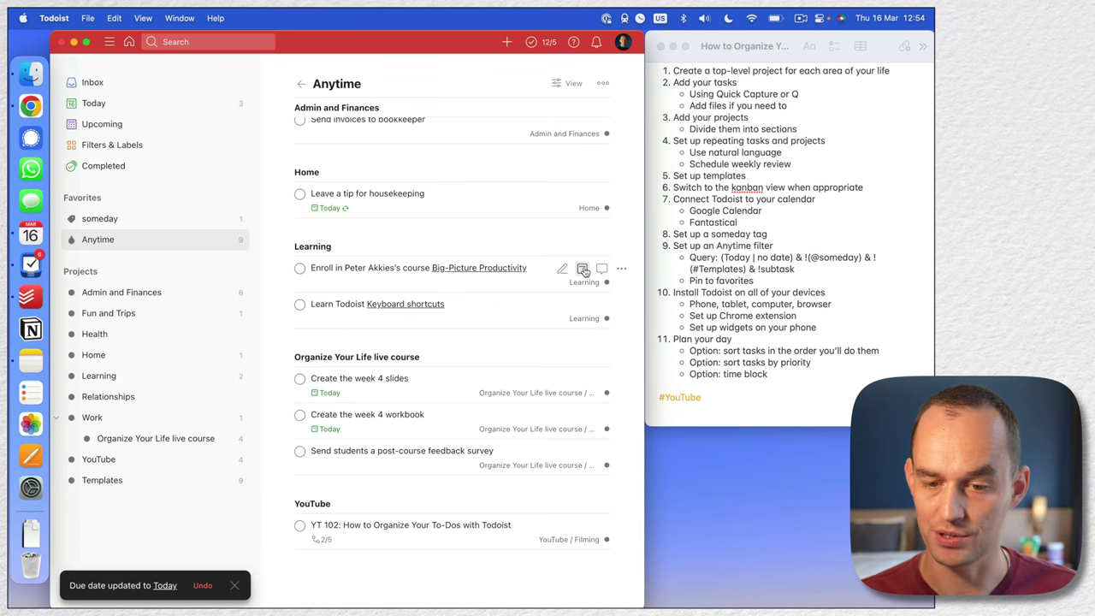
left_click(583, 268)
left_click(463, 171)
scroll(489, 376, "up", 3)
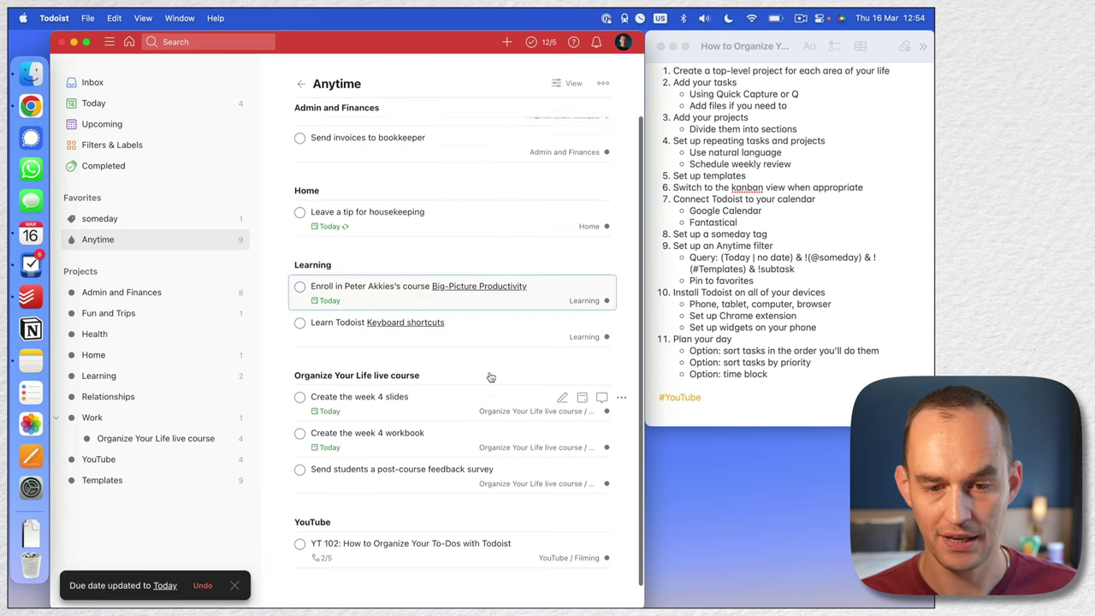
left_click(580, 175)
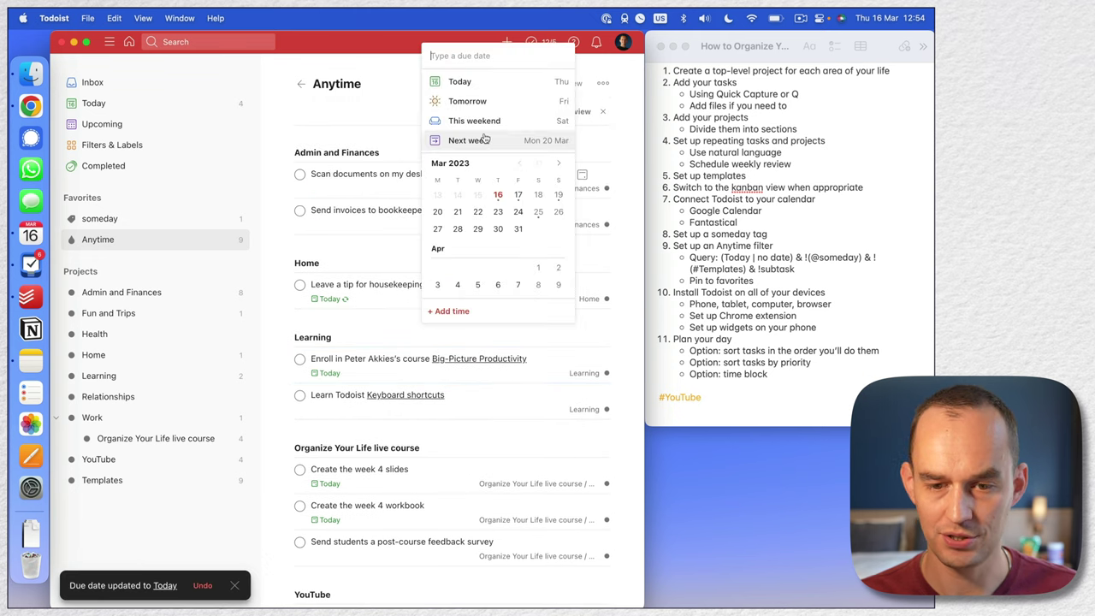
left_click(463, 85)
left_click(586, 213)
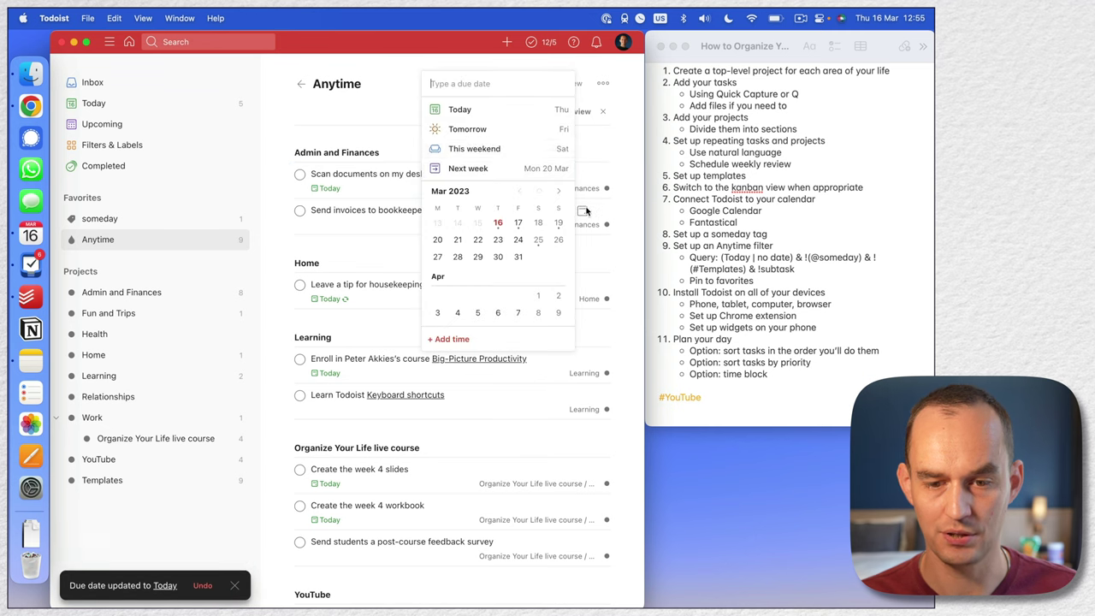
left_click(469, 108)
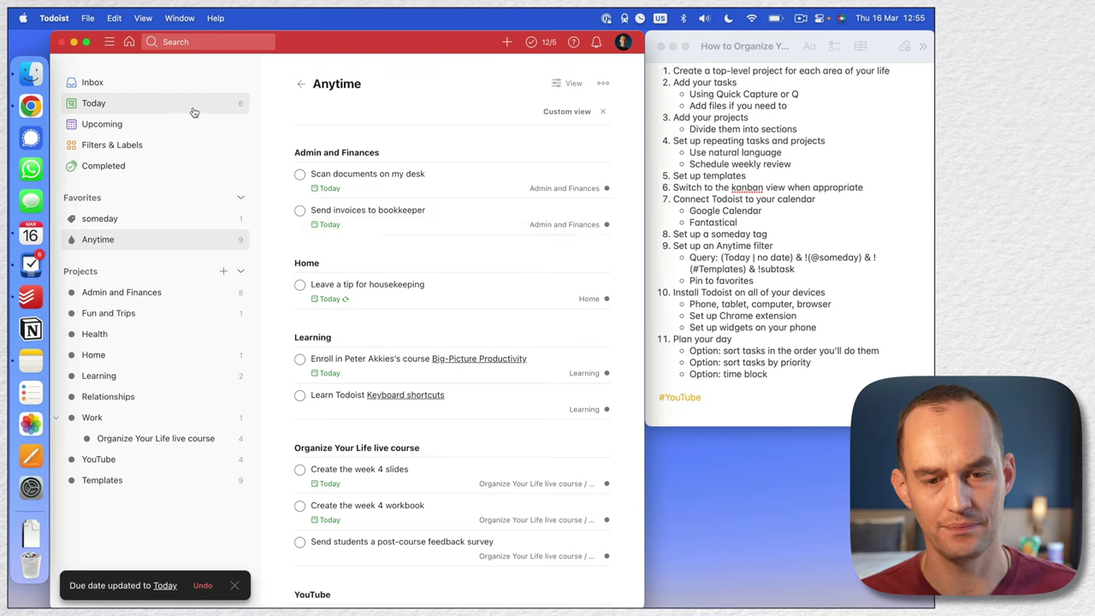
Step: Open today's tasks and review the three options under "Plan your day" in the Notes checklist
left_click(232, 103)
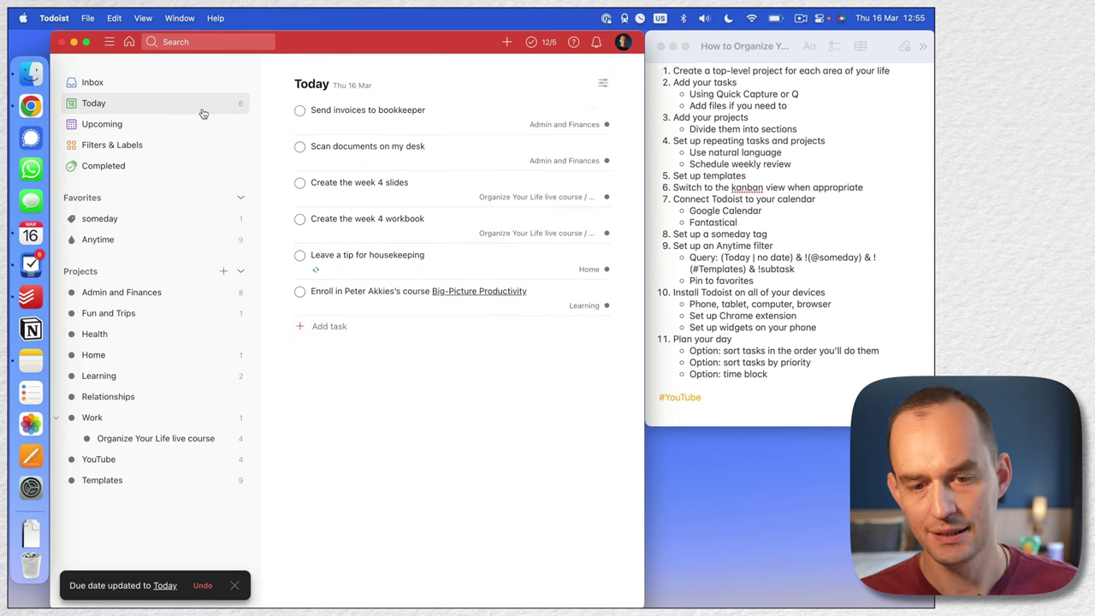
left_click(721, 380)
left_click_drag(797, 377, 689, 351)
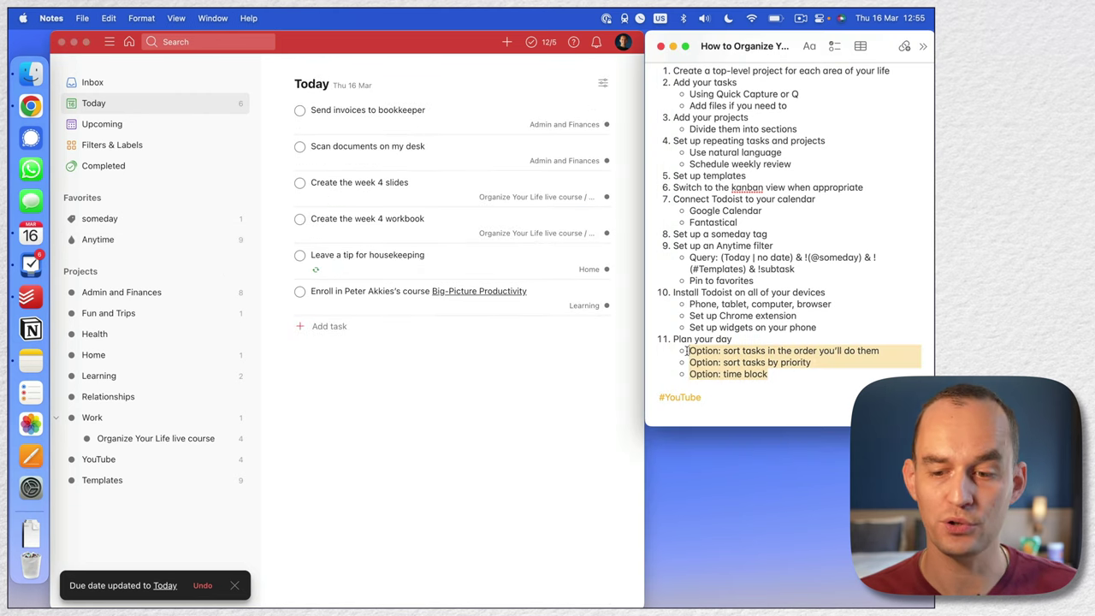
left_click(689, 350)
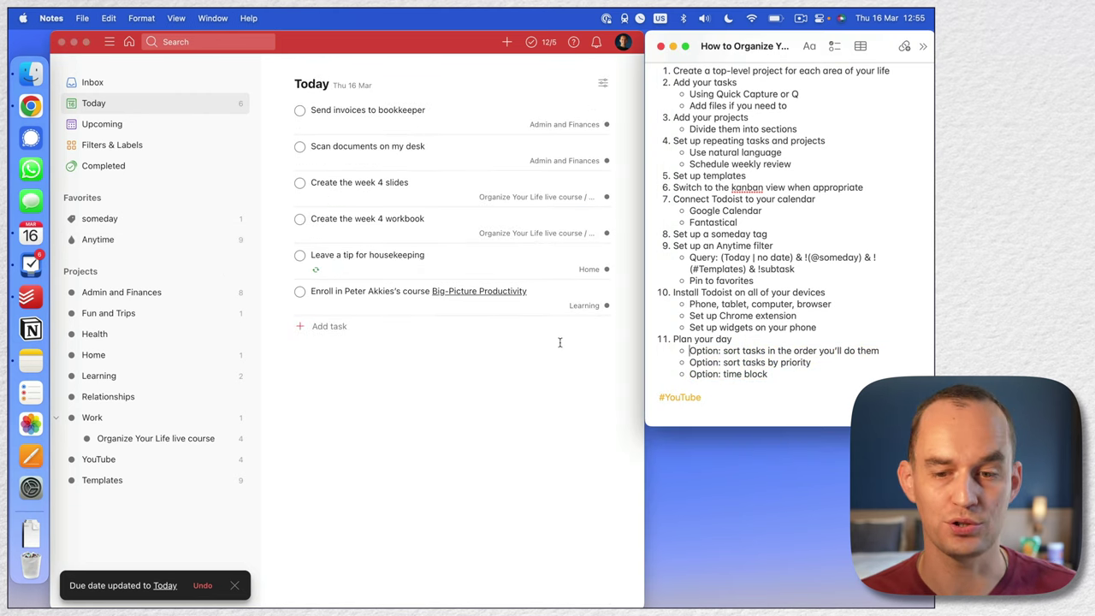
Step: Reorder today's tasks in Todoist so "Leave a tip for housekeeping" comes first, followed by the week 4 slides and the week 4 workbook
left_click(440, 369)
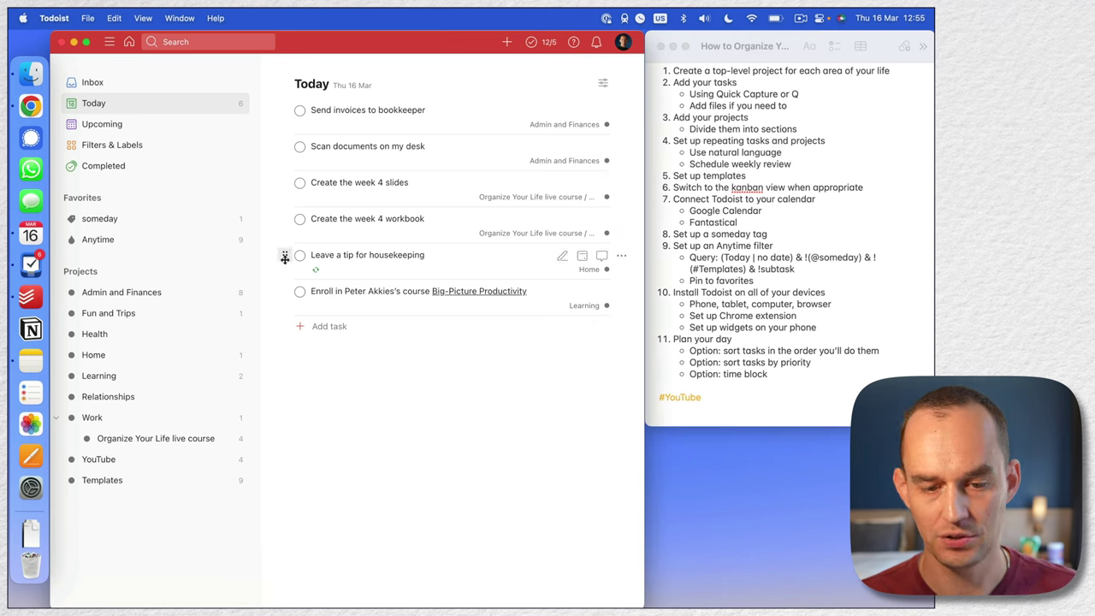
left_click_drag(285, 260, 279, 103)
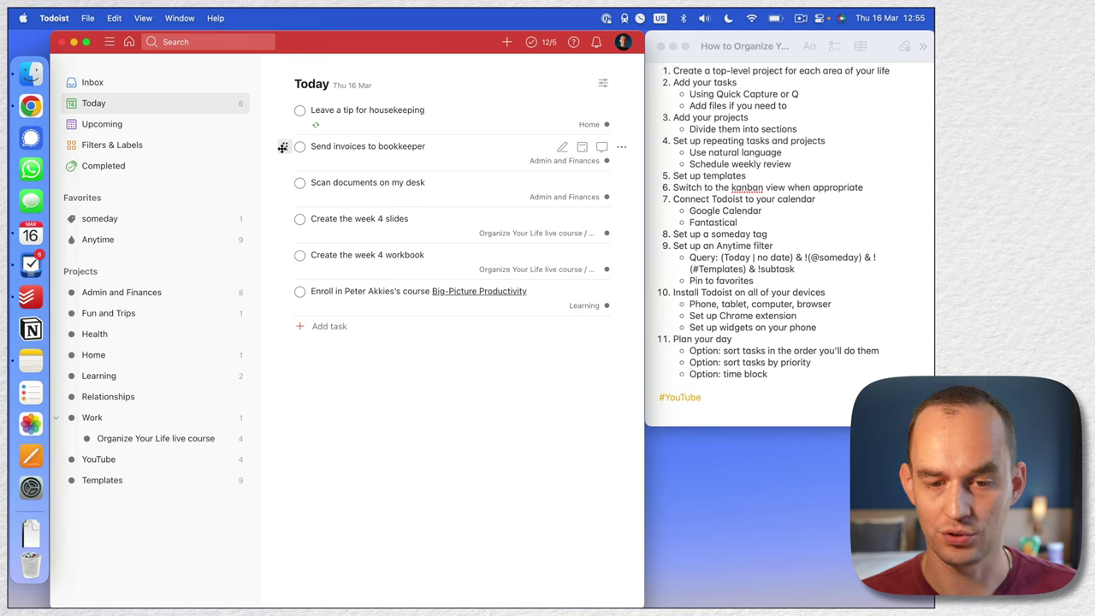
left_click_drag(288, 218, 288, 147)
left_click_drag(289, 252, 289, 183)
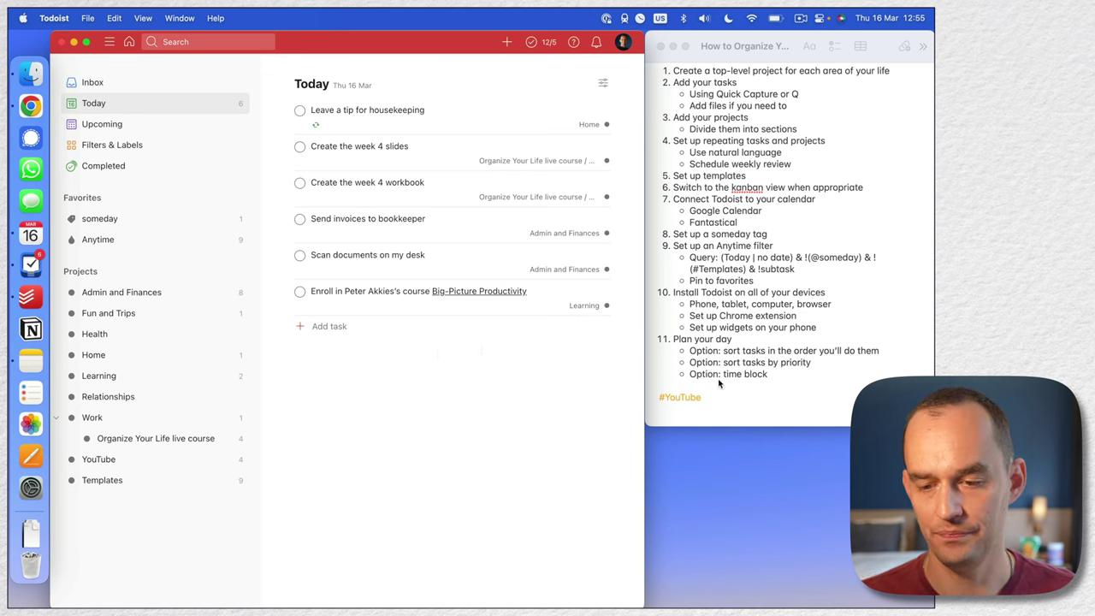
Step: Highlight "sort tasks by priority" in the checklist and view the priority choices for "Leave a tip for housekeeping" without changing them
left_click(773, 364)
left_click_drag(723, 361, 811, 362)
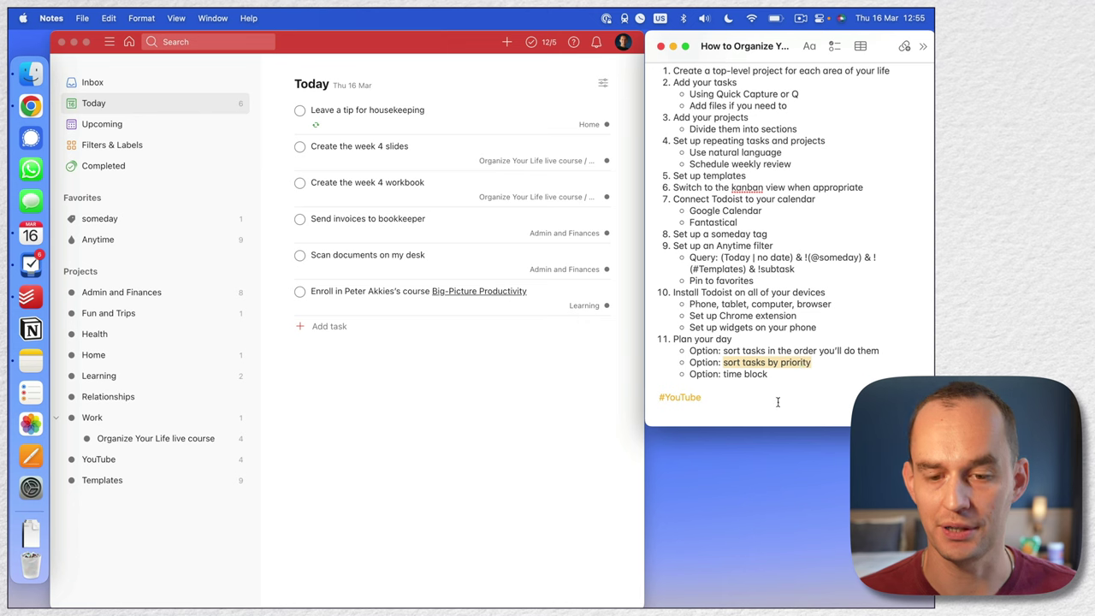
left_click(480, 424)
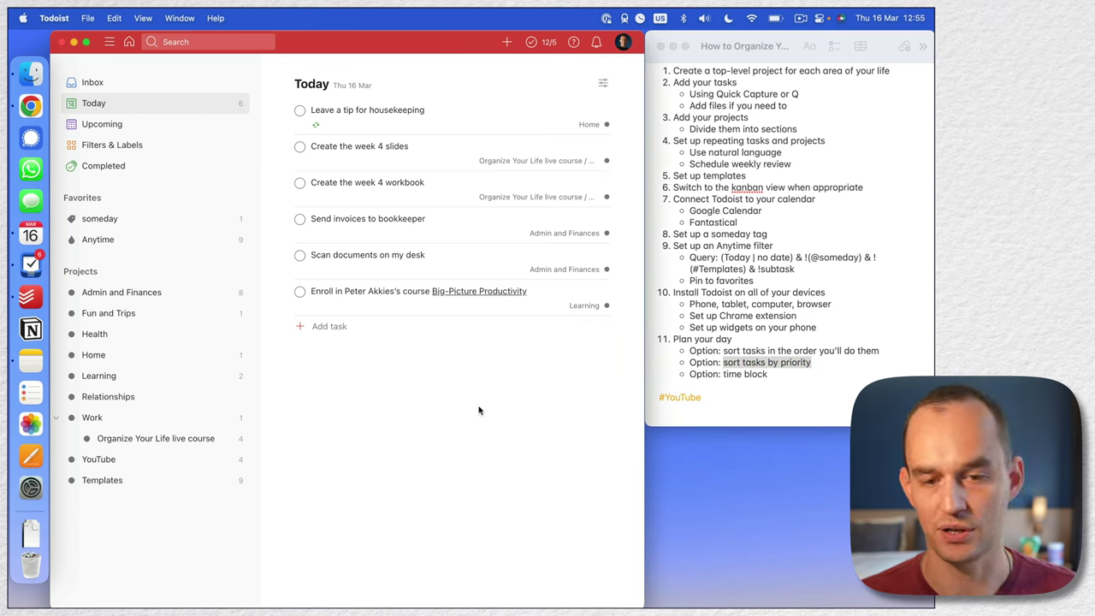
left_click(505, 112)
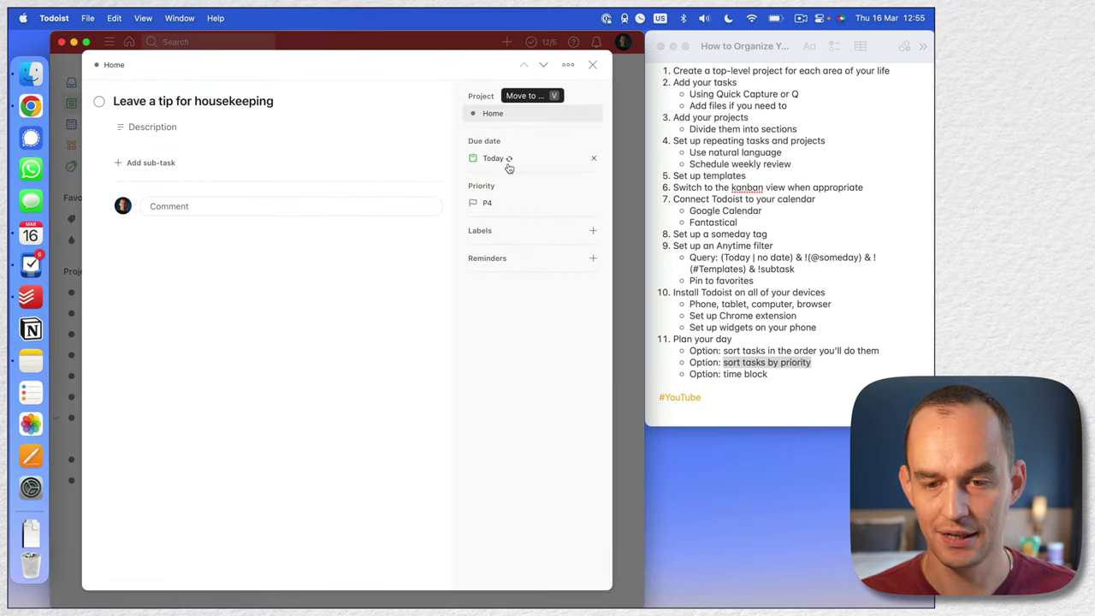
left_click(592, 205)
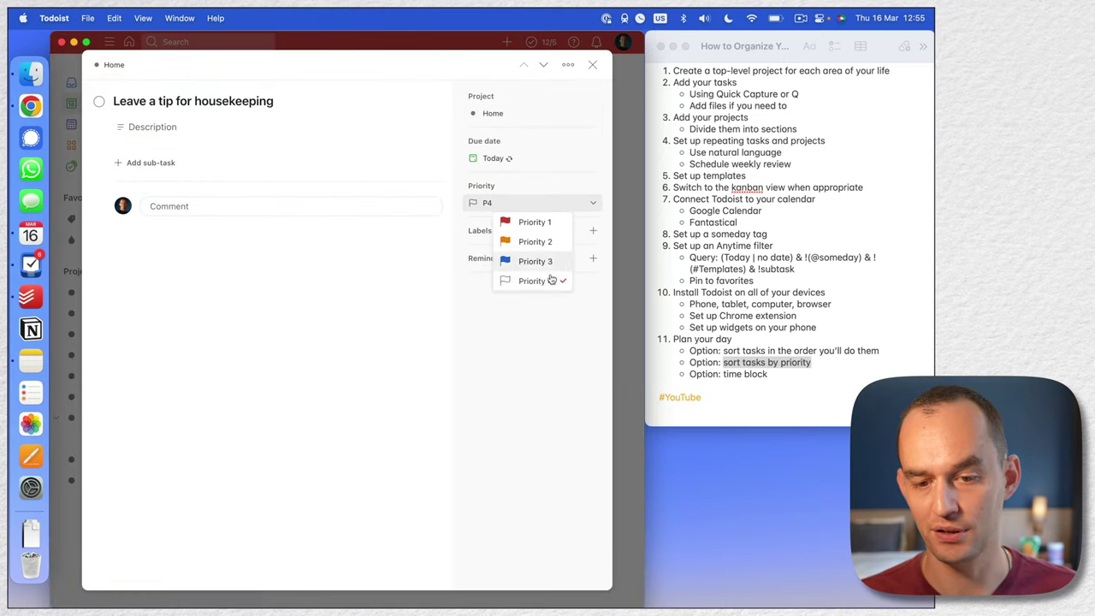
left_click(620, 130)
left_click(591, 65)
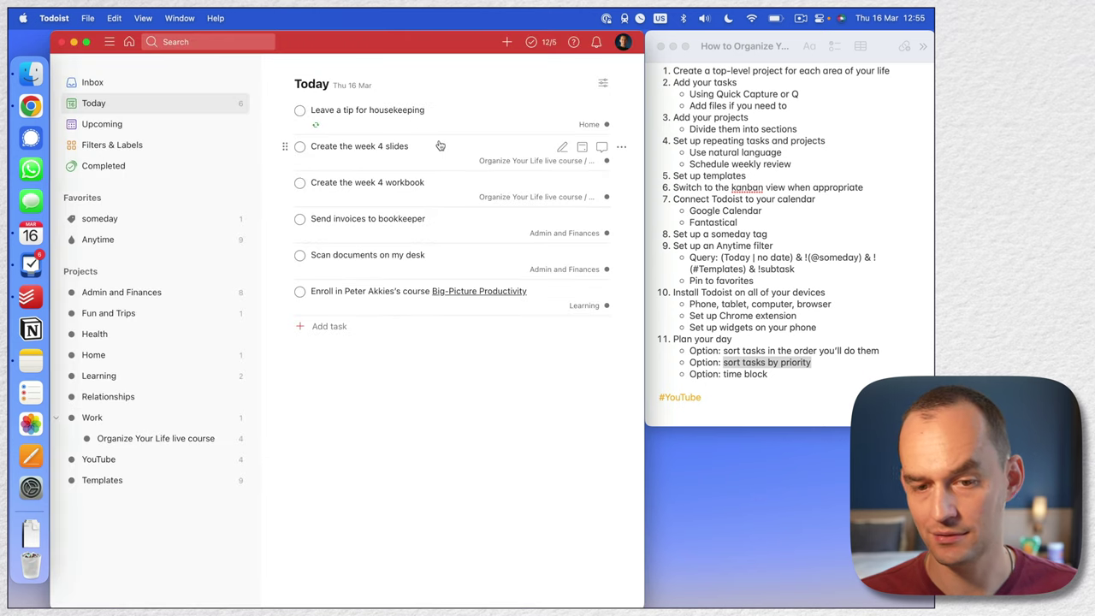
Step: Set "Create the week 4 slides" and "Create the week 4 workbook" to Priority 1
left_click(477, 151)
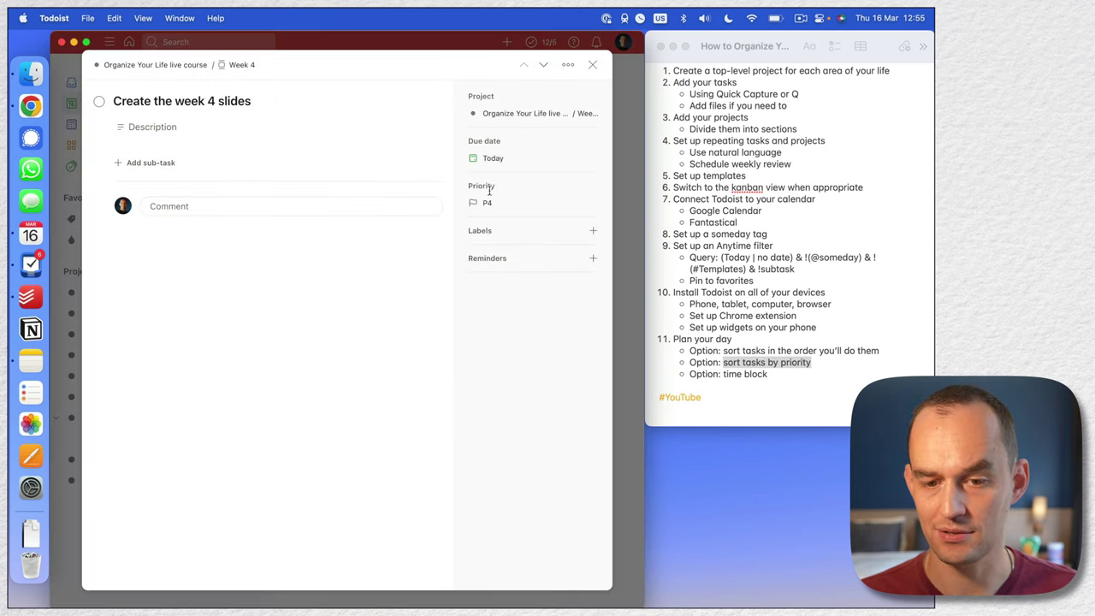
left_click(536, 205)
left_click(536, 222)
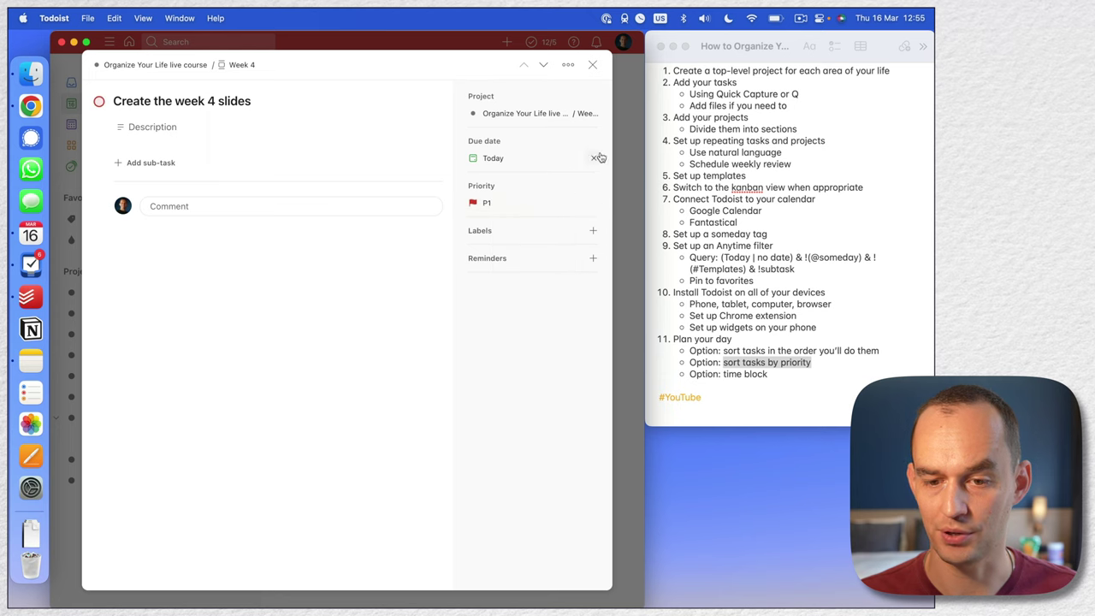
left_click(623, 144)
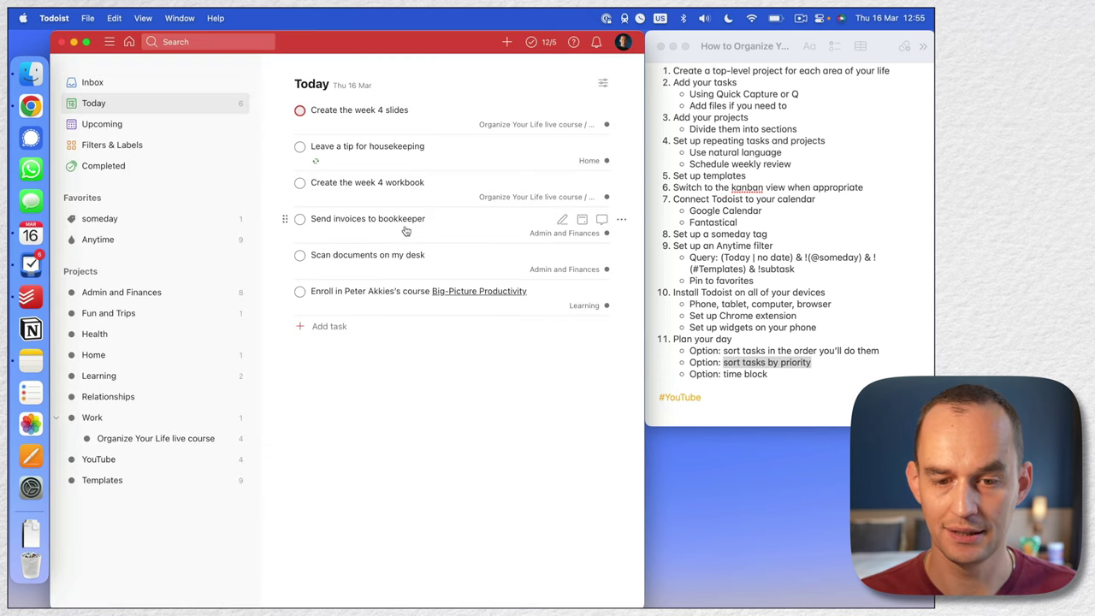
left_click(419, 199)
left_click(525, 205)
left_click(531, 221)
left_click(614, 191)
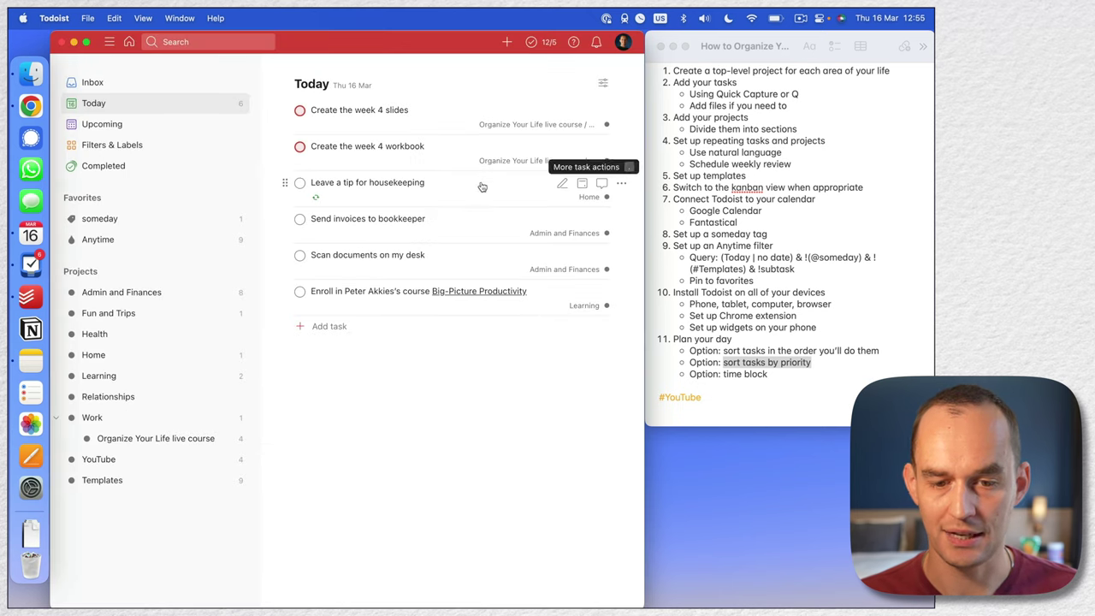
Step: Set the Big-Picture Productivity course enrolment task to Priority 2
left_click(392, 297)
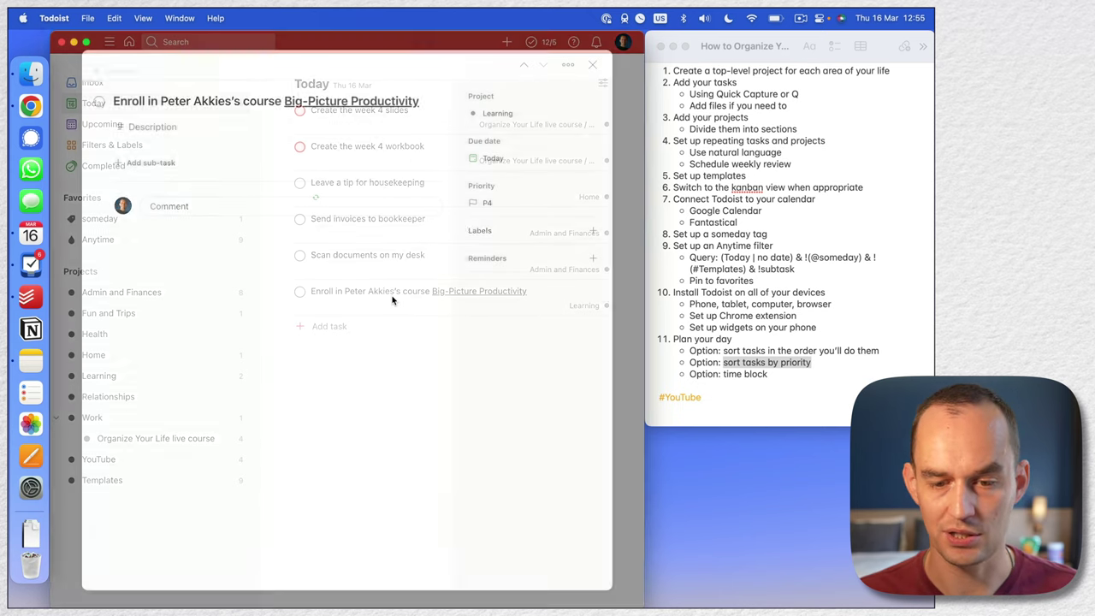
left_click(517, 203)
left_click(531, 240)
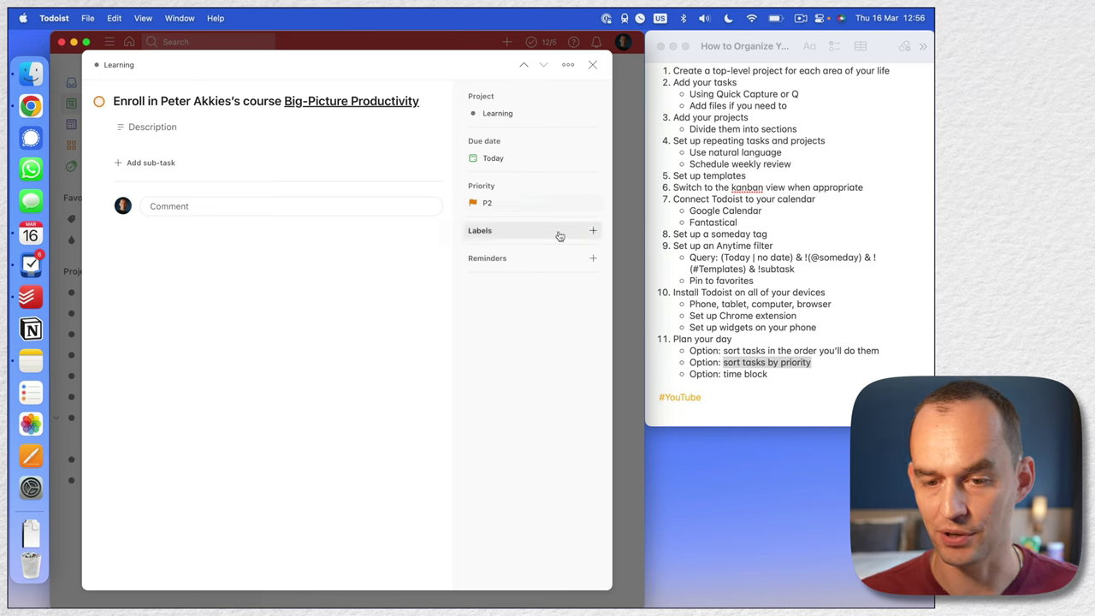
left_click(623, 215)
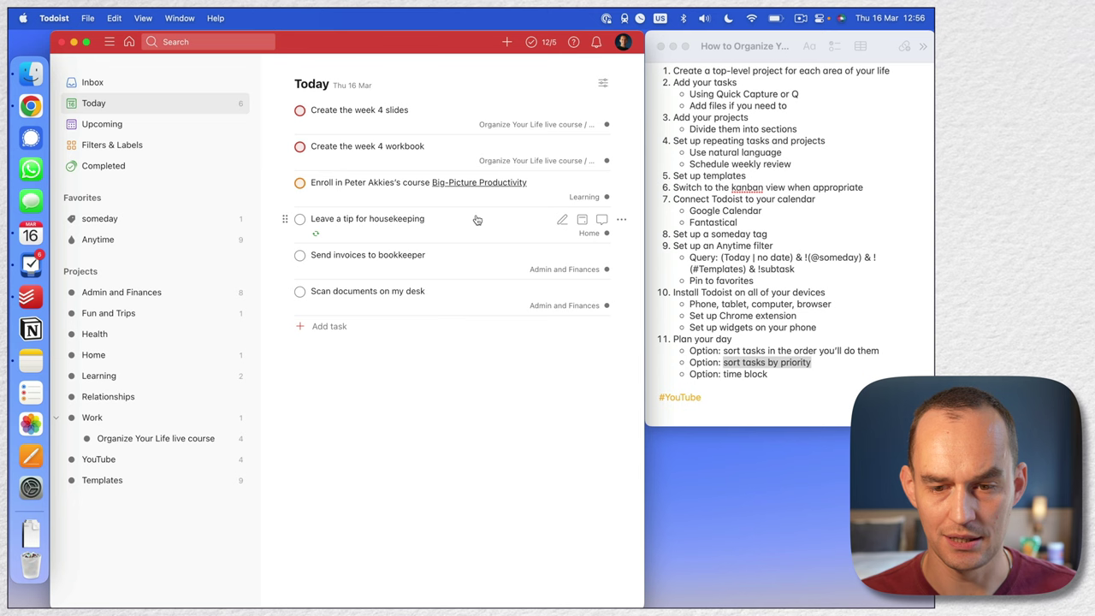
Step: Set "Send invoices to bookkeeper" and "Scan documents on my desk" to Priority 3
left_click(440, 260)
left_click(530, 205)
left_click(535, 259)
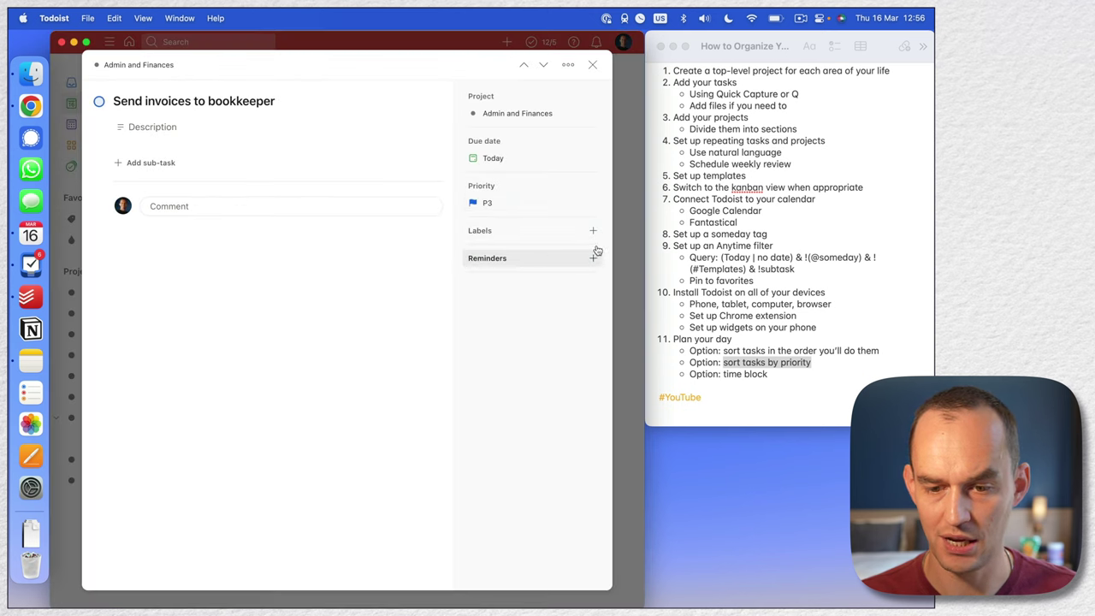
left_click(628, 240)
left_click(366, 255)
key("Escape")
left_click(423, 295)
left_click(525, 205)
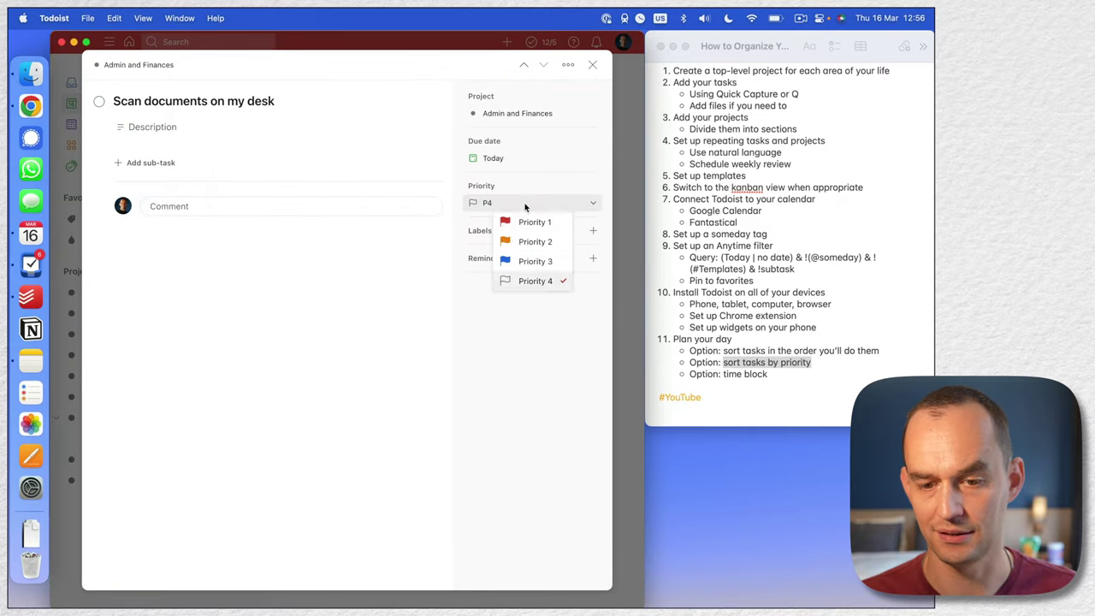
left_click(521, 262)
left_click(615, 215)
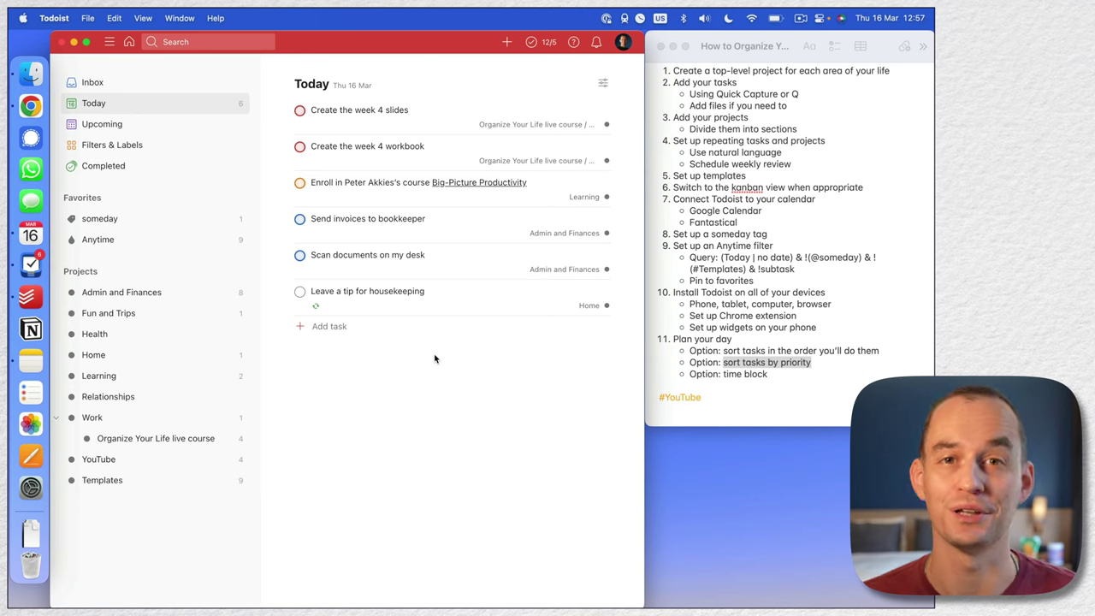
Step: Highlight "time block" under "Plan your day" in the Notes checklist and return to Todoist
left_click(734, 375)
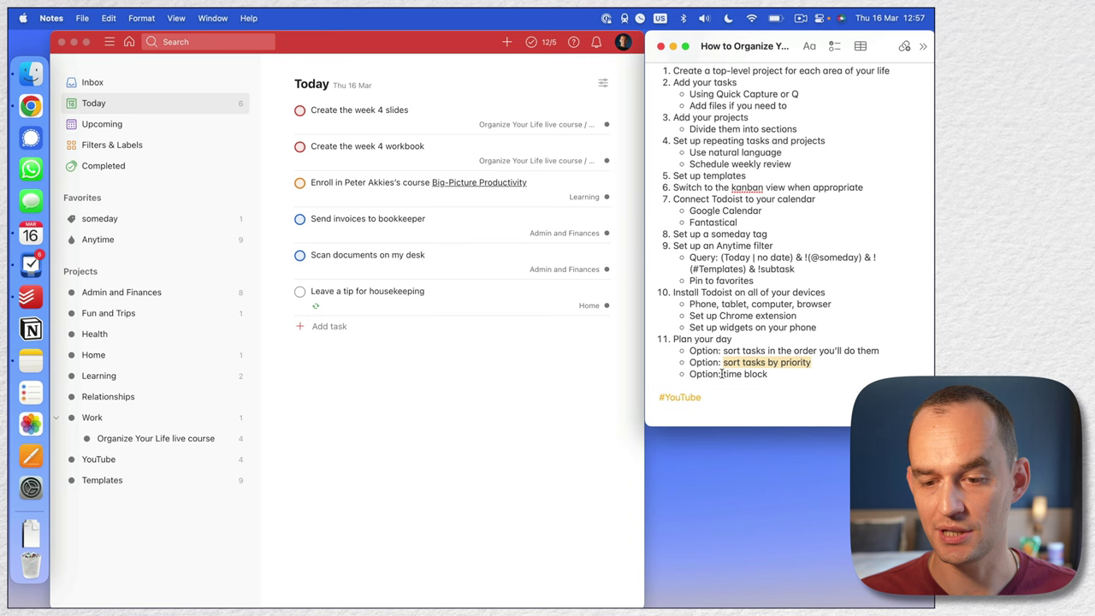
left_click_drag(723, 374, 773, 373)
left_click(540, 364)
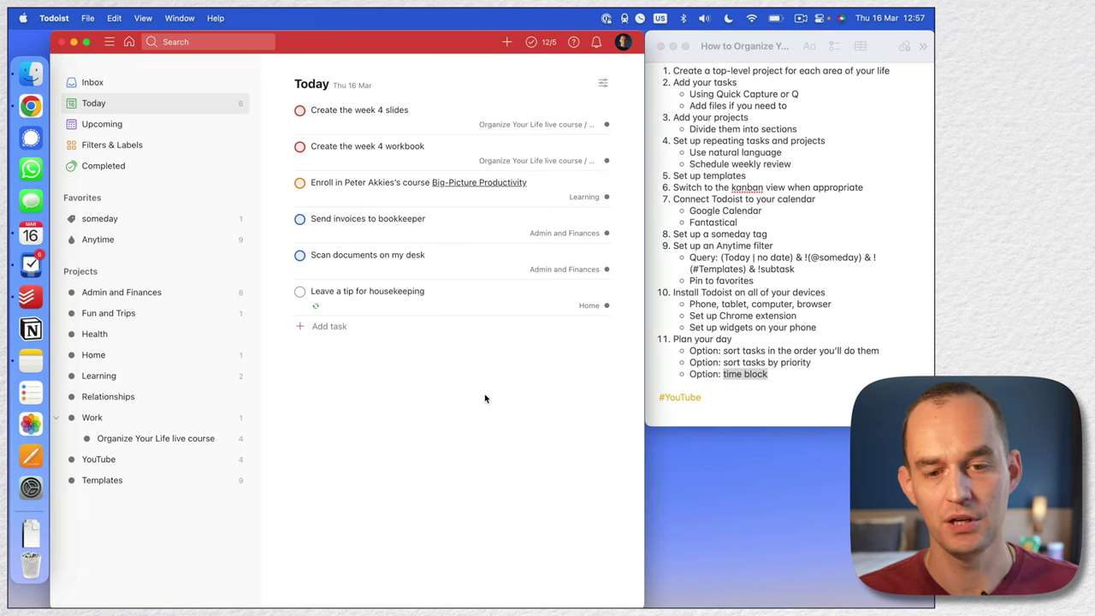
Step: Set "Create the week 4 slides" and "Create the week 4 workbook" to Priority 4
left_click(451, 116)
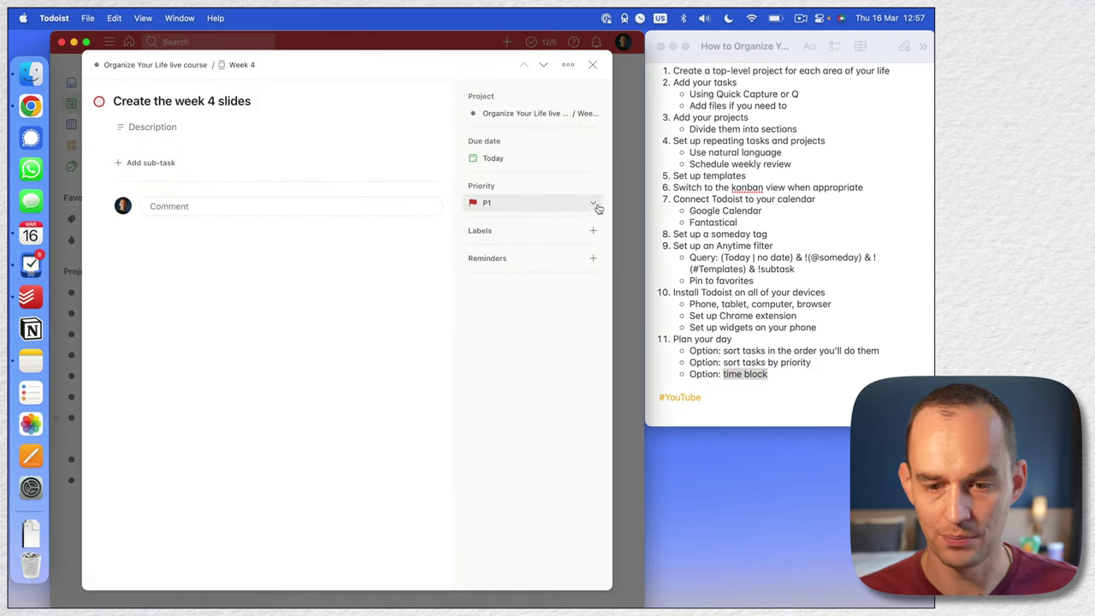
left_click(588, 204)
left_click(557, 222)
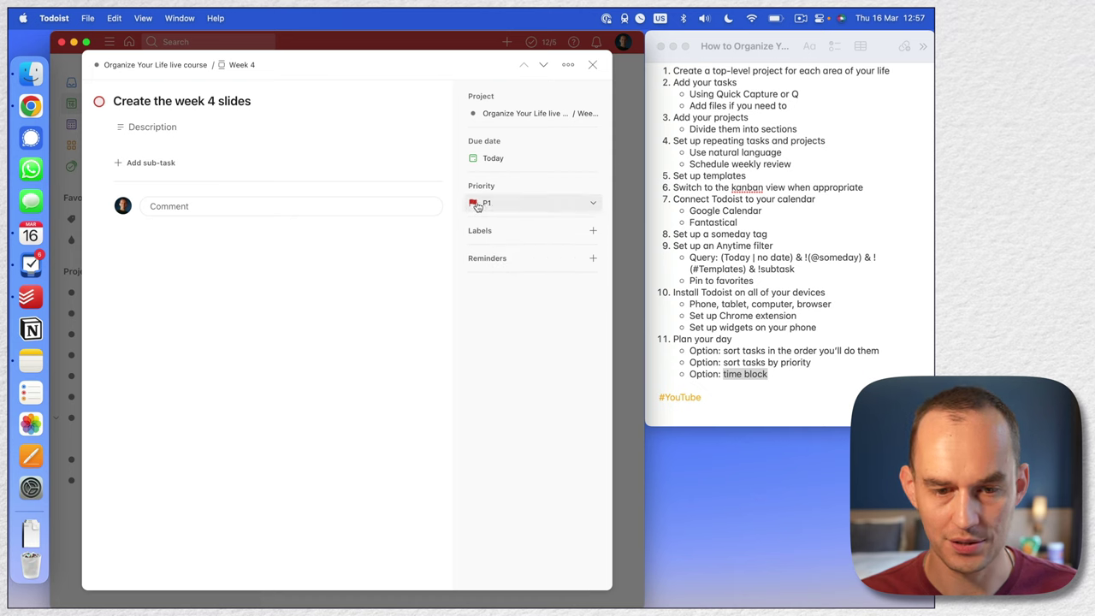
left_click(510, 202)
left_click(517, 224)
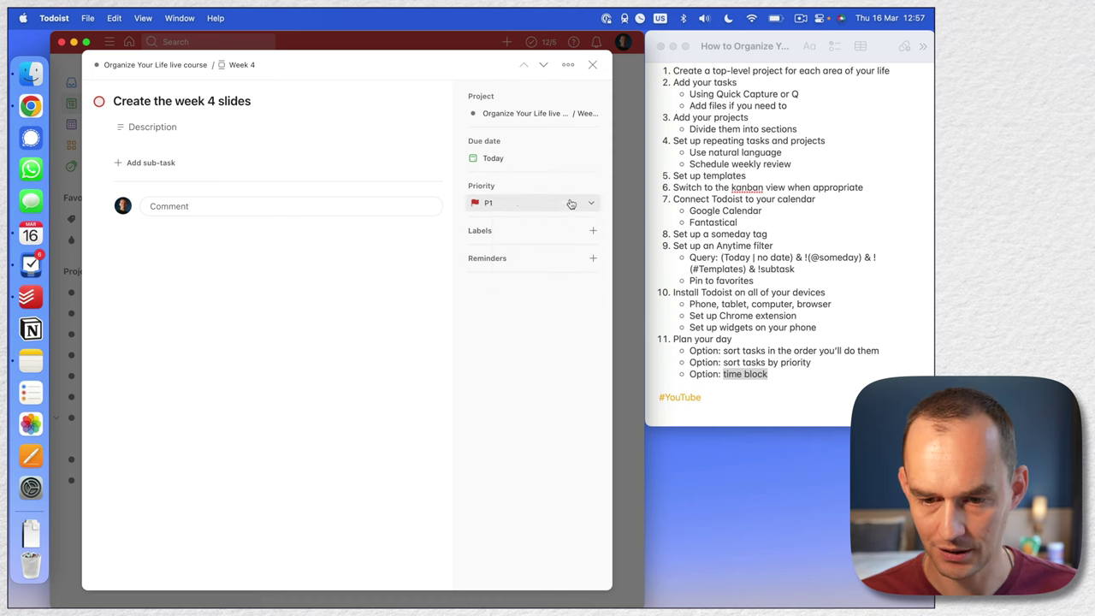
left_click(568, 203)
left_click(526, 283)
key("Escape")
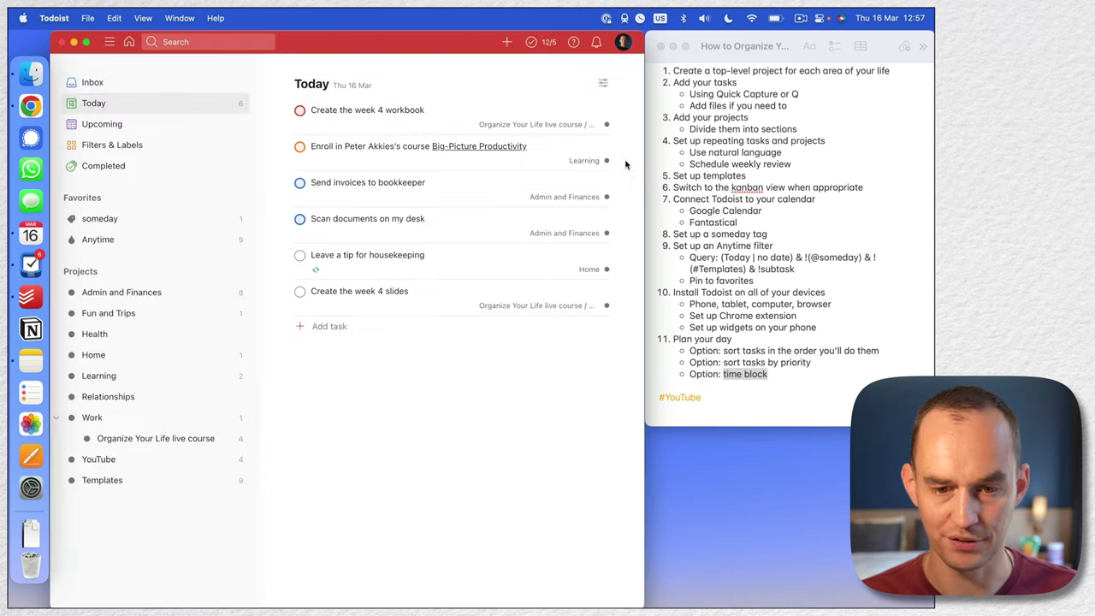
left_click(373, 111)
left_click(523, 212)
left_click(530, 281)
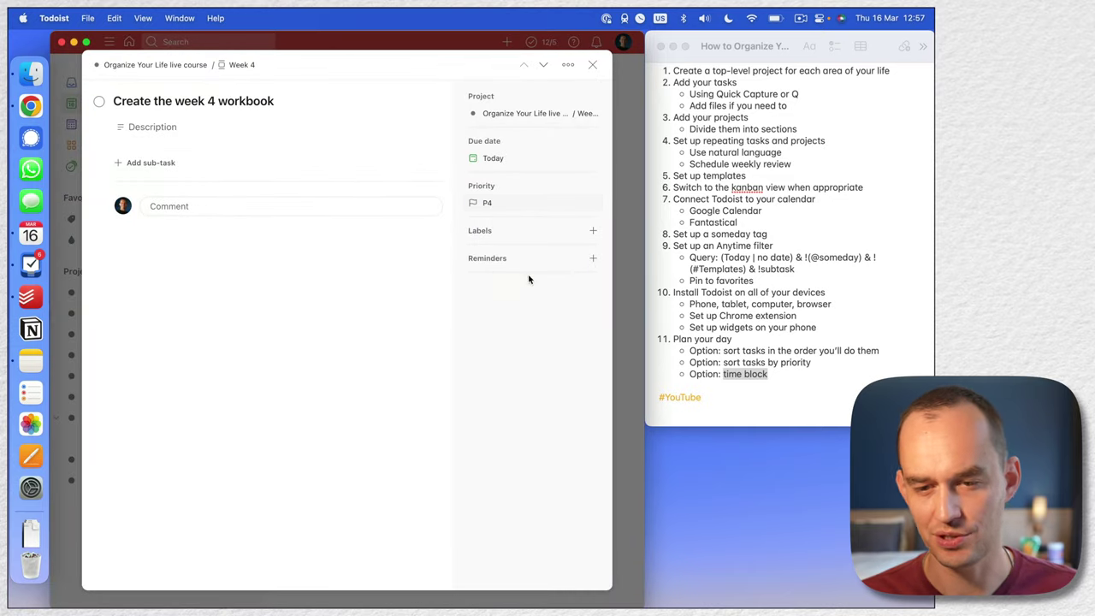
key("Escape")
Step: Set "Send invoices to bookkeeper" and "Scan documents on my desk" to Priority 4
left_click(401, 149)
left_click(549, 229)
left_click(493, 204)
left_click(528, 282)
key("Escape")
left_click(479, 146)
left_click(519, 202)
left_click(530, 281)
key("Escape")
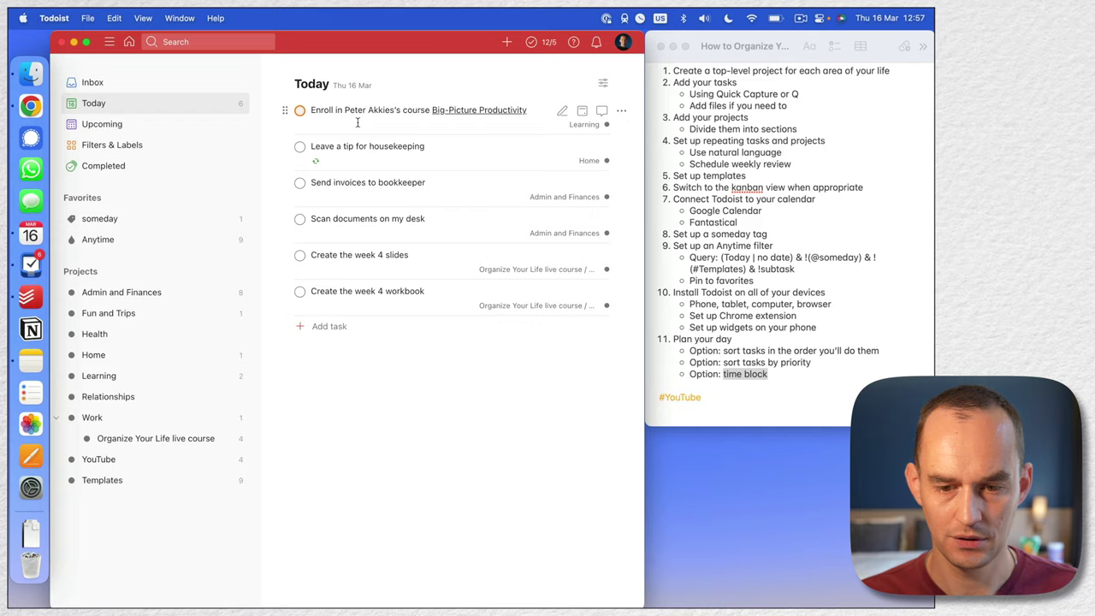
Step: Set the Big-Picture Productivity course enrolment task to Priority 4
left_click(360, 111)
left_click(519, 202)
left_click(528, 281)
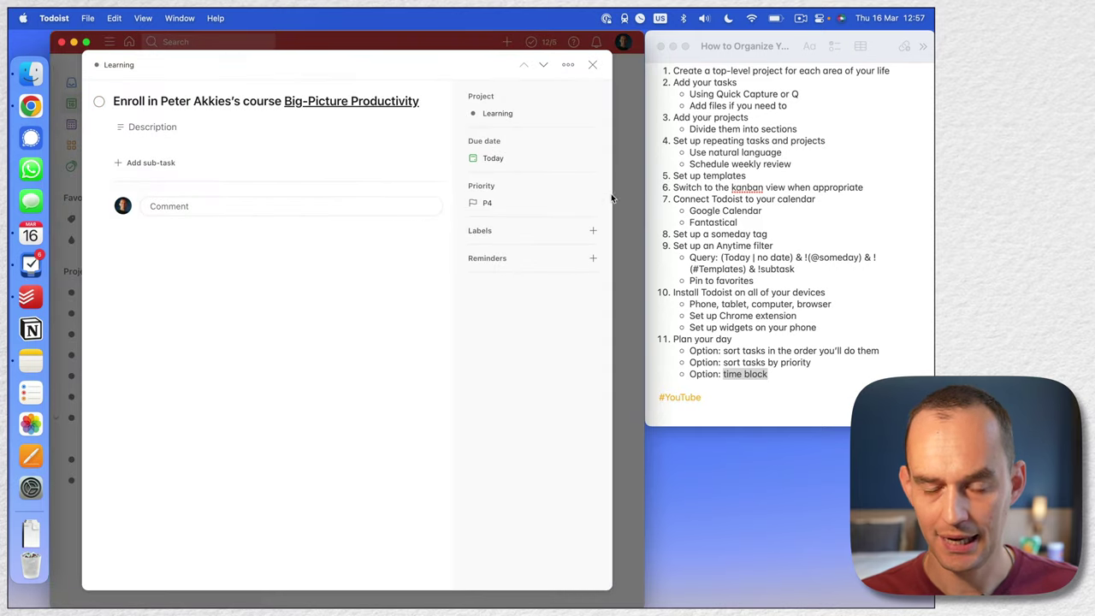
key("Escape")
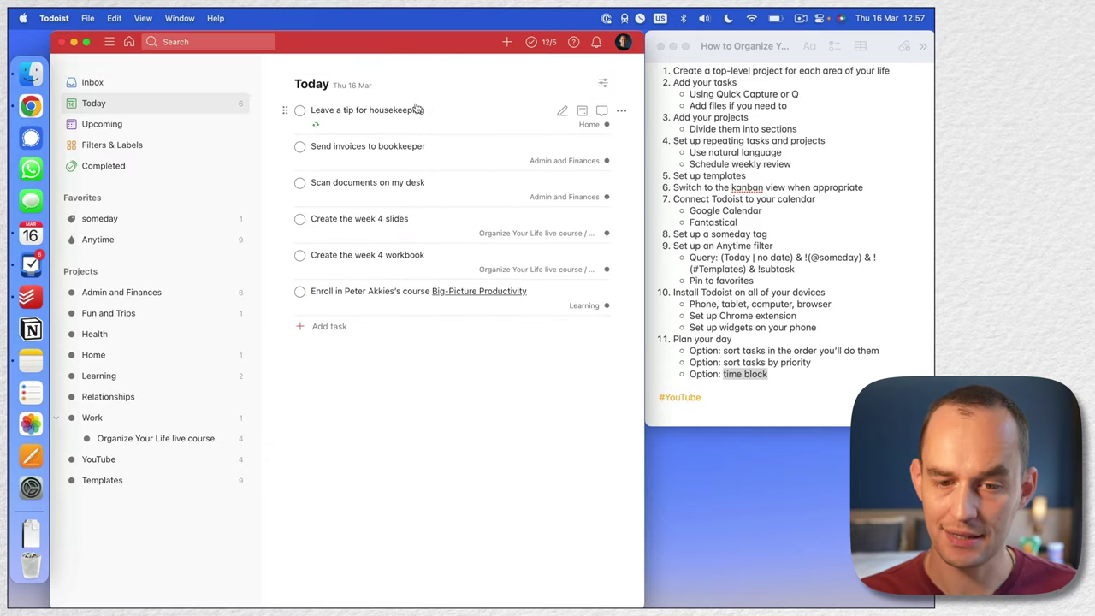
Step: Schedule "Create the week 4 slides" for 2pm today
left_click(385, 221)
left_click(511, 157)
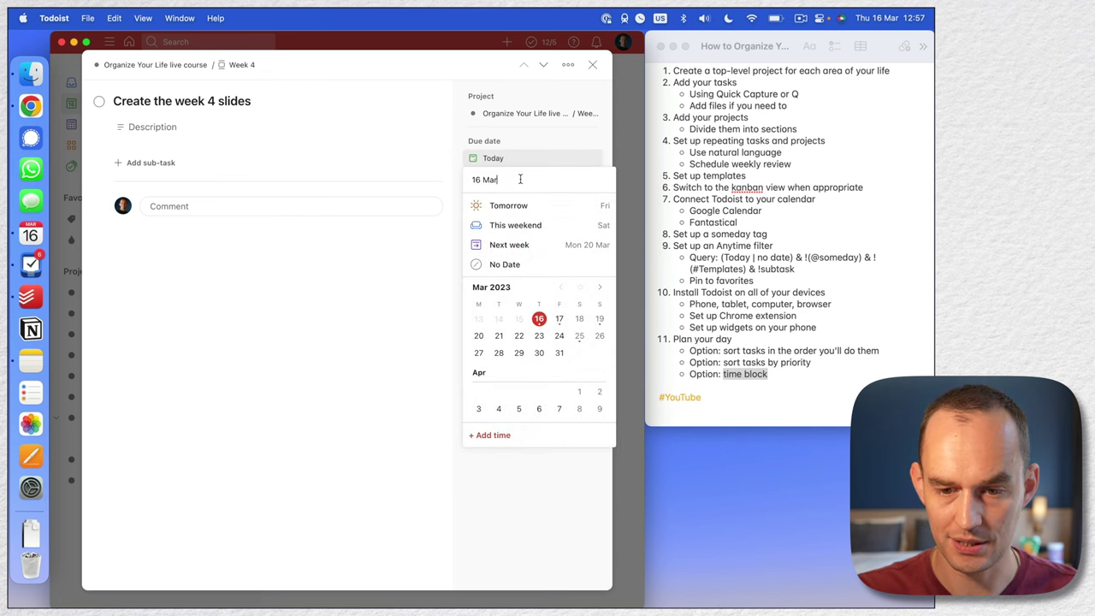
type("2pm")
key("Return")
key("Escape")
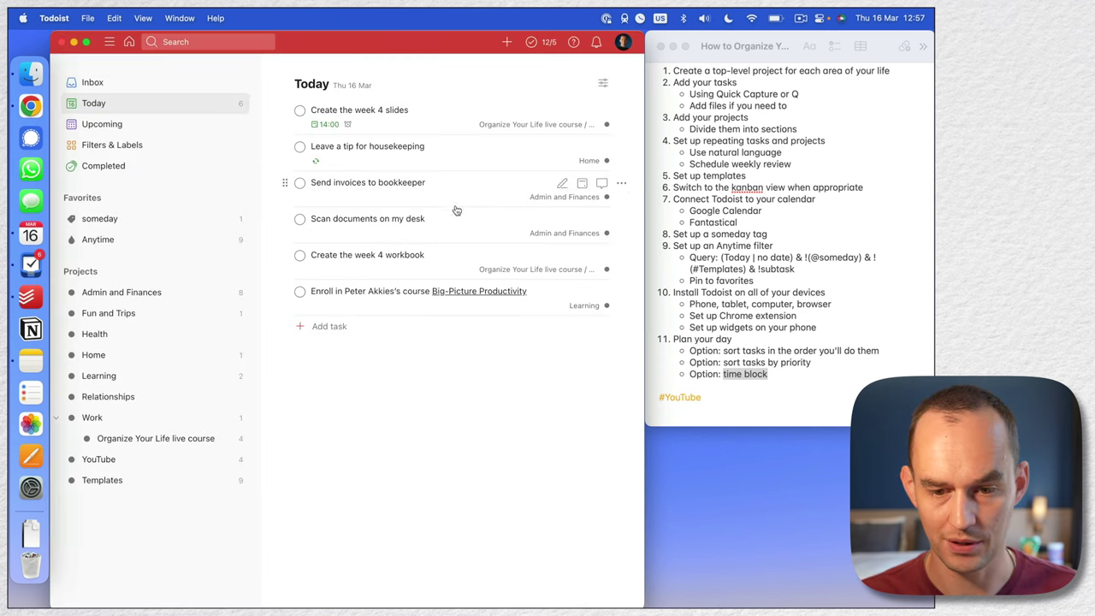
Step: Schedule "Create the week 4 workbook" for 4pm today
left_click(427, 251)
left_click(511, 157)
type("4pm")
key("Return")
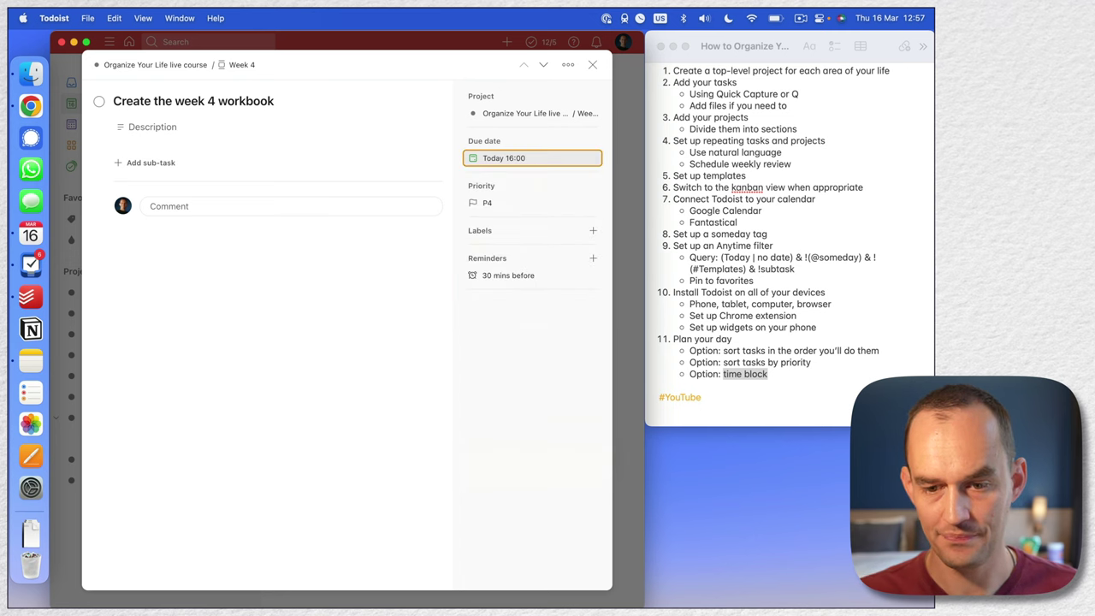
key("Escape")
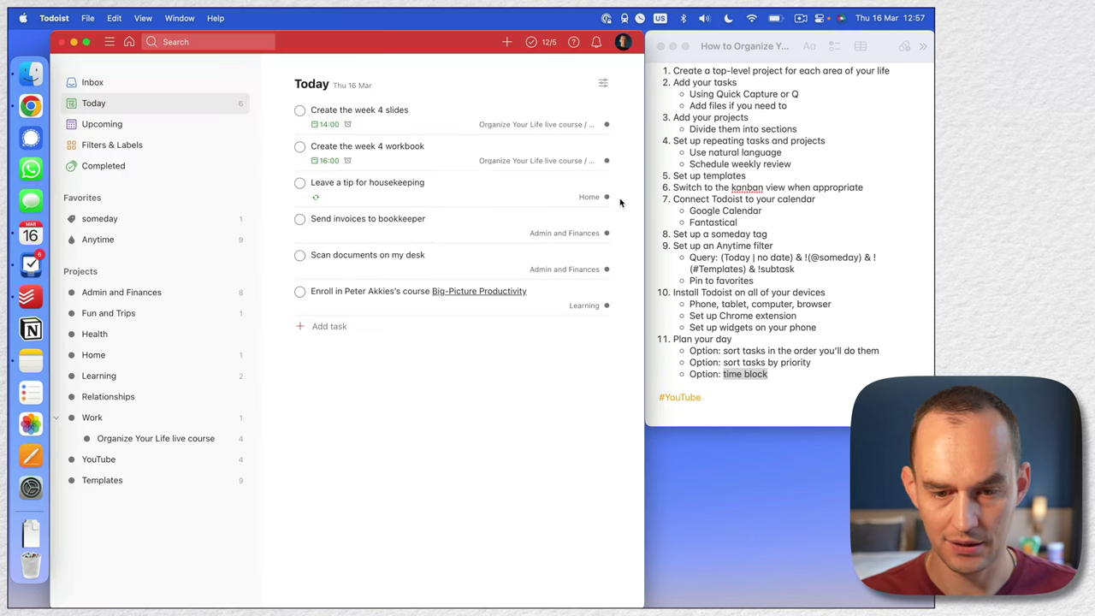
Step: Schedule "Send invoices to bookkeeper" for 5pm today
left_click(420, 226)
left_click(524, 158)
type("5pm")
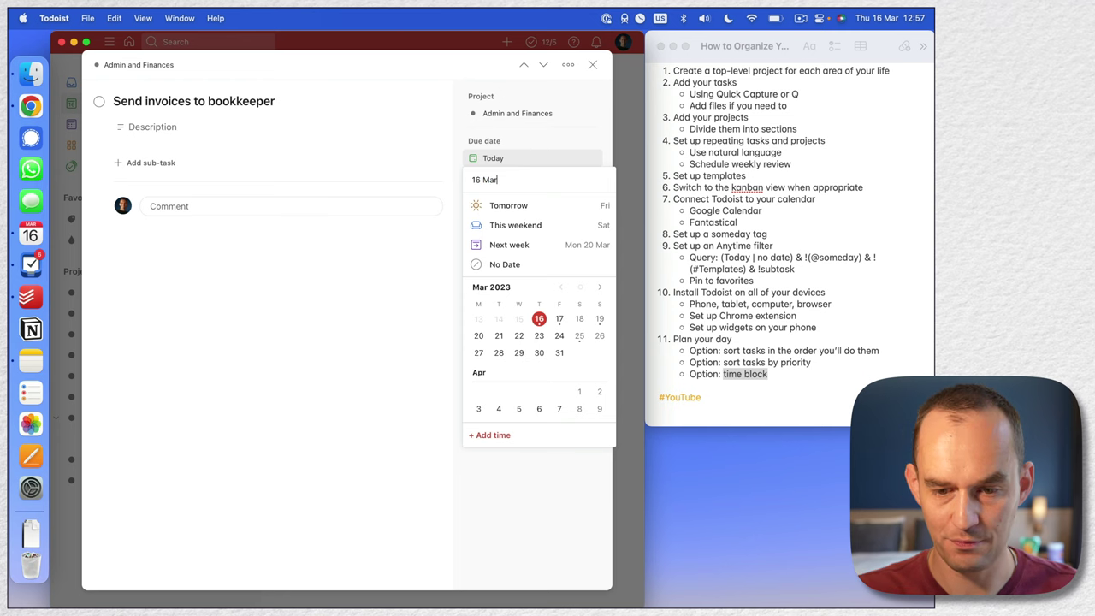
key("Return")
key("Escape")
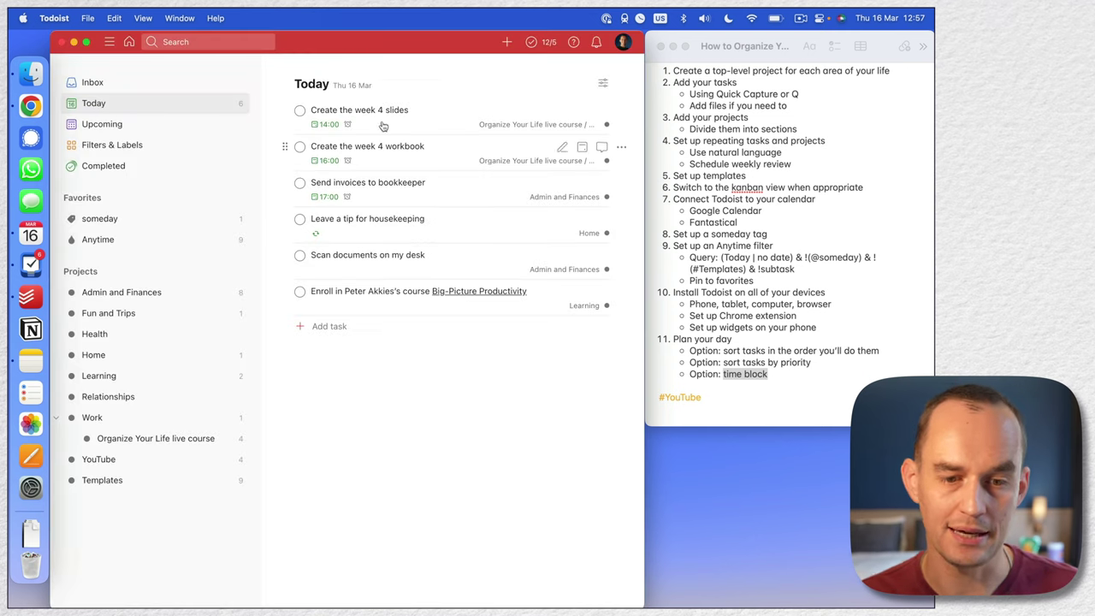
Step: Switch to the Fantastical calendar to view today's scheduled tasks in the week
left_click(31, 235)
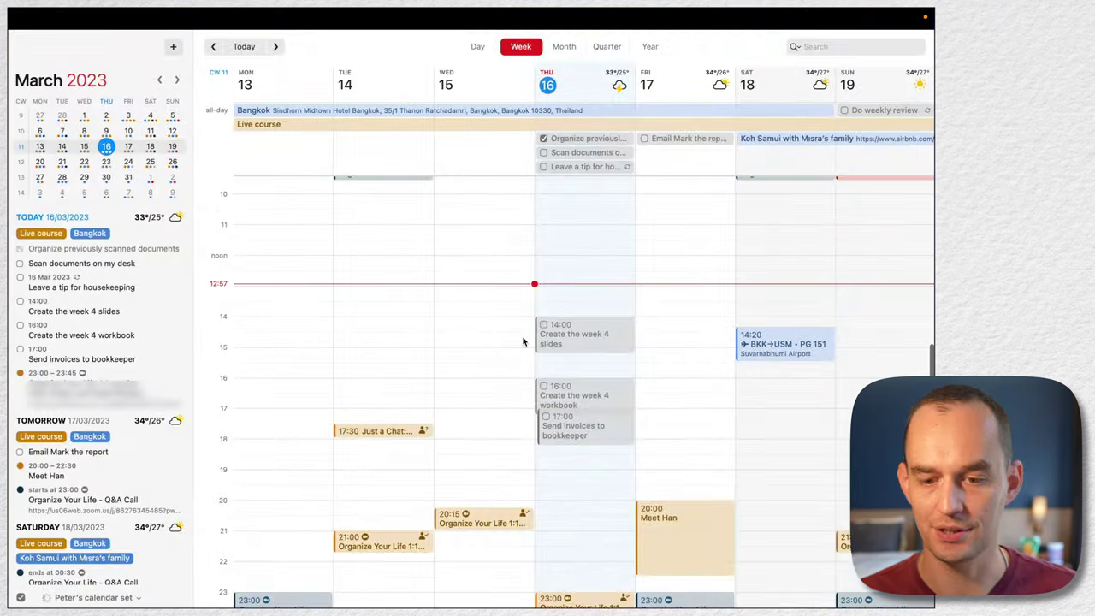